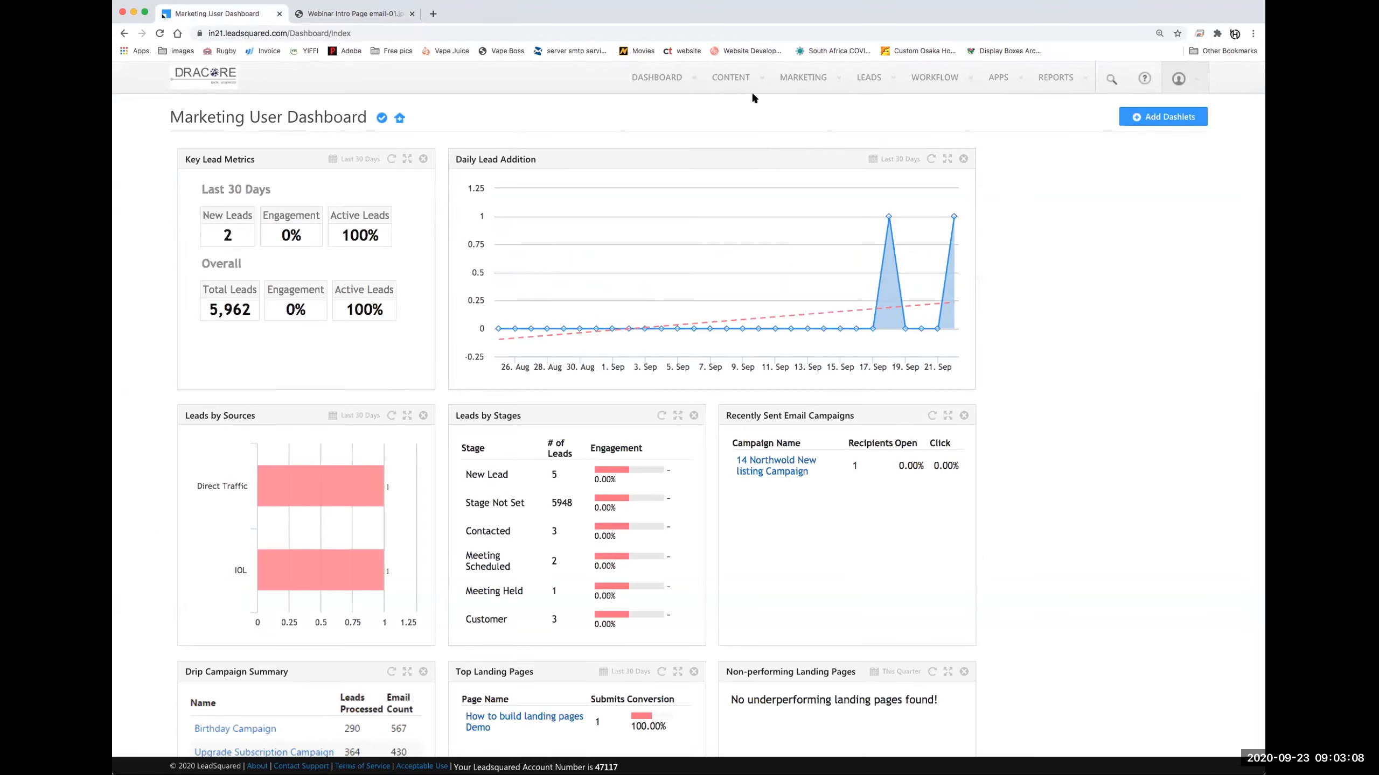
Open the Email Library, look over the existing templates and start a new email template with the Visual Designer
mouse_move(741, 83)
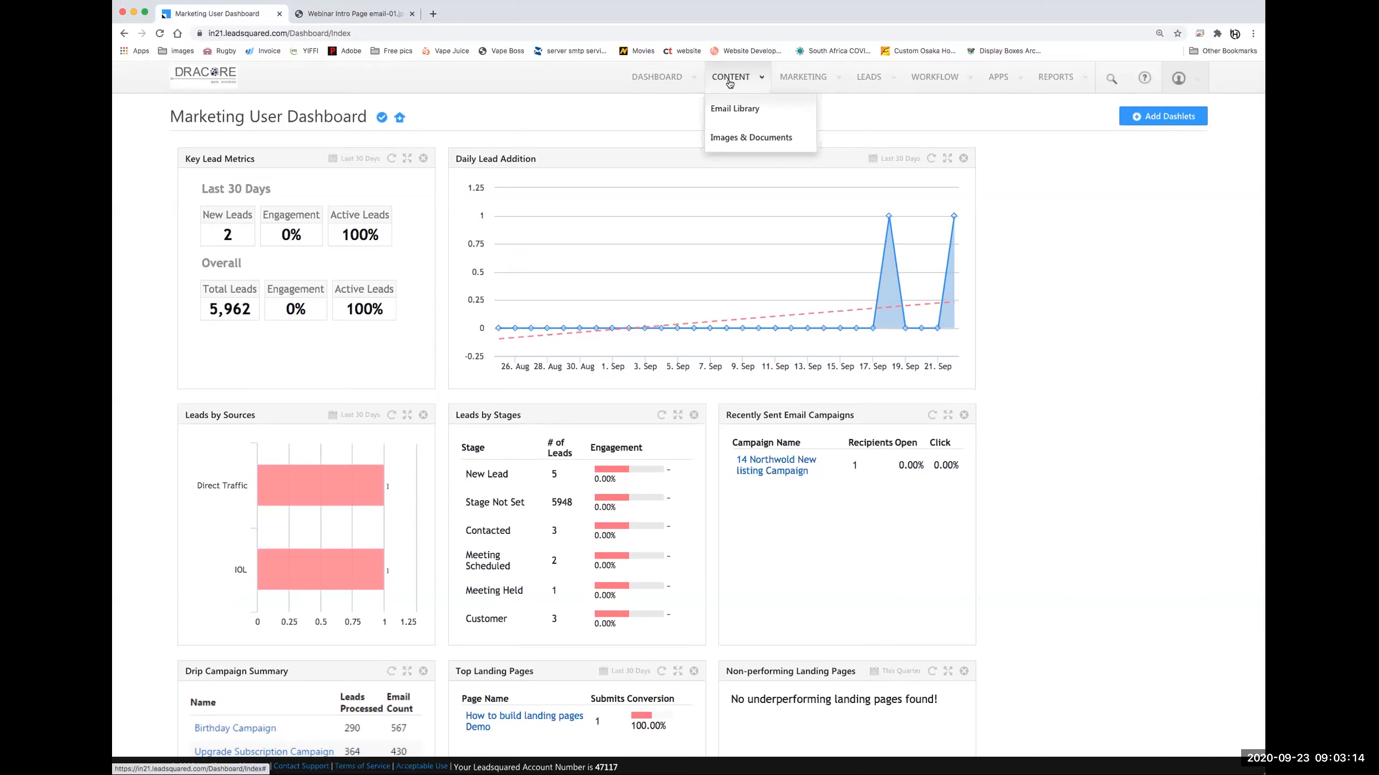
left_click(749, 112)
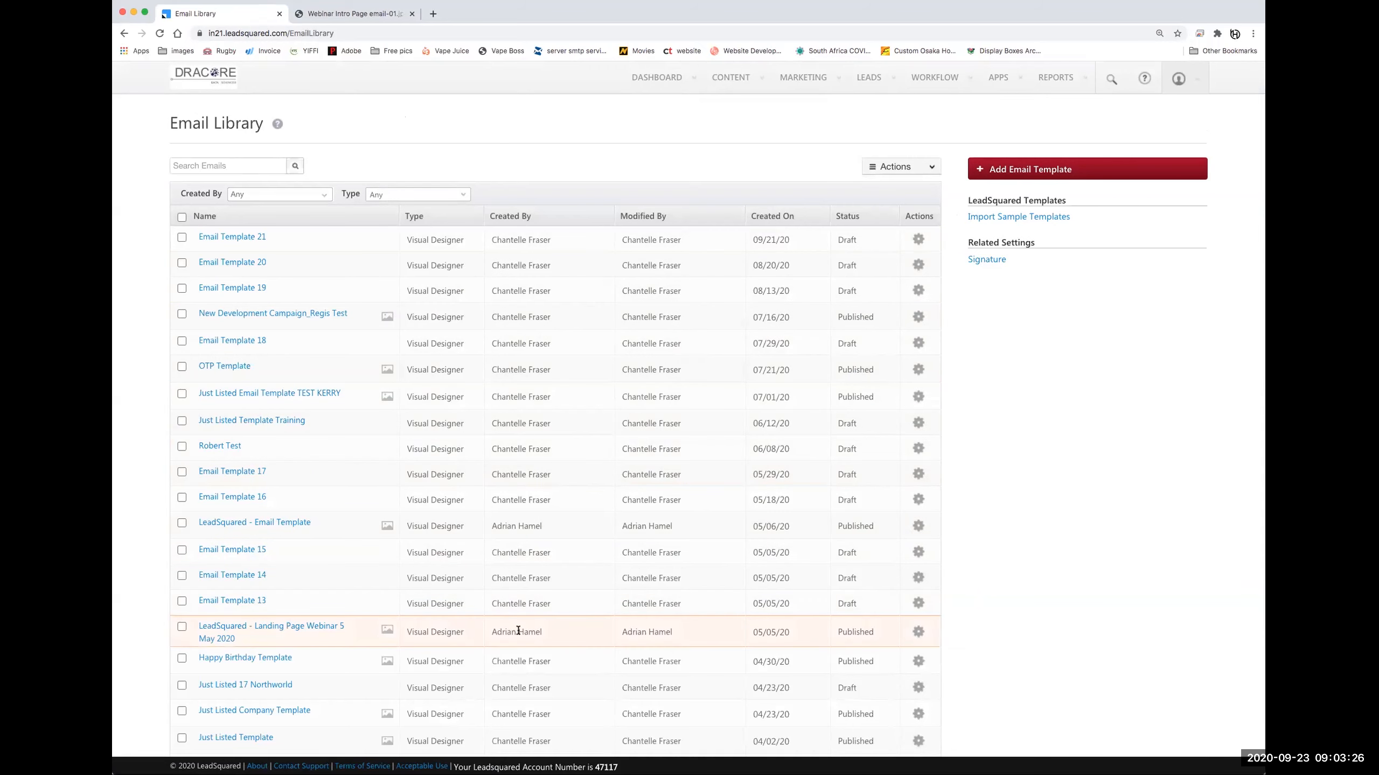
scroll(378, 578, "down", 3)
scroll(529, 624, "up", 3)
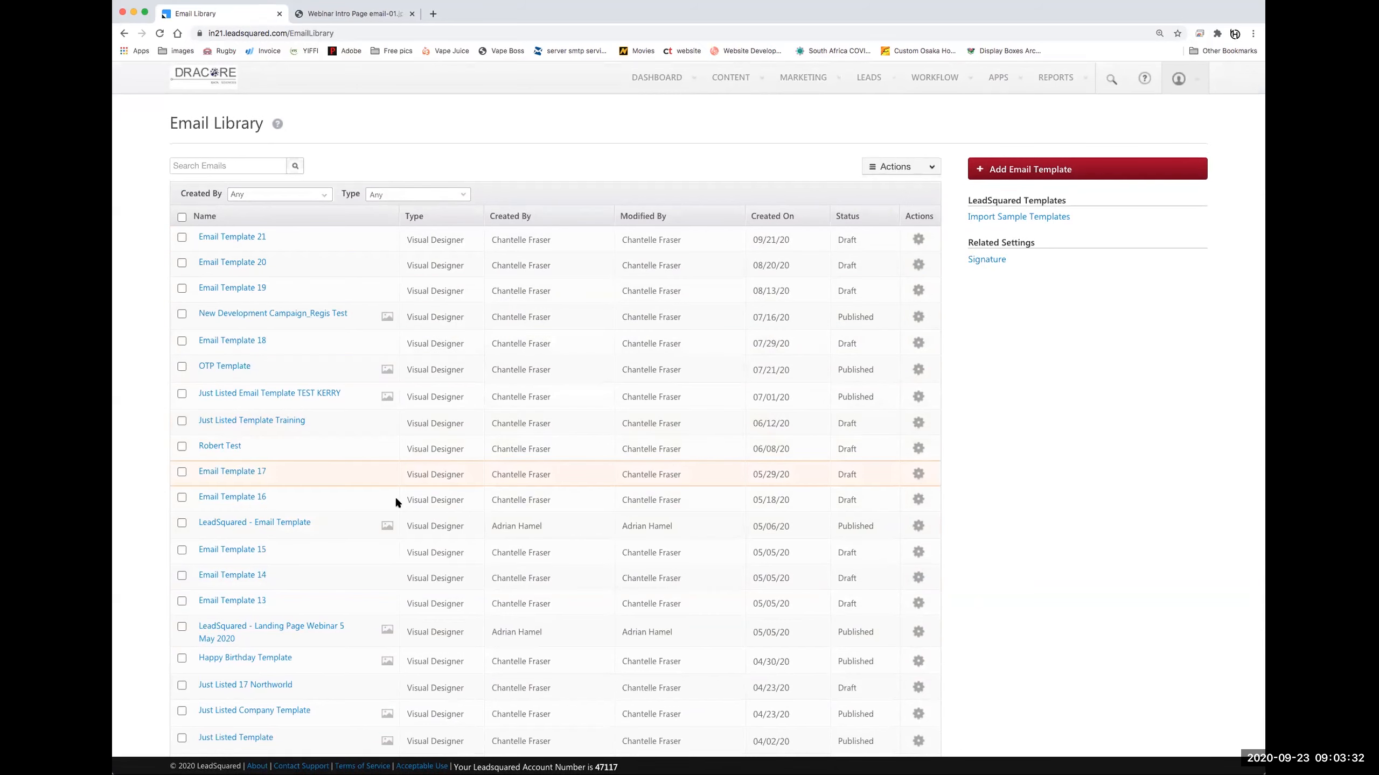
scroll(556, 447, "down", 2)
scroll(556, 446, "down", 2)
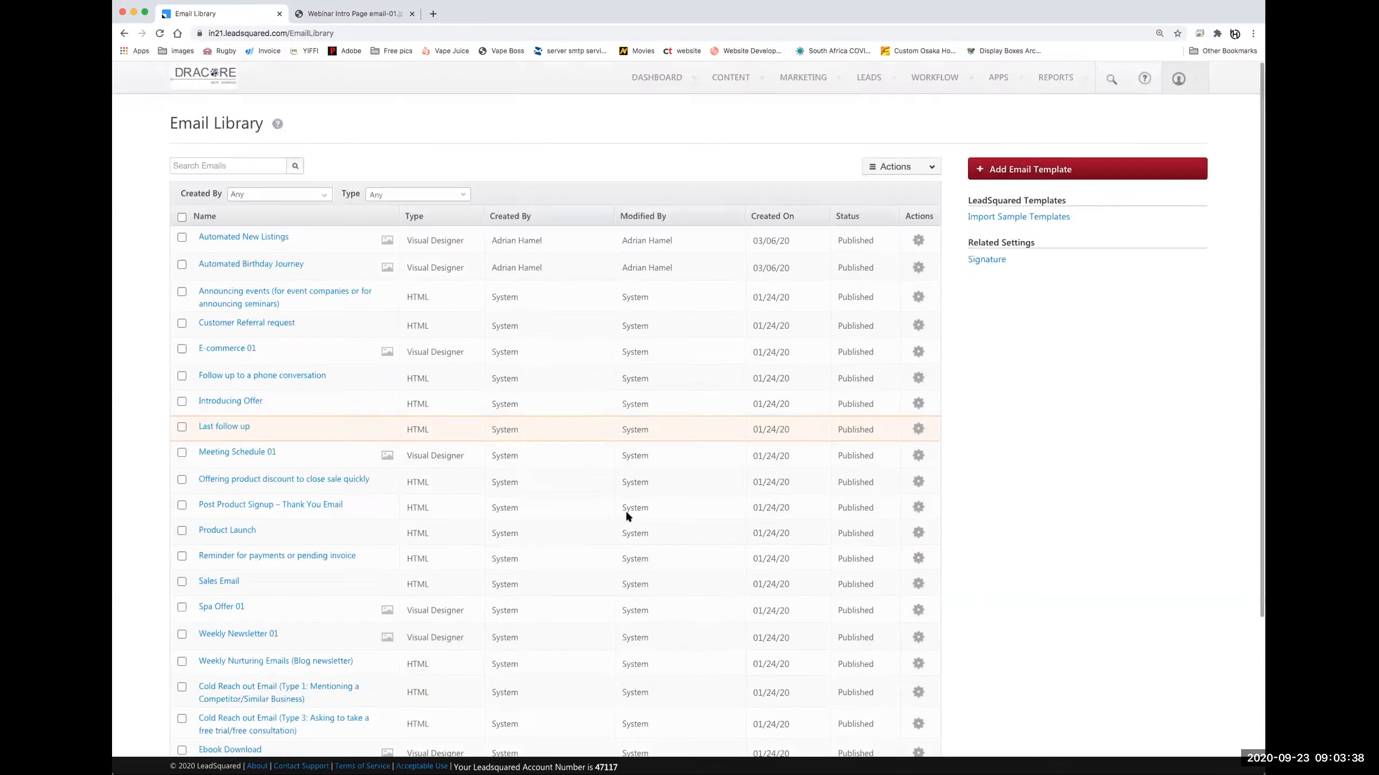
scroll(676, 441, "up", 4)
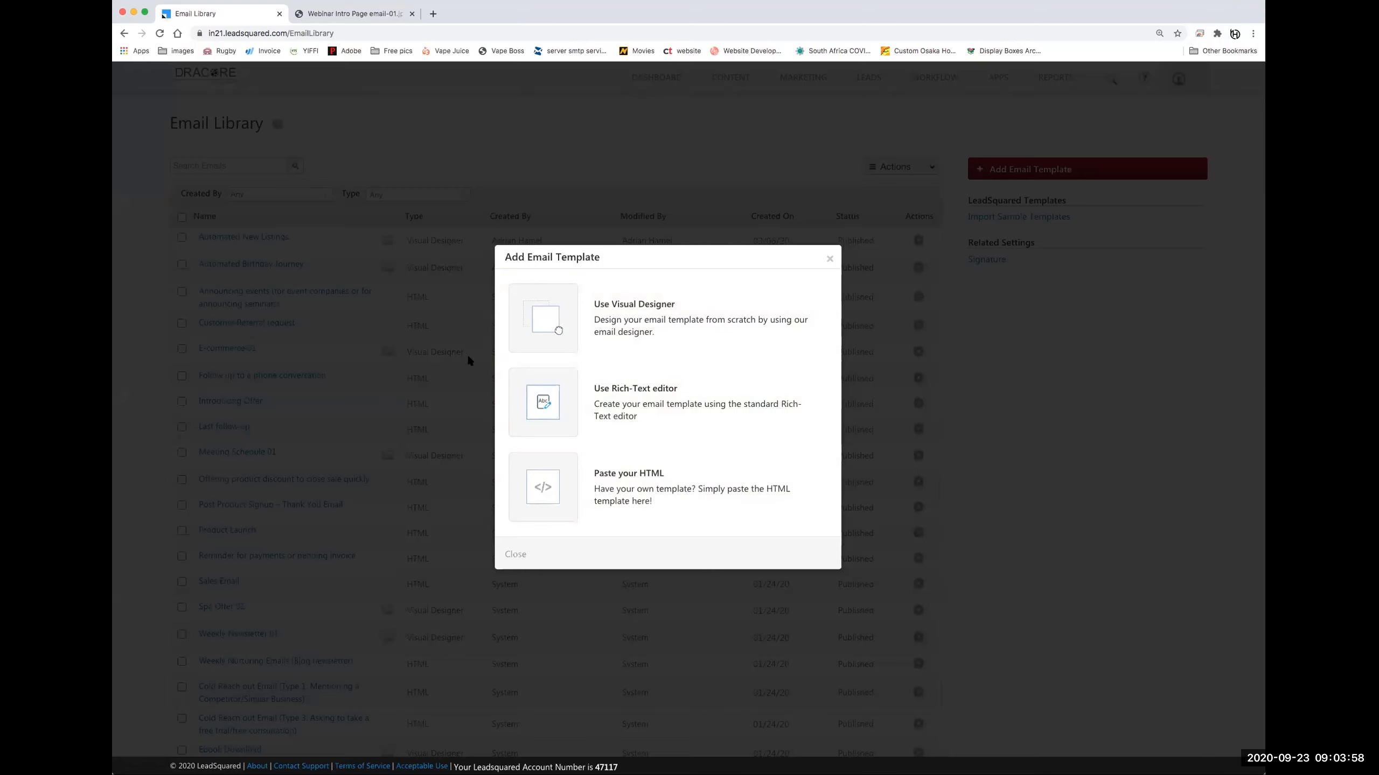
left_click(565, 316)
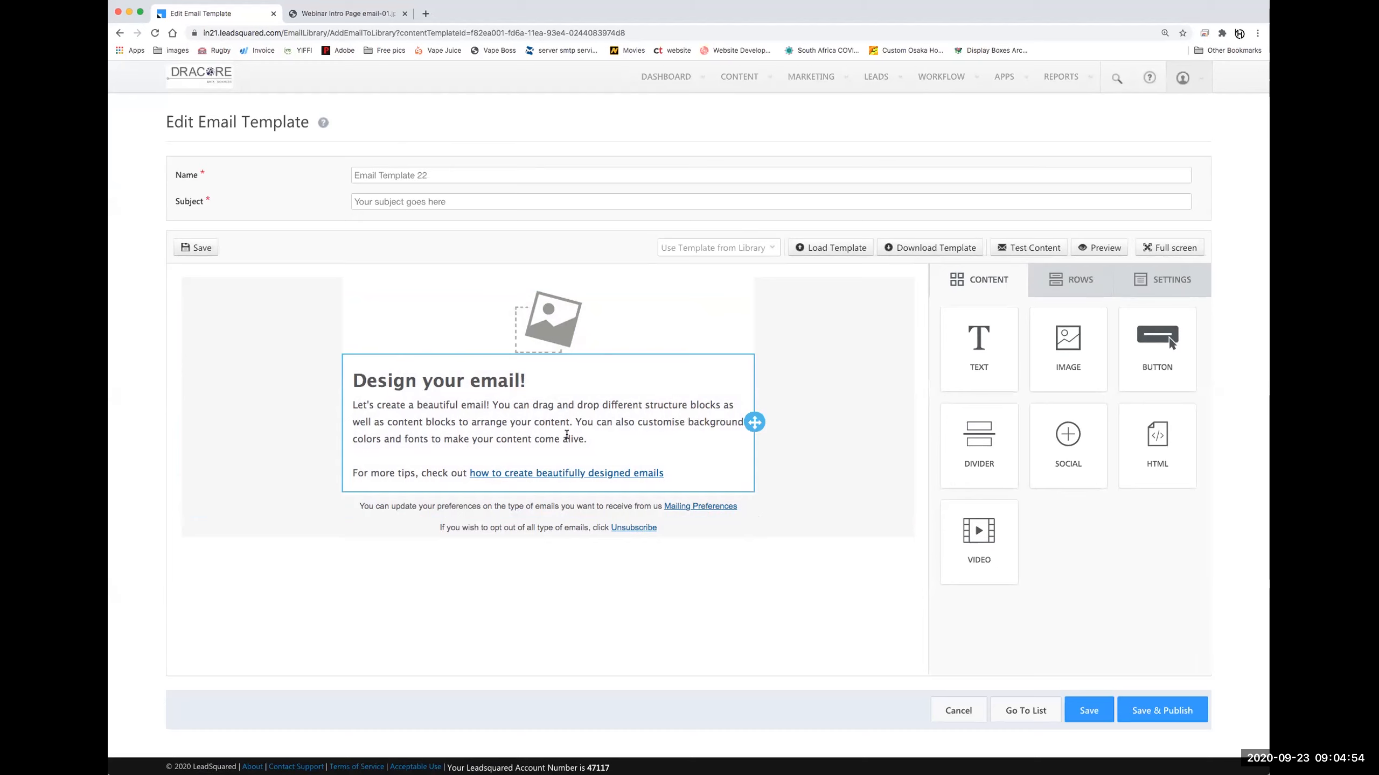
Delete the default "Design your email!" text block and the placeholder image block from the template
left_click(720, 389)
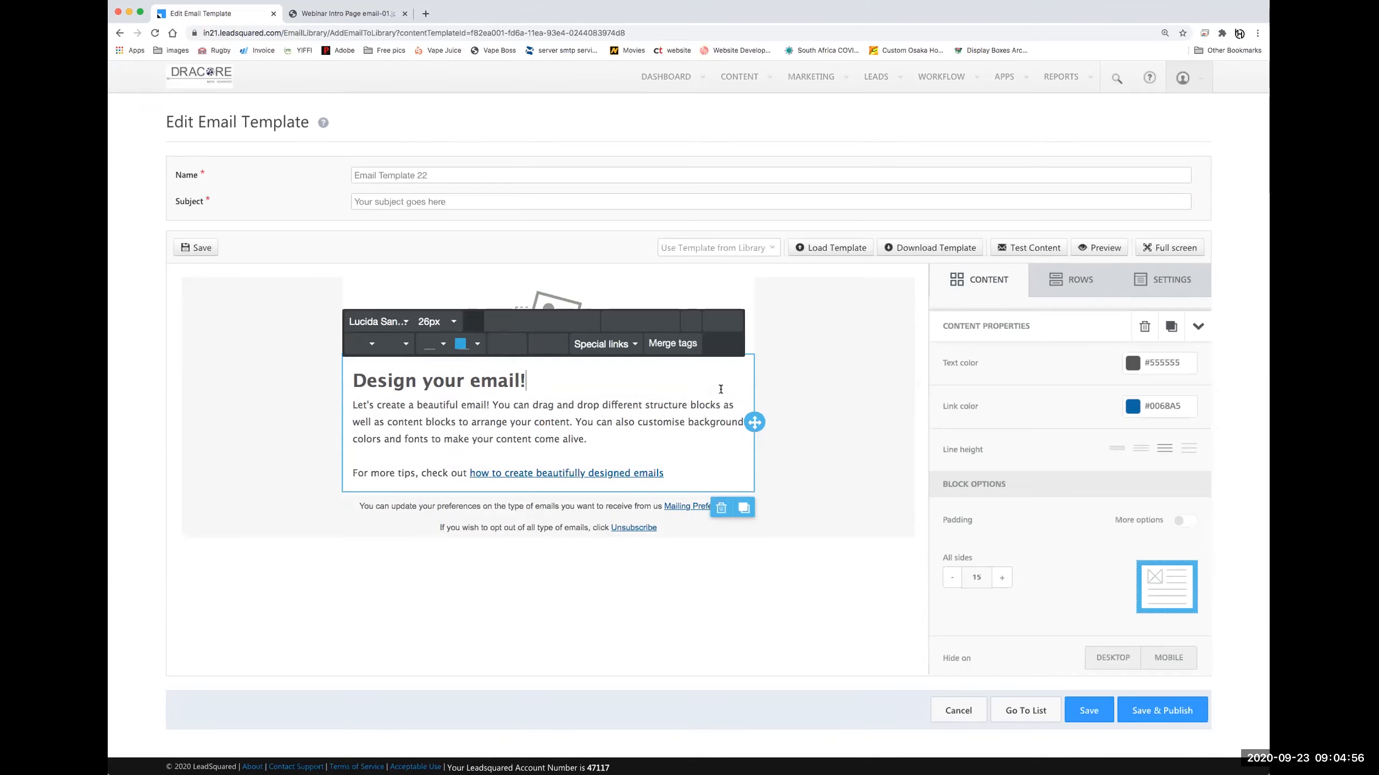
left_click(721, 508)
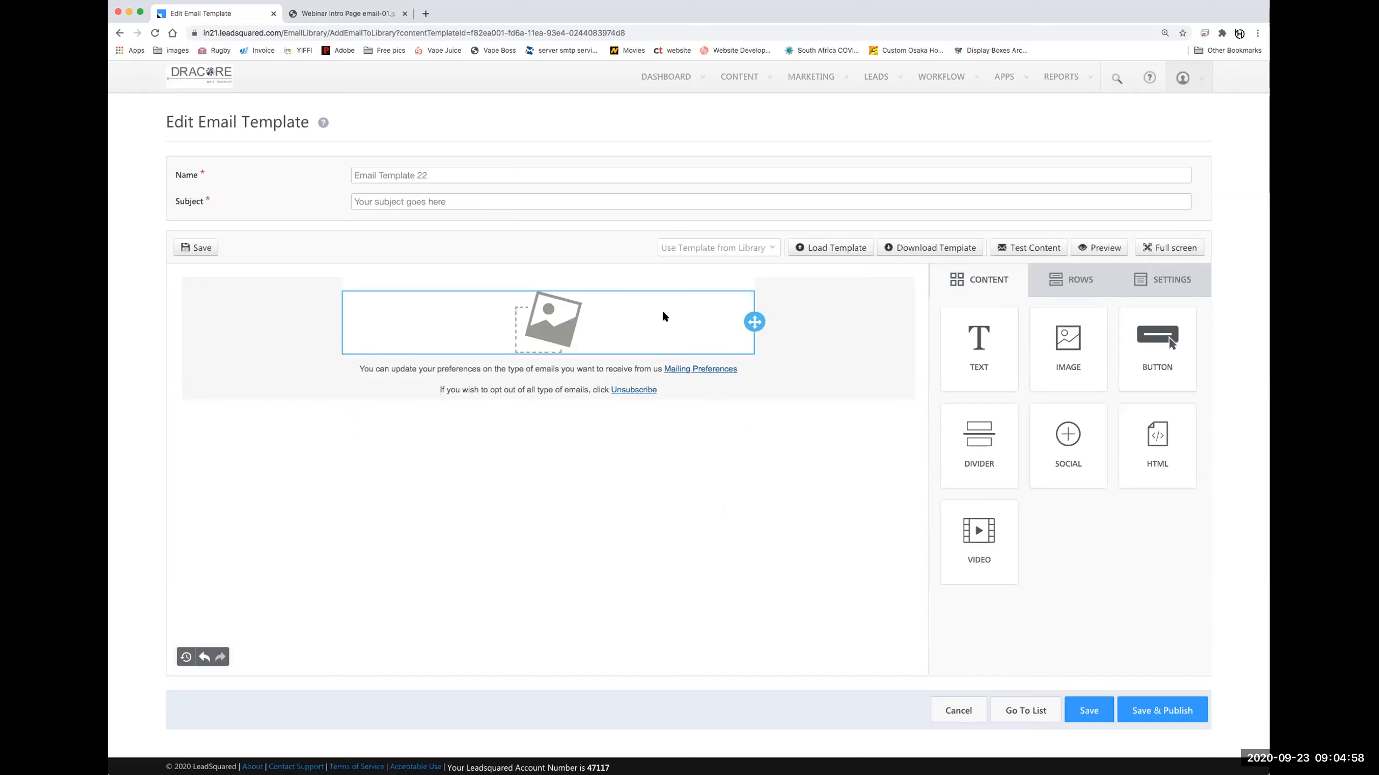
left_click(710, 315)
left_click(721, 374)
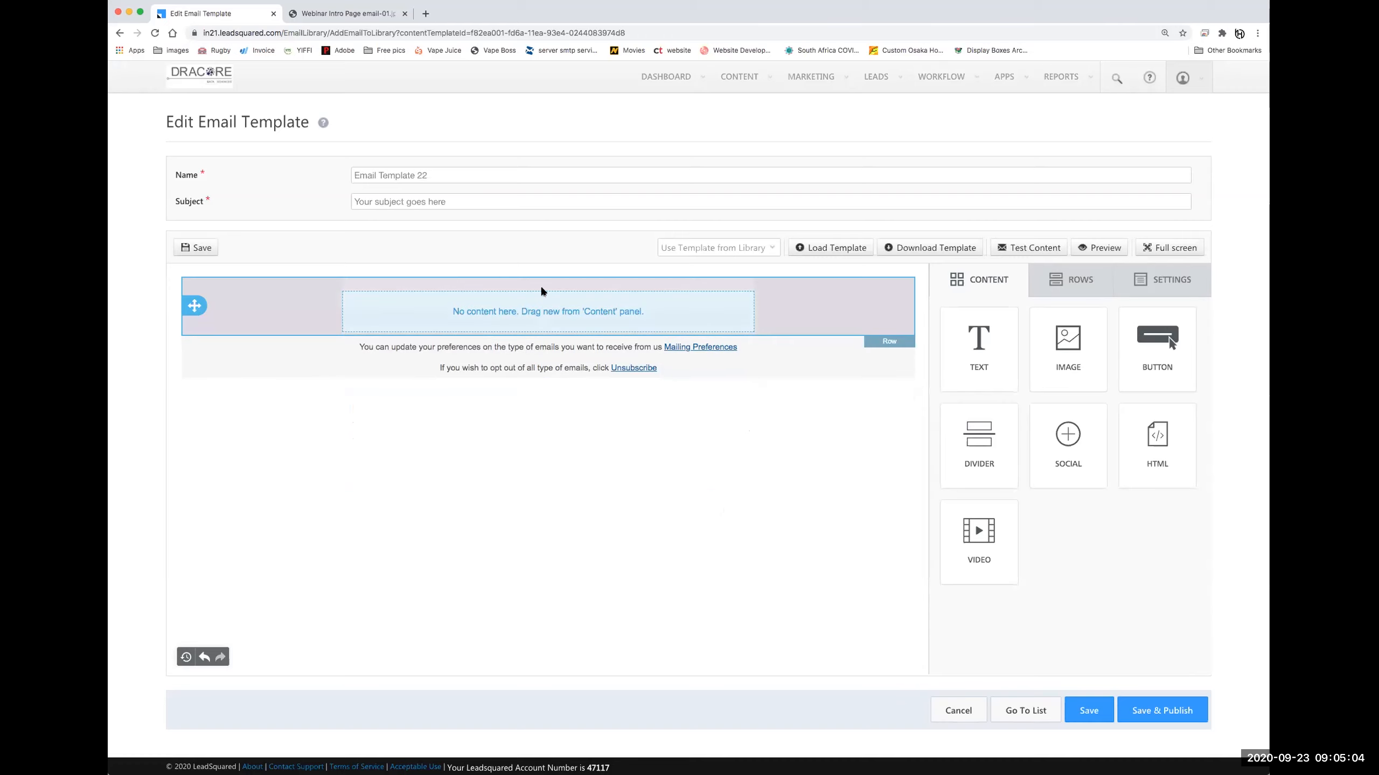
Look through the available row layouts, from the single column to the two- and three-column arrangements
left_click(1080, 282)
scroll(1031, 388, "down", 1)
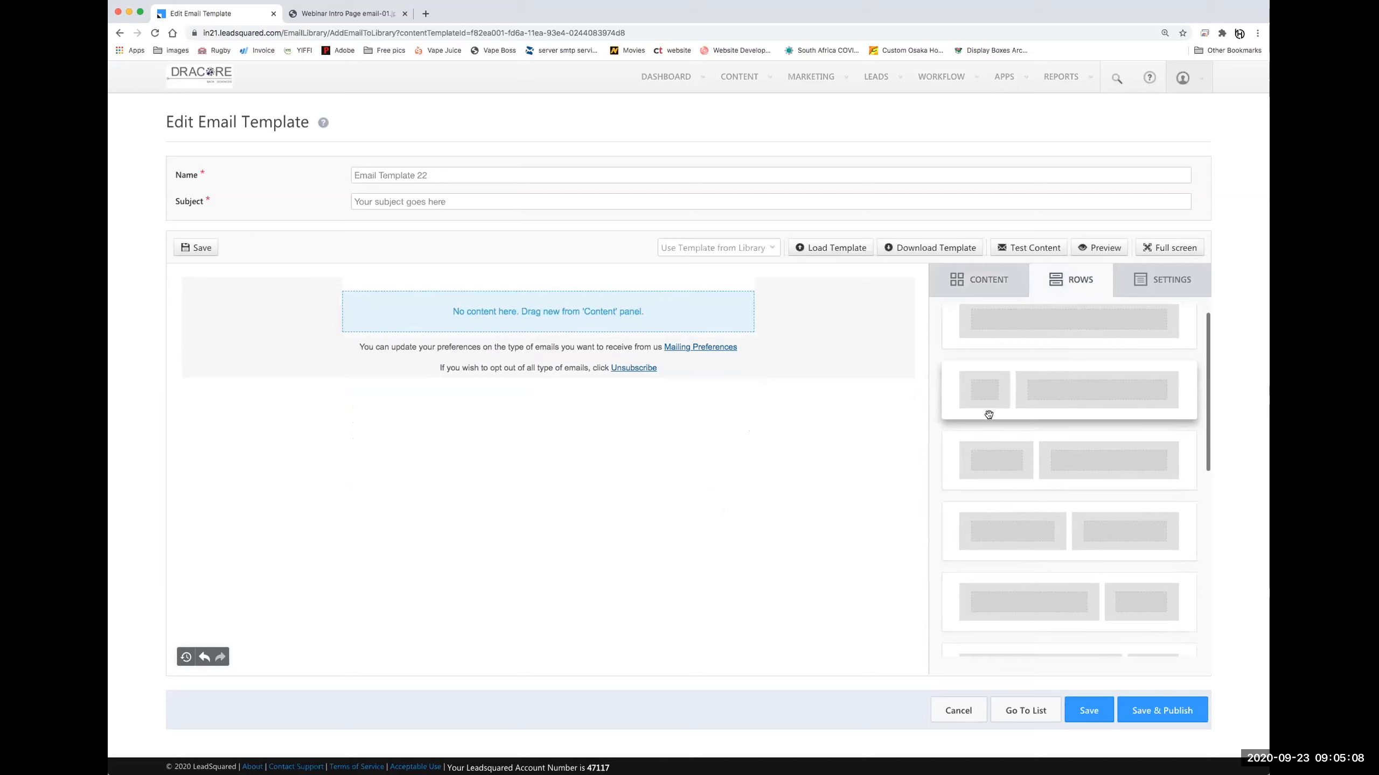
scroll(990, 391, "up", 1)
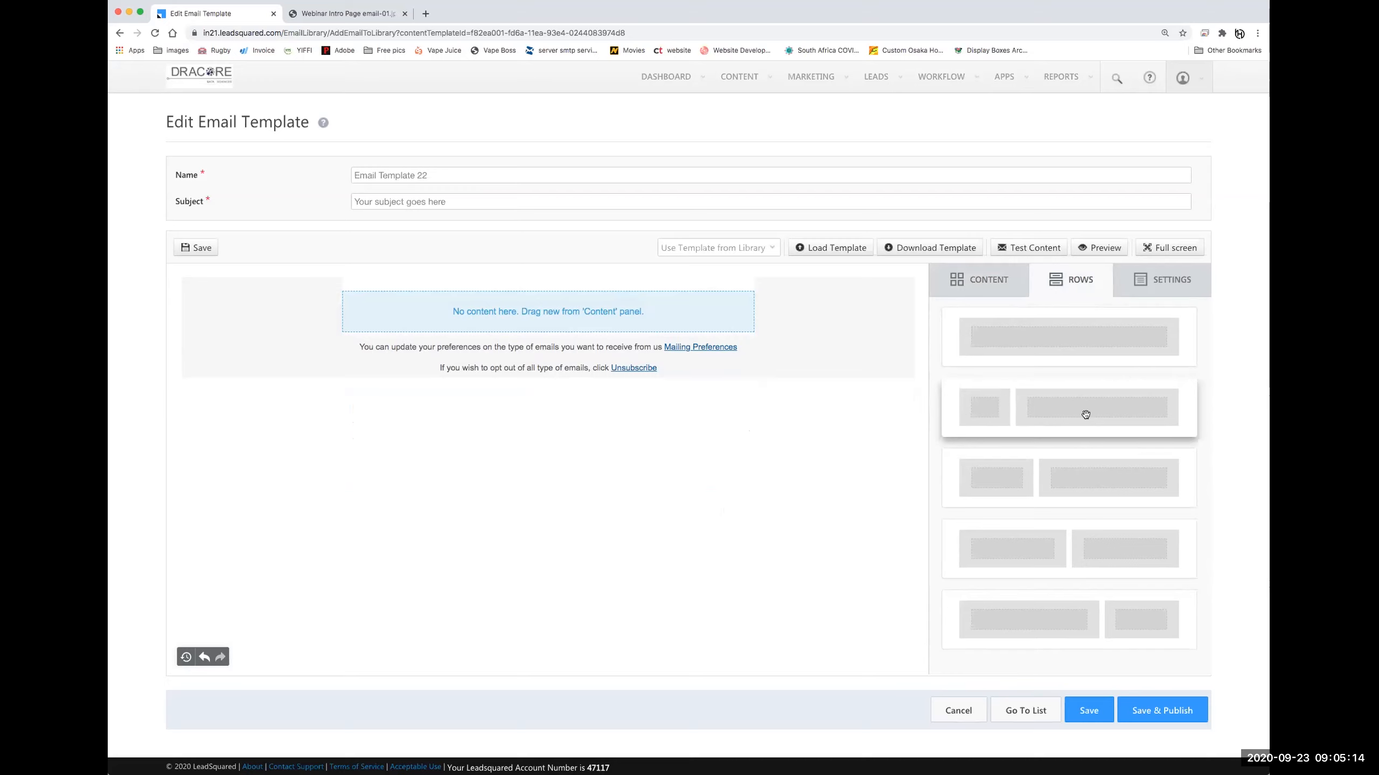
scroll(1069, 467, "down", 1)
scroll(1040, 514, "down", 6)
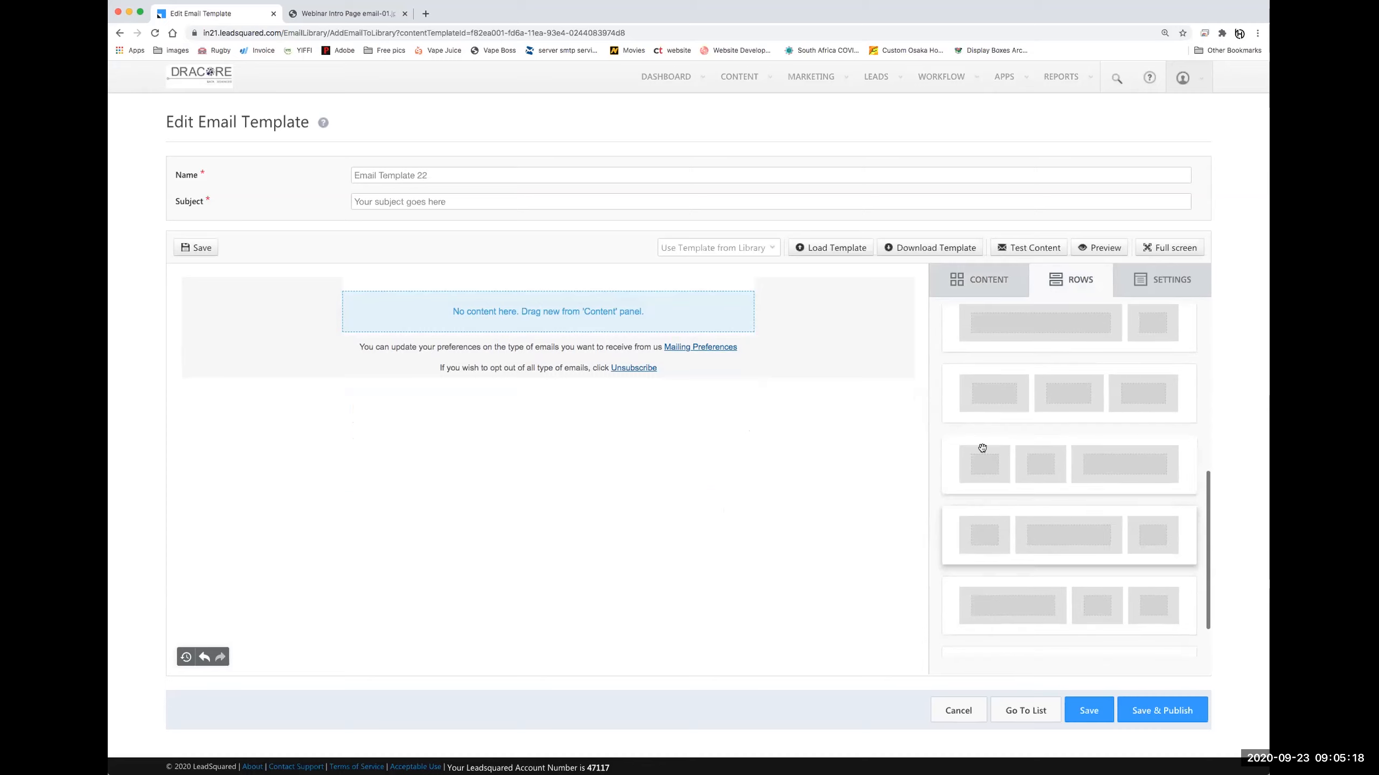
scroll(1071, 480, "down", 1)
scroll(1065, 471, "up", 5)
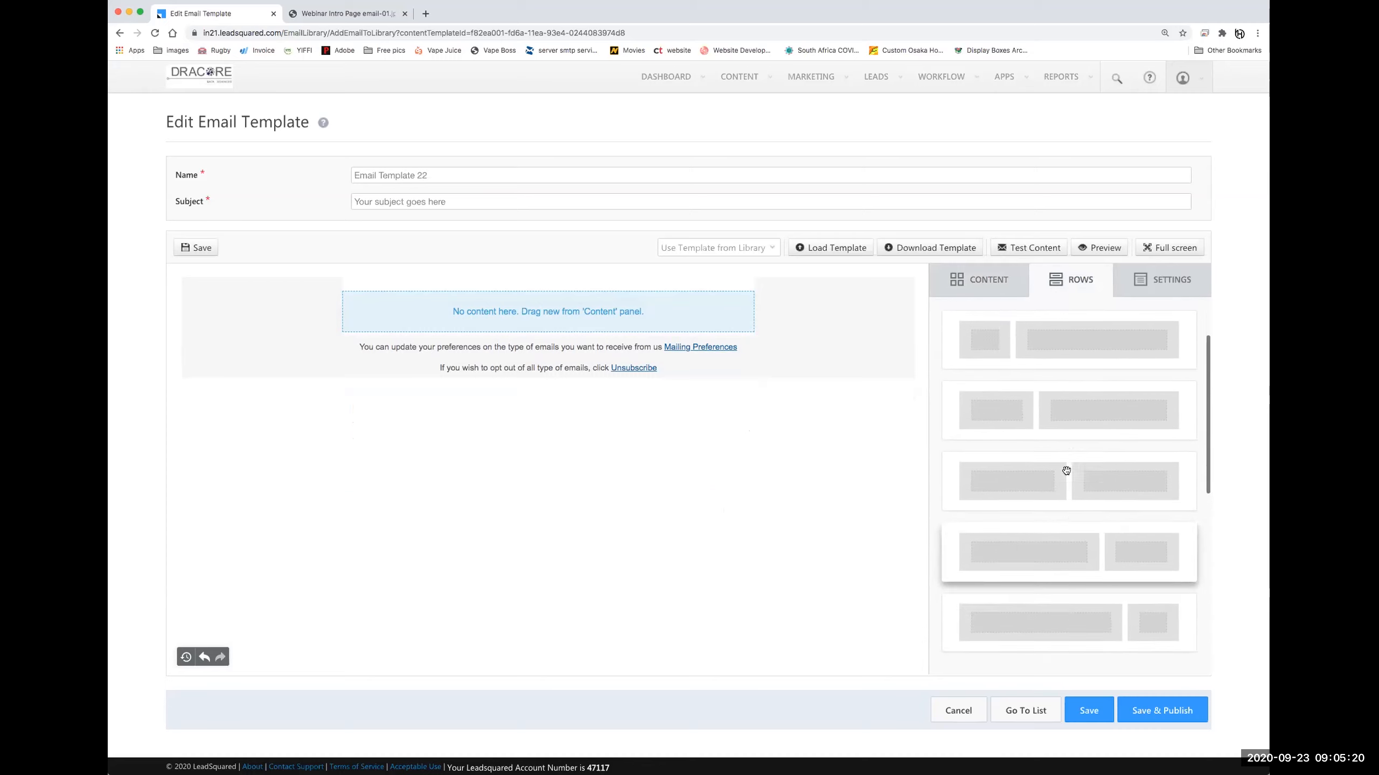
scroll(1066, 470, "up", 1)
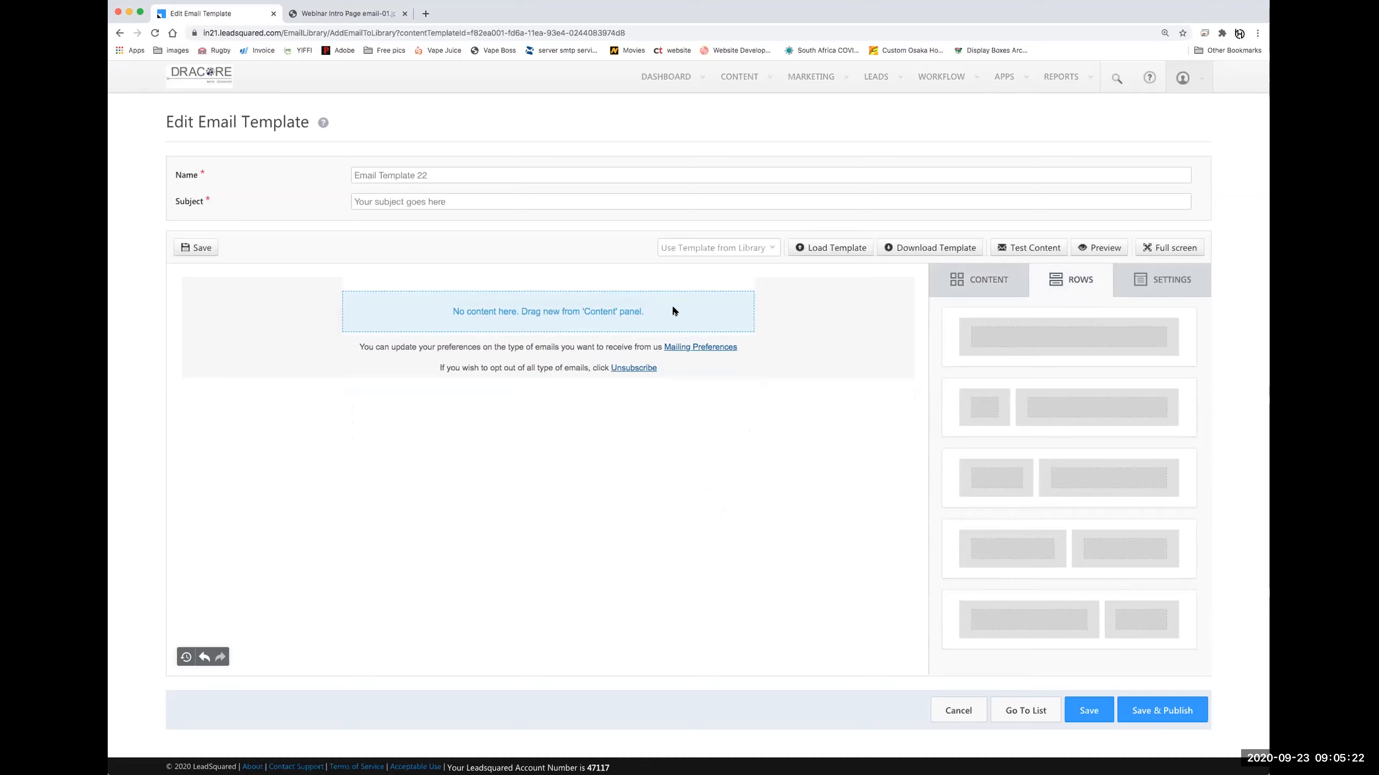
Place an Image block in the empty row and fill it with logo.jpg from the images folder
left_click(982, 281)
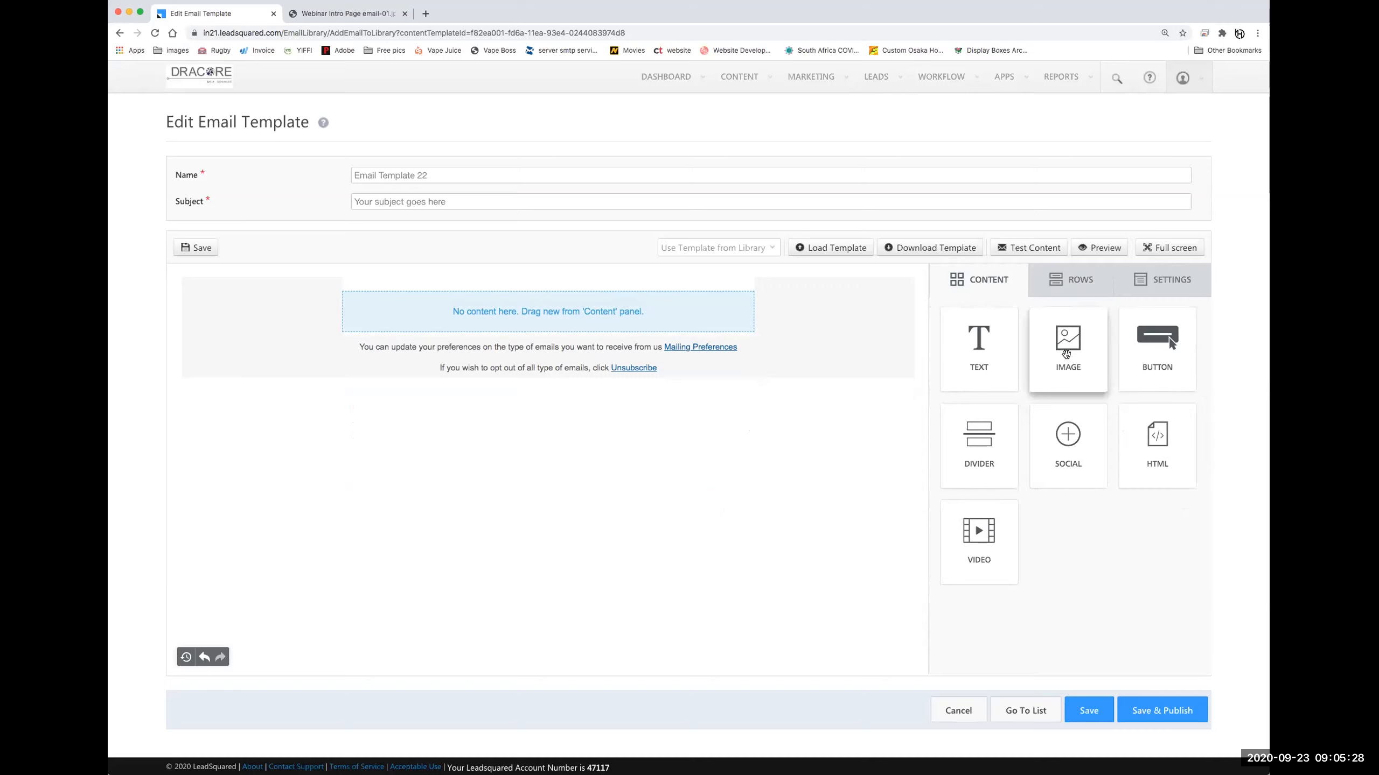
left_click_drag(1067, 345, 545, 308)
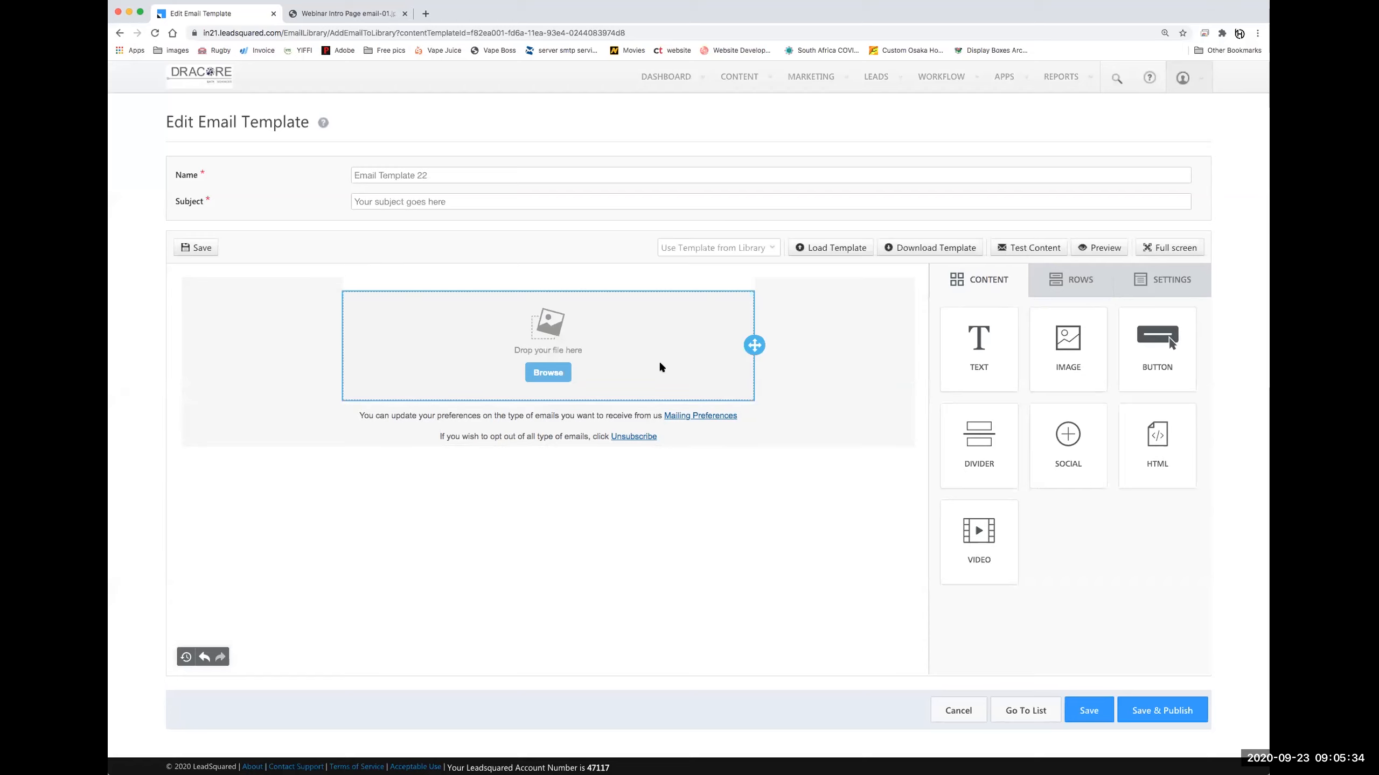
left_click(547, 373)
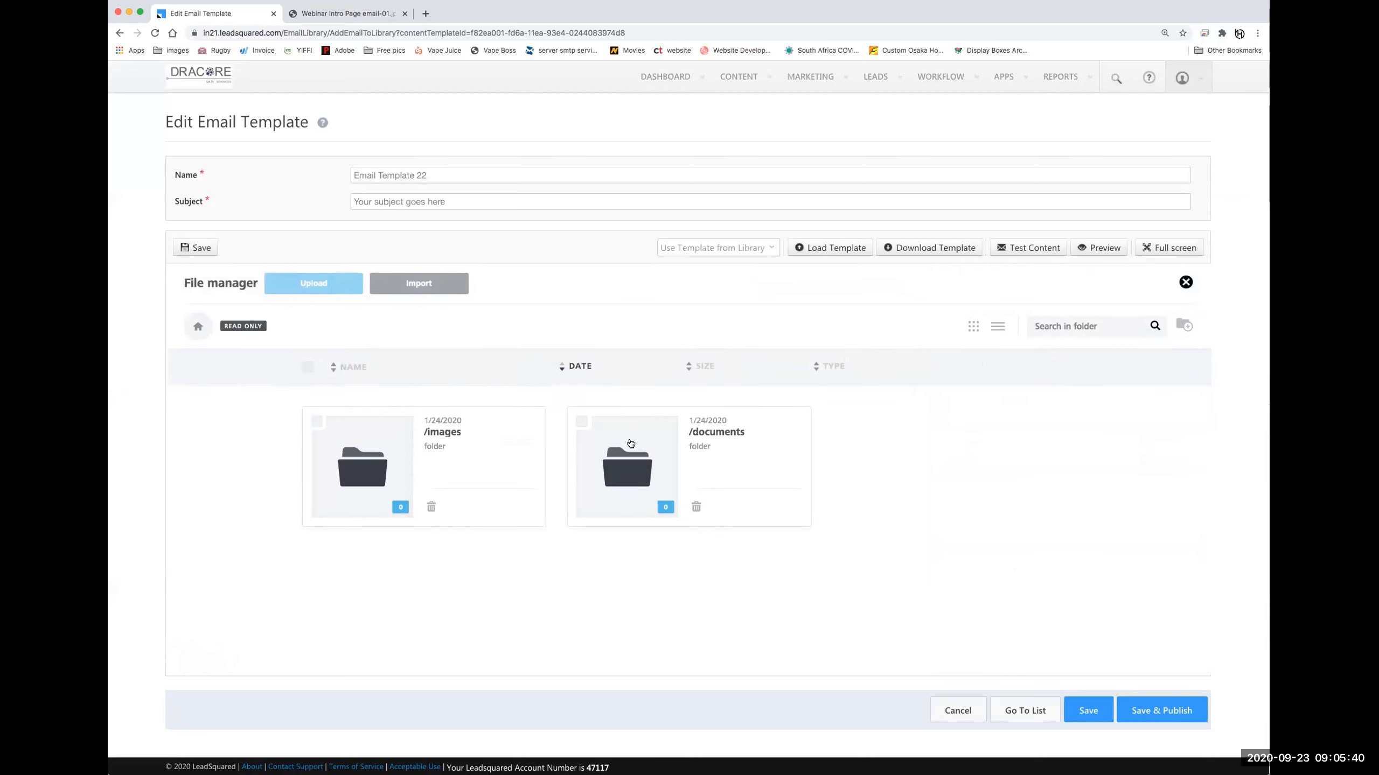
double_click(385, 459)
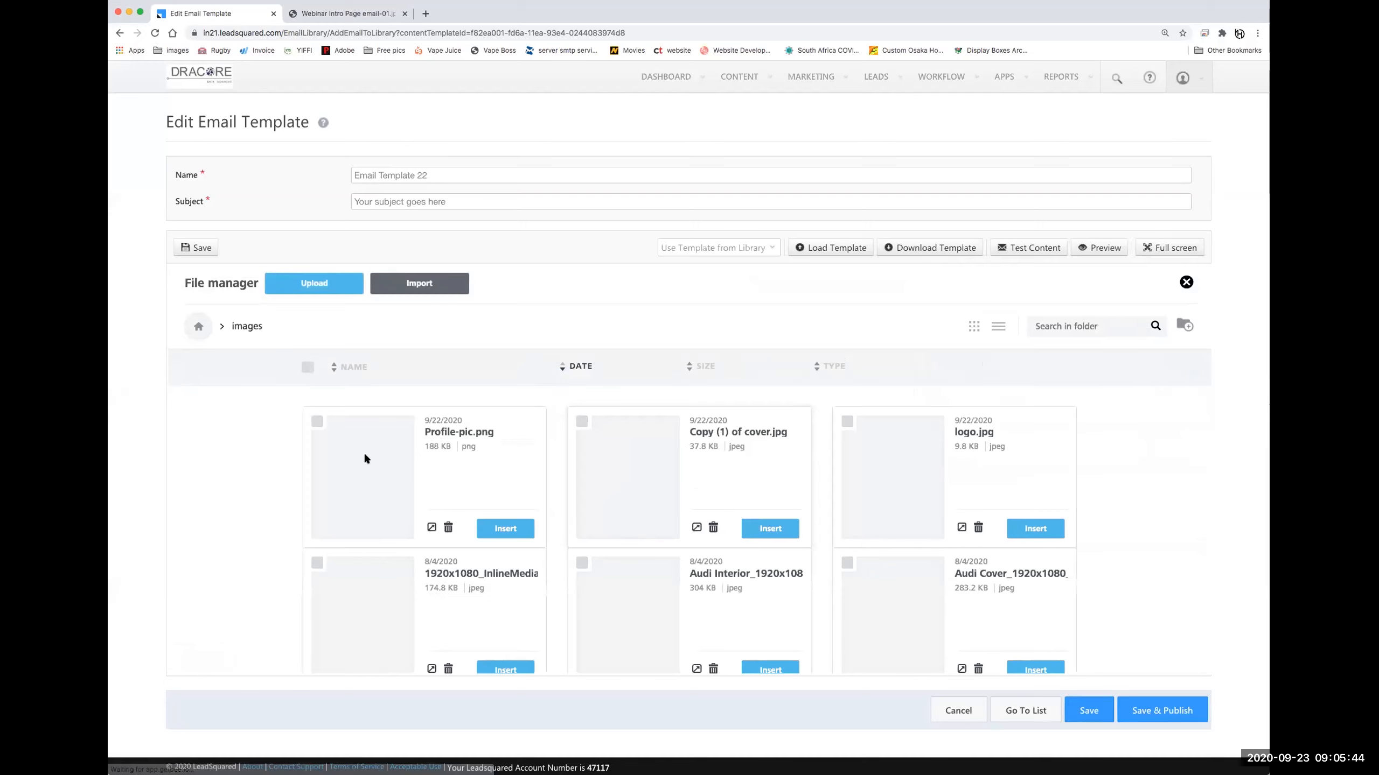
scroll(597, 570, "down", 10)
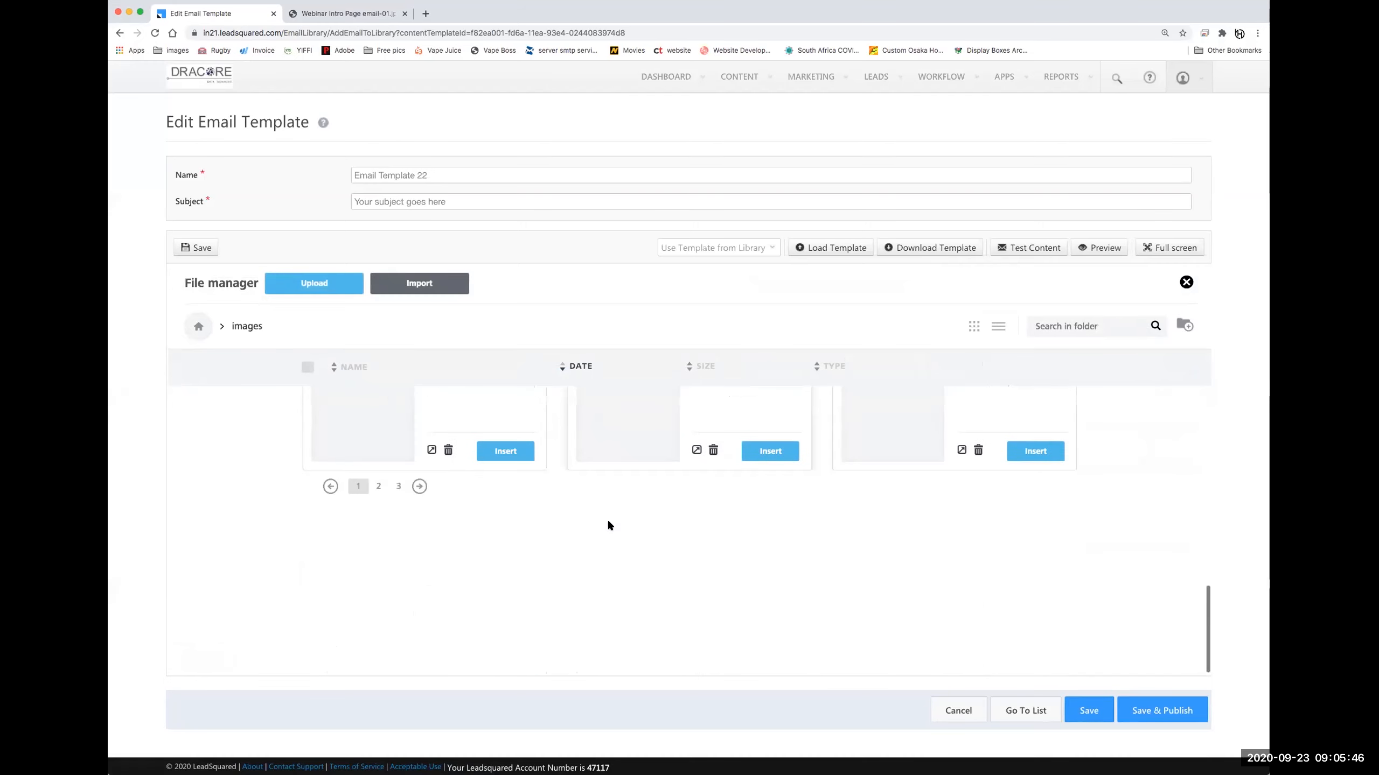
scroll(608, 521, "up", 10)
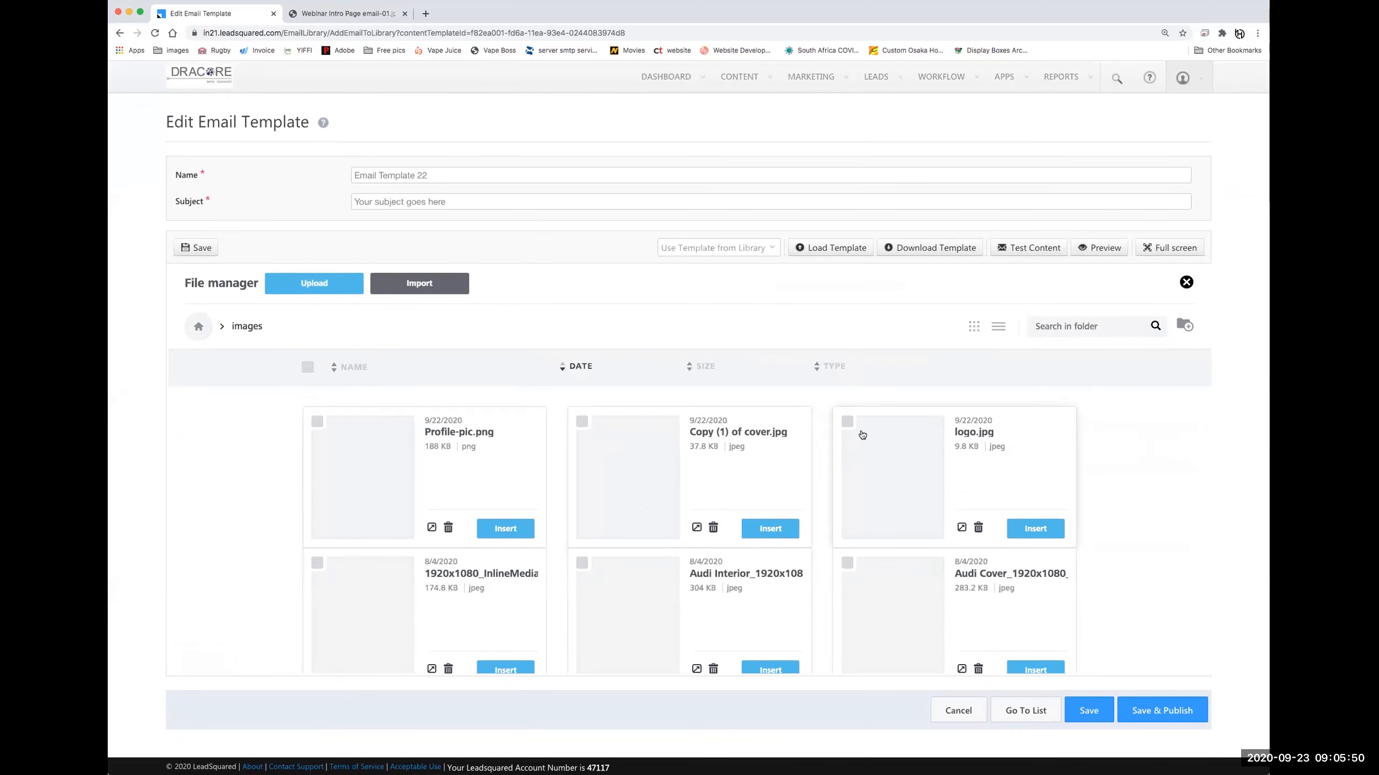
left_click(898, 433)
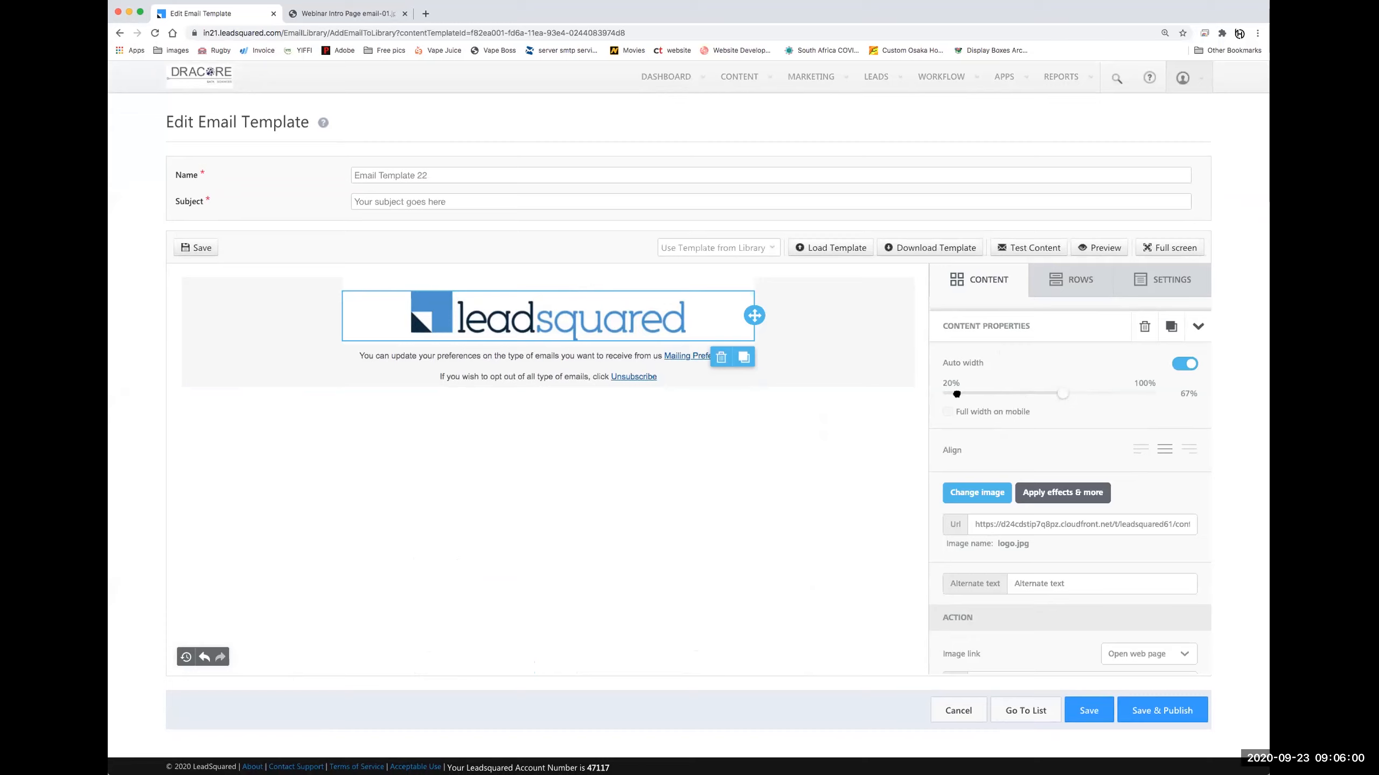
Turn off auto width for the logo, set its width to 45% and give it a bottom padding of 20
left_click(1180, 367)
left_click_drag(1062, 393, 1009, 392)
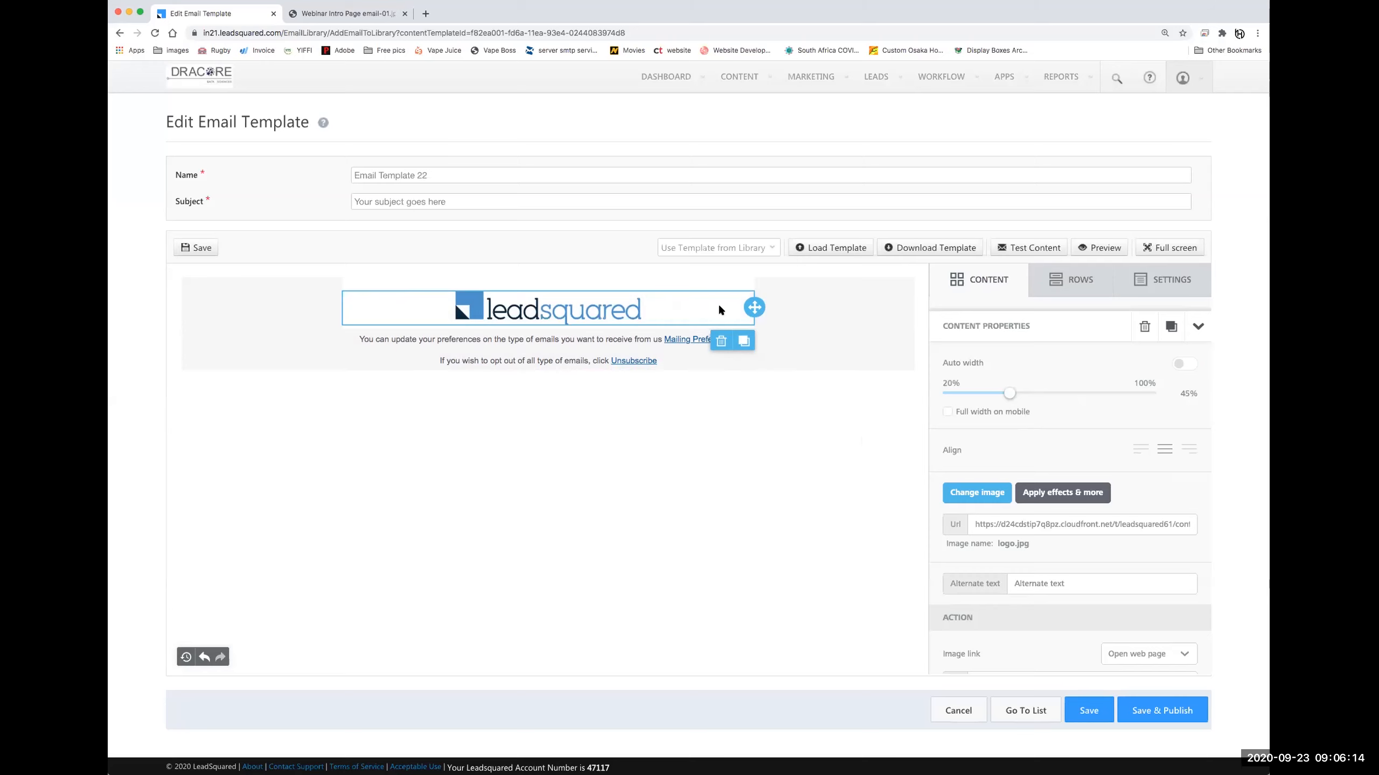
scroll(1024, 539, "down", 5)
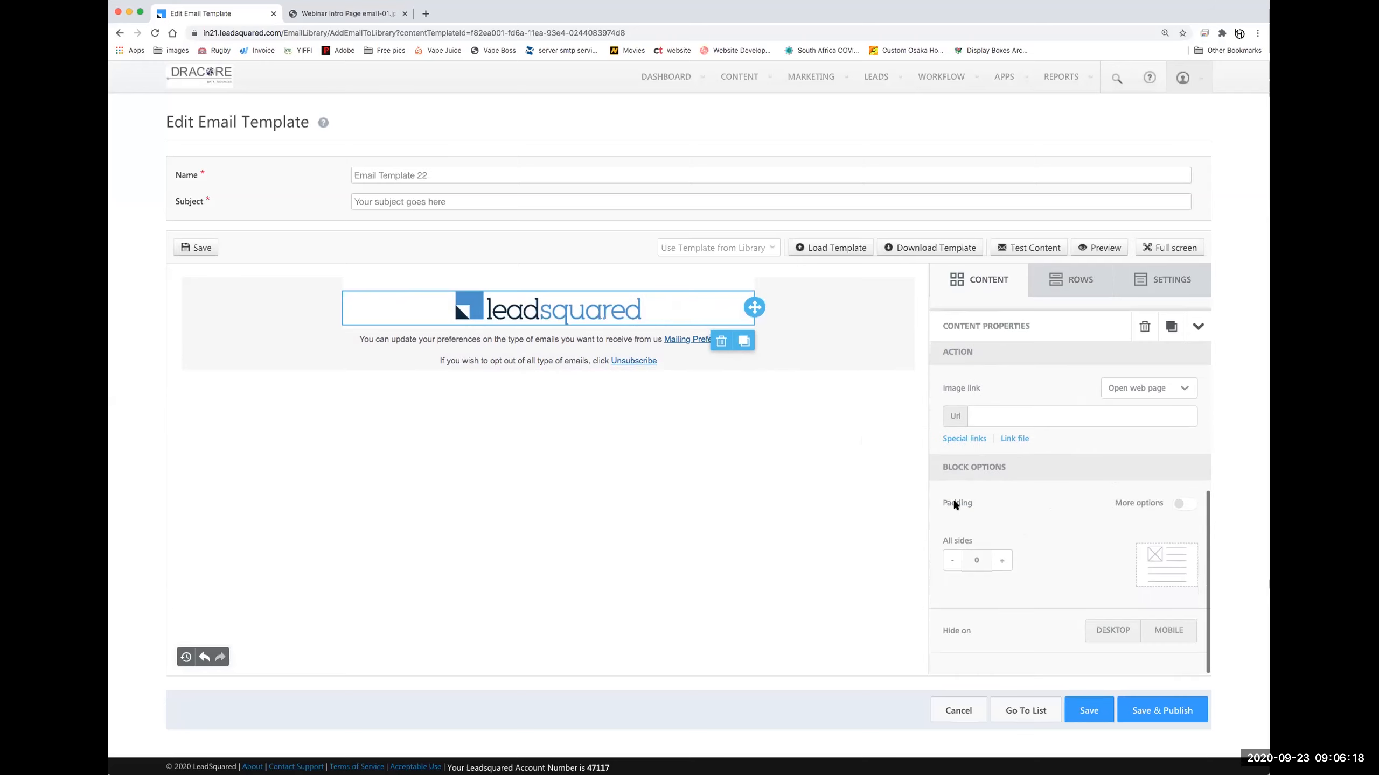
left_click(1133, 507)
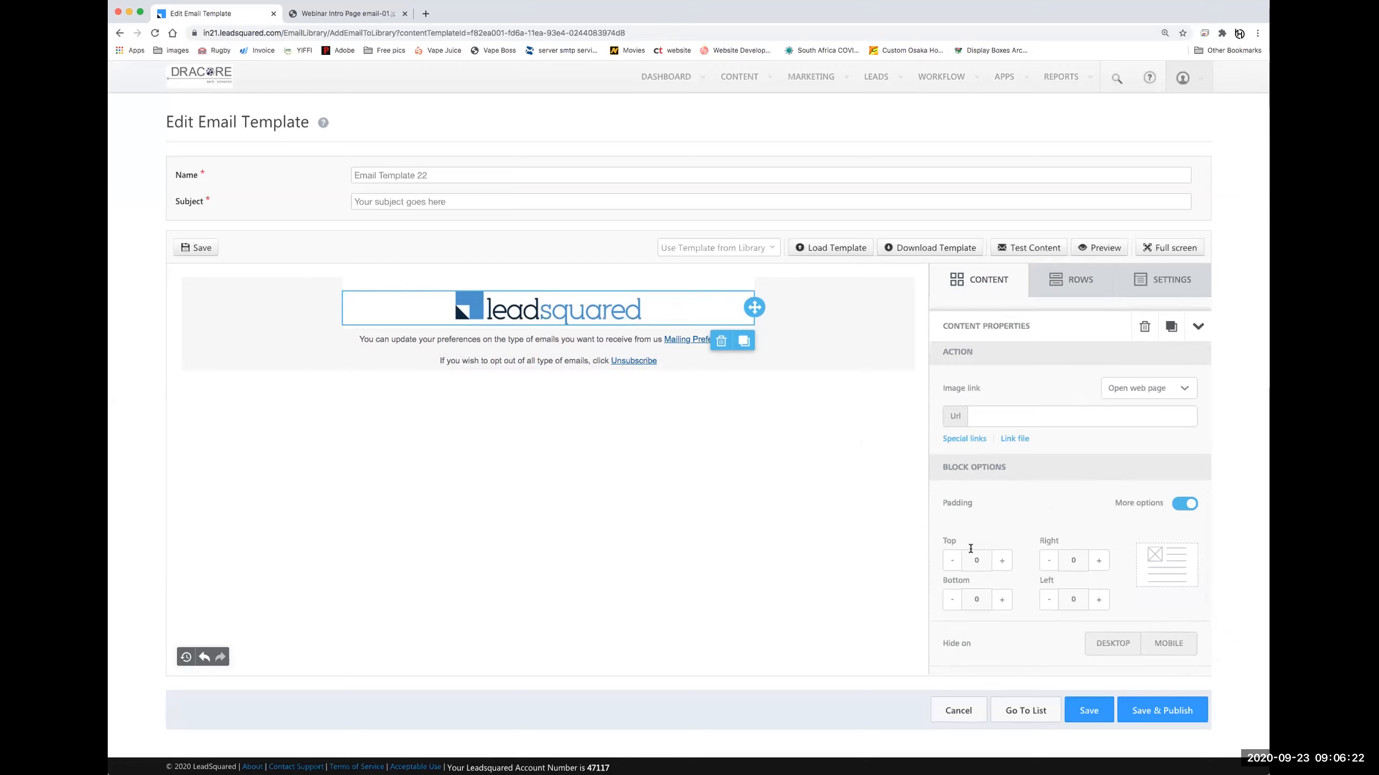
double_click(982, 597)
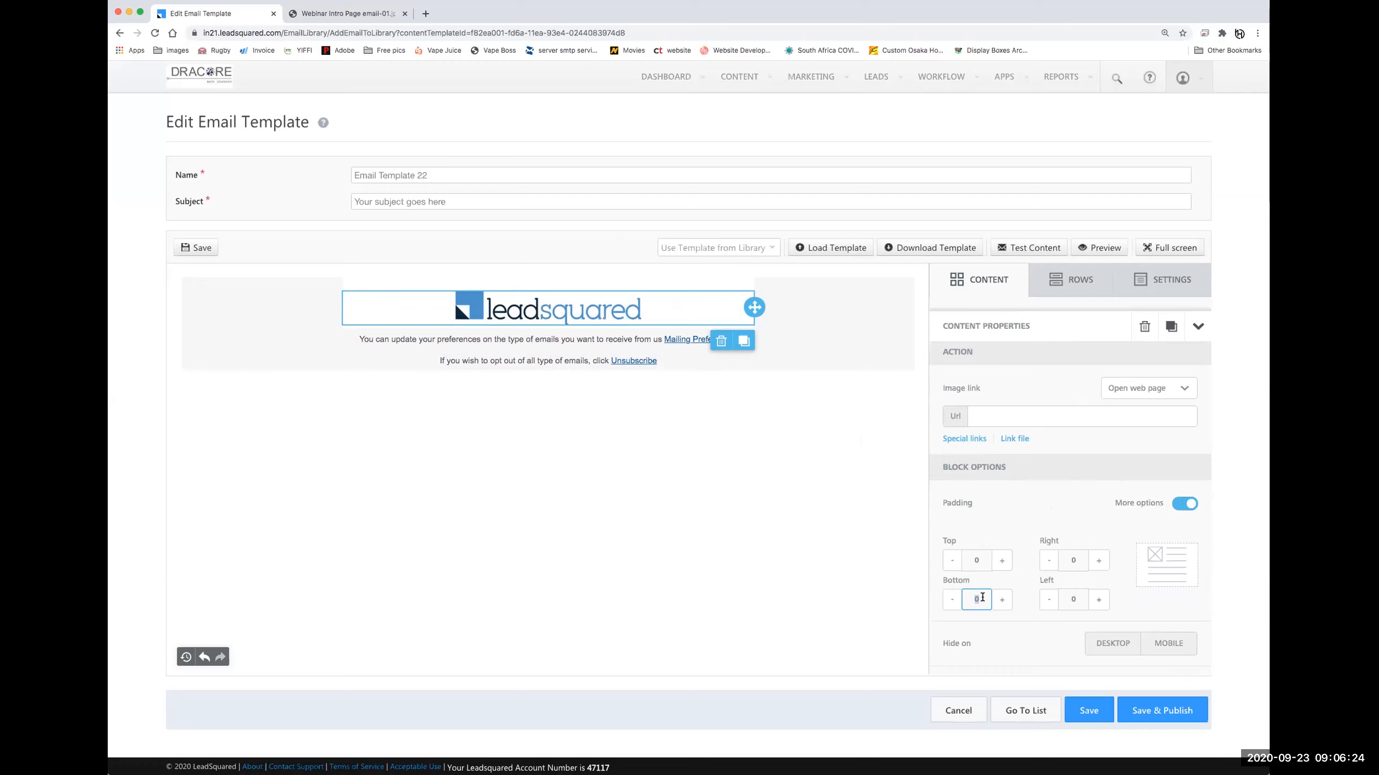
type("20")
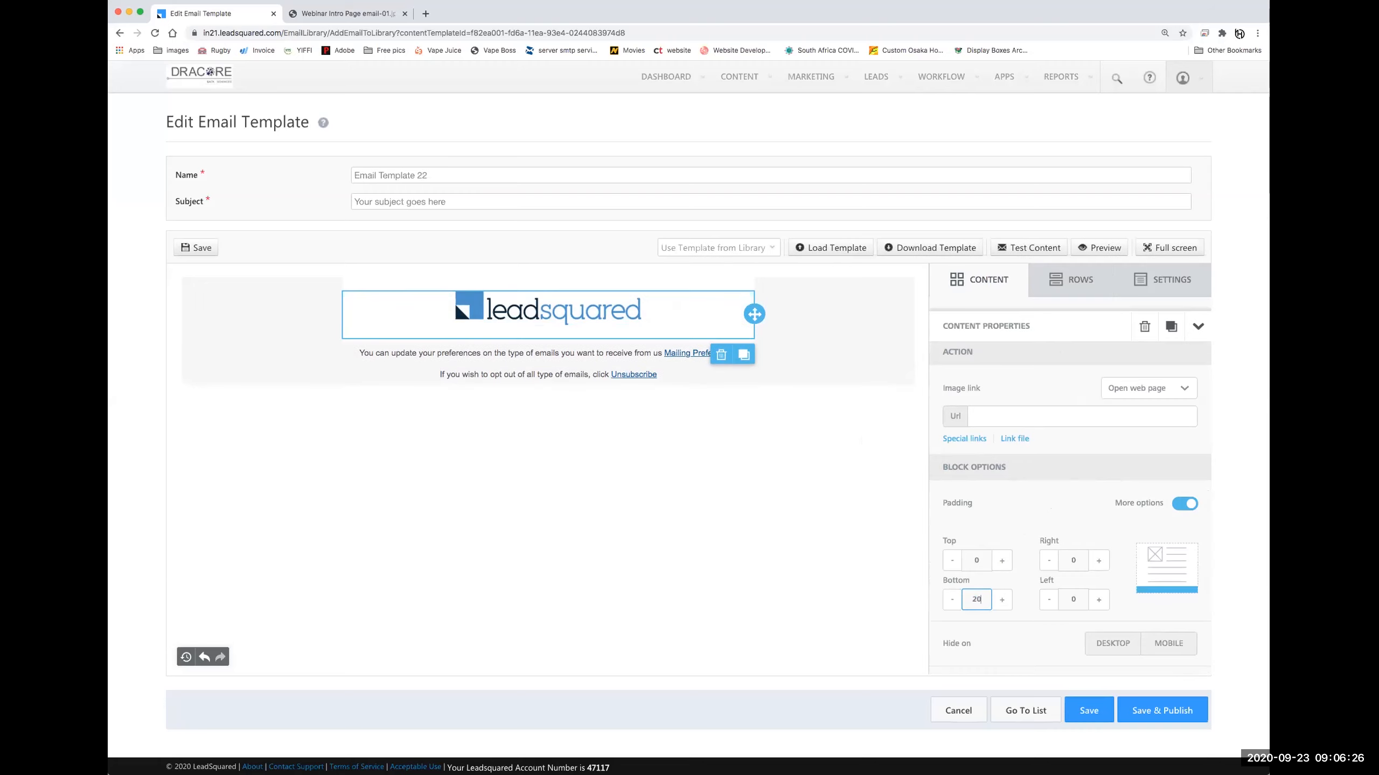
left_click(1045, 508)
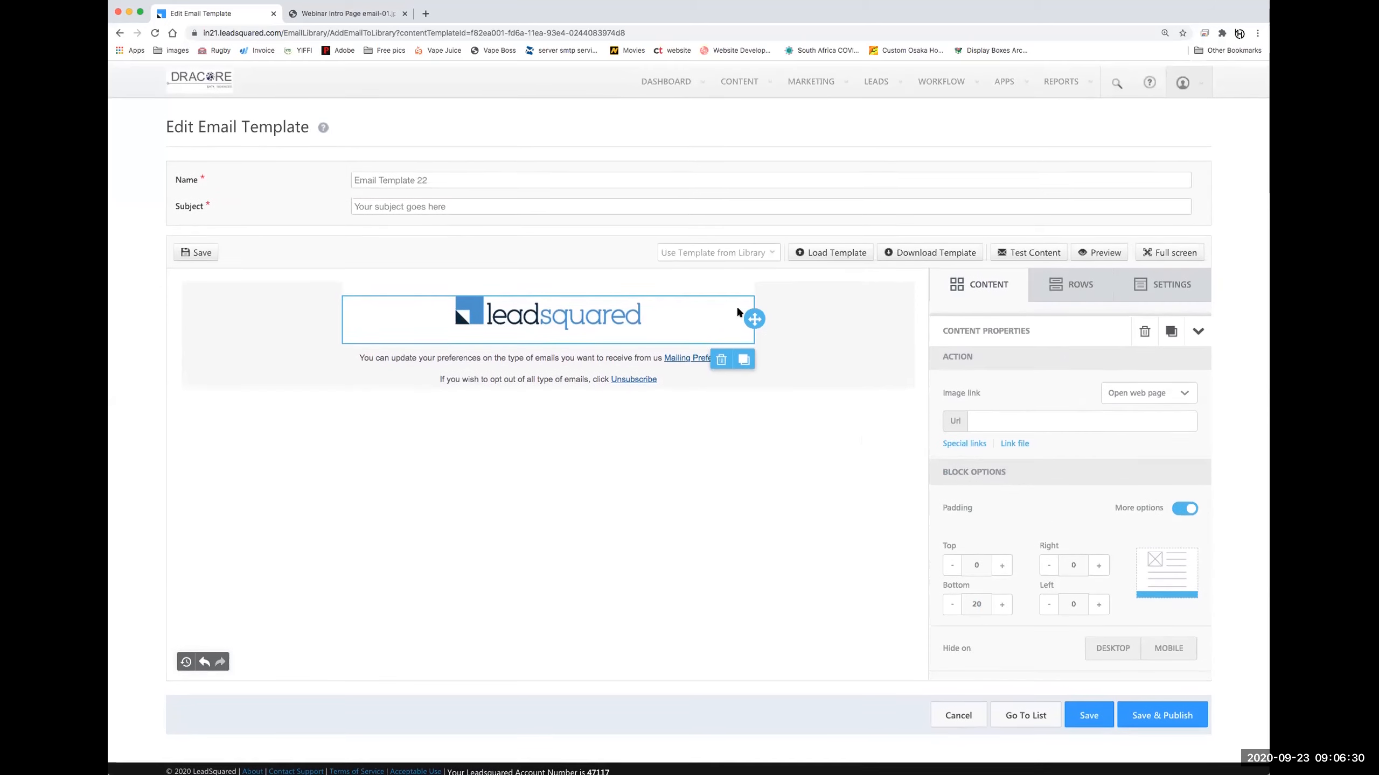
Add a two-column row below the logo, with an Image block in its narrow left column and a Text block in its wide right column
left_click(1079, 286)
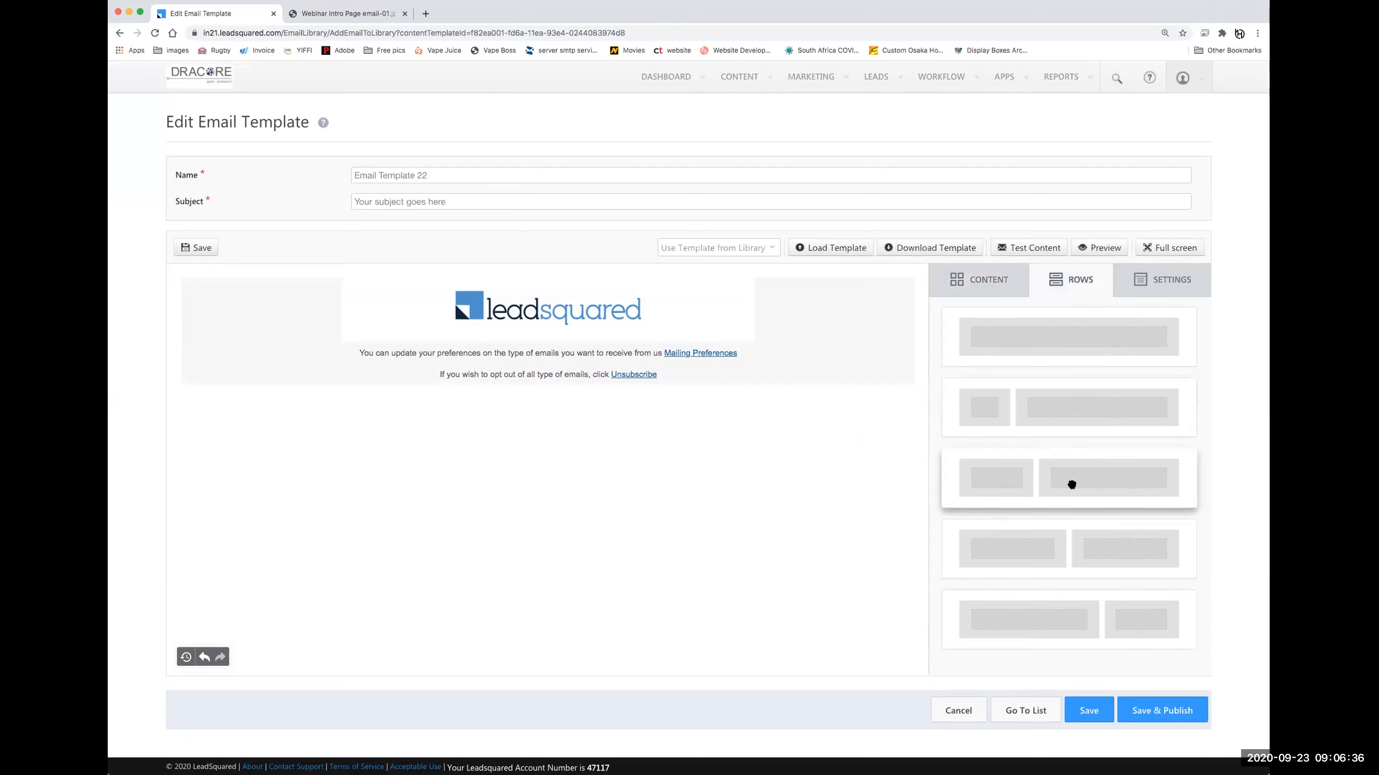
left_click_drag(1040, 387, 585, 354)
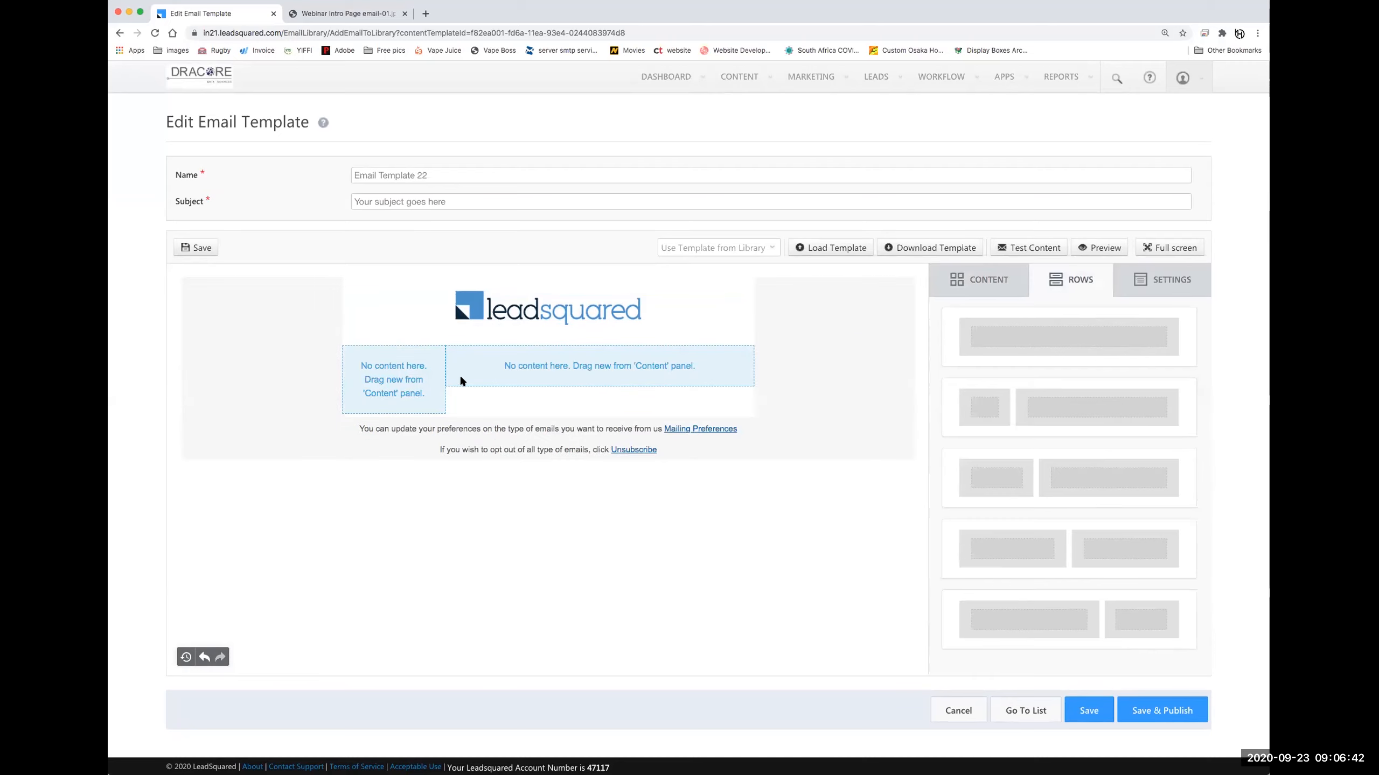
left_click(987, 279)
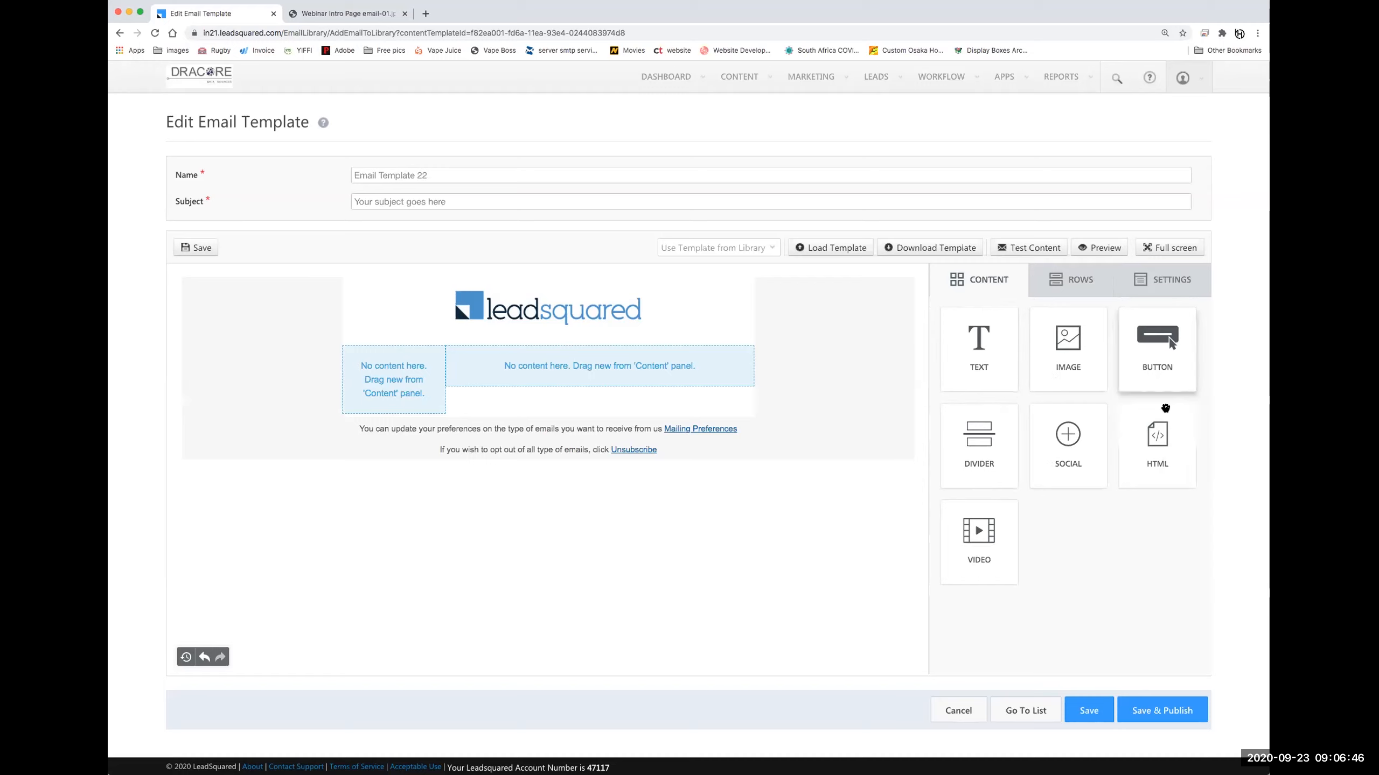
left_click_drag(1060, 372, 396, 365)
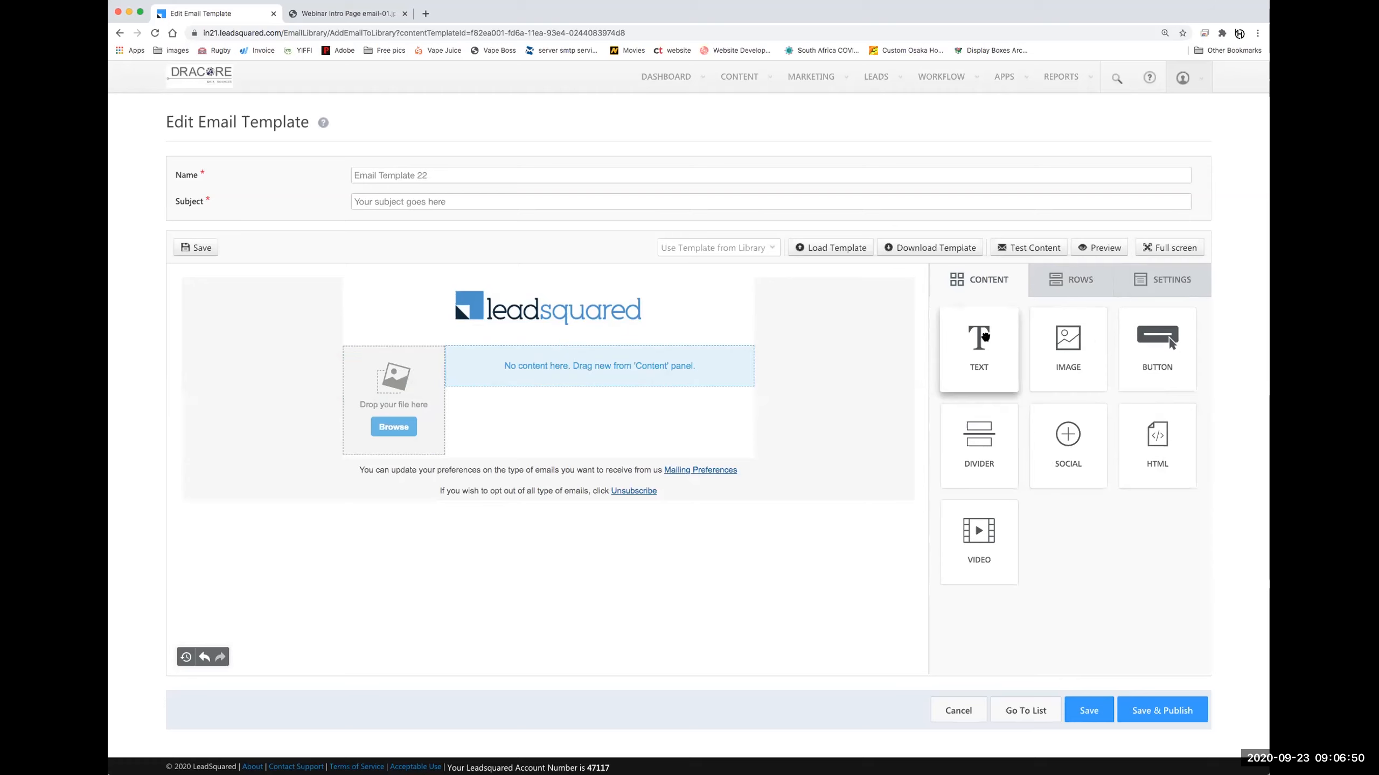
left_click_drag(986, 338, 521, 360)
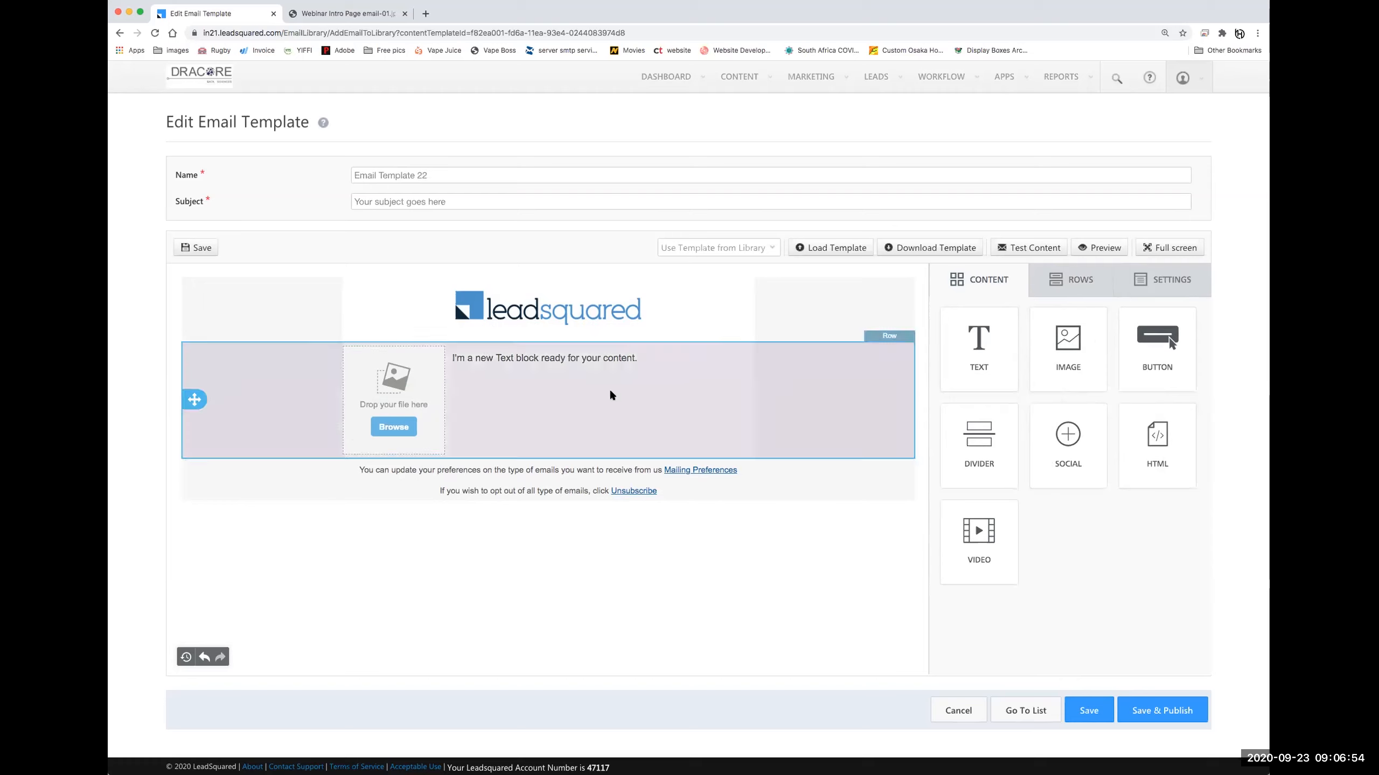
Insert Profile-pic.png into the image block in the narrow left column
left_click(411, 427)
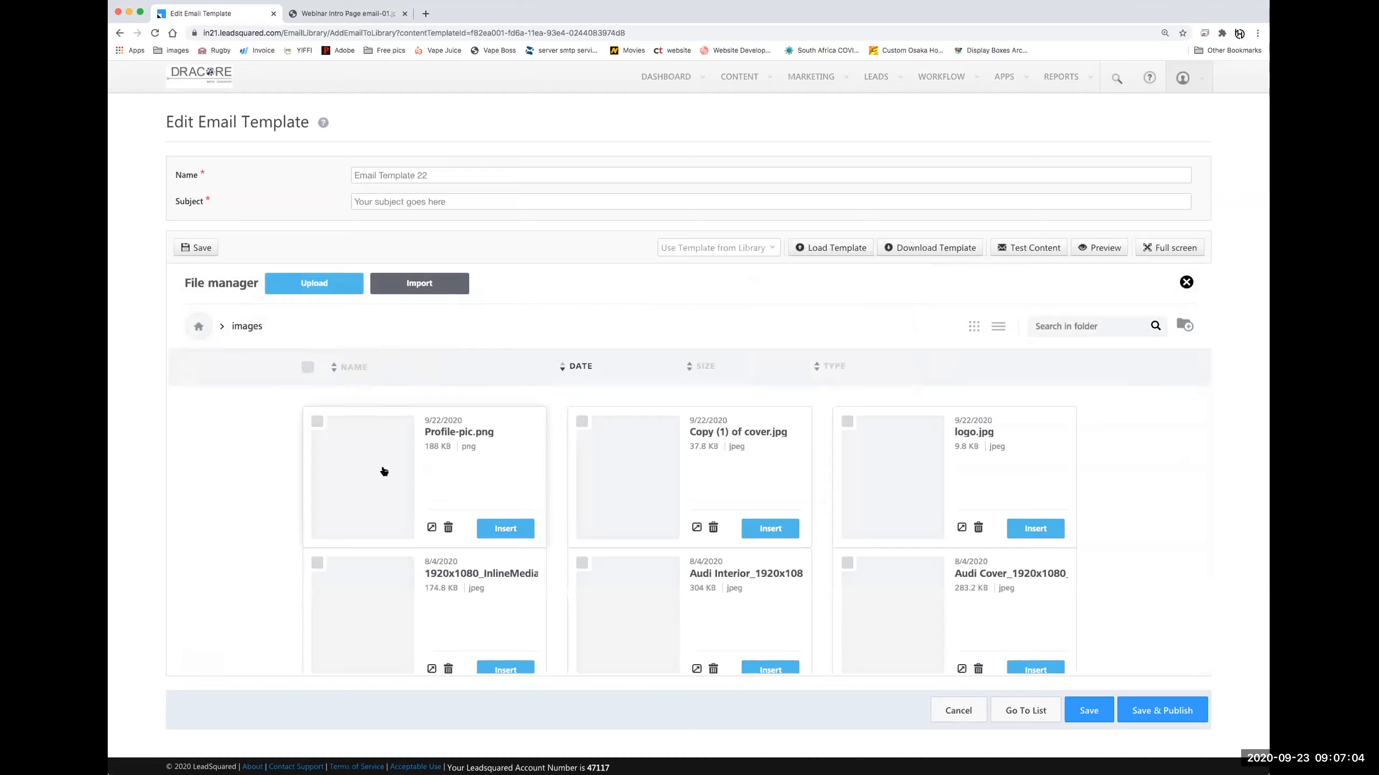
left_click(375, 450)
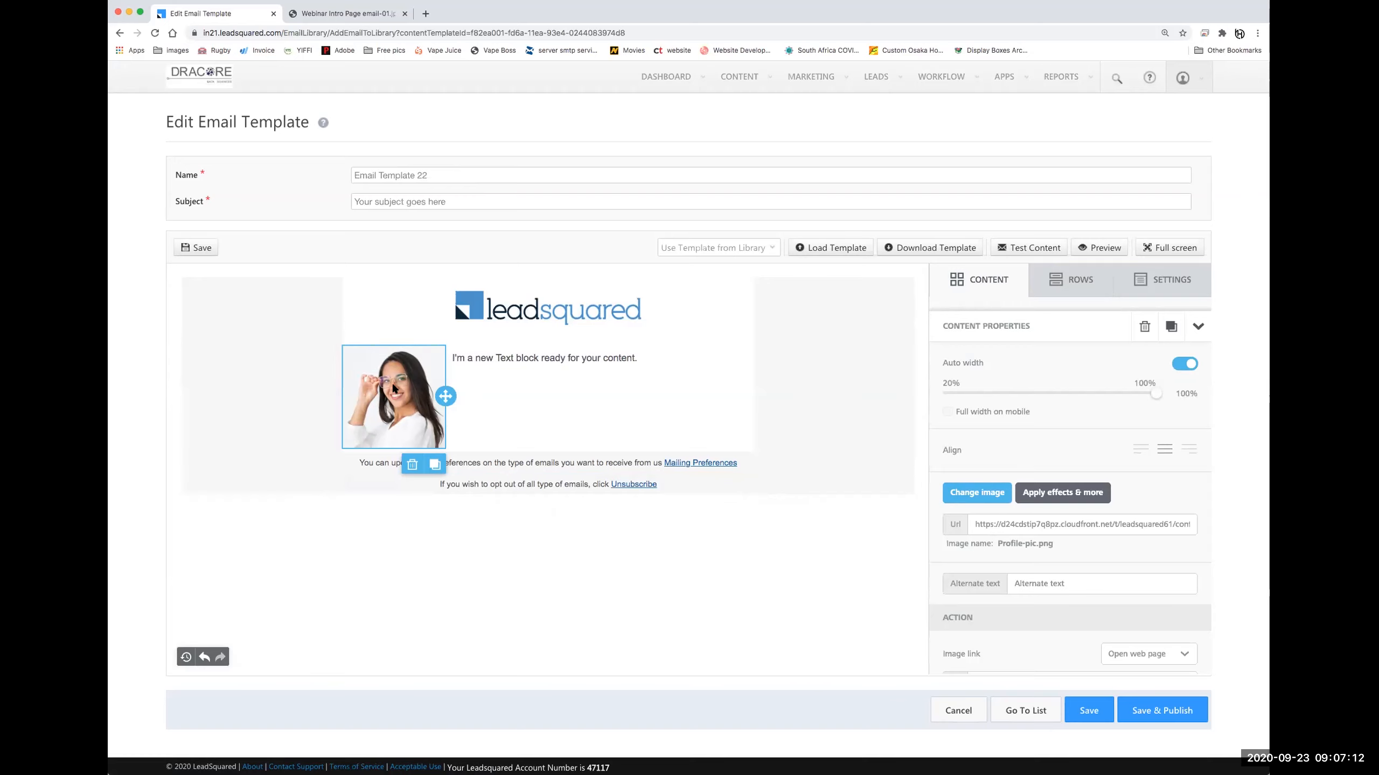
Give the profile picture separate side paddings, with 20 on the left and 20 at the bottom
scroll(1079, 450, "down", 5)
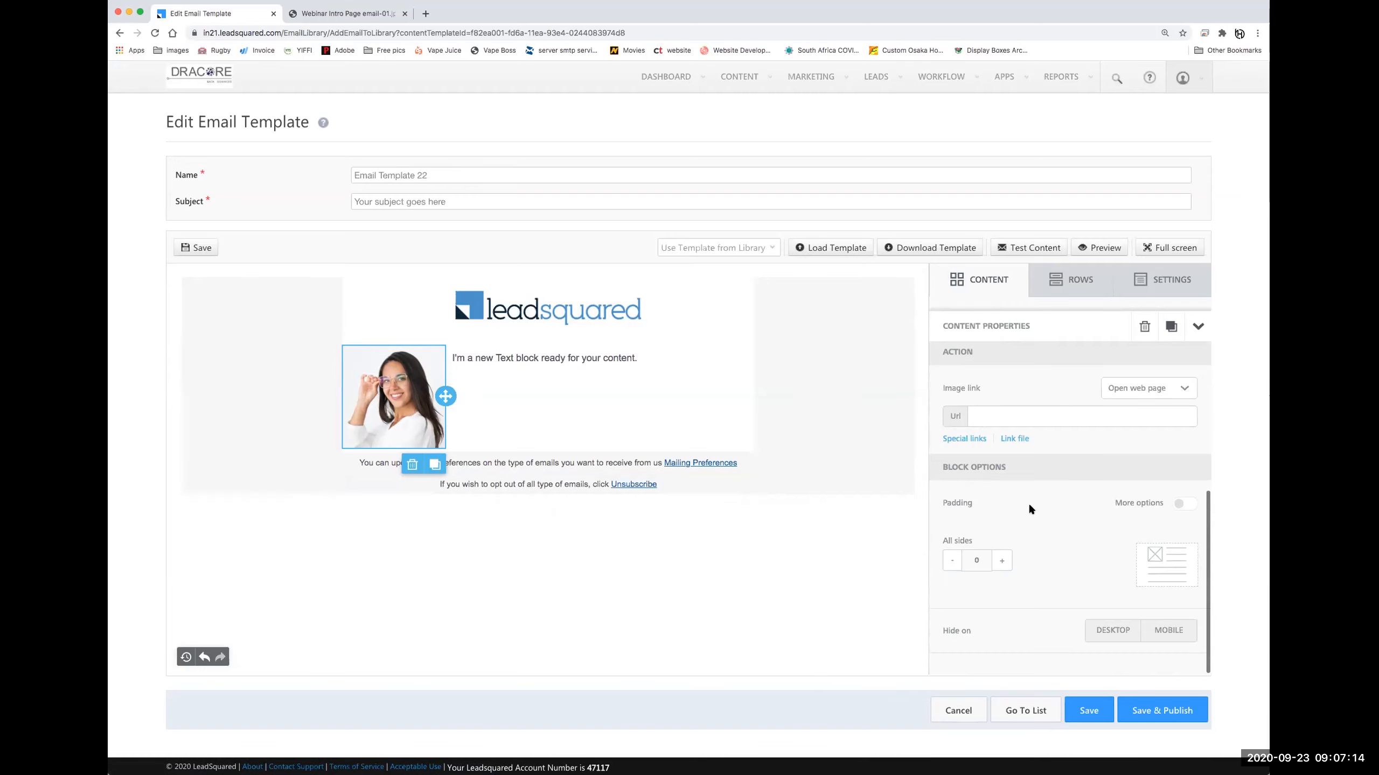
left_click(1179, 505)
double_click(1070, 600)
type("20")
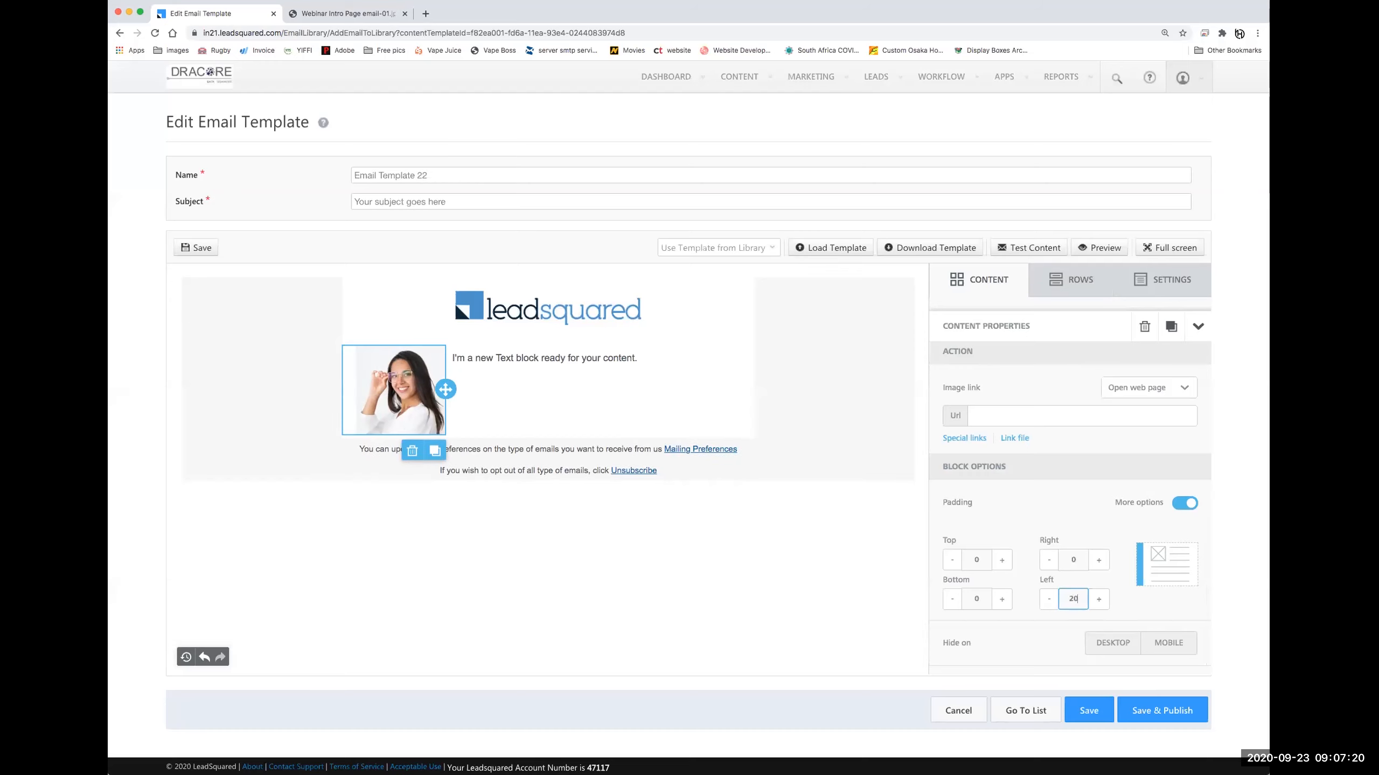
scroll(1070, 489, "up", 2)
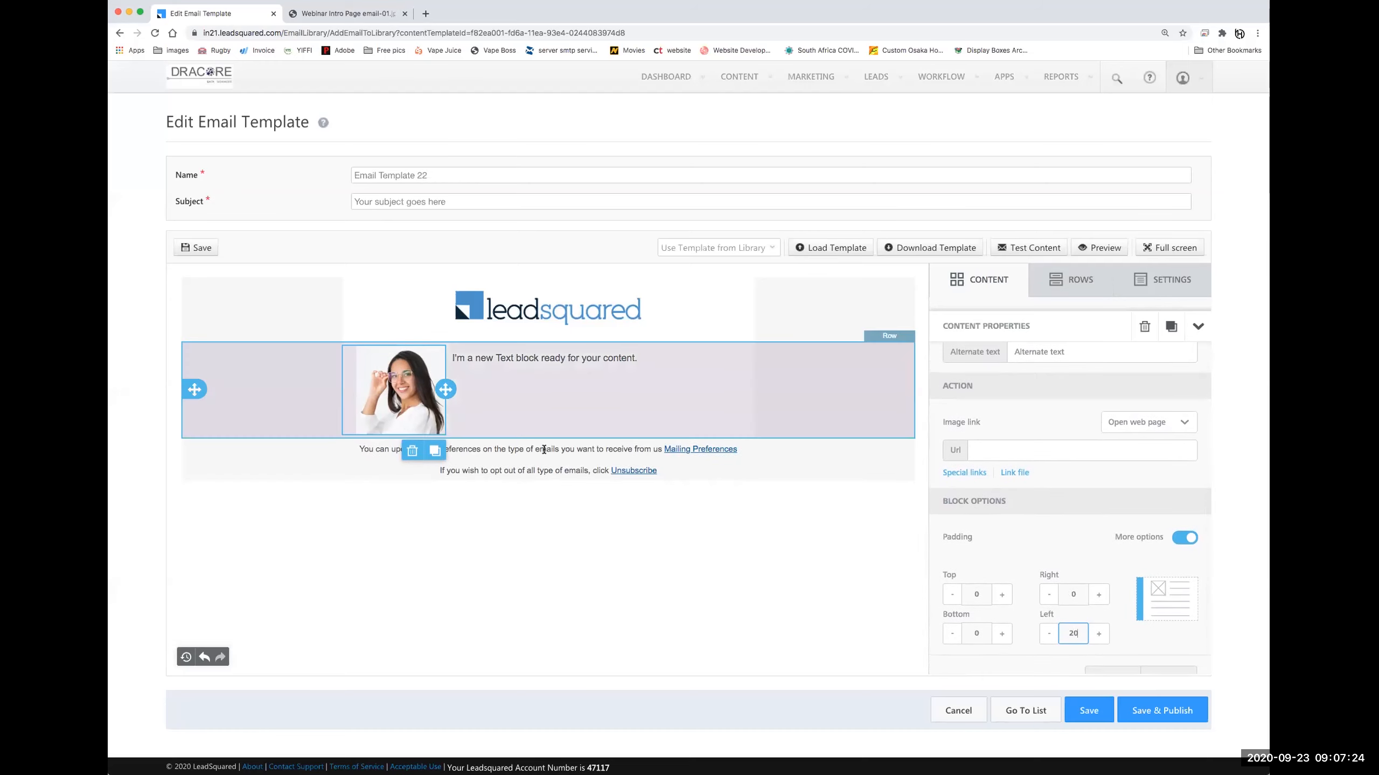
left_click(981, 631)
type("20")
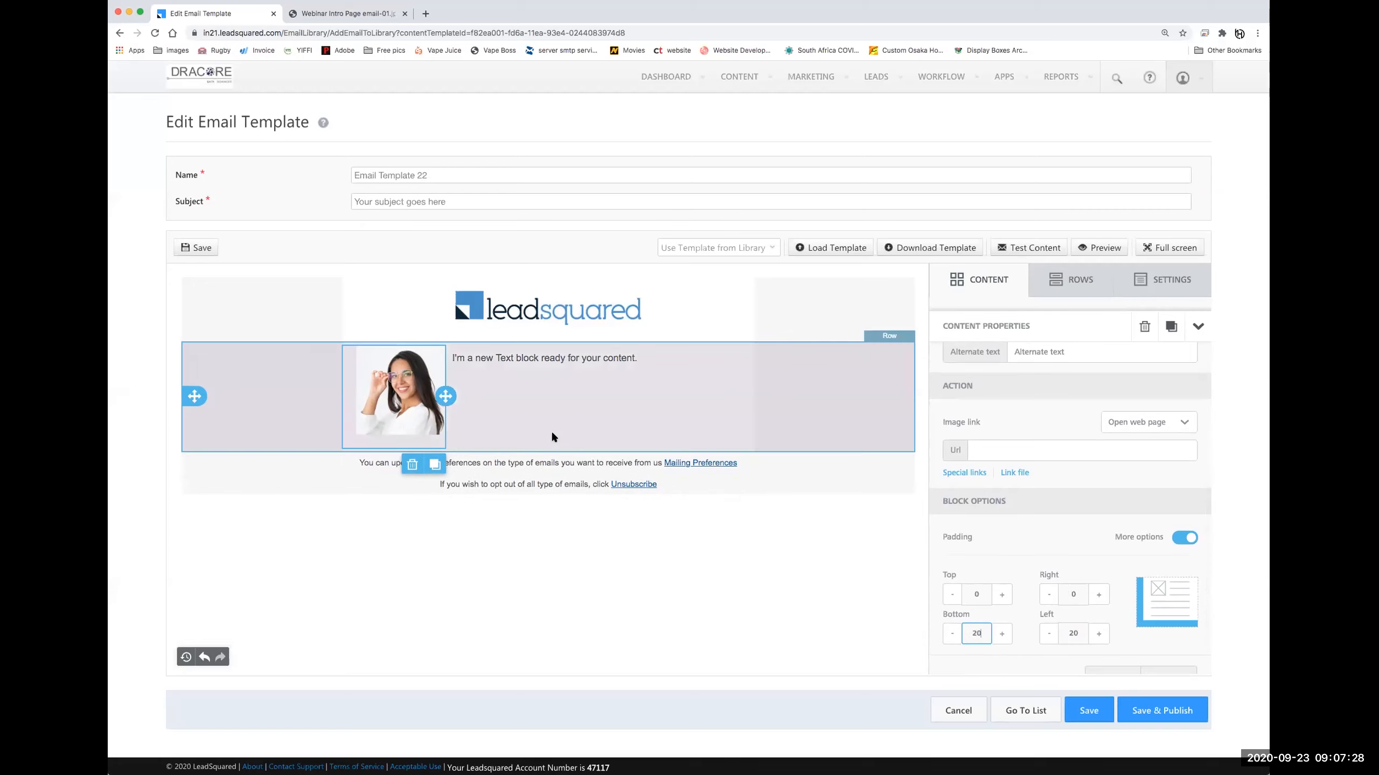
left_click(609, 401)
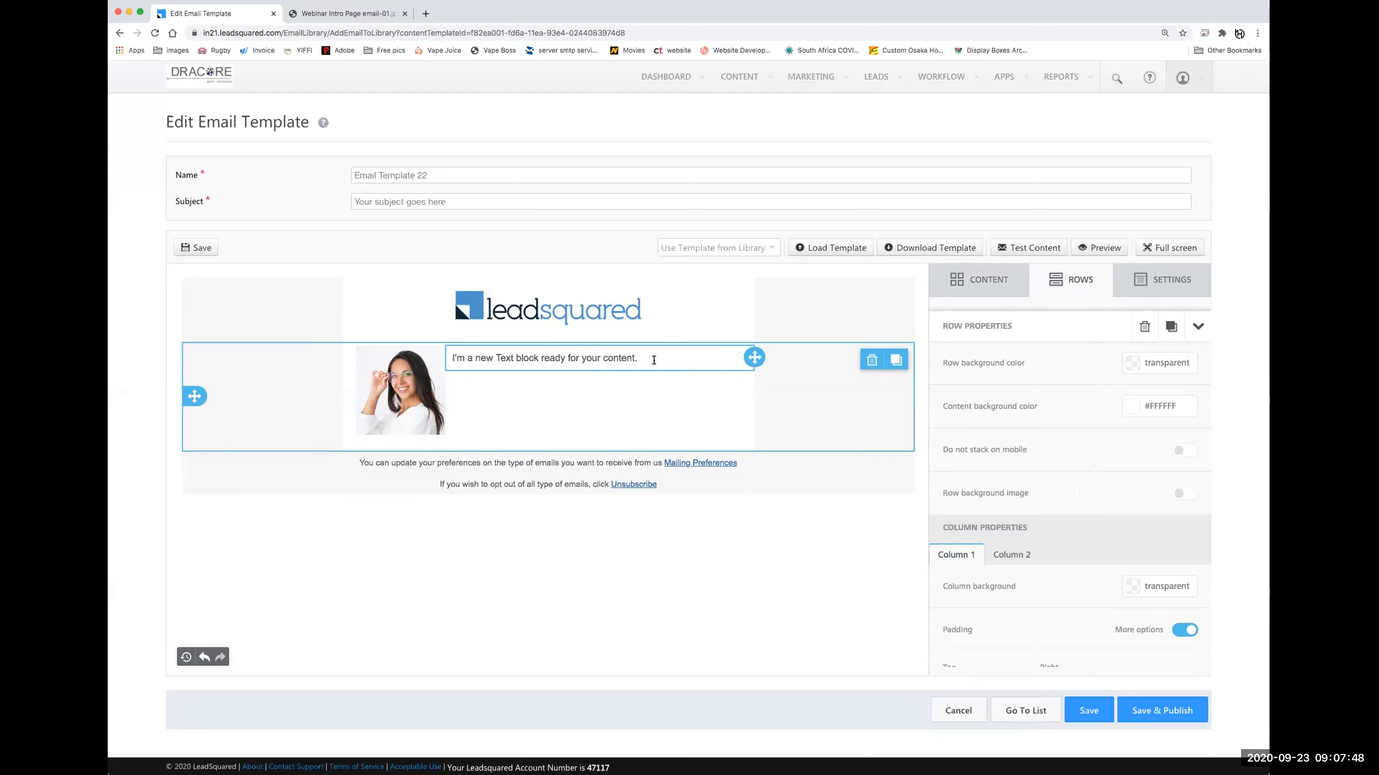
Replace the placeholder text beside the profile picture with the lead's First Name merge tag
double_click(485, 358)
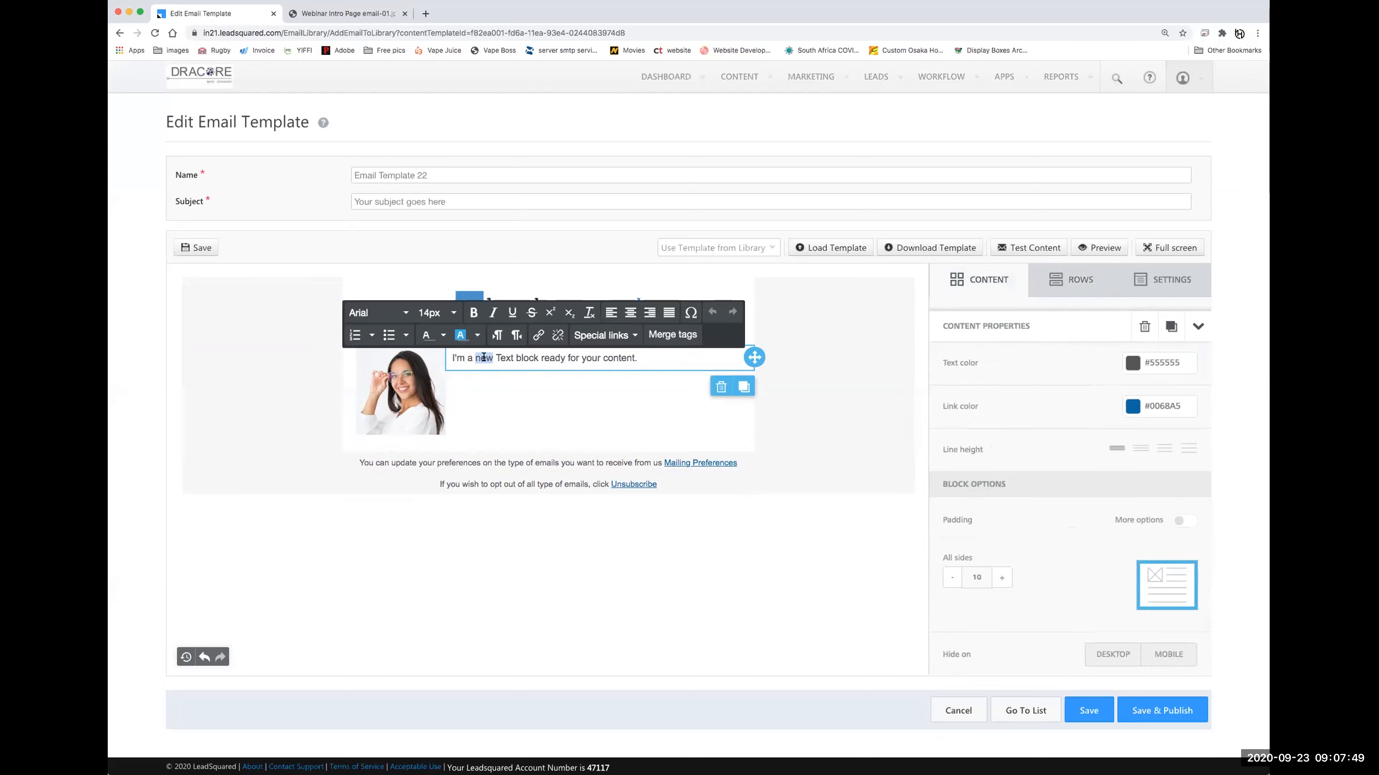
triple_click(561, 359)
left_click(637, 360)
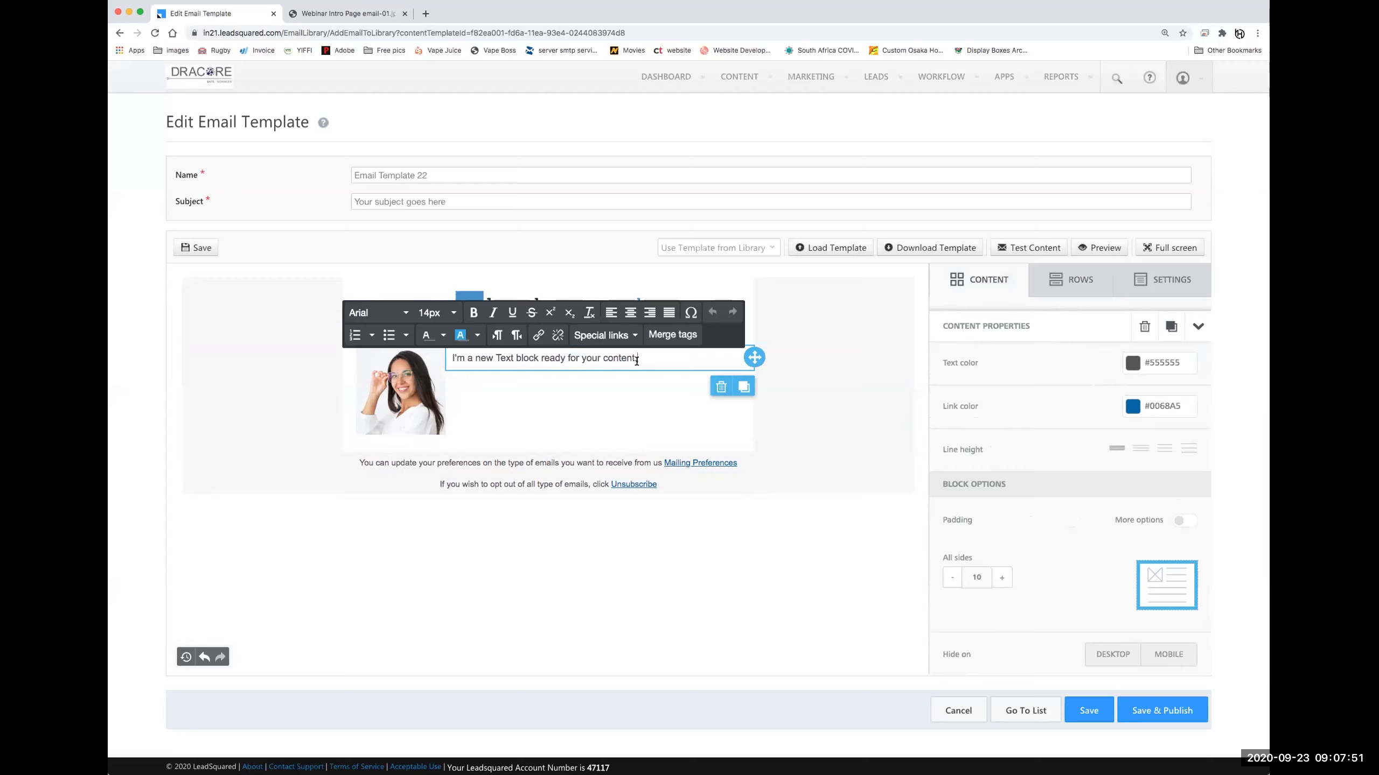
triple_click(459, 358)
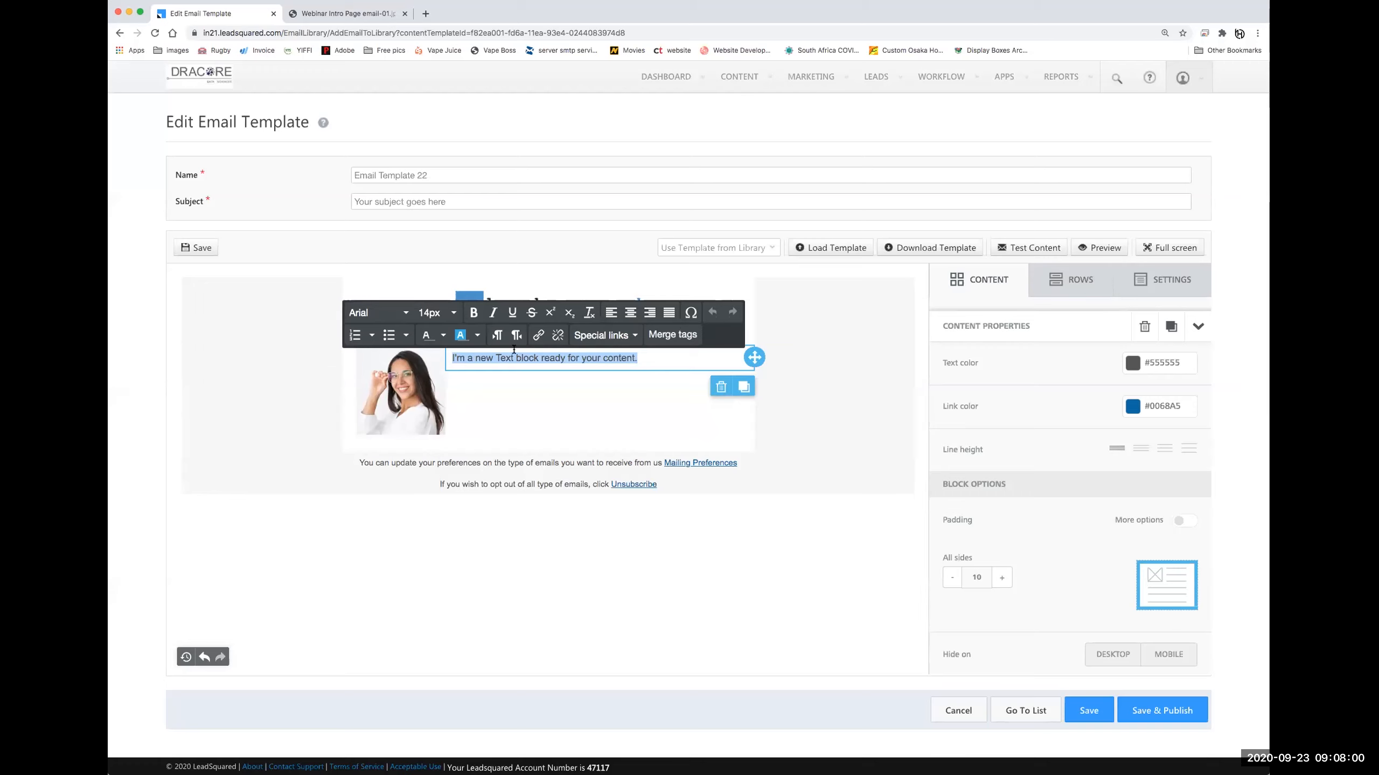
left_click(667, 334)
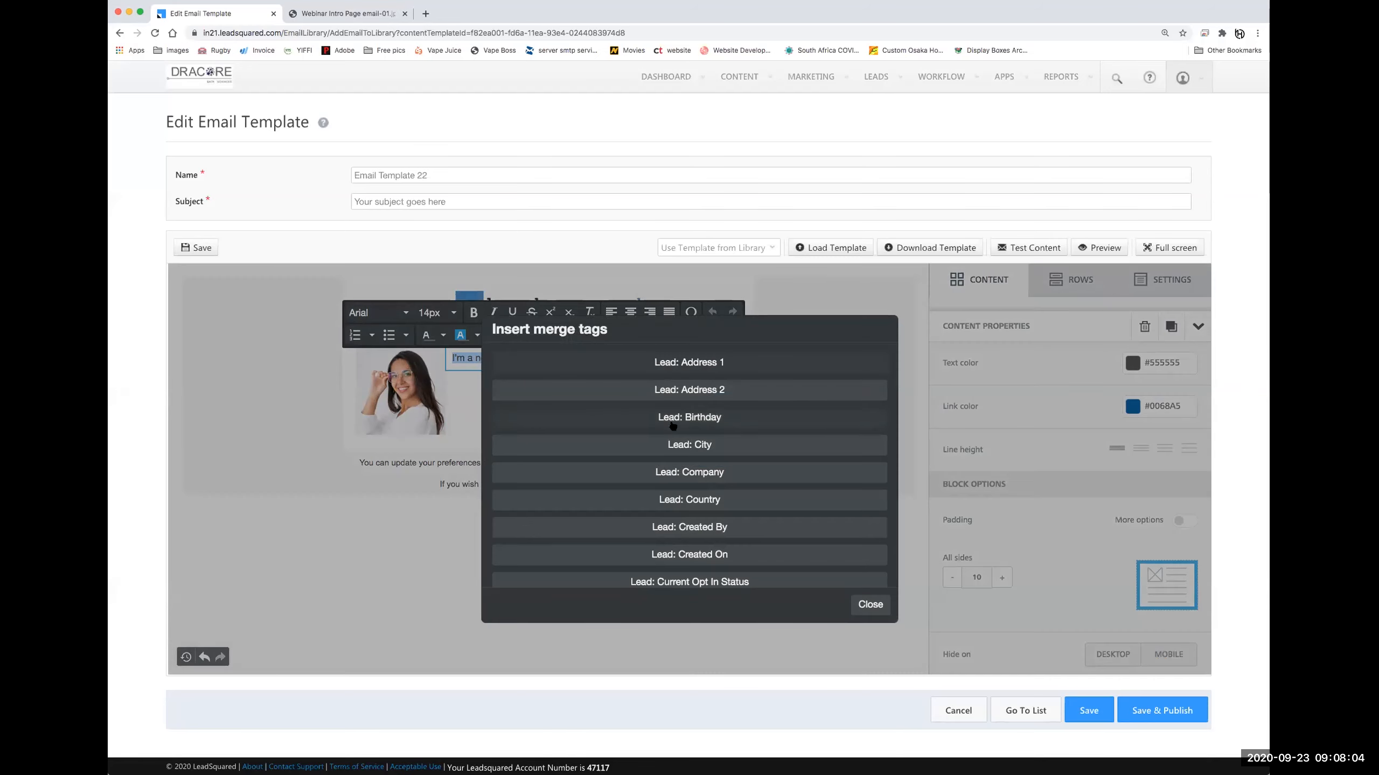
scroll(711, 493, "down", 3)
scroll(714, 494, "down", 4)
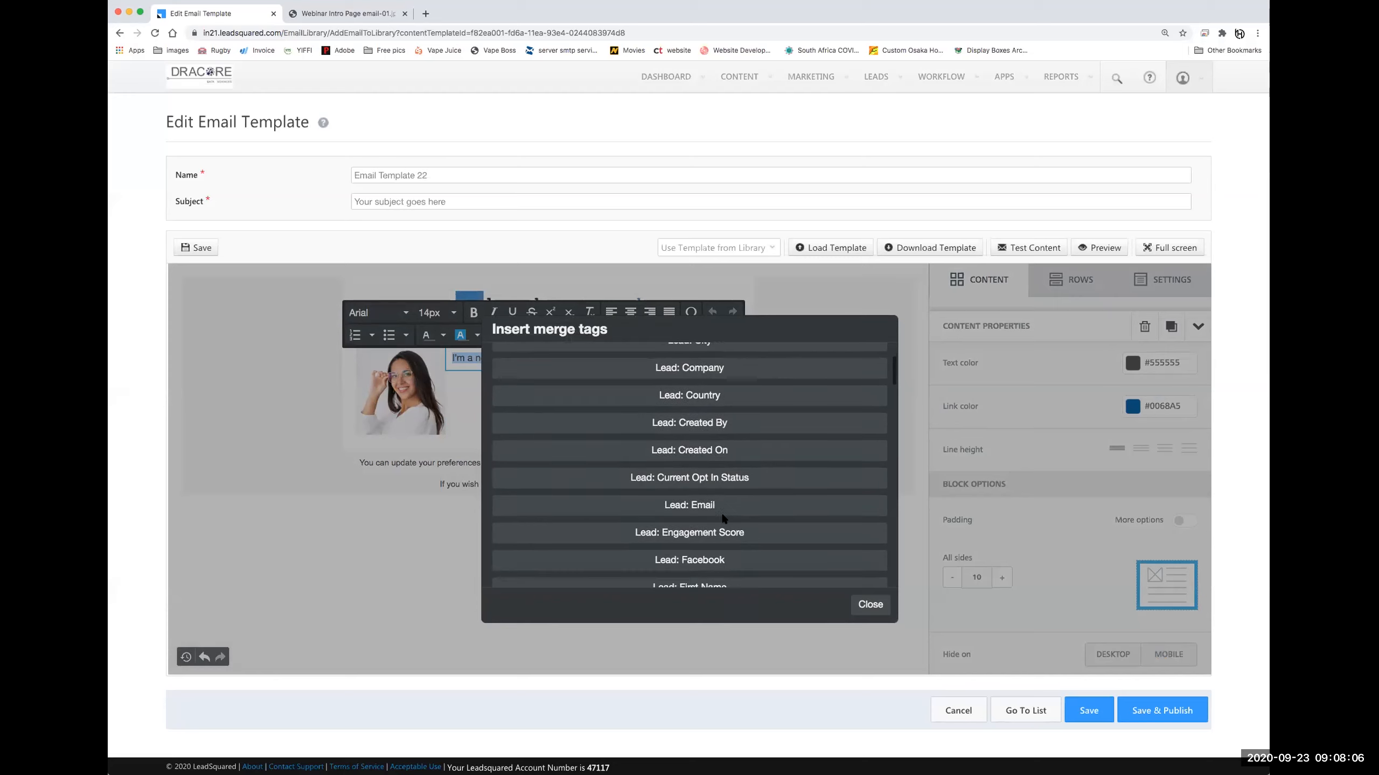
left_click(708, 511)
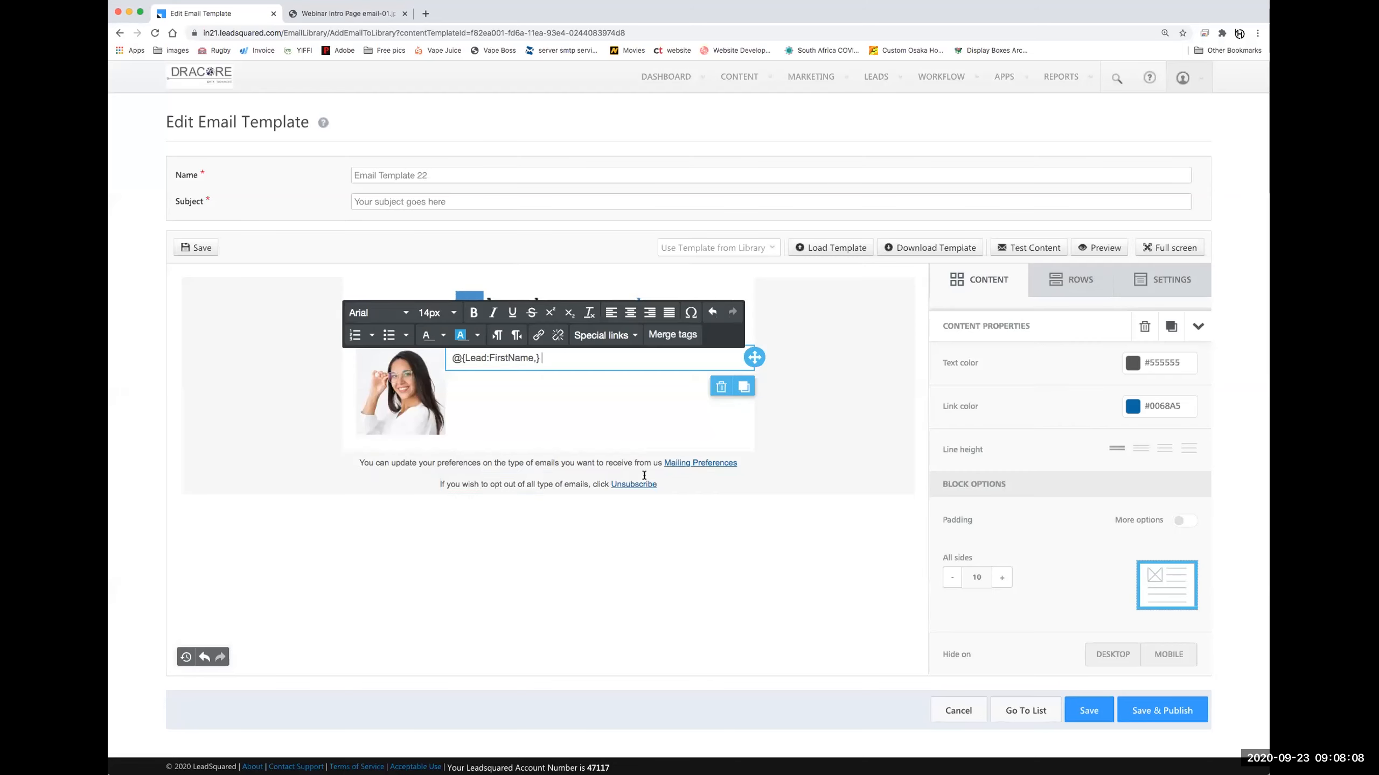
Put "Hi," before the merge tag and add the line "It is great to meet you please check out my landing page here" below it
left_click(450, 358)
type("Hi,")
key("Return")
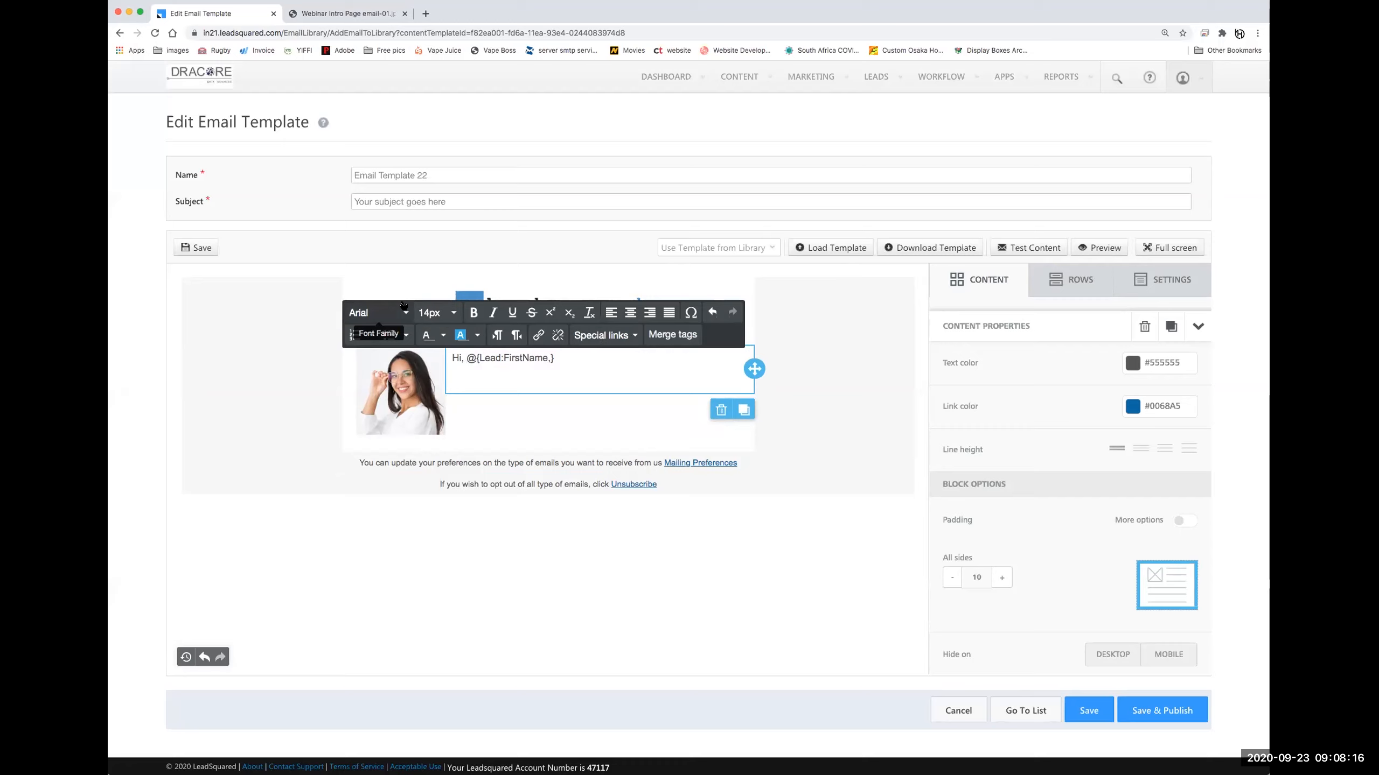
type("It is great to meet you please check")
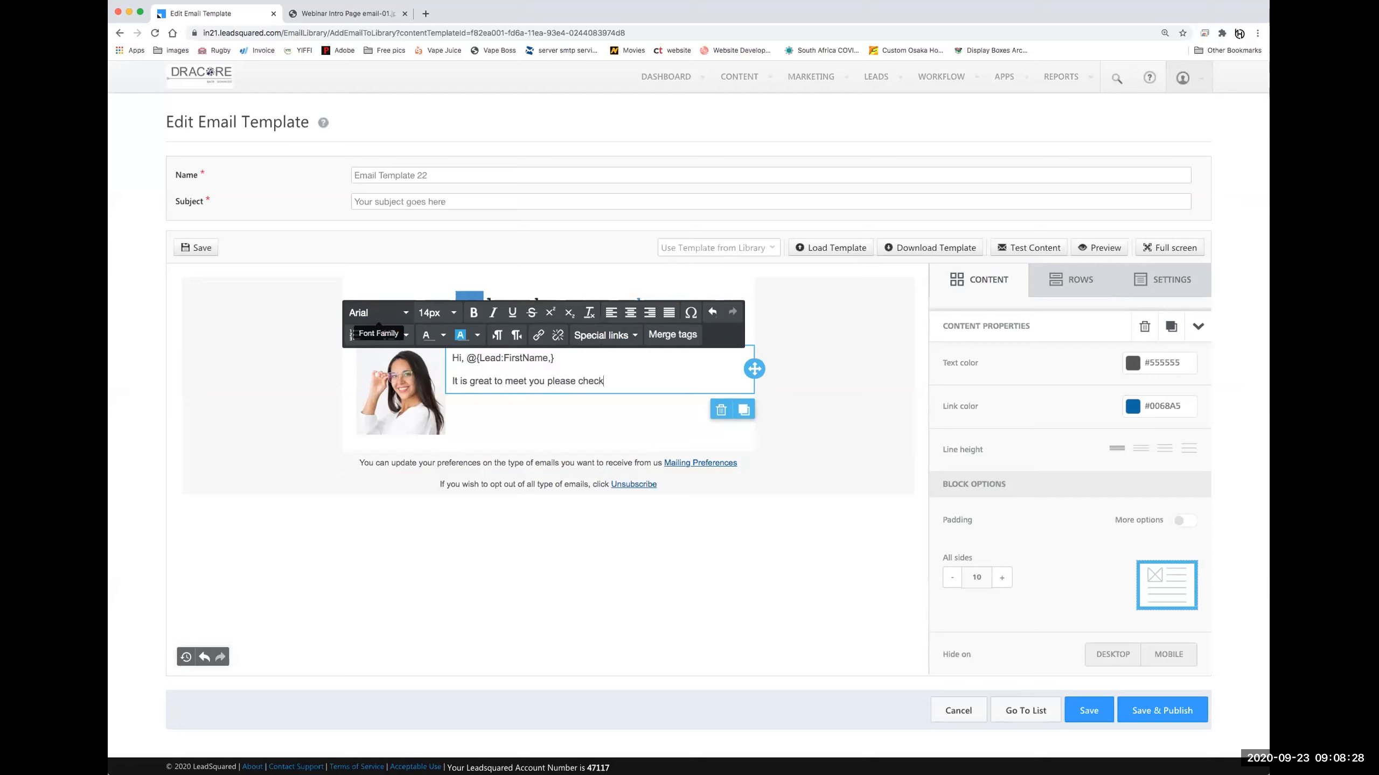
type(" out my")
type("landing page here")
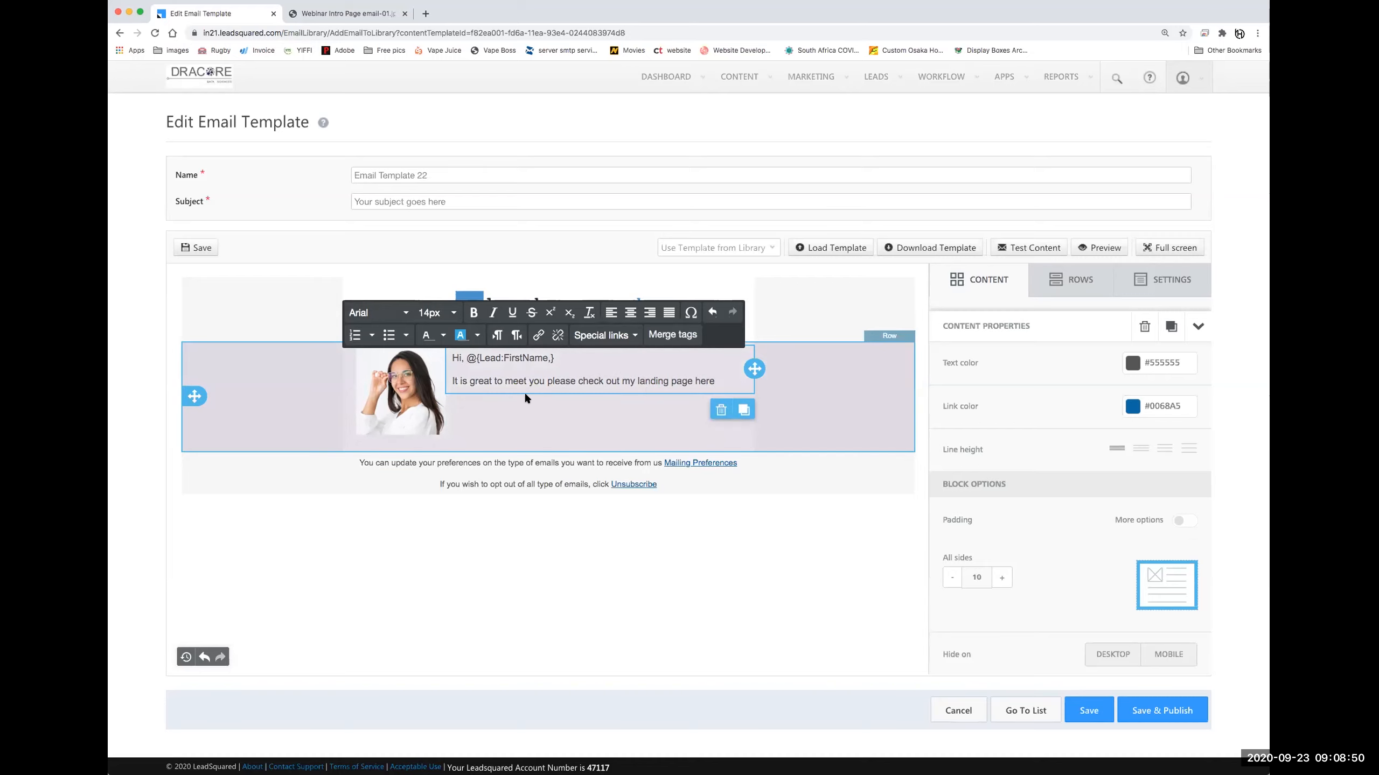
Open Landing Pages in a new browser tab and copy the https URL of the "How to build landing pages Demo" page
mouse_move(799, 81)
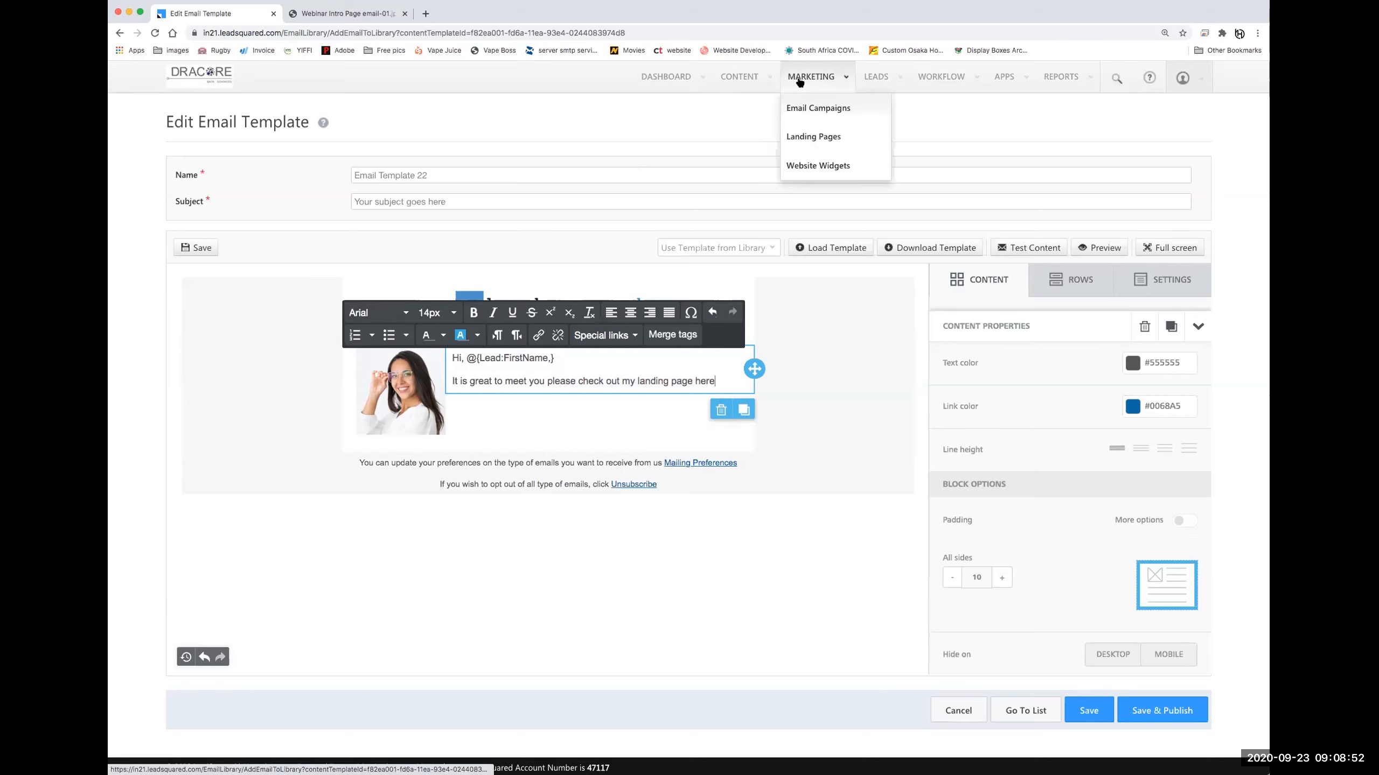
right_click(832, 137)
left_click(896, 143)
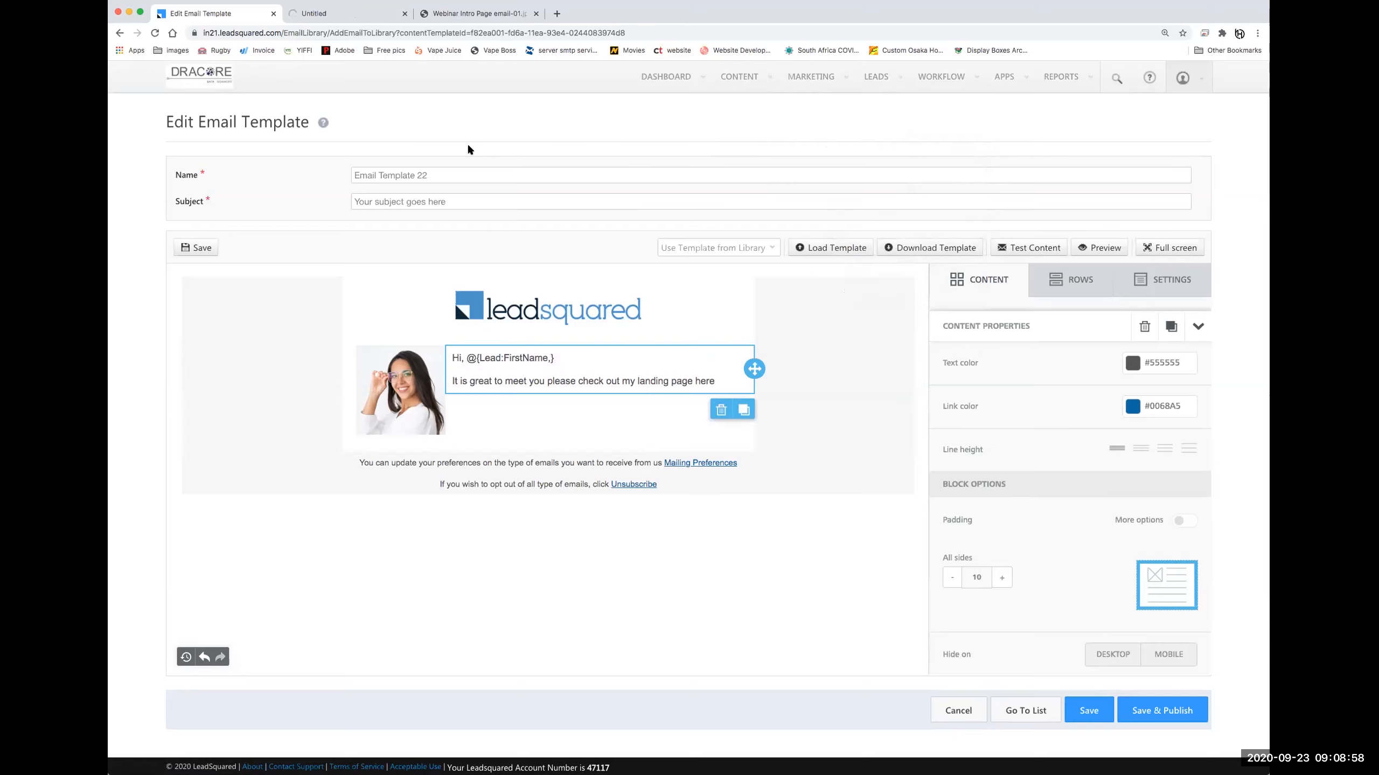
left_click(326, 14)
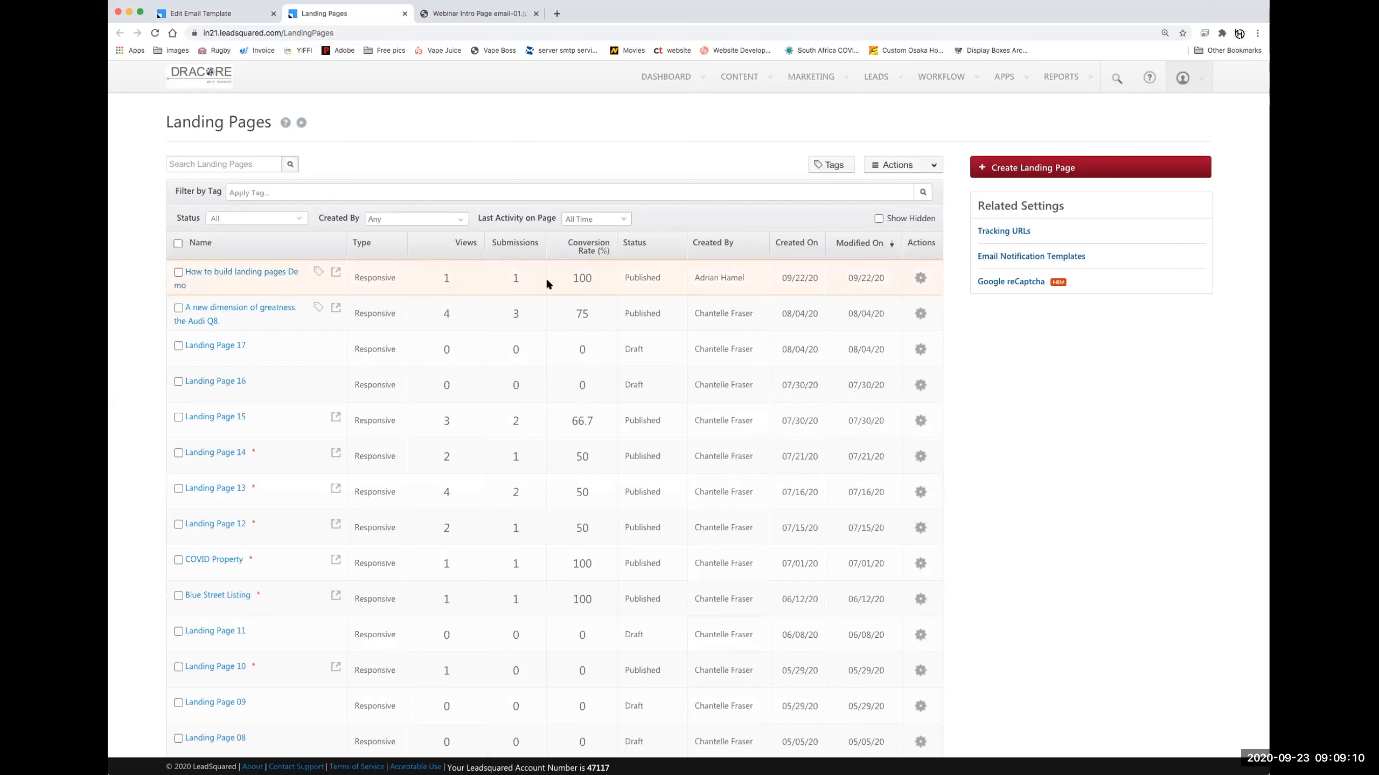
left_click(921, 278)
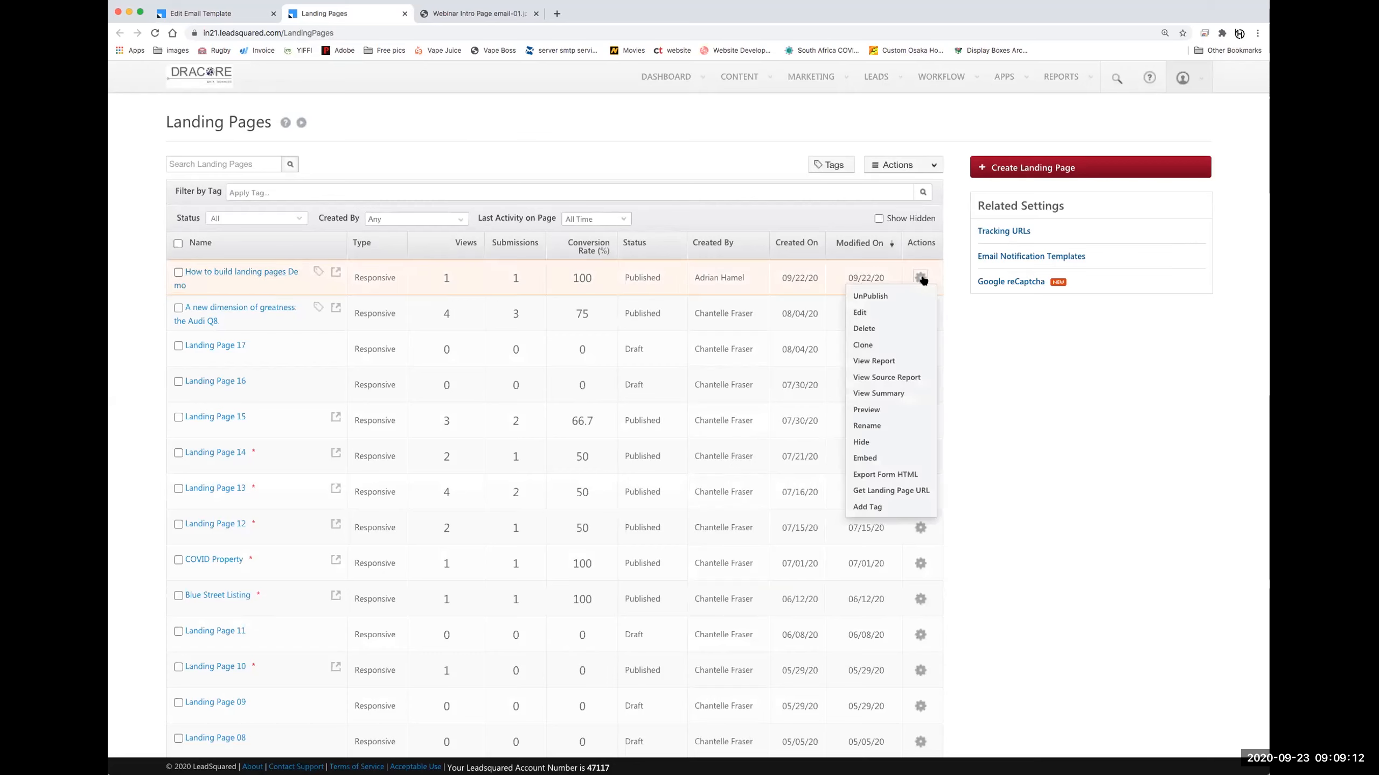
left_click(906, 494)
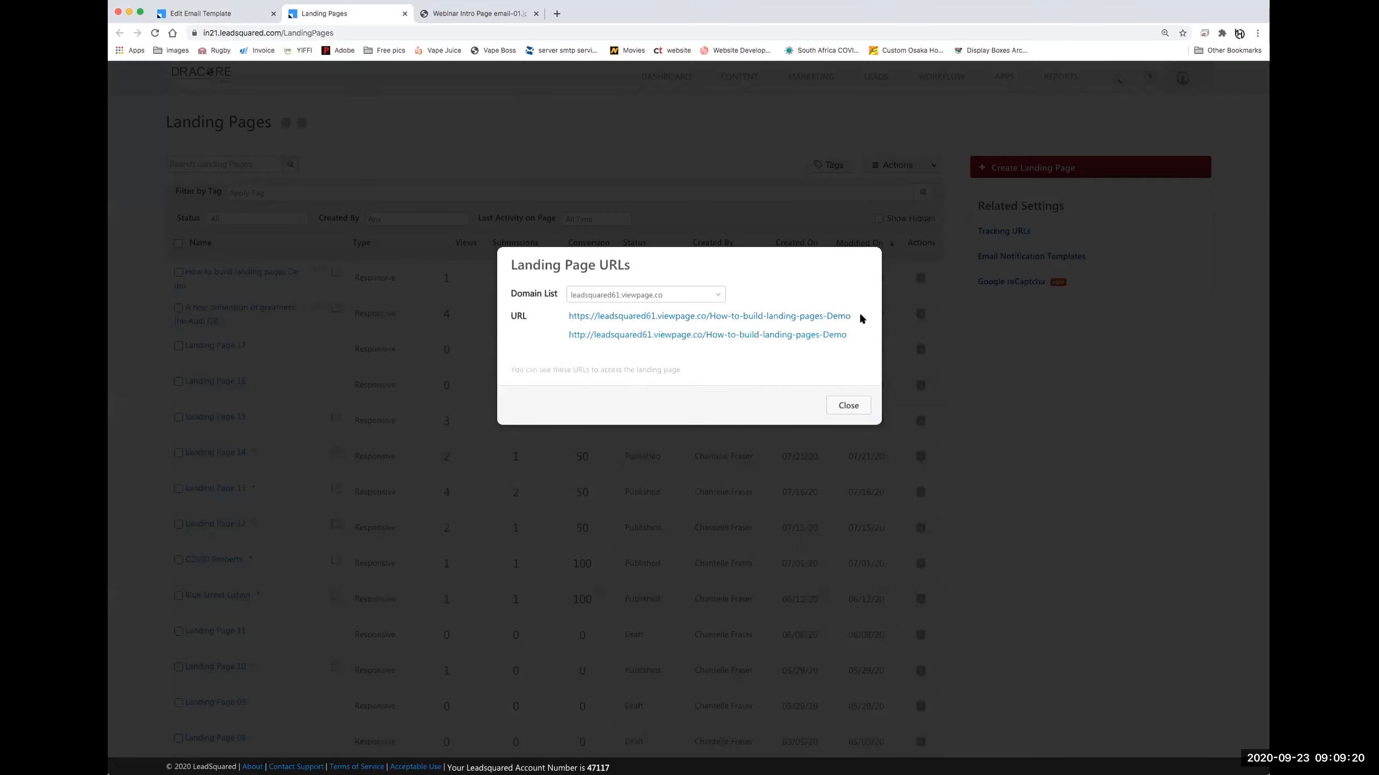
left_click_drag(862, 320, 546, 319)
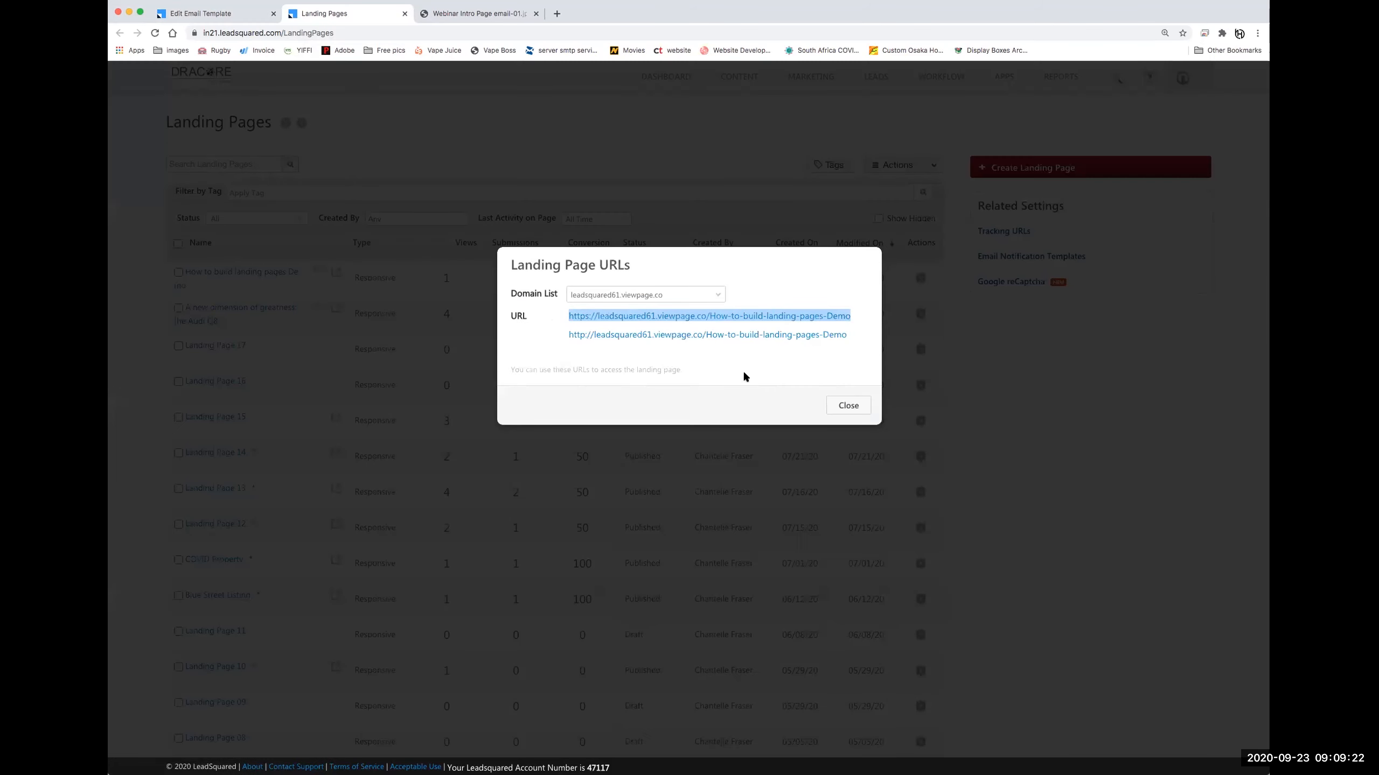
left_click(847, 405)
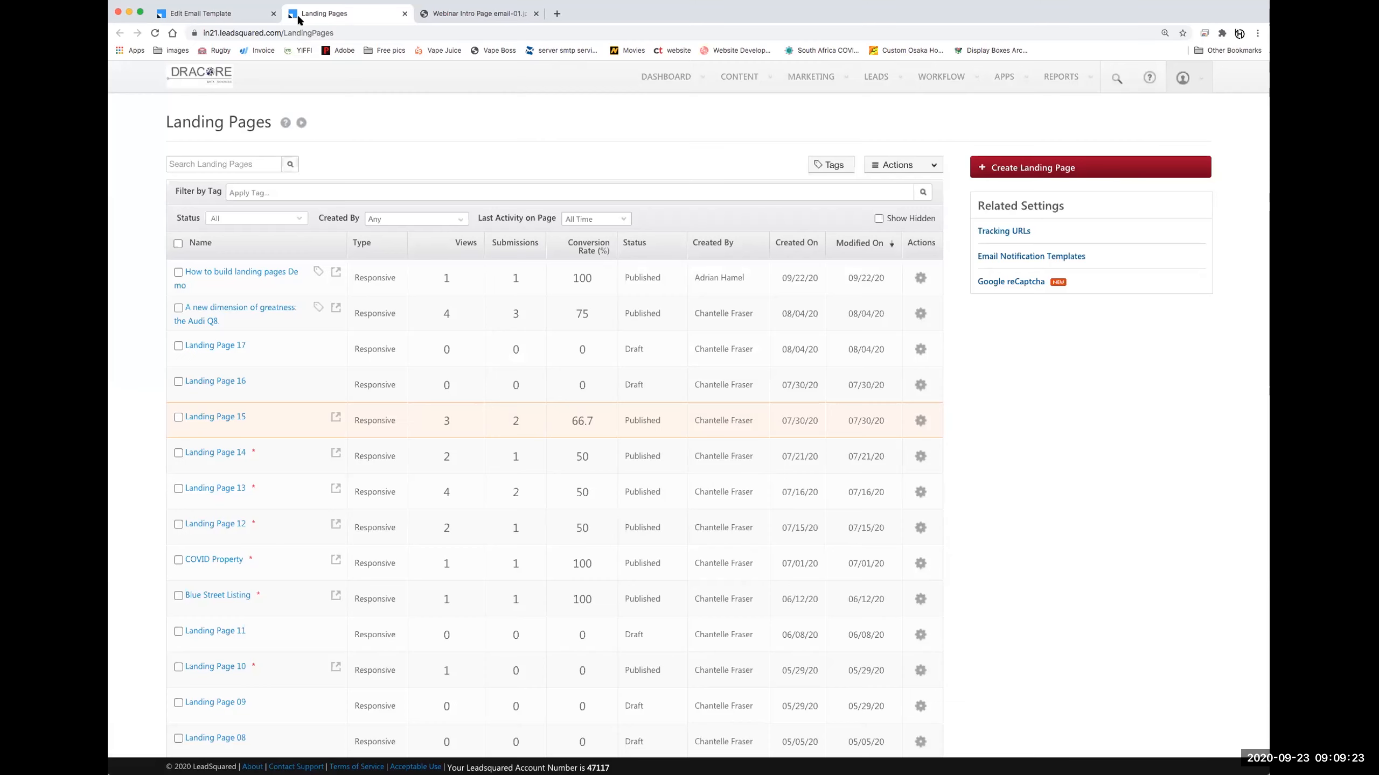
Link the word "here" in the email text to the copied landing page URL, without underlining and opening in a new window
left_click(201, 14)
left_click(740, 378)
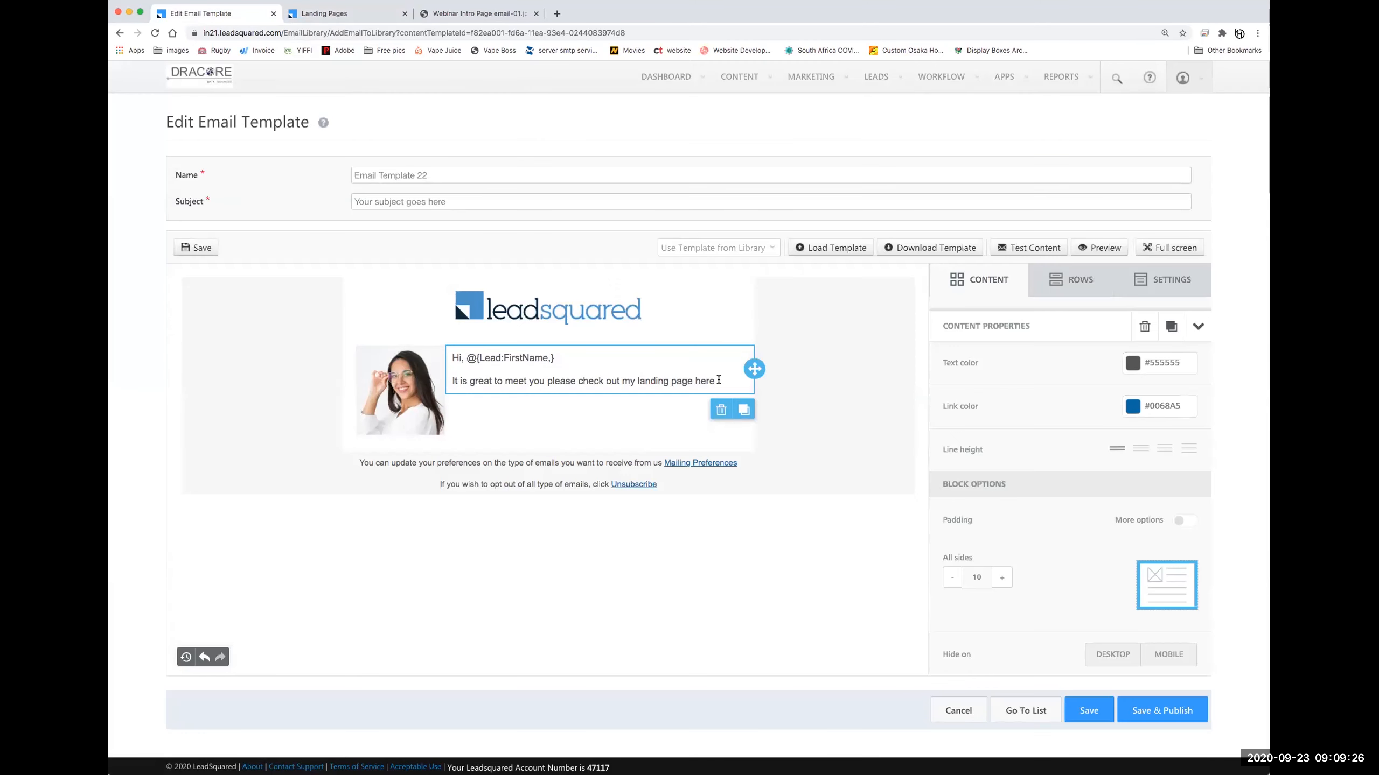
left_click_drag(714, 380, 696, 381)
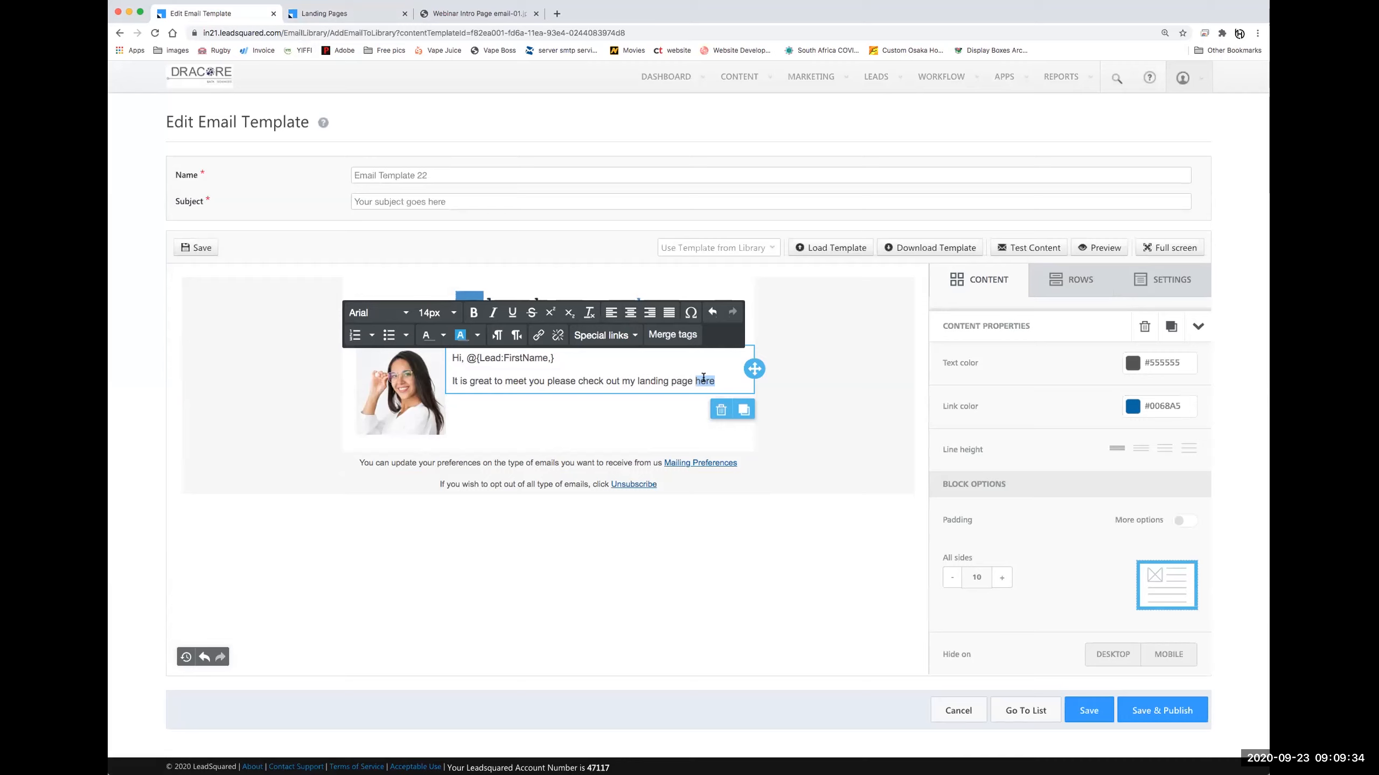
left_click(538, 336)
key("super+v")
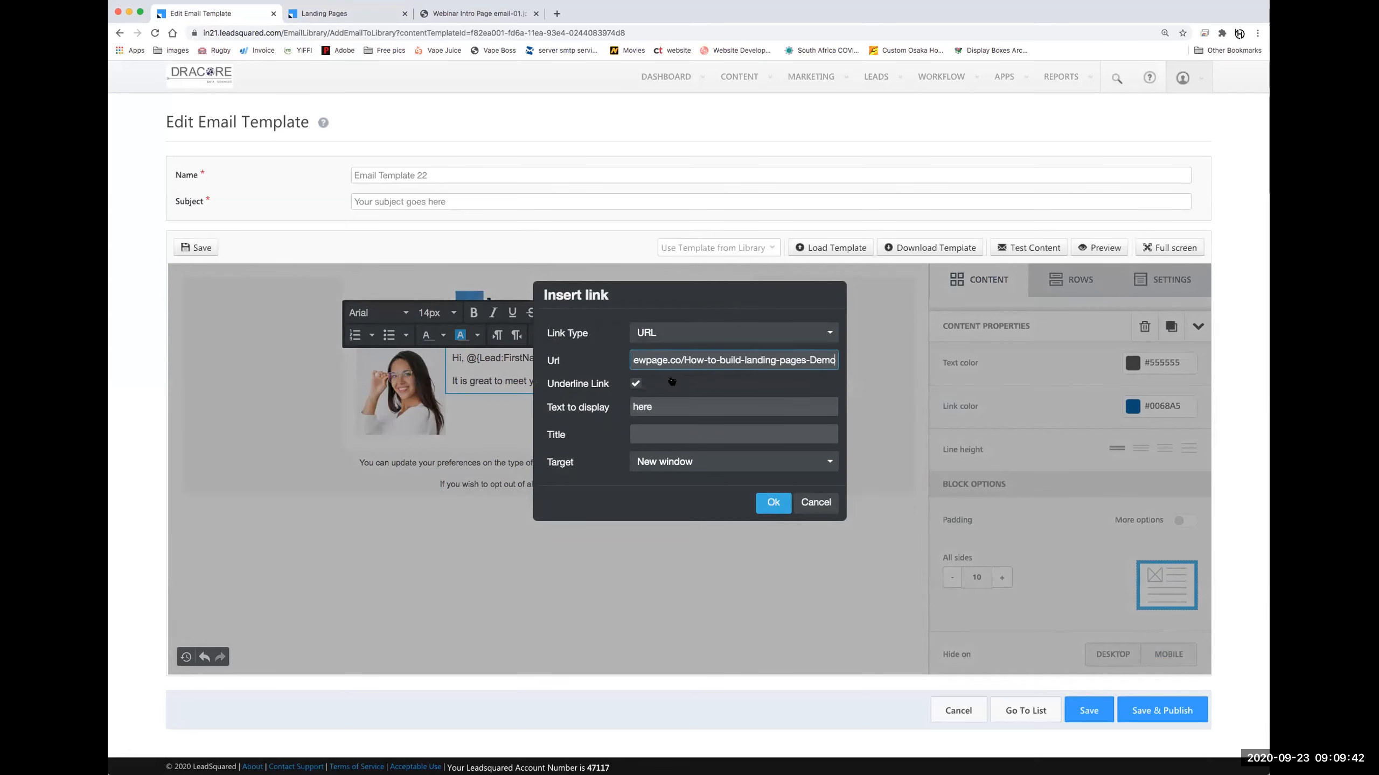
left_click(635, 384)
left_click(771, 503)
left_click(765, 490)
left_click_drag(717, 385, 693, 384)
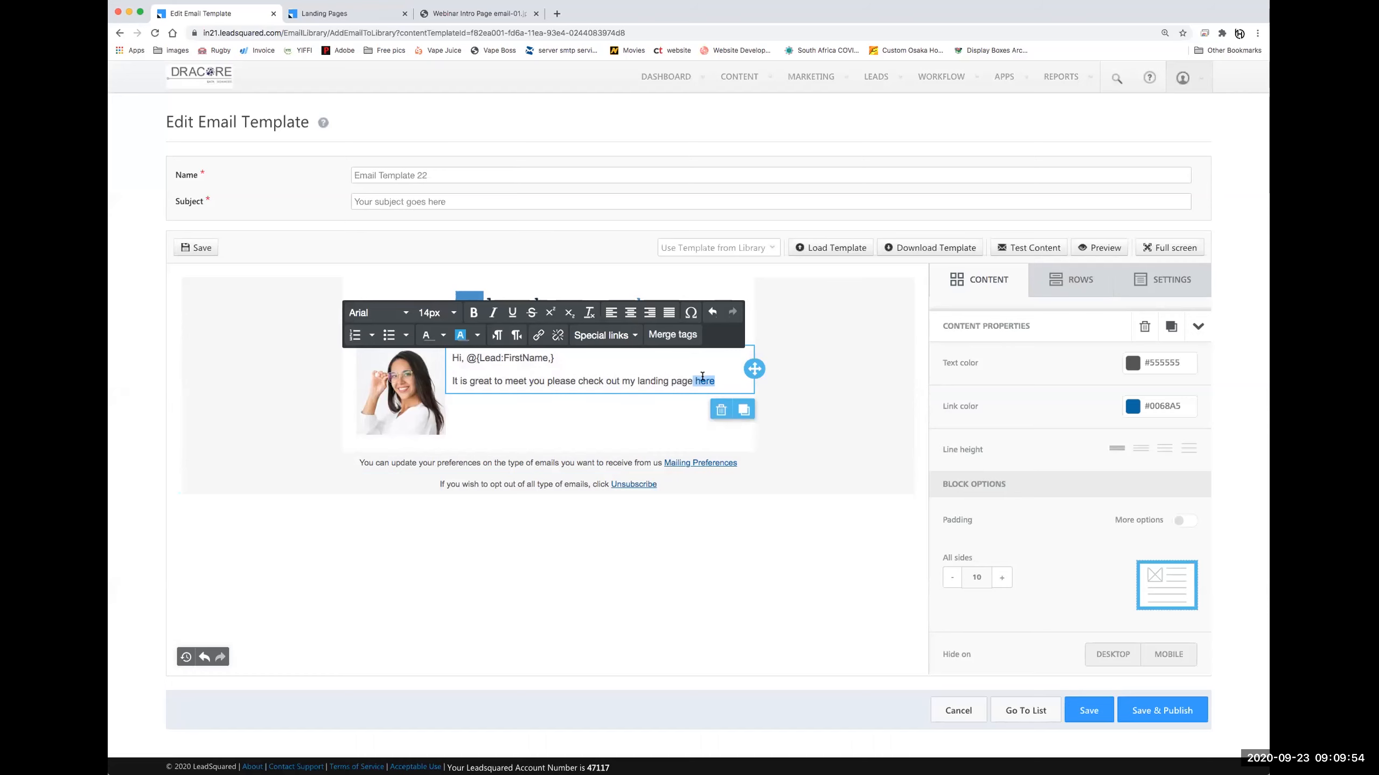
left_click(653, 402)
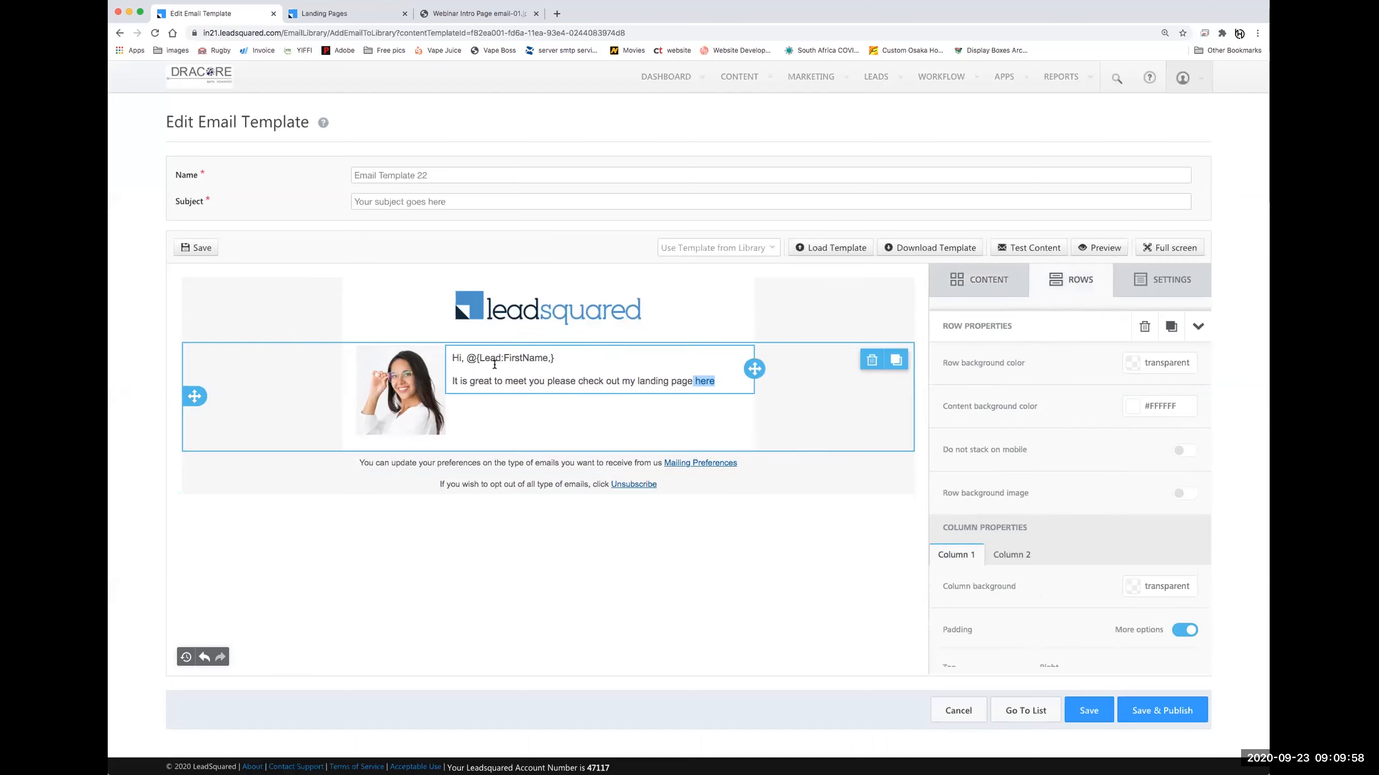
Add the closing line "Hope to speak to you soon." below the landing page sentence
left_click(727, 385)
key("Return")
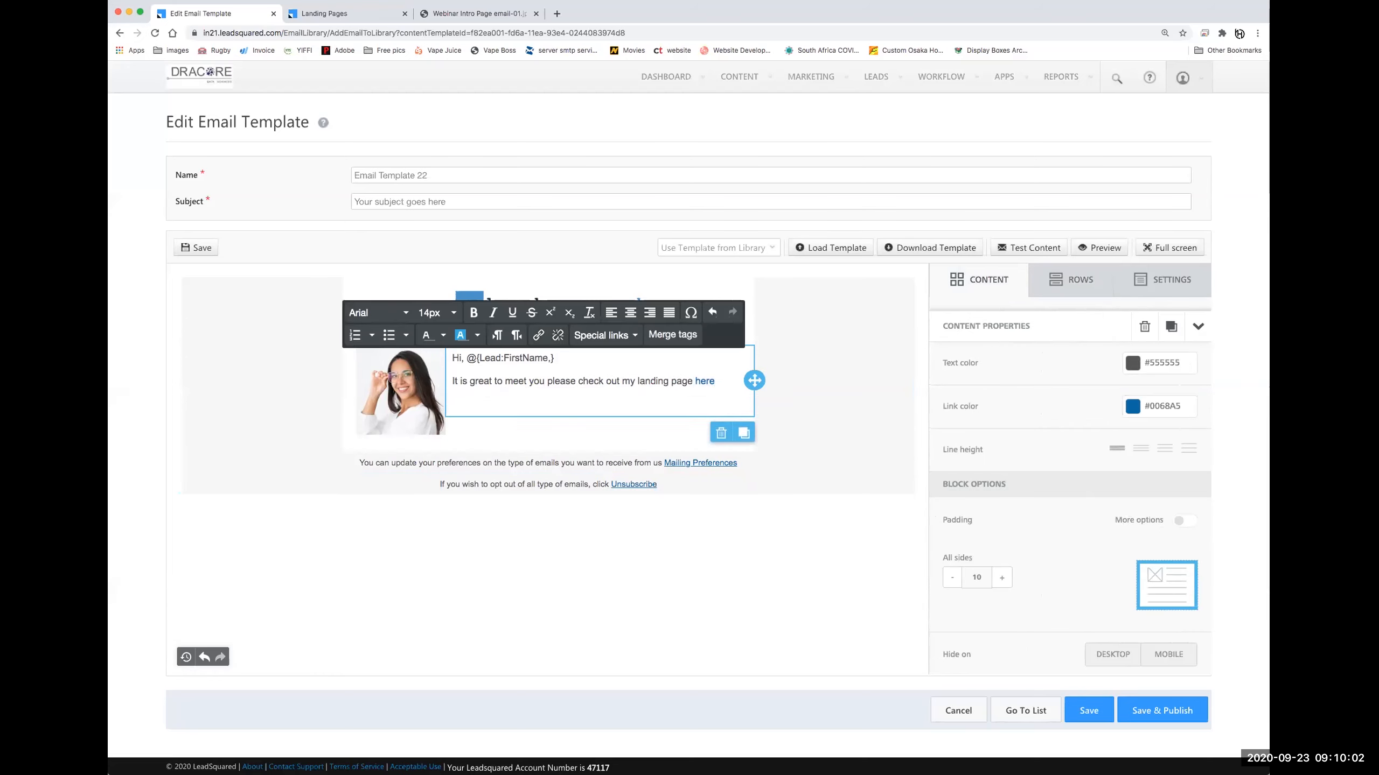
type("Jop")
key("BackSpace")
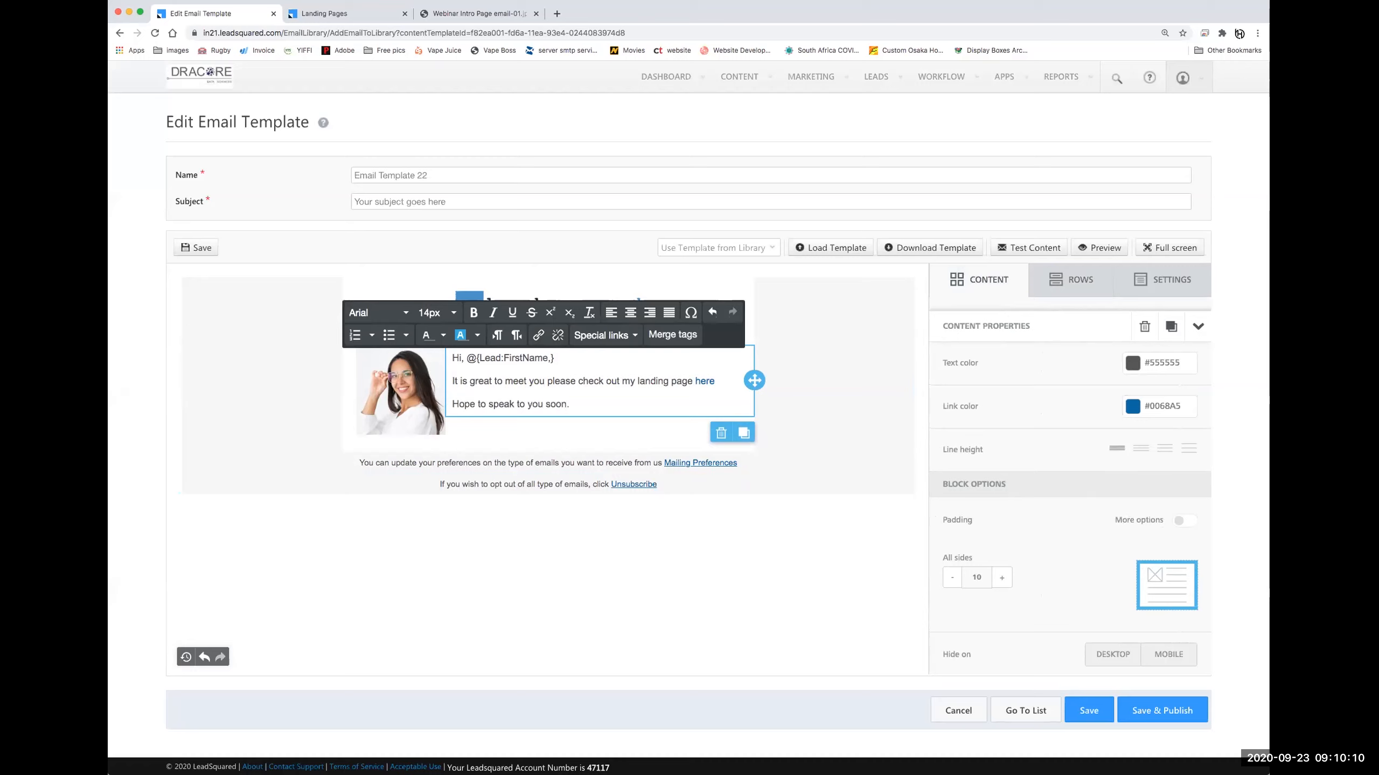
left_click(455, 601)
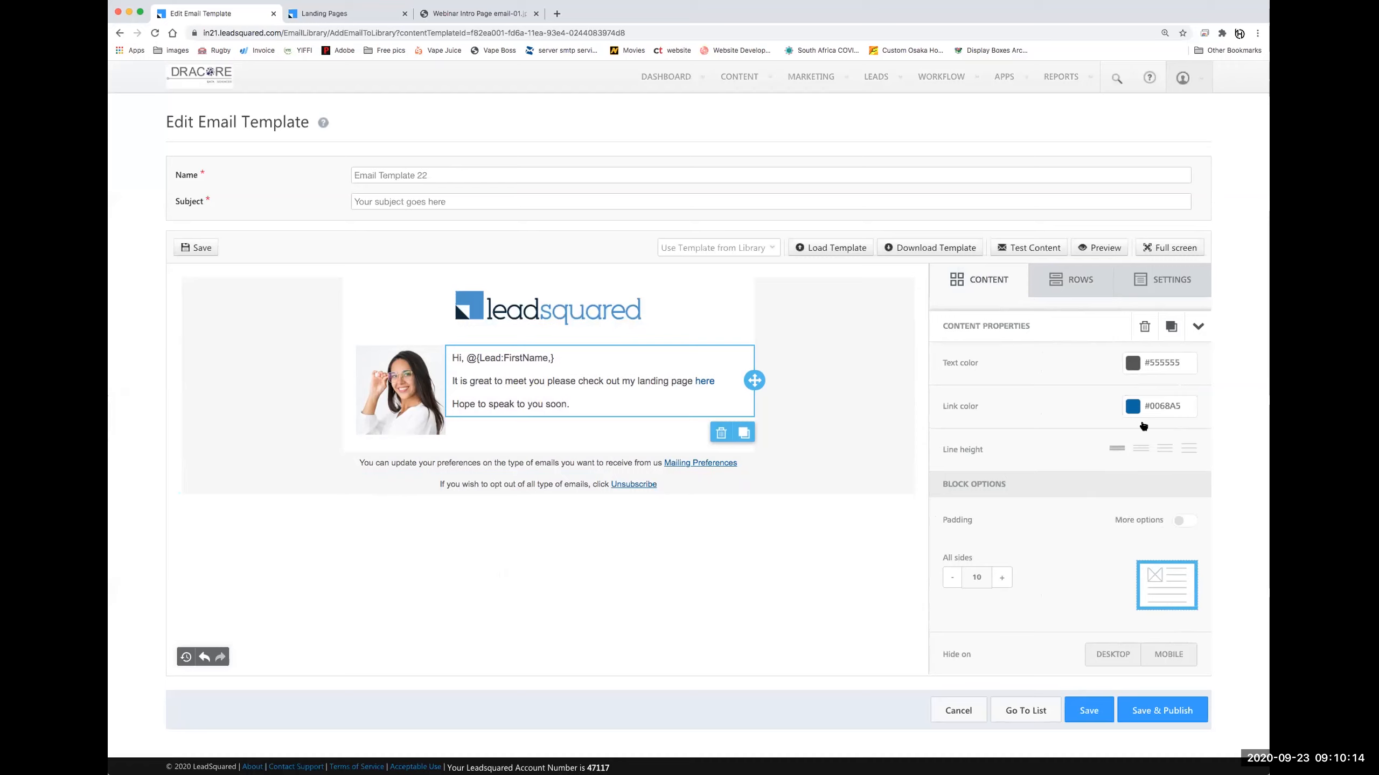
Add a row with three equal columns to the email and place it directly below the profile picture and text row
left_click(1080, 282)
scroll(1034, 467, "down", 5)
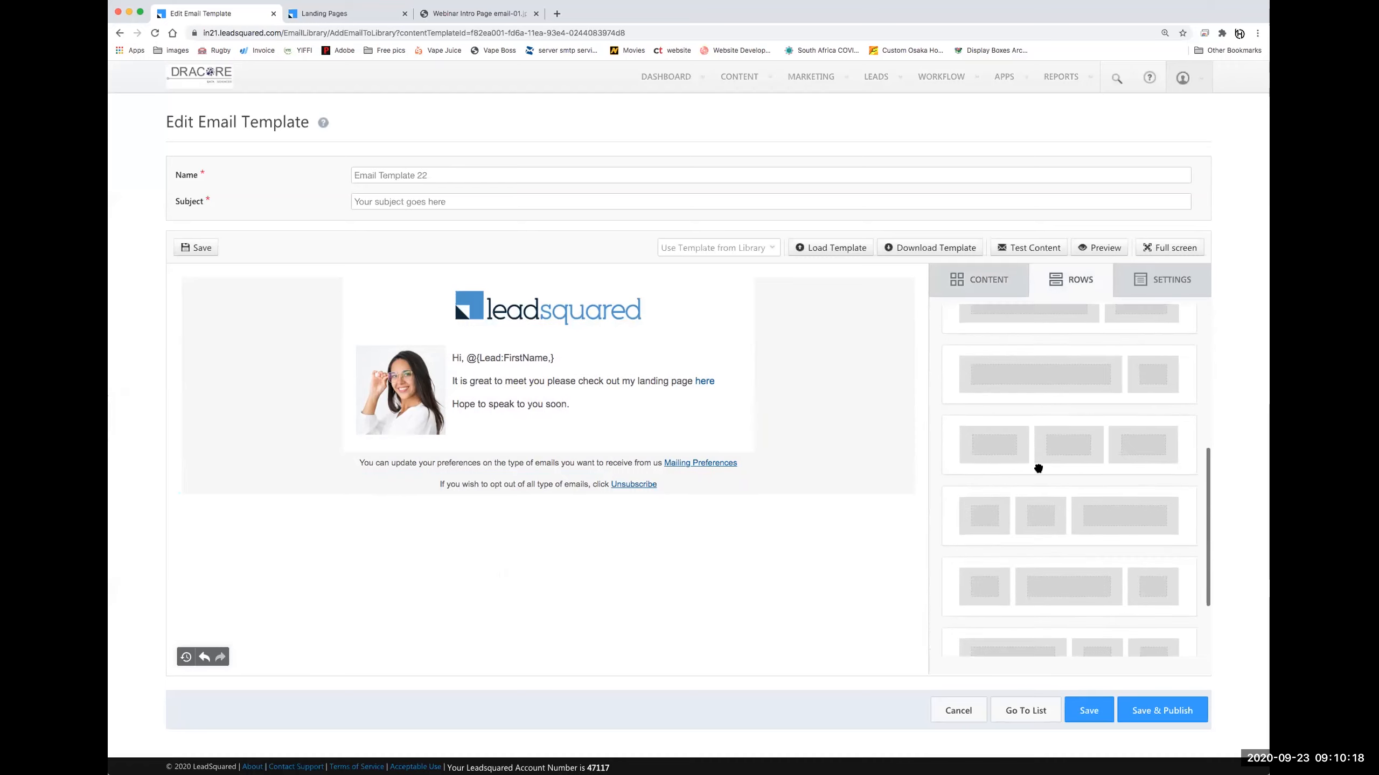
scroll(1010, 540, "down", 3)
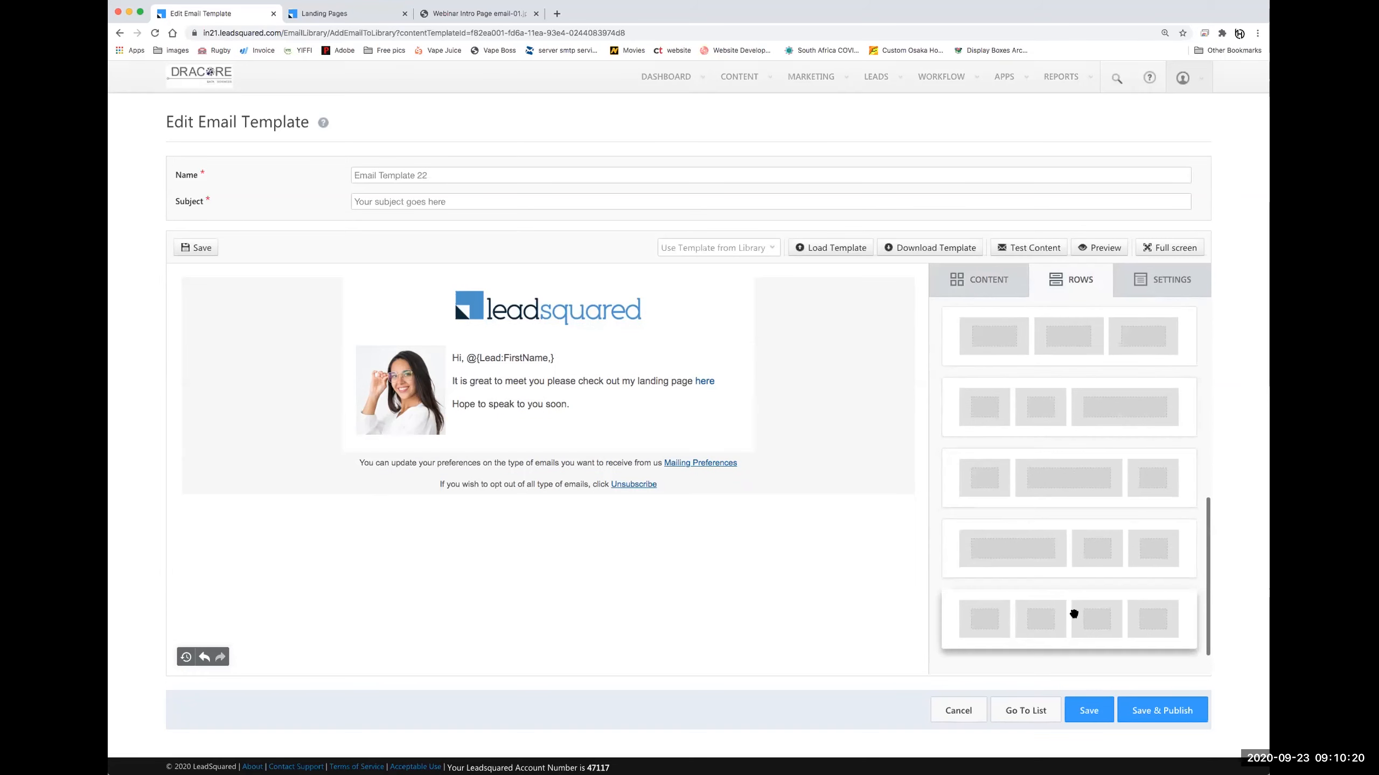
scroll(1063, 543, "up", 2)
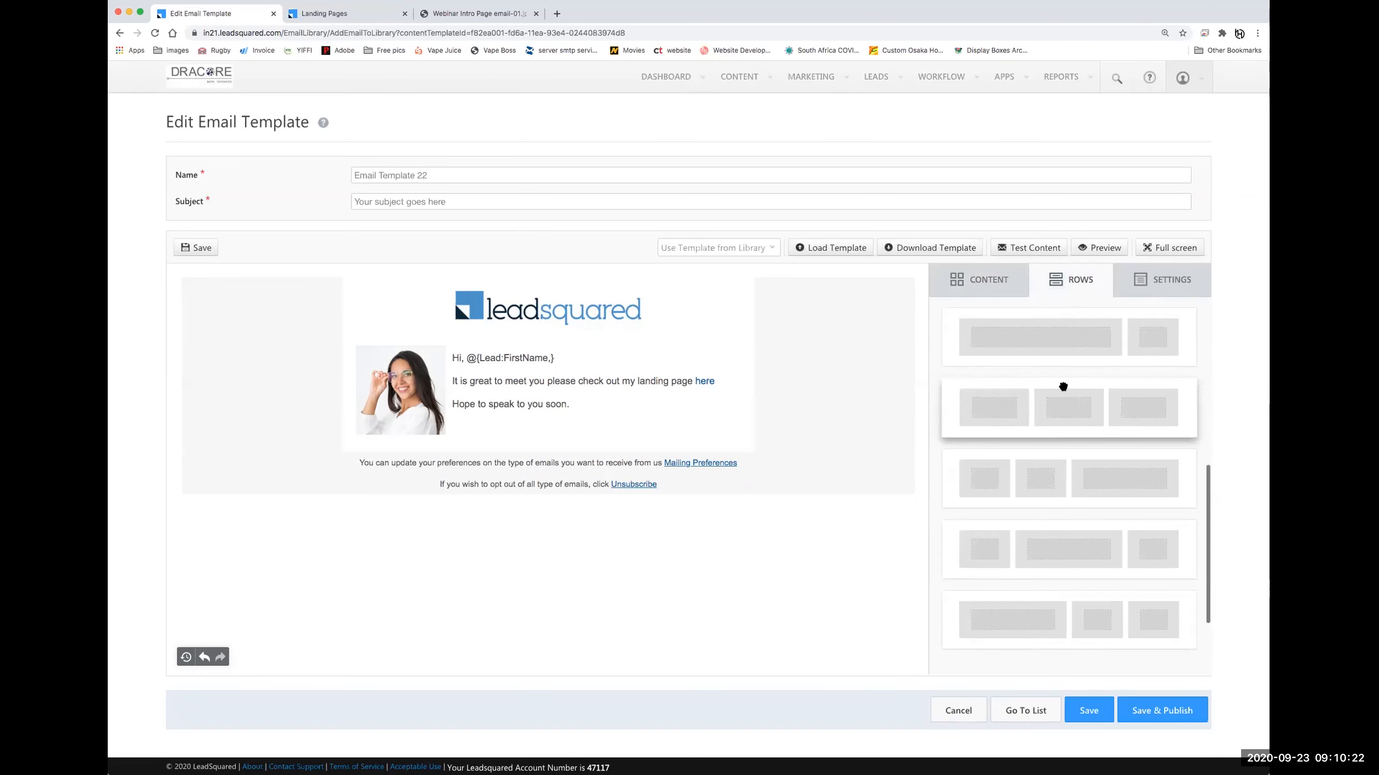
left_click_drag(1060, 380, 543, 333)
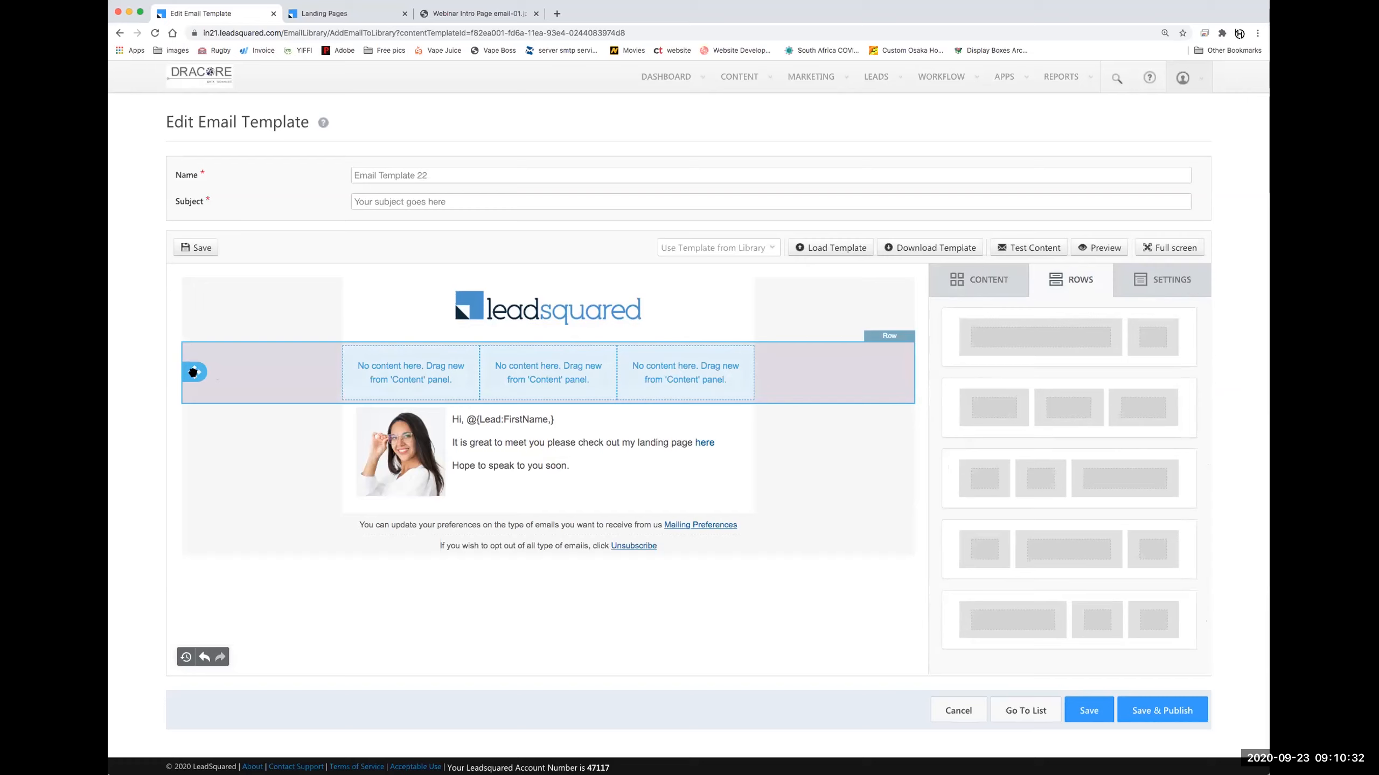
left_click_drag(194, 372, 367, 509)
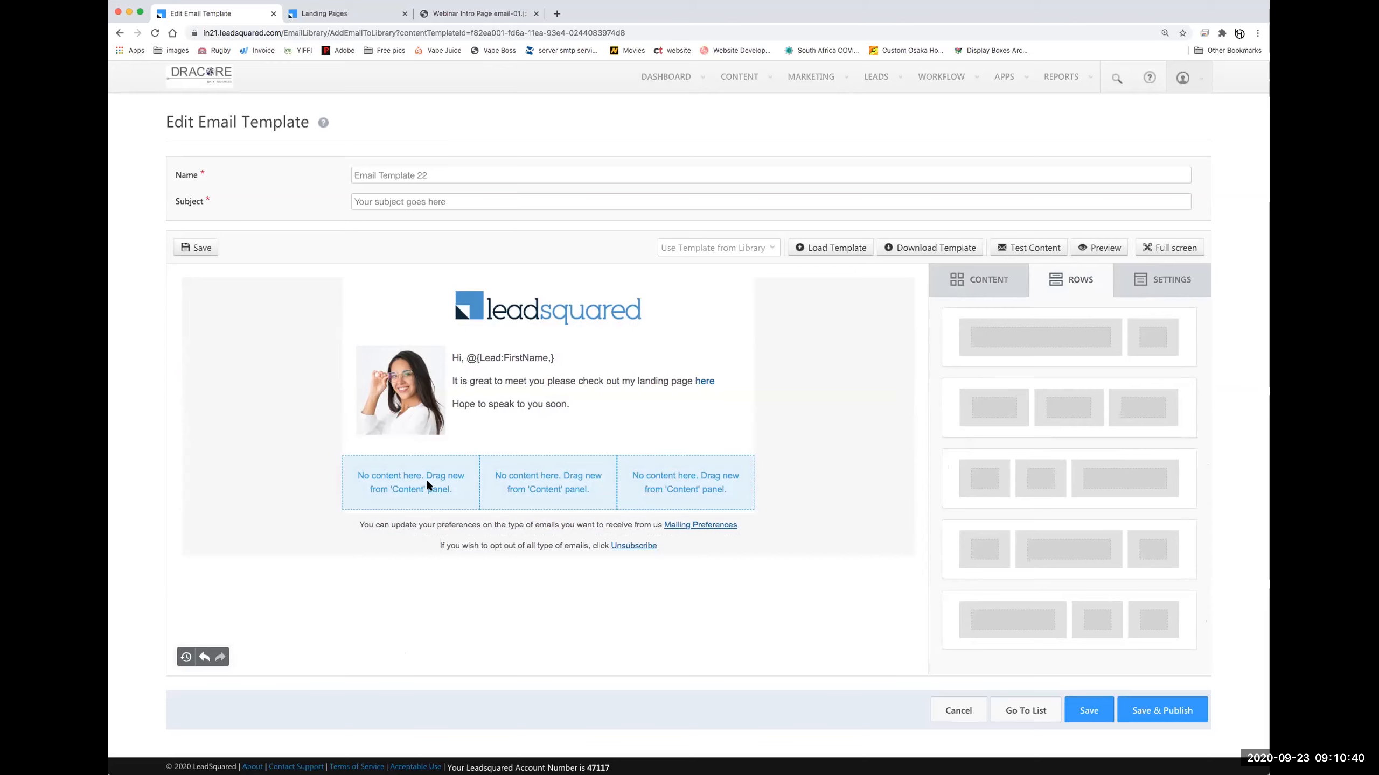
left_click(974, 288)
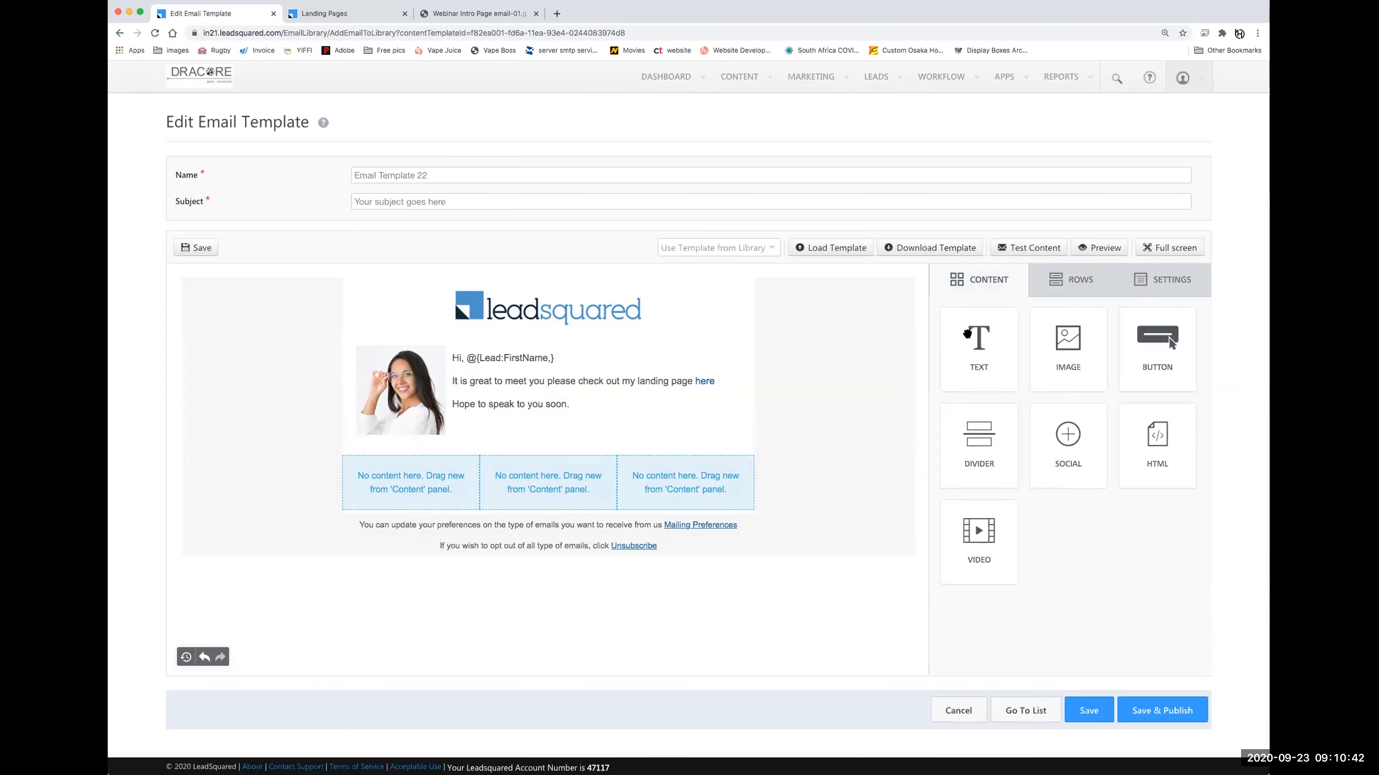
Place an image block in each of the three columns of the new row
left_click_drag(1077, 339, 403, 479)
left_click_drag(1053, 340, 521, 480)
left_click_drag(1089, 338, 678, 484)
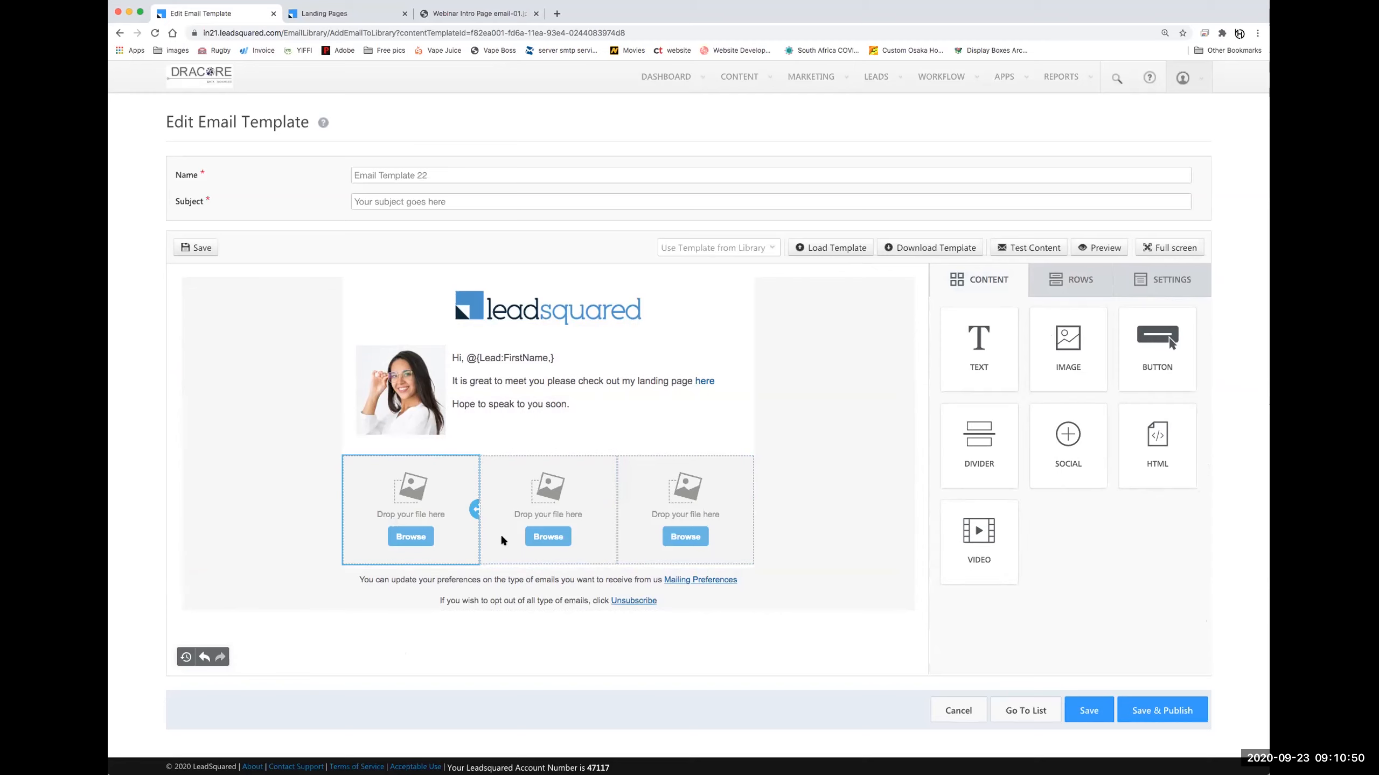
Insert the "Audi Interior_1920x1080" picture into the row's first image block and the "Audi Cover_1920x1080" picture into the second
left_click(411, 536)
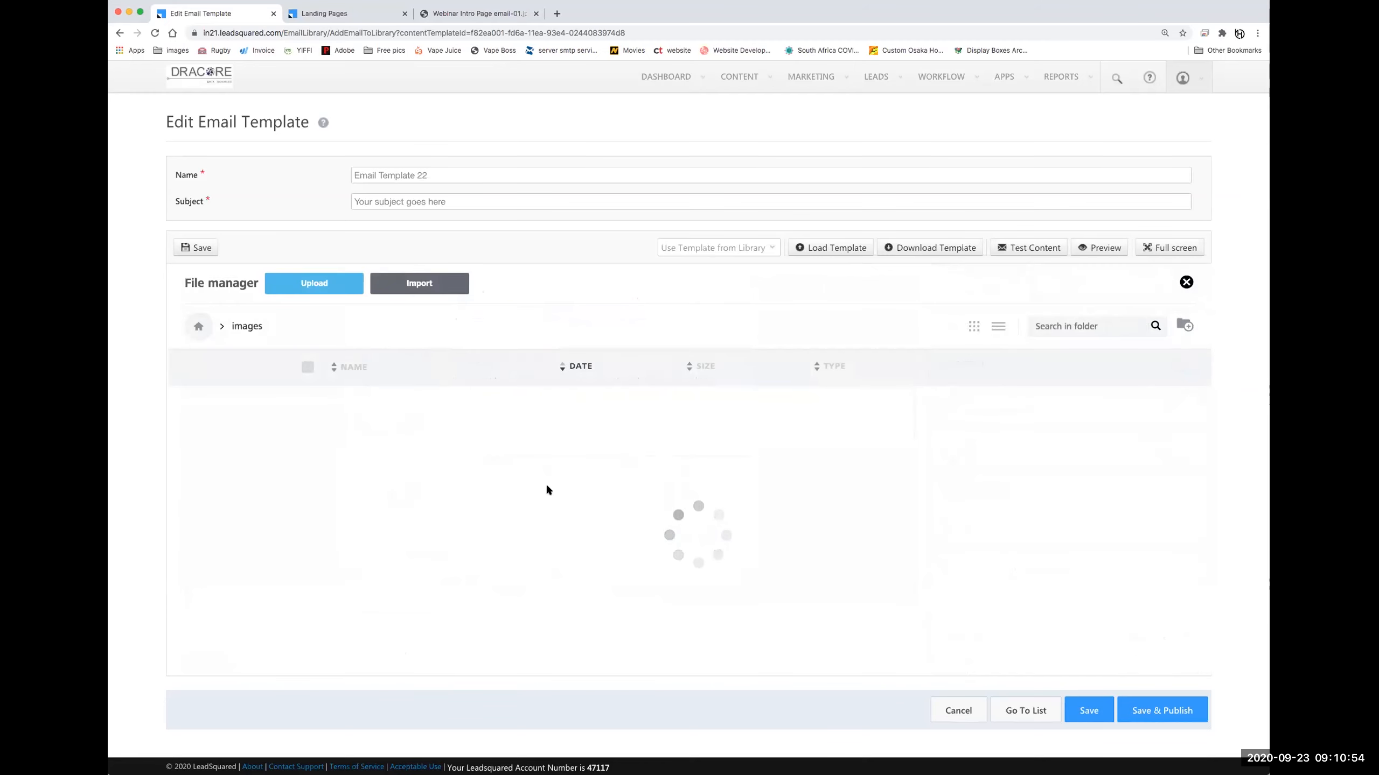
scroll(543, 509, "down", 3)
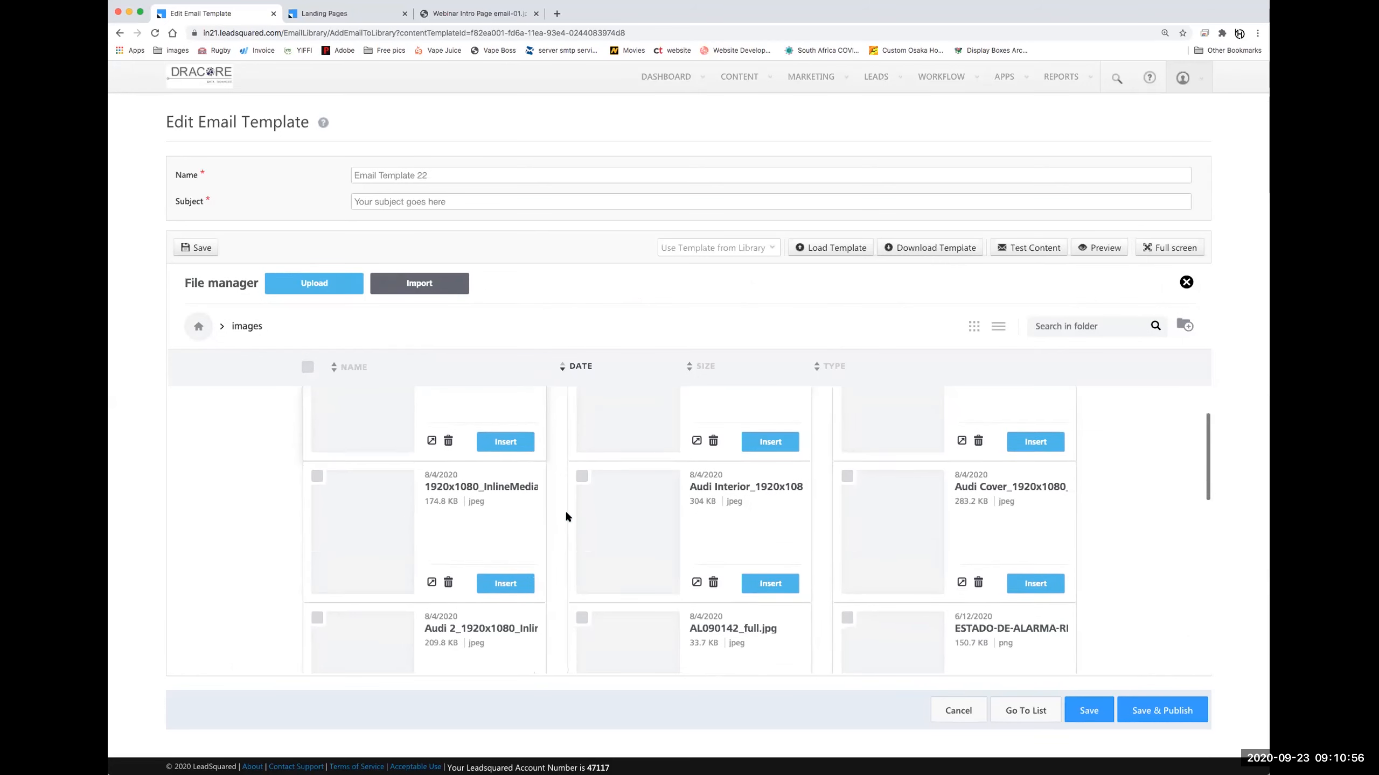
left_click(762, 580)
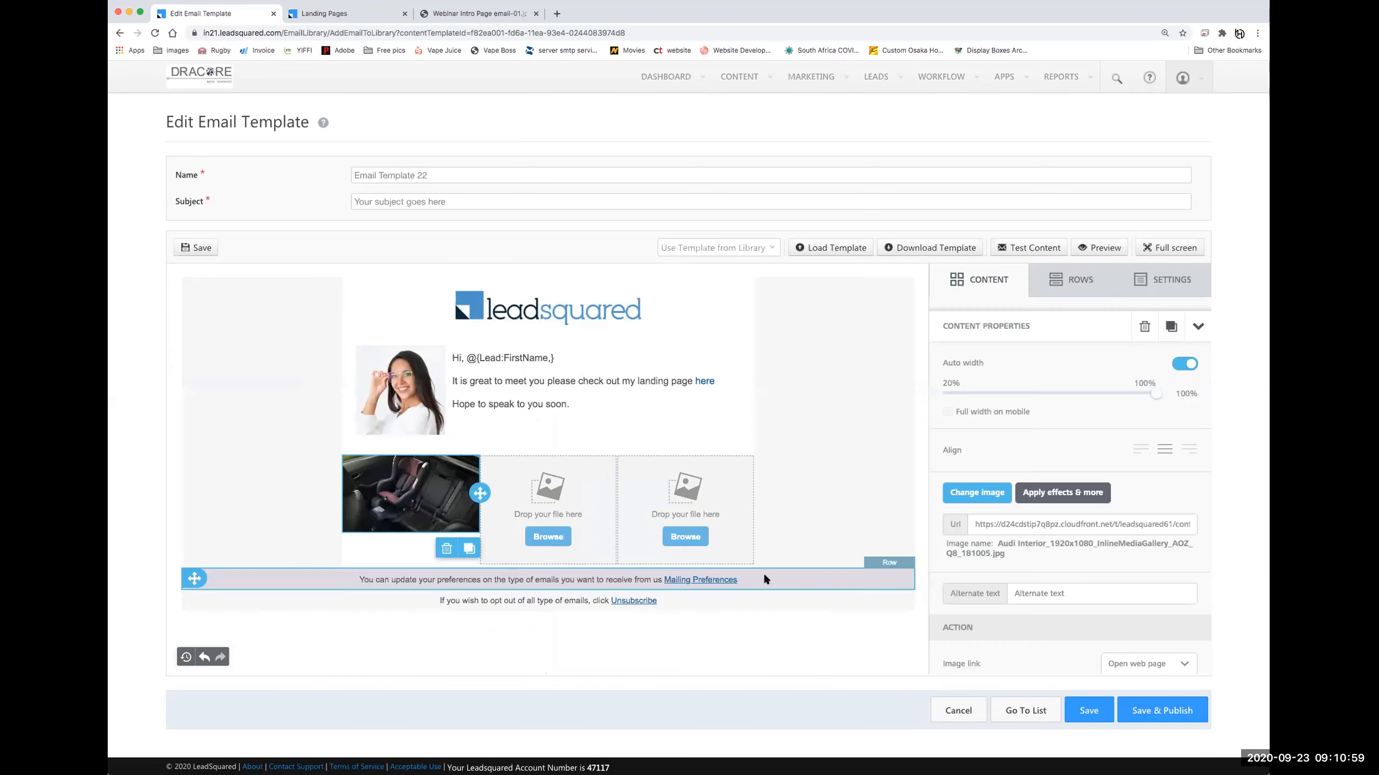
left_click(552, 539)
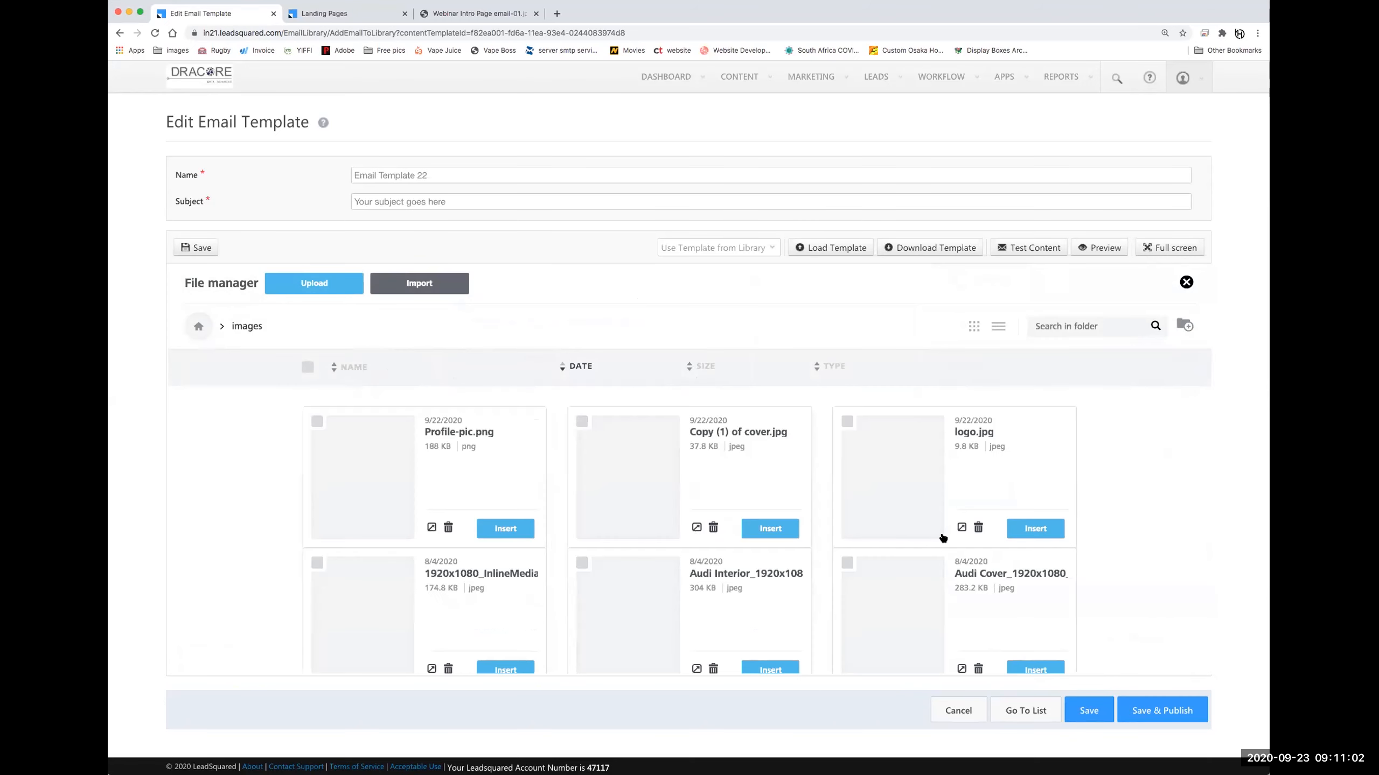
scroll(961, 534, "down", 2)
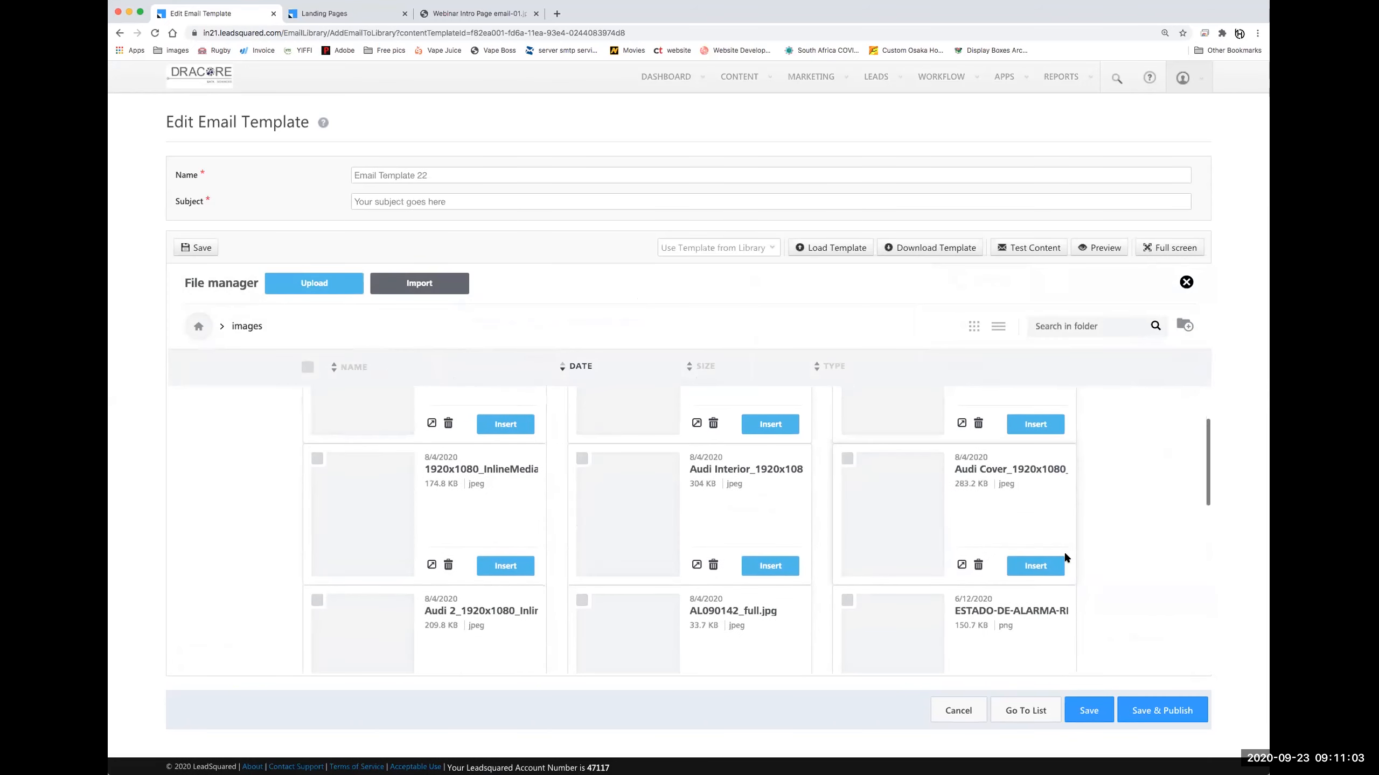
left_click(1037, 567)
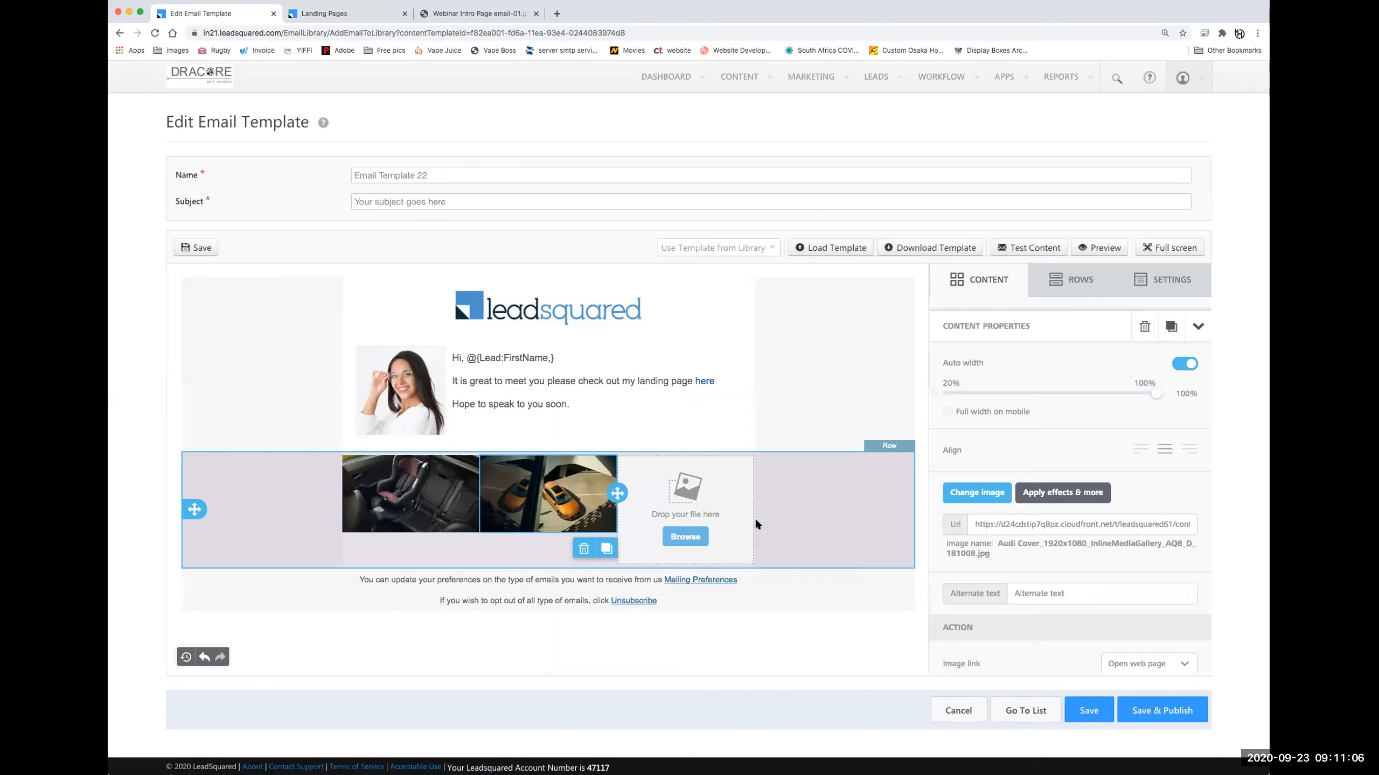
Insert the picture whose name starts with "1920x1080_InlineMediaGallery" into the row's third image block
left_click(675, 540)
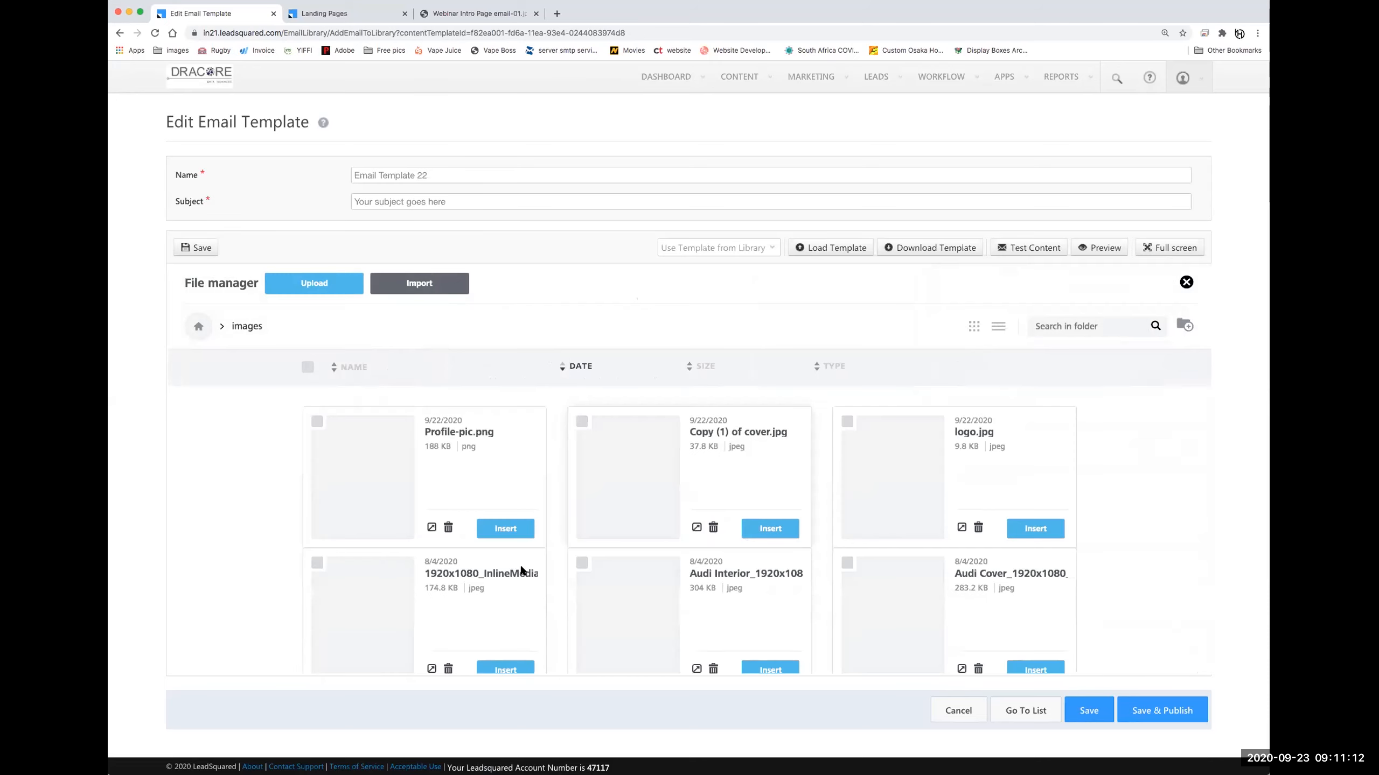
scroll(518, 569, "down", 3)
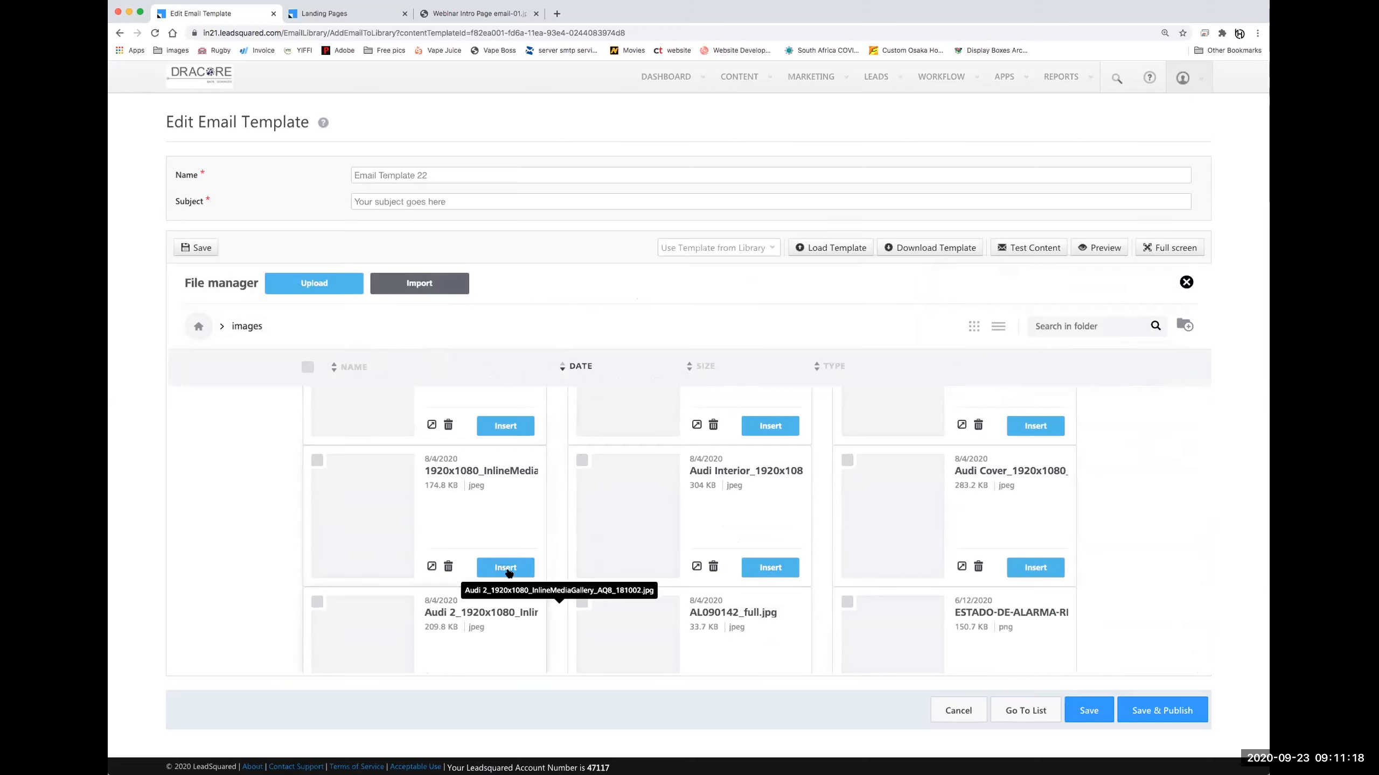
left_click(505, 568)
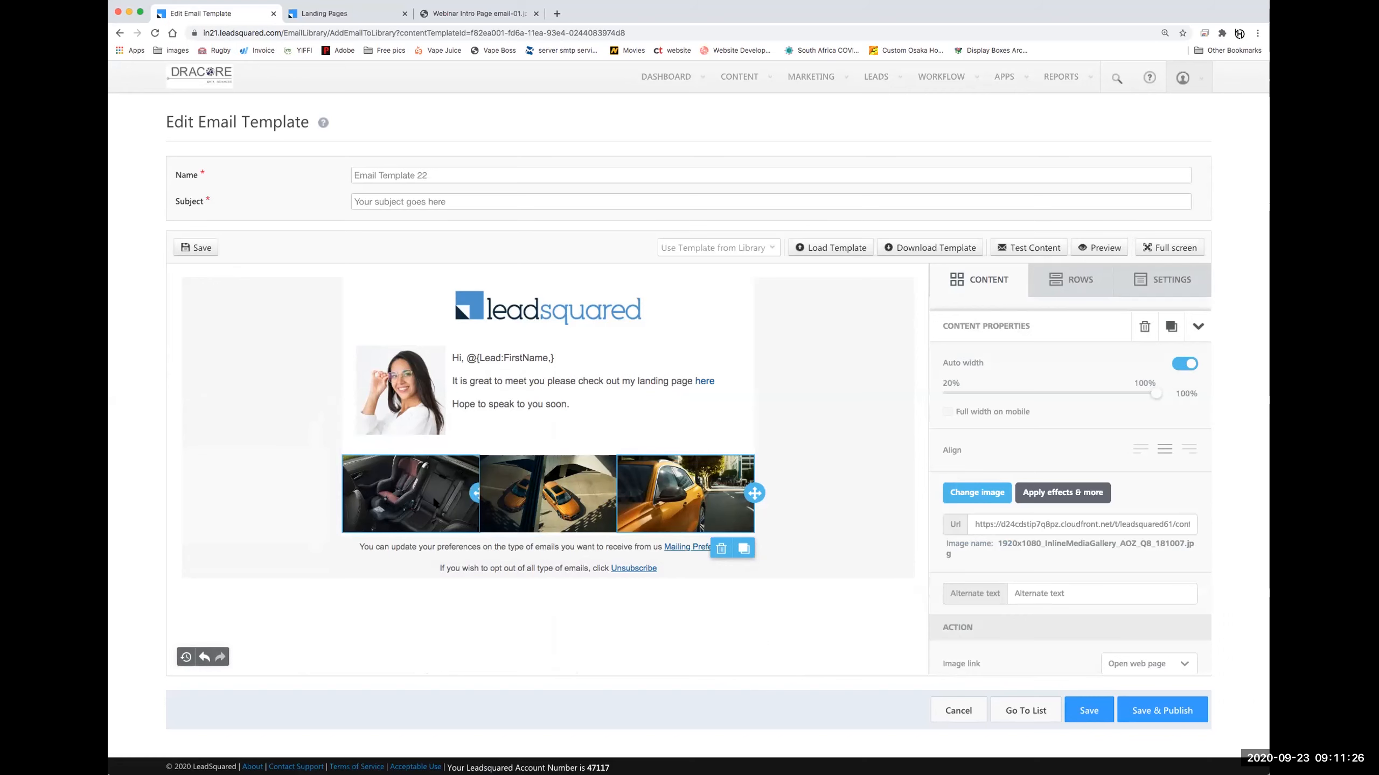
Enable per-side padding for the car interior image and set its right padding to 10 and left padding to 20
scroll(1010, 523, "down", 5)
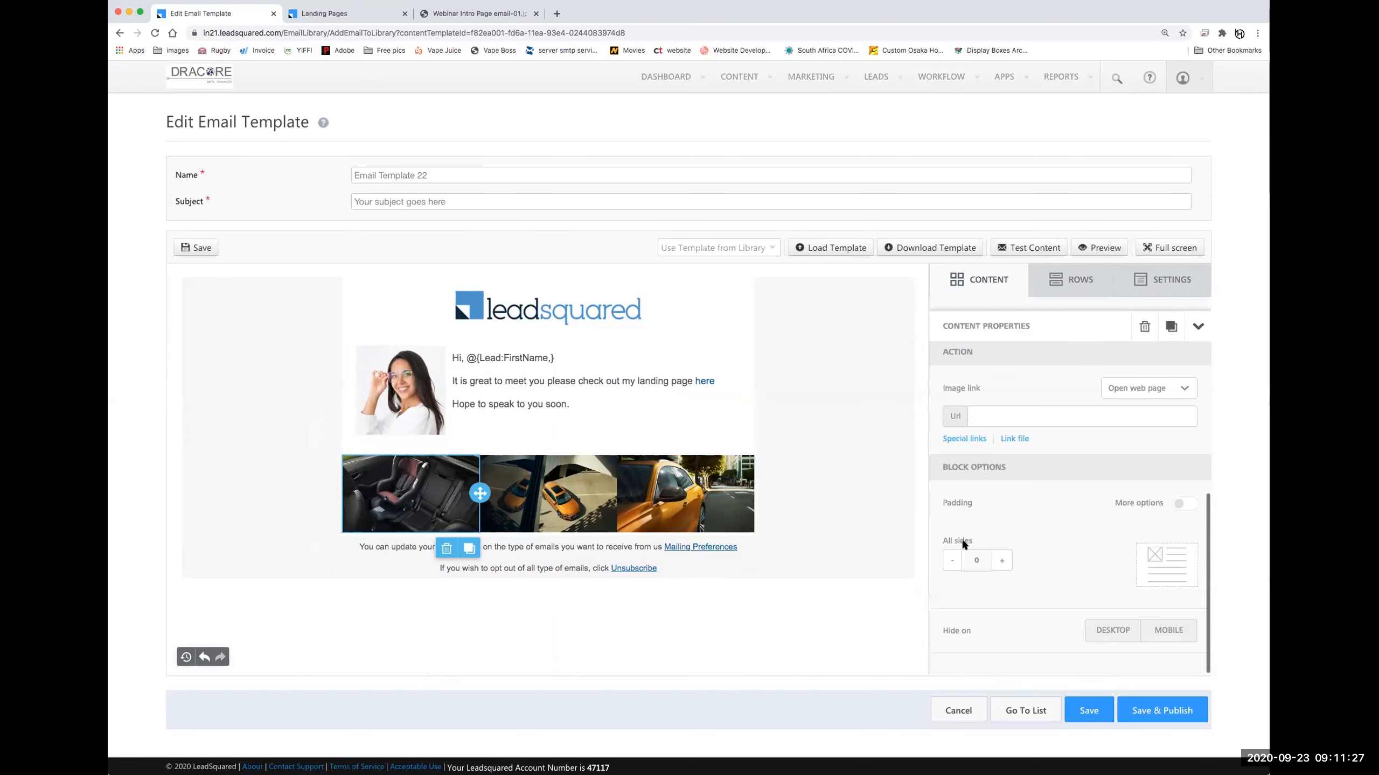
left_click(1178, 504)
left_click(1067, 560)
type("10")
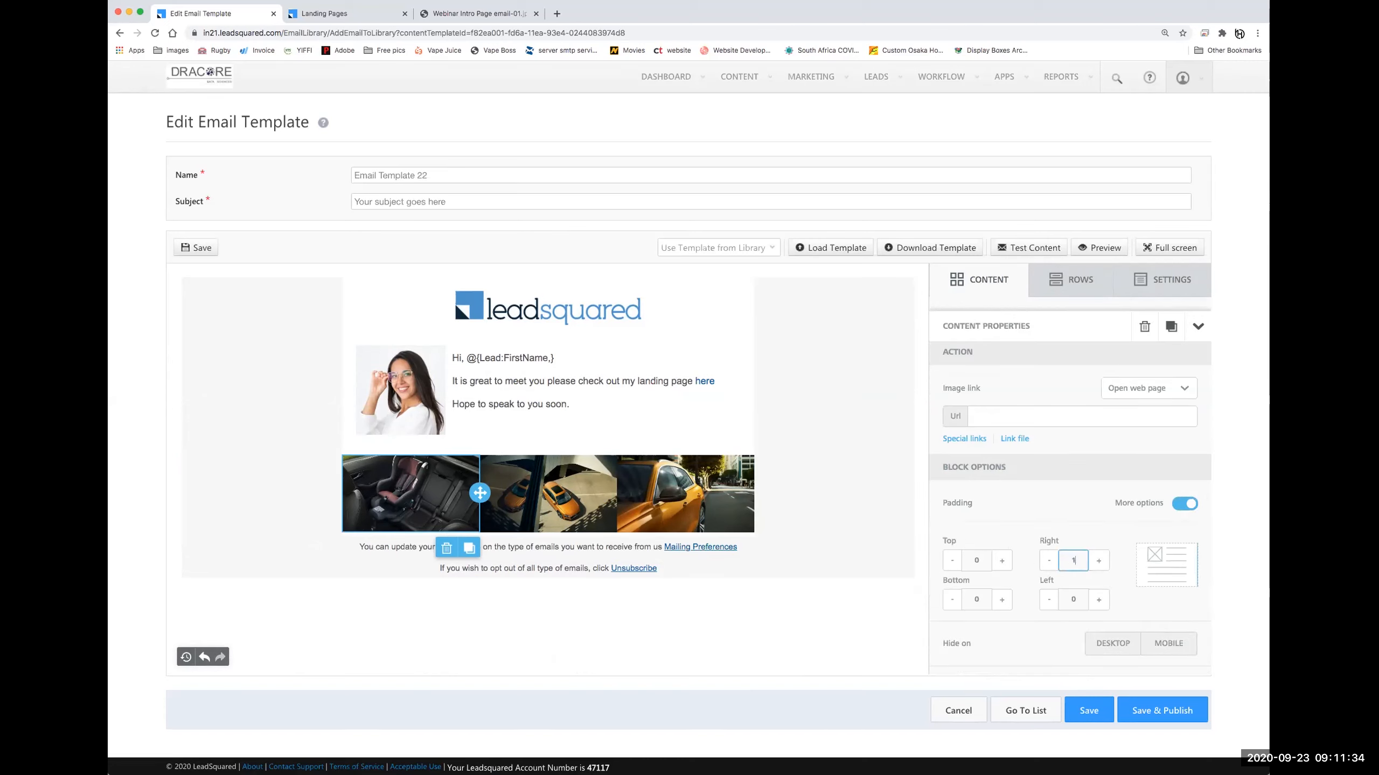
left_click(1067, 593)
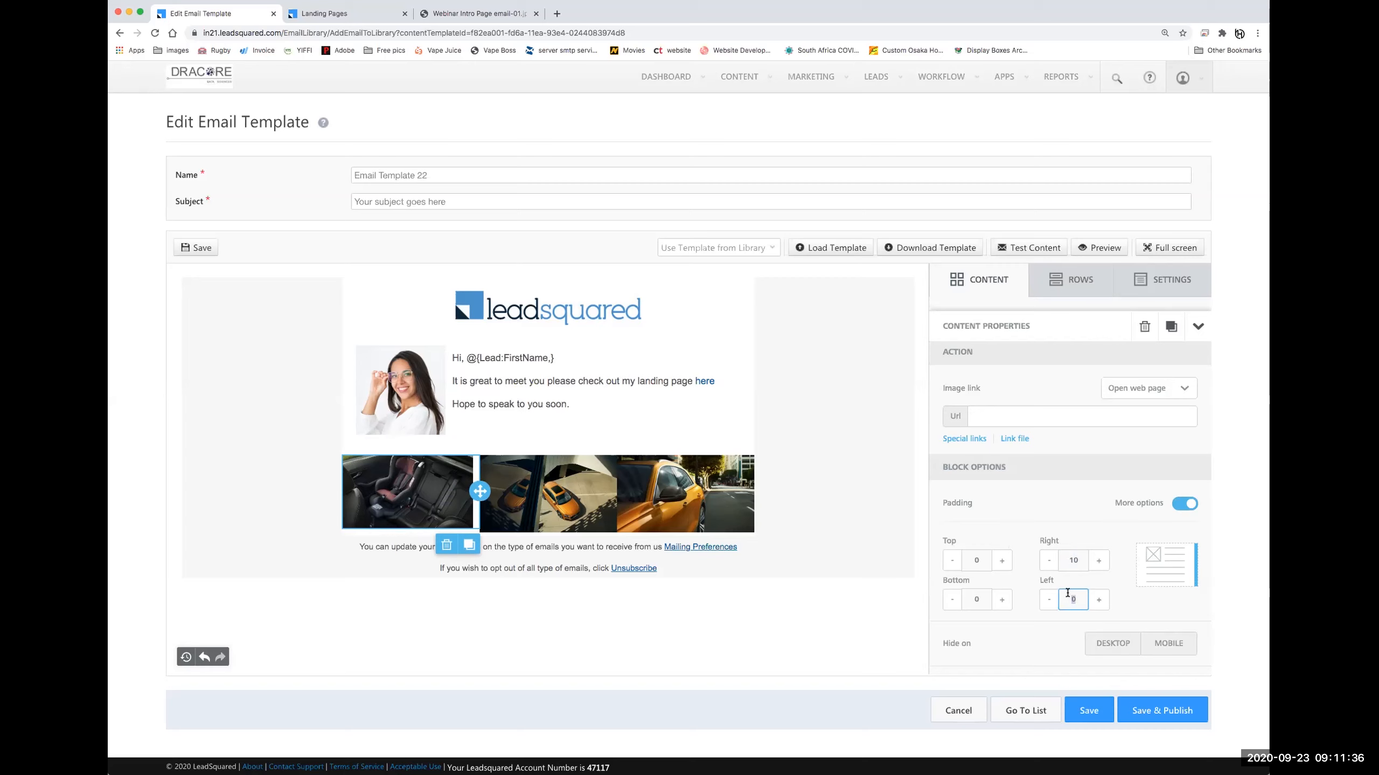
type("20")
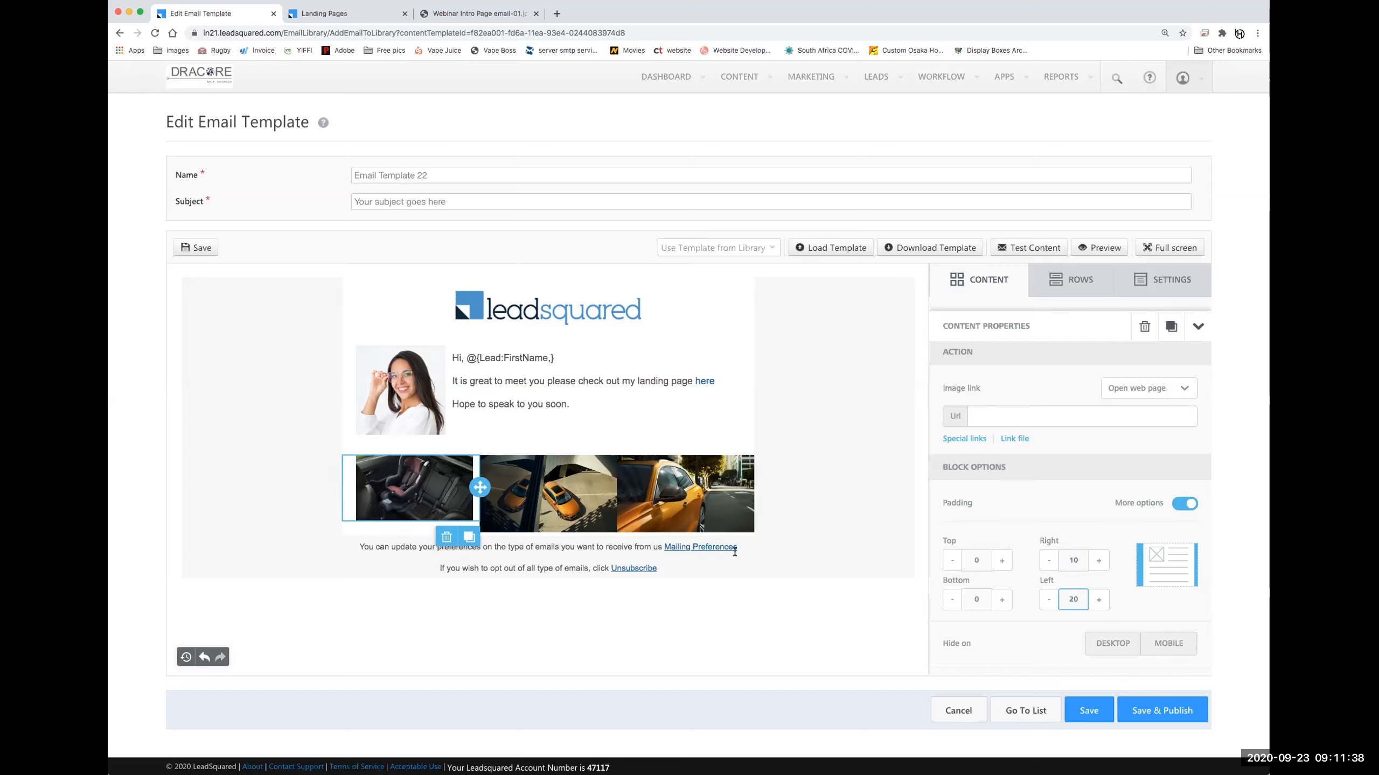
Set the right and left padding of the middle car image to 10 each
left_click(544, 491)
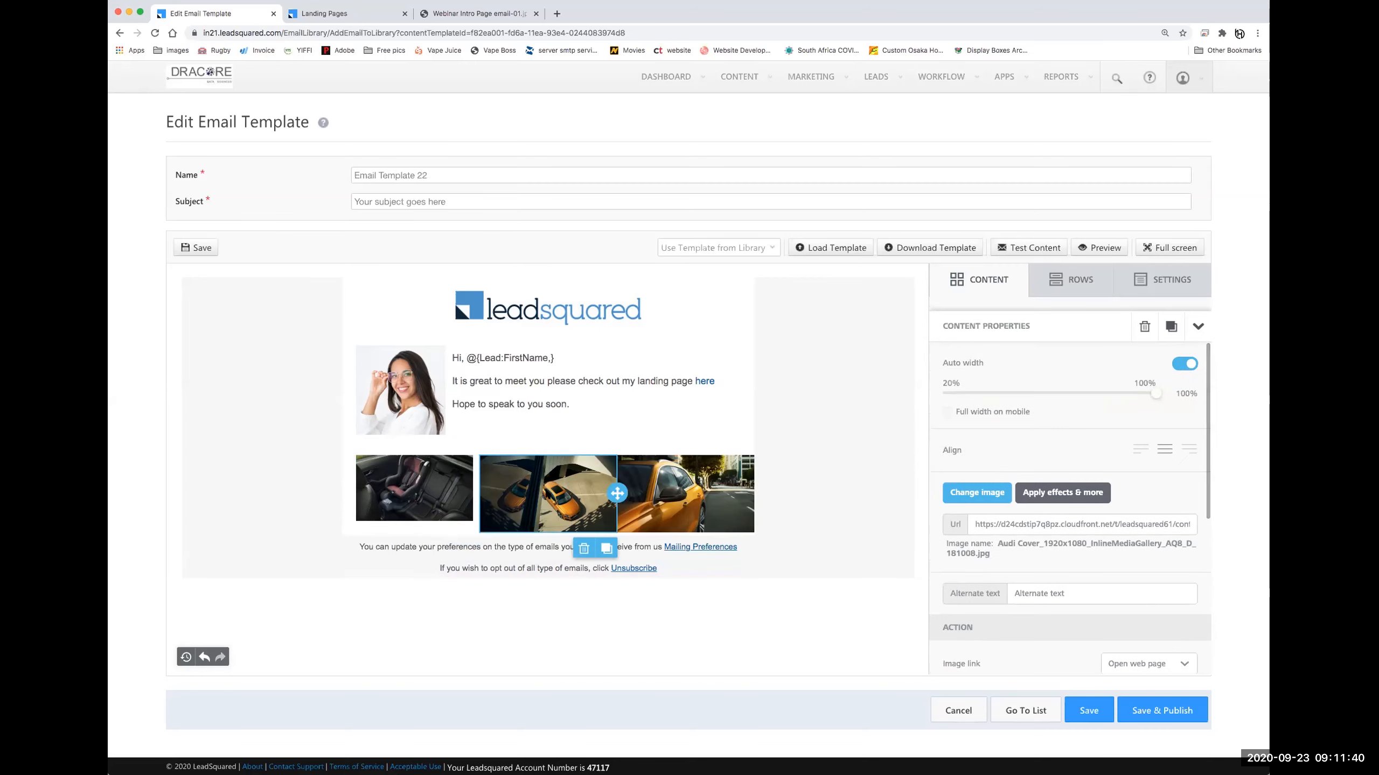
scroll(1040, 573, "down", 5)
left_click(1073, 547)
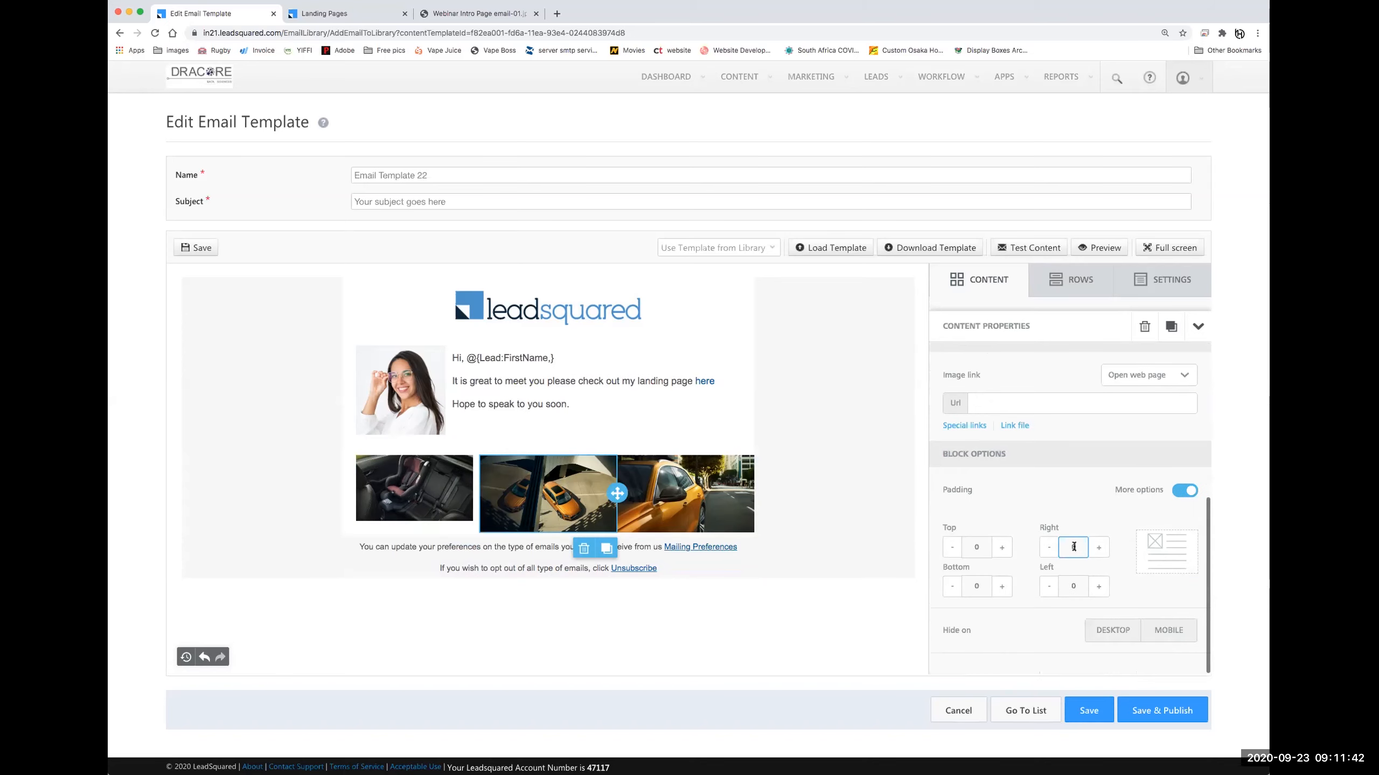
type("10")
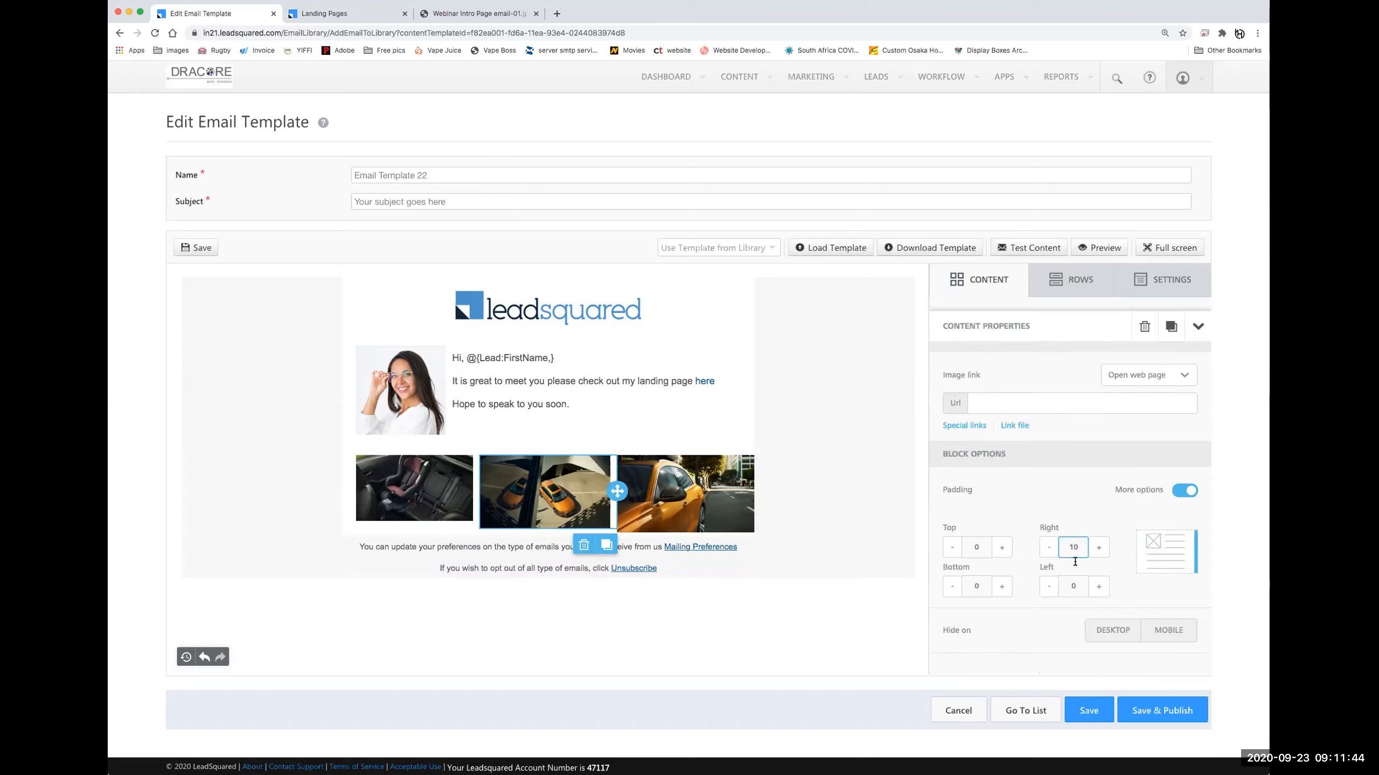
left_click(1070, 586)
type("10")
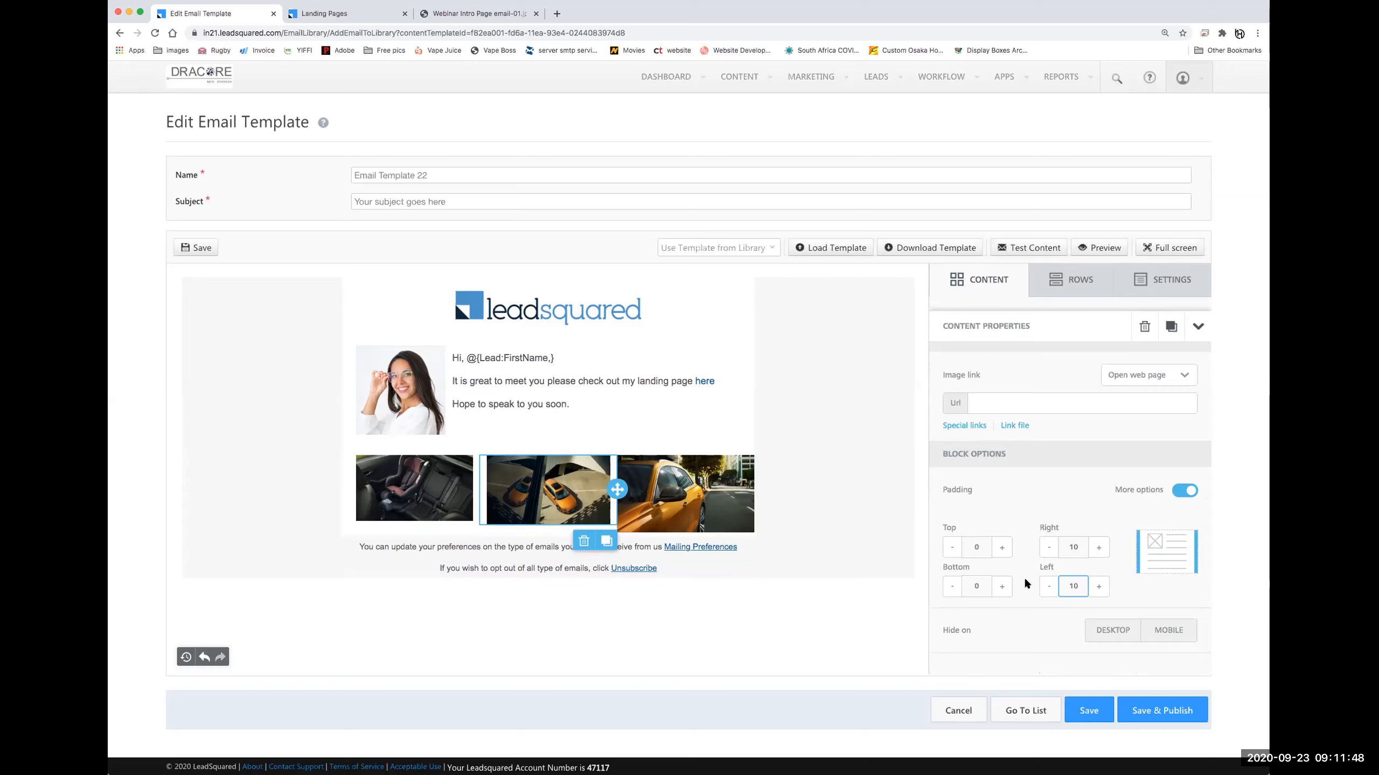
Set the right and left padding of the third car image to 10 each
left_click(685, 494)
scroll(1040, 569, "down", 1)
left_click(1070, 592)
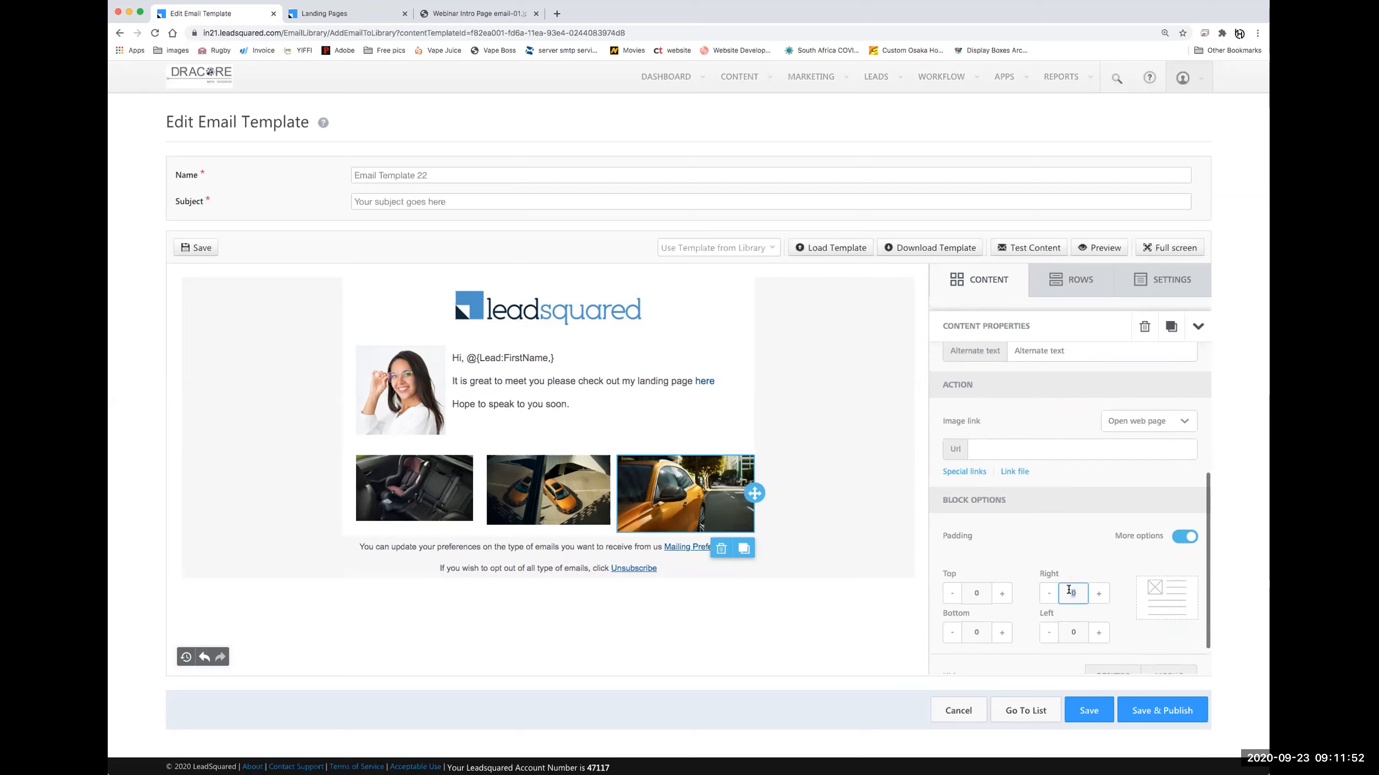
type("10")
left_click(1073, 632)
type("10")
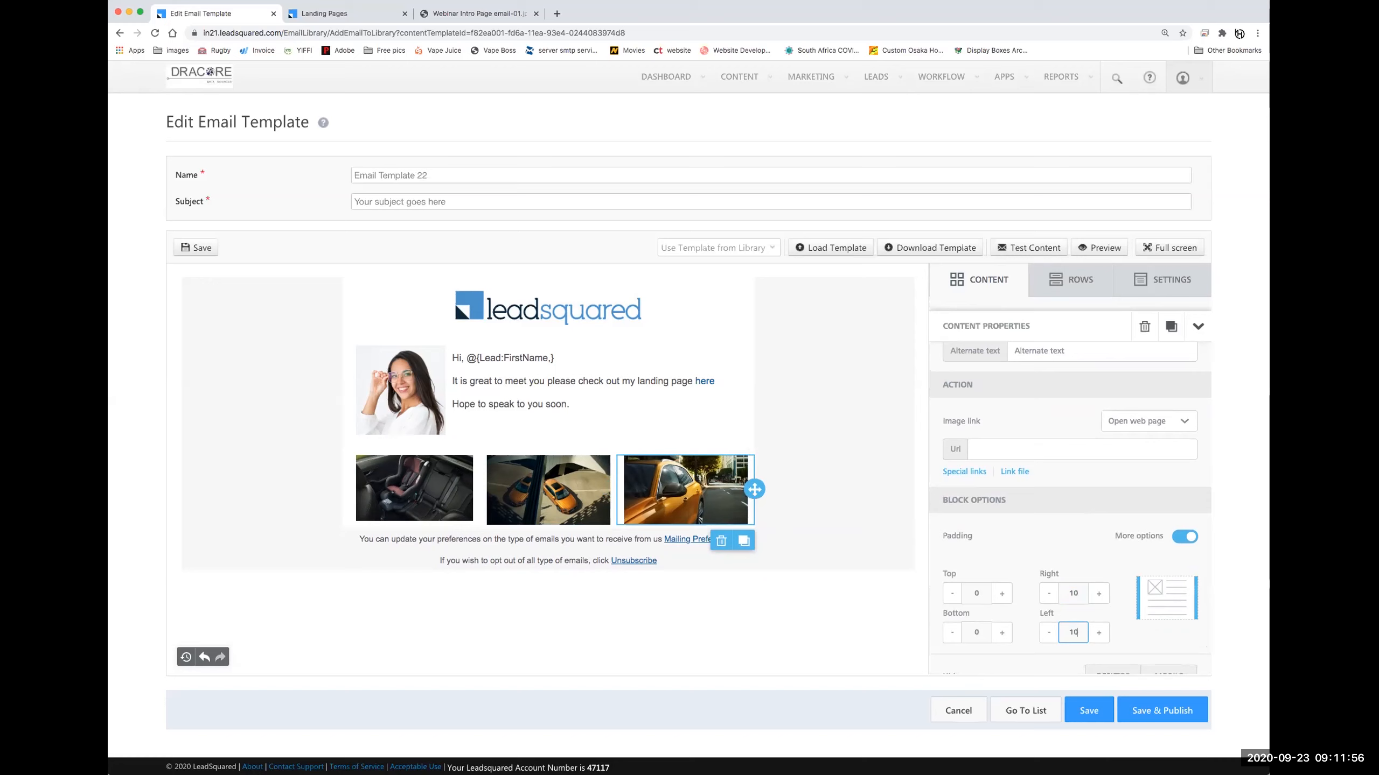
Set the left padding of the car interior image to 10
left_click(414, 488)
scroll(1114, 603, "down", 5)
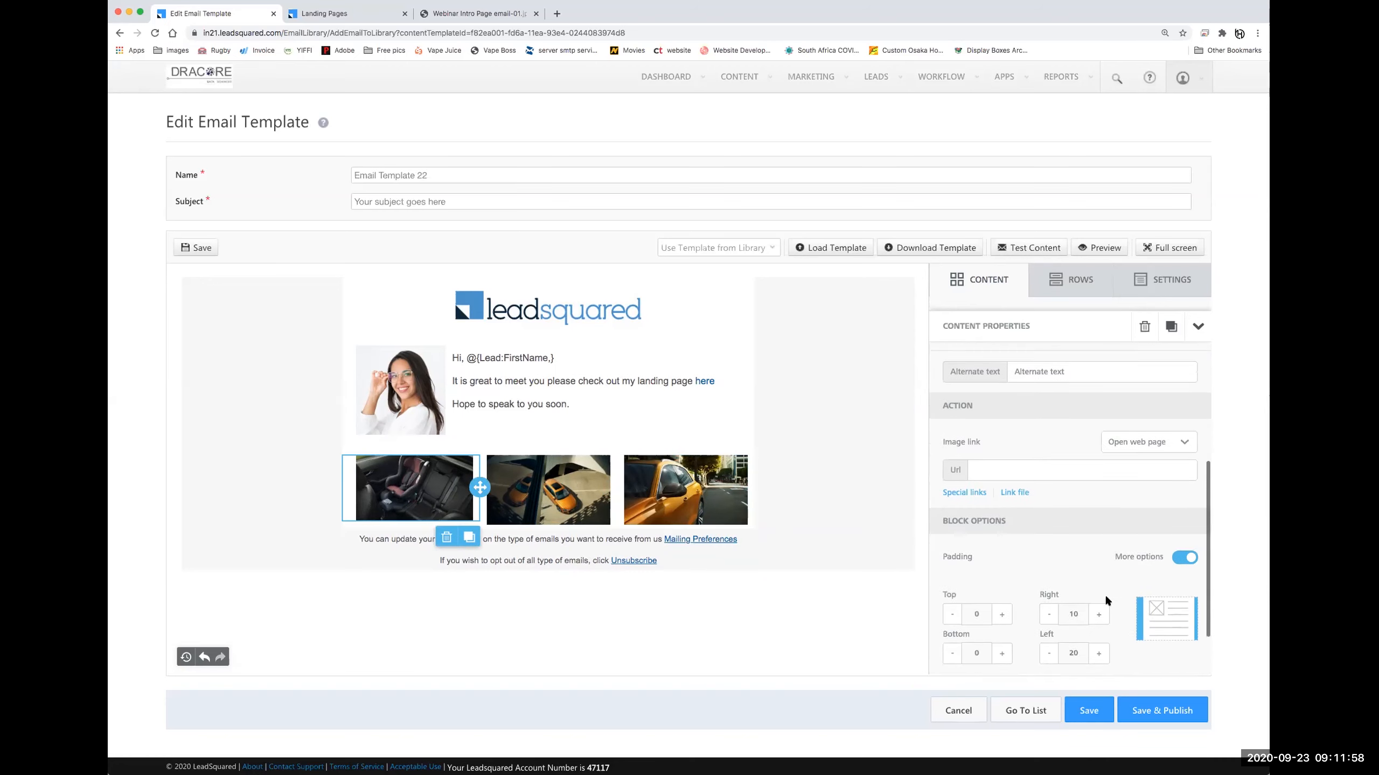
double_click(1072, 646)
type("10")
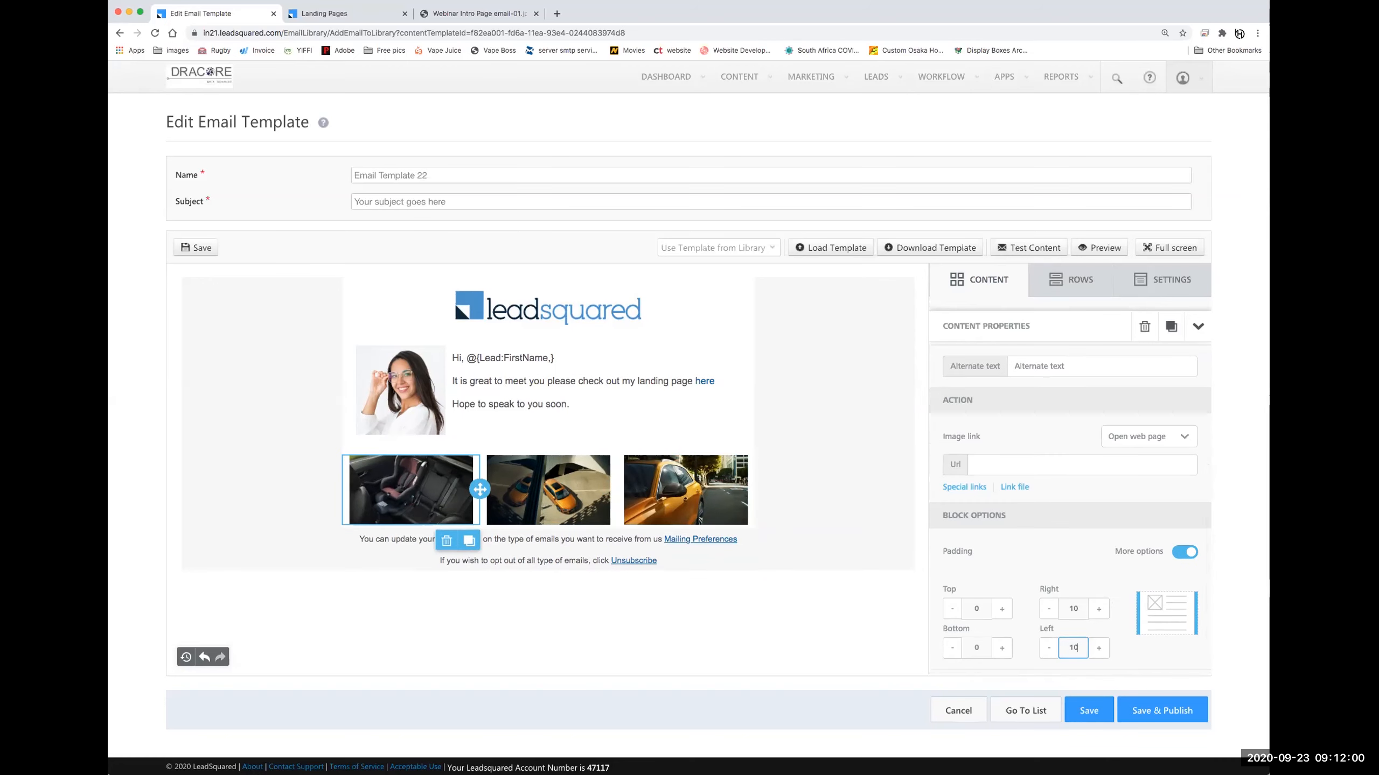
left_click(1047, 547)
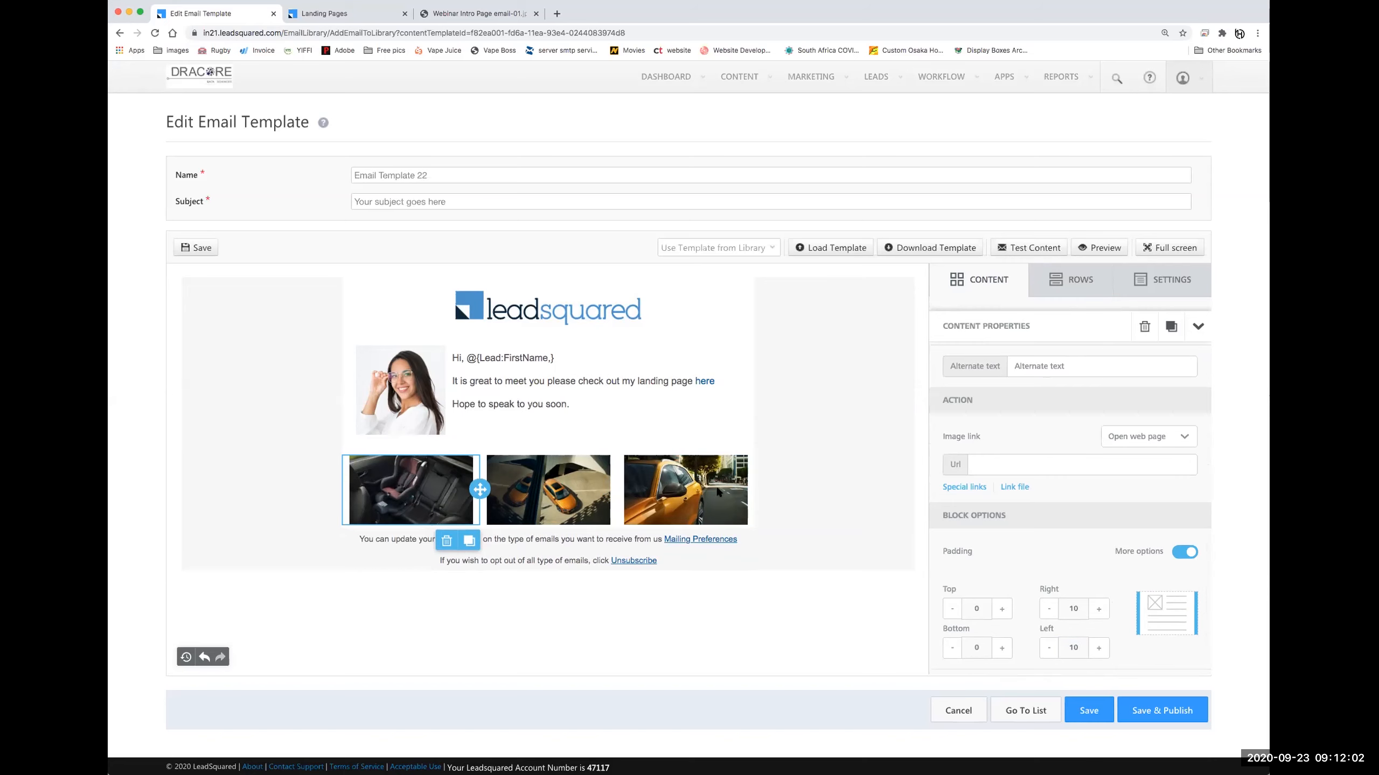
left_click(653, 425)
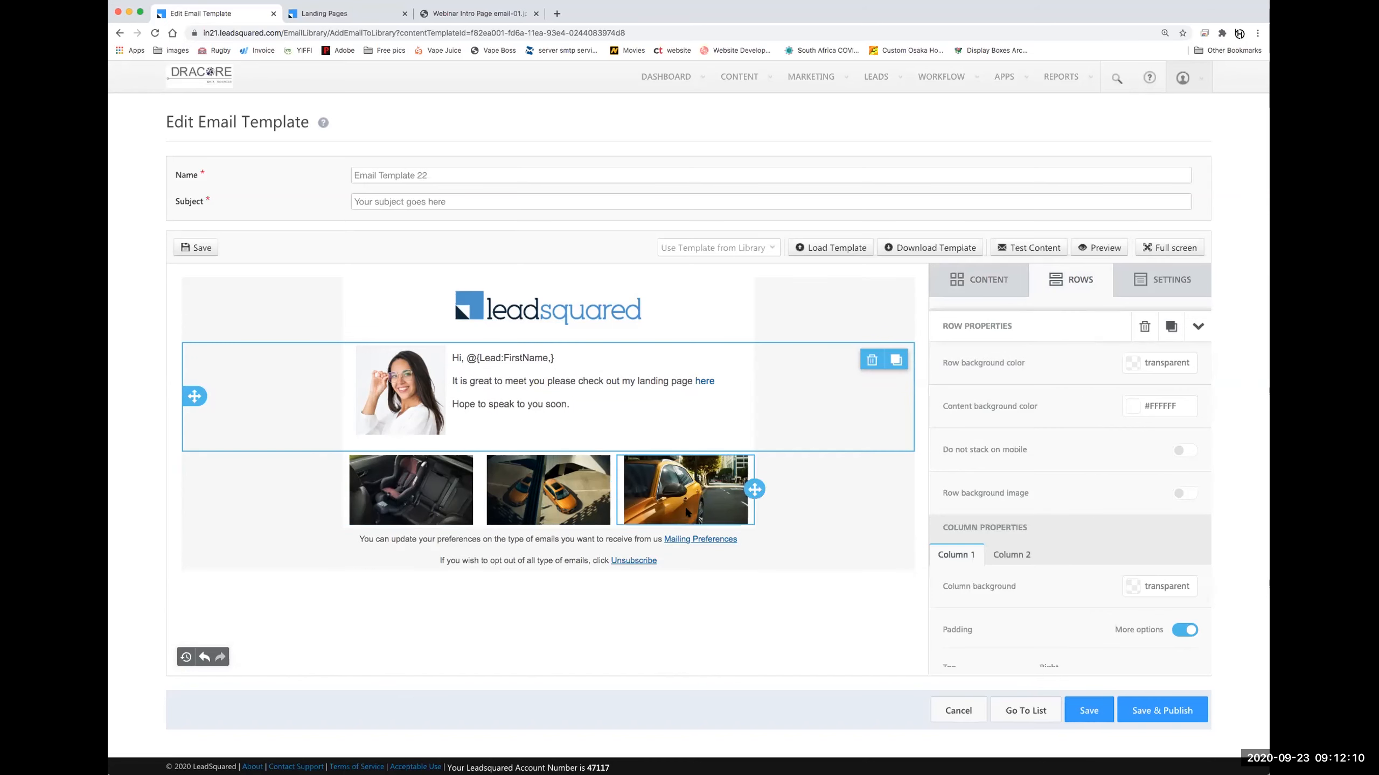
Review the image link and URL settings of each of the three car images in turn
left_click(422, 485)
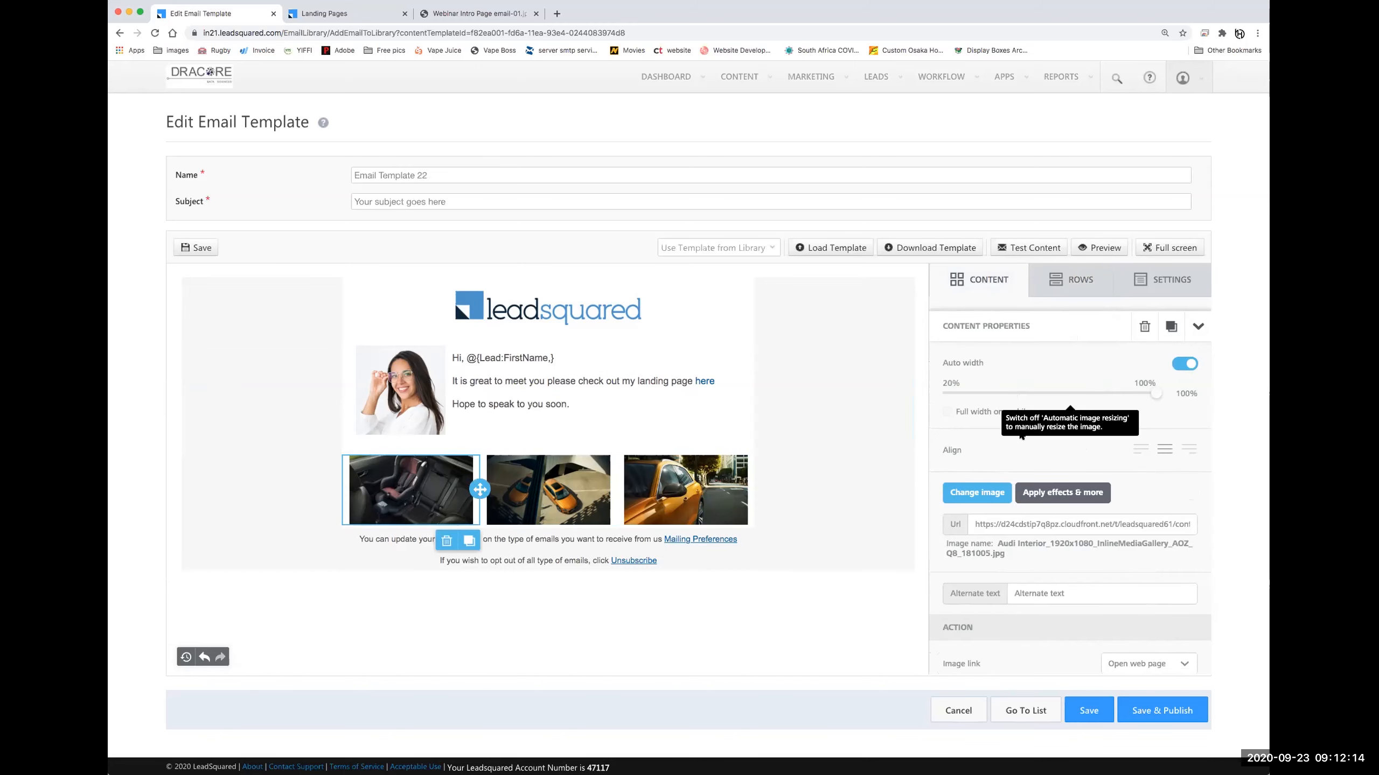
scroll(1030, 609, "down", 2)
scroll(1029, 609, "down", 3)
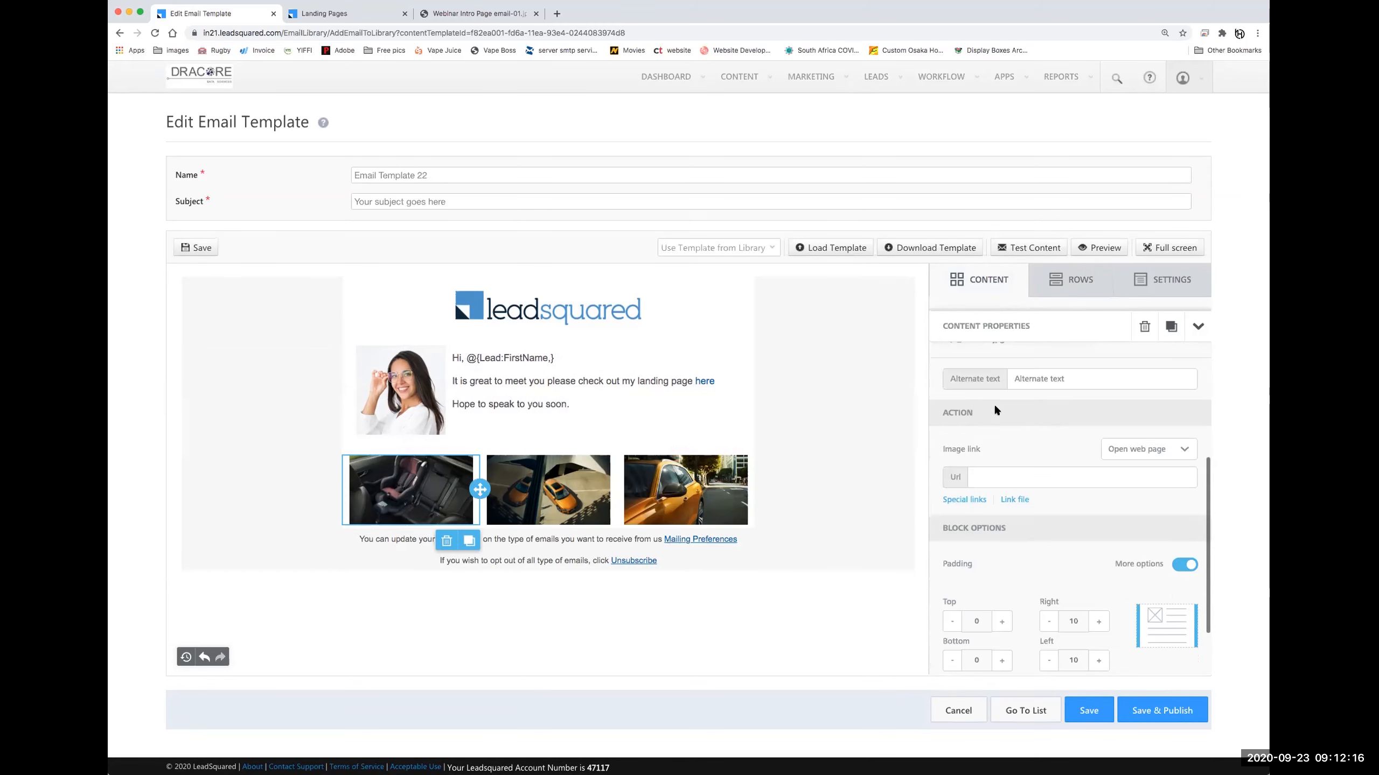
left_click(977, 476)
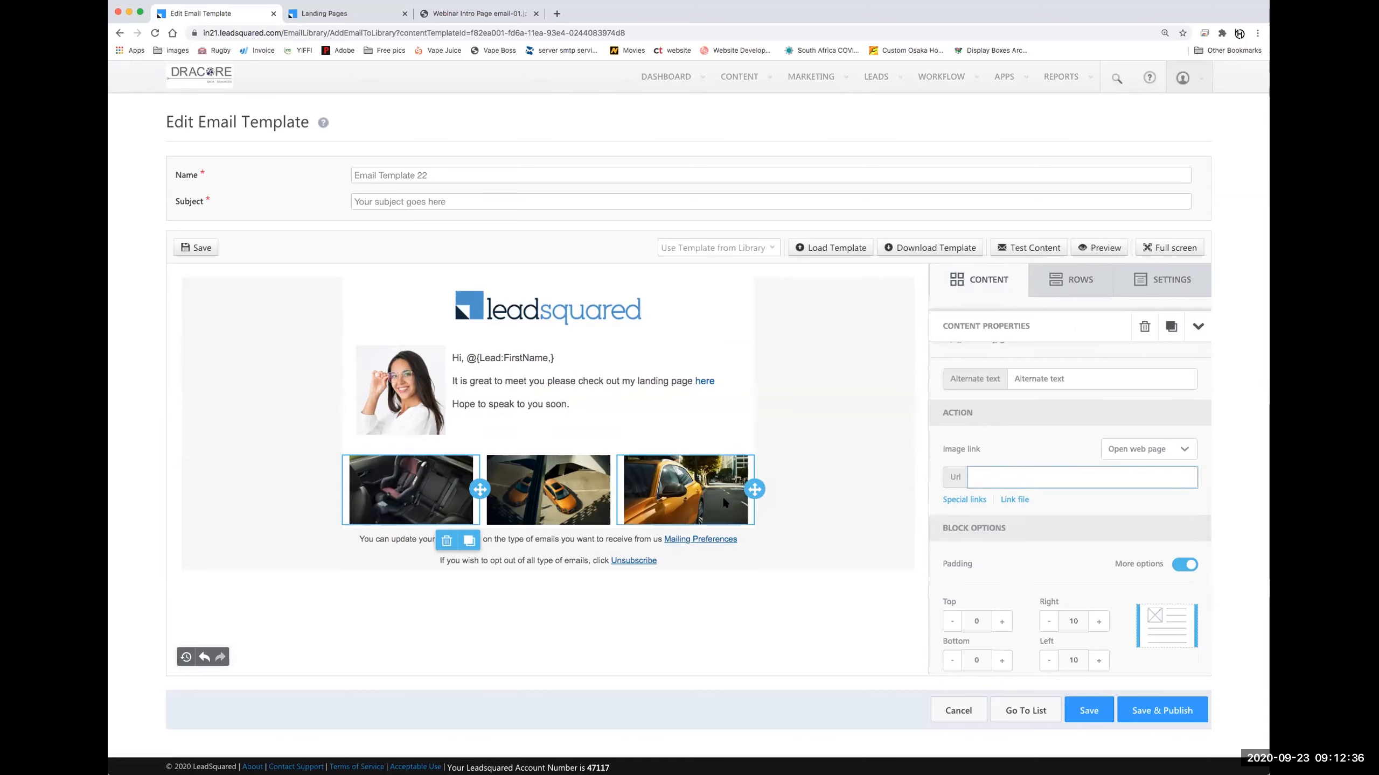
left_click(589, 483)
scroll(1073, 550, "down", 5)
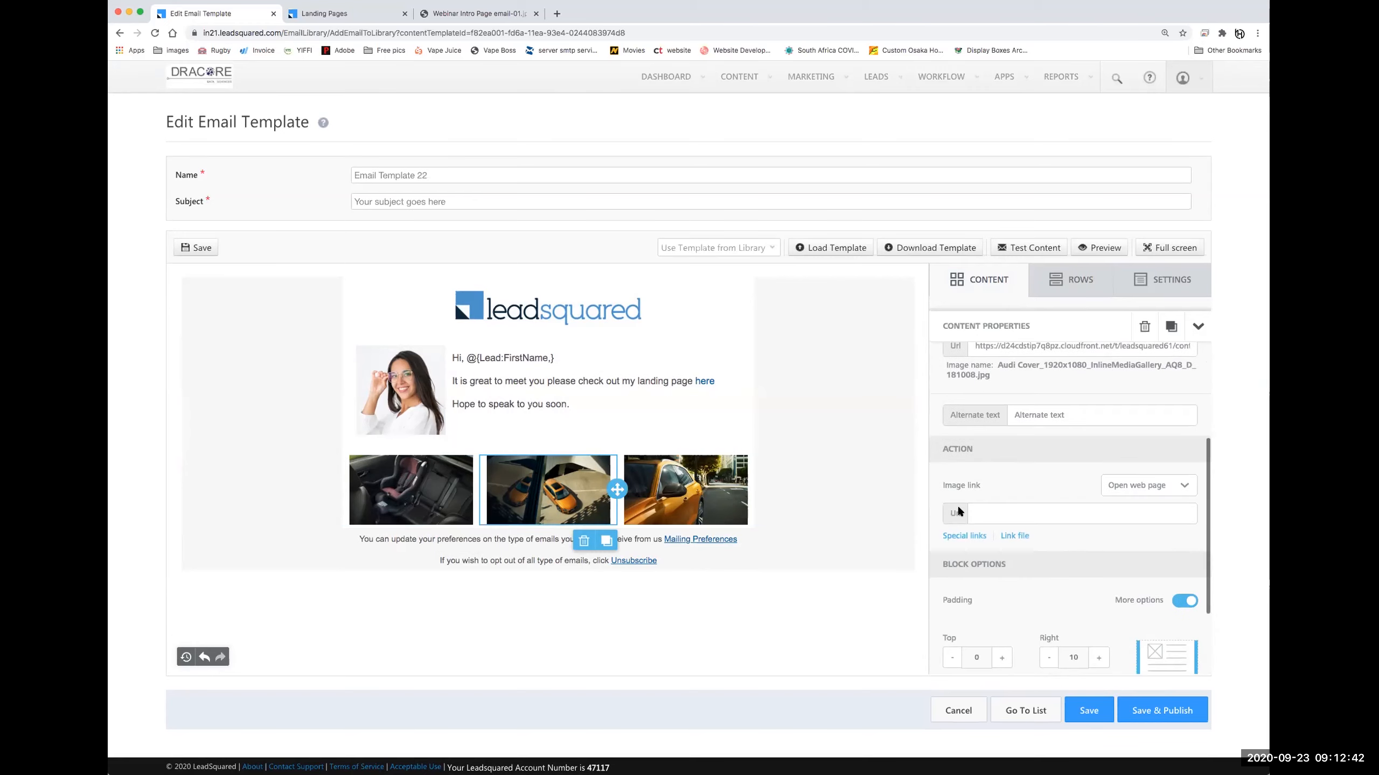
left_click(694, 473)
scroll(1070, 528, "down", 3)
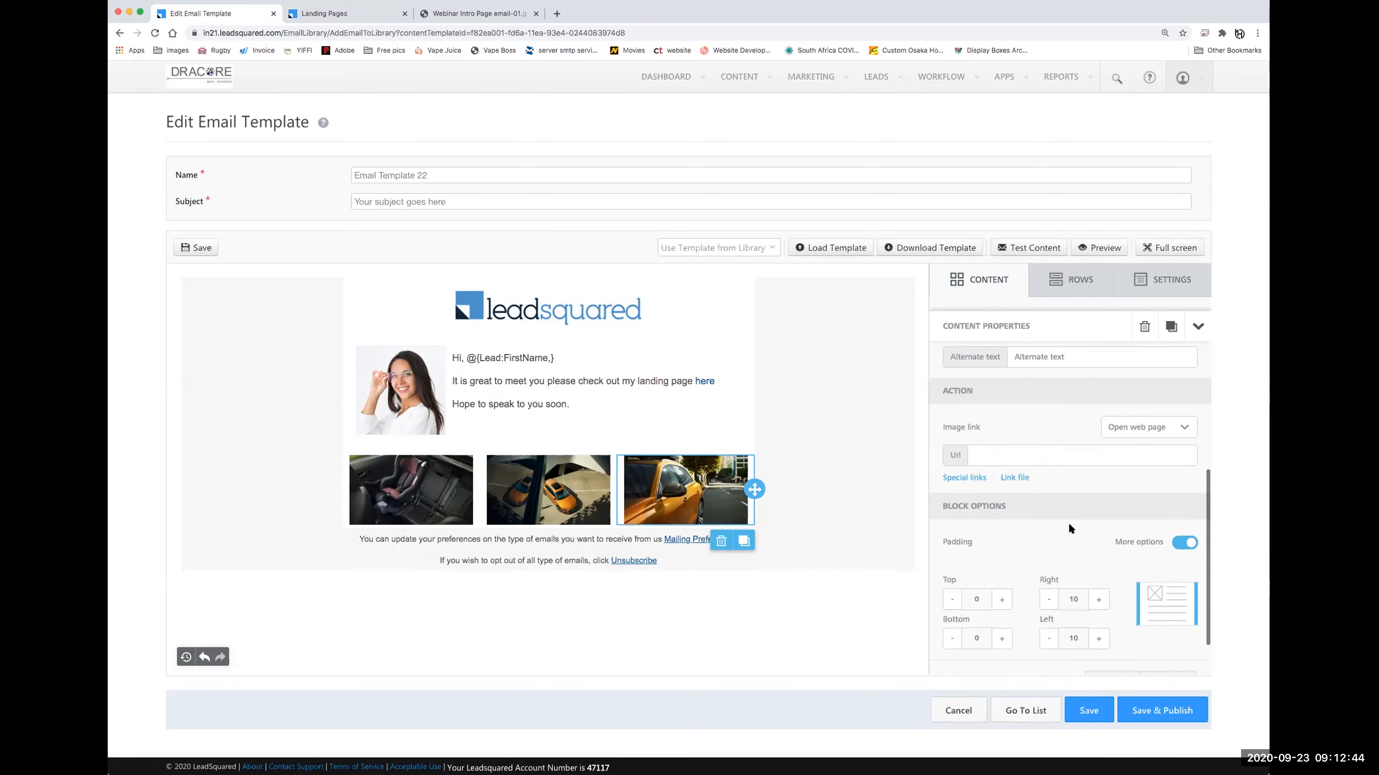
scroll(1070, 528, "down", 1)
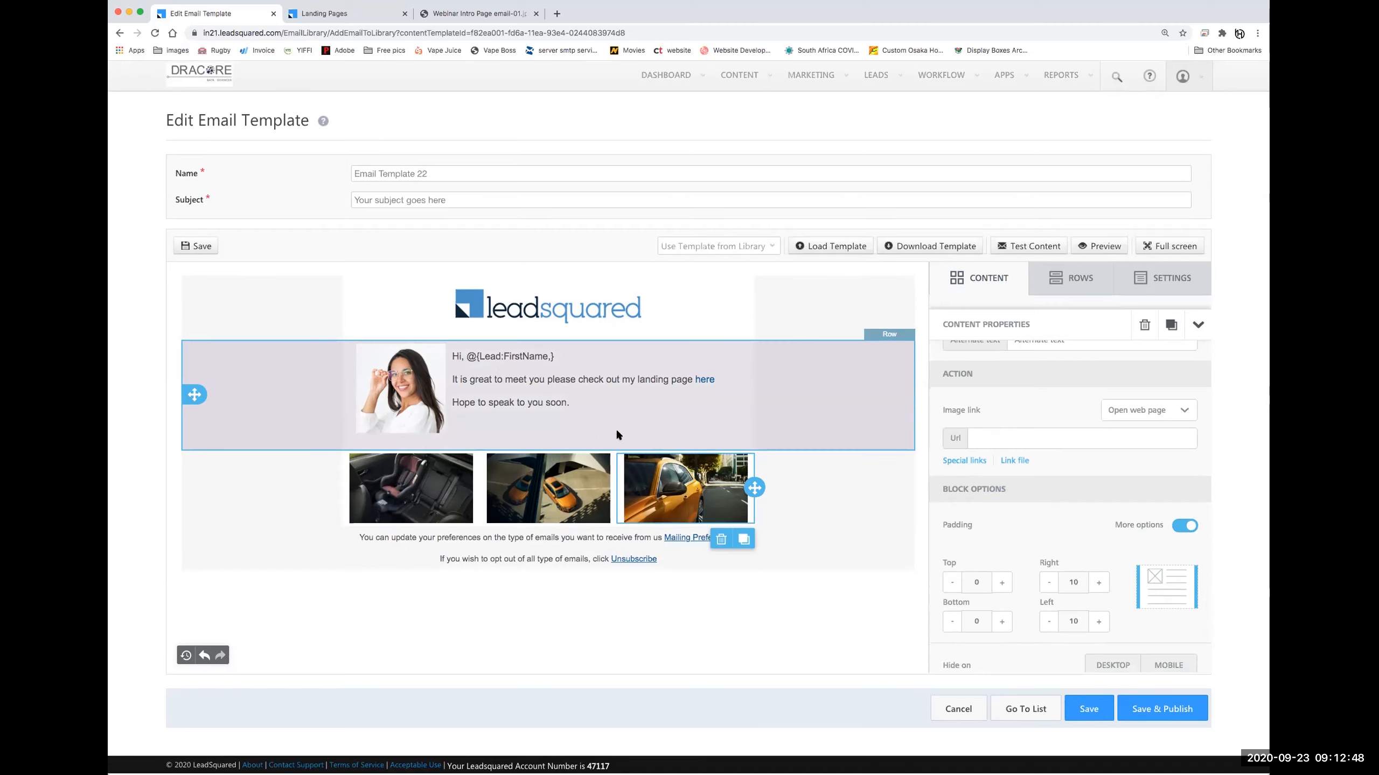
Add a single-column row directly below the three car images and place a button block in it, selected for editing
left_click(1067, 281)
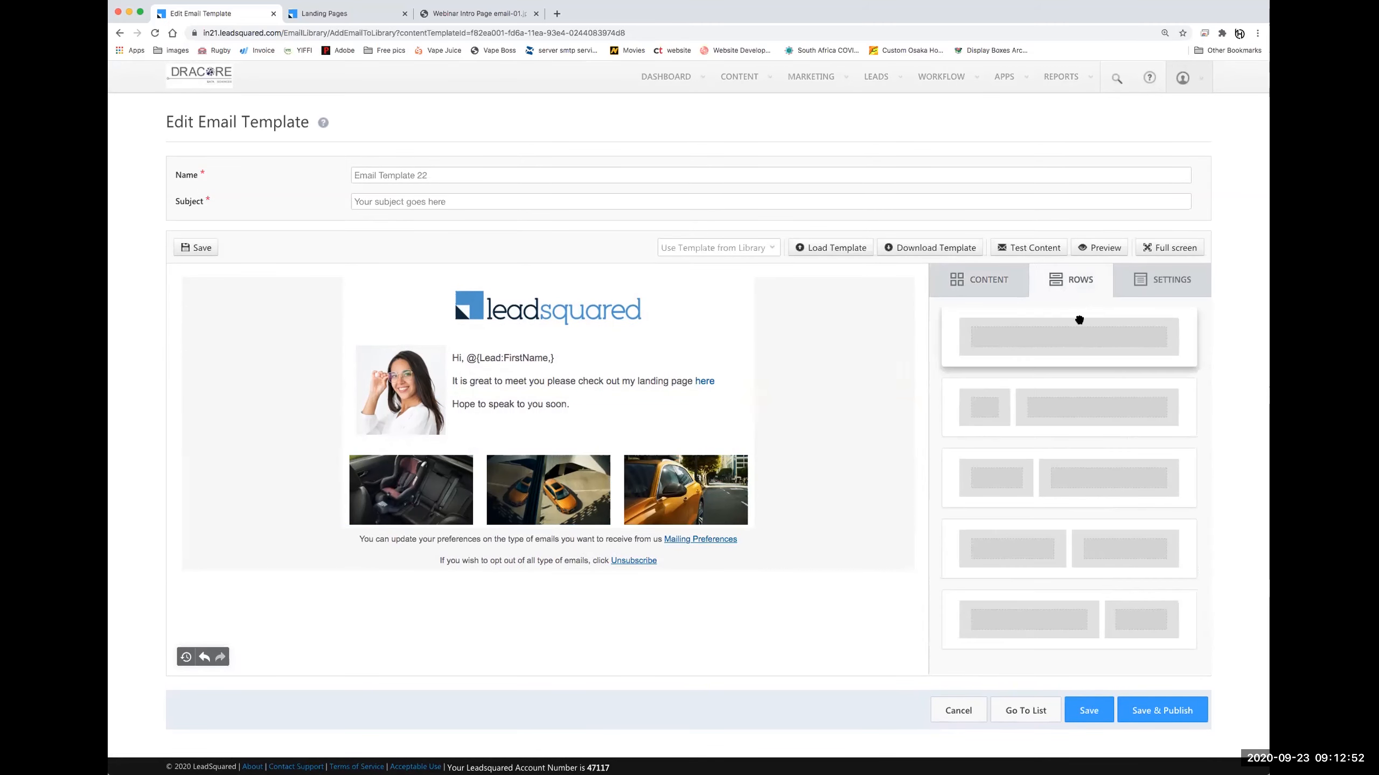
left_click_drag(1056, 315, 547, 514)
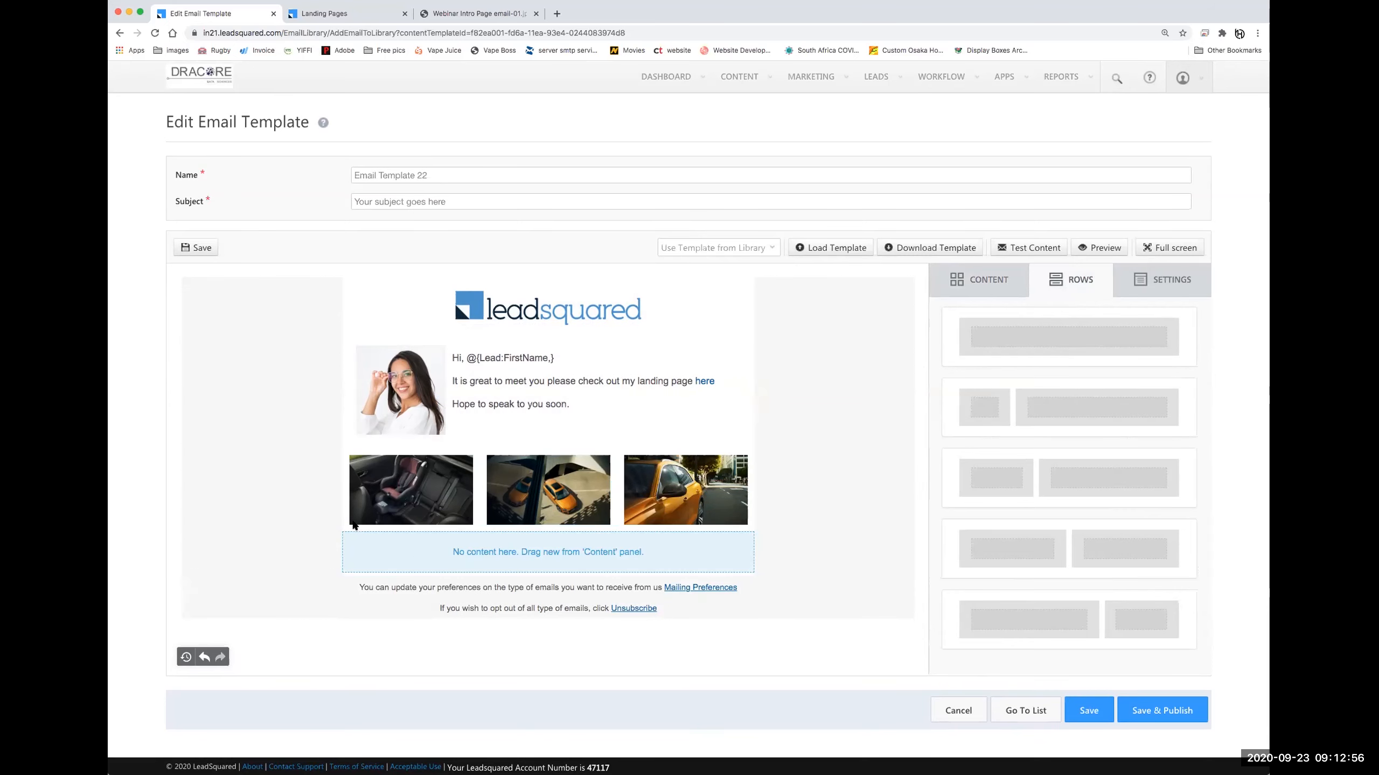
left_click(983, 282)
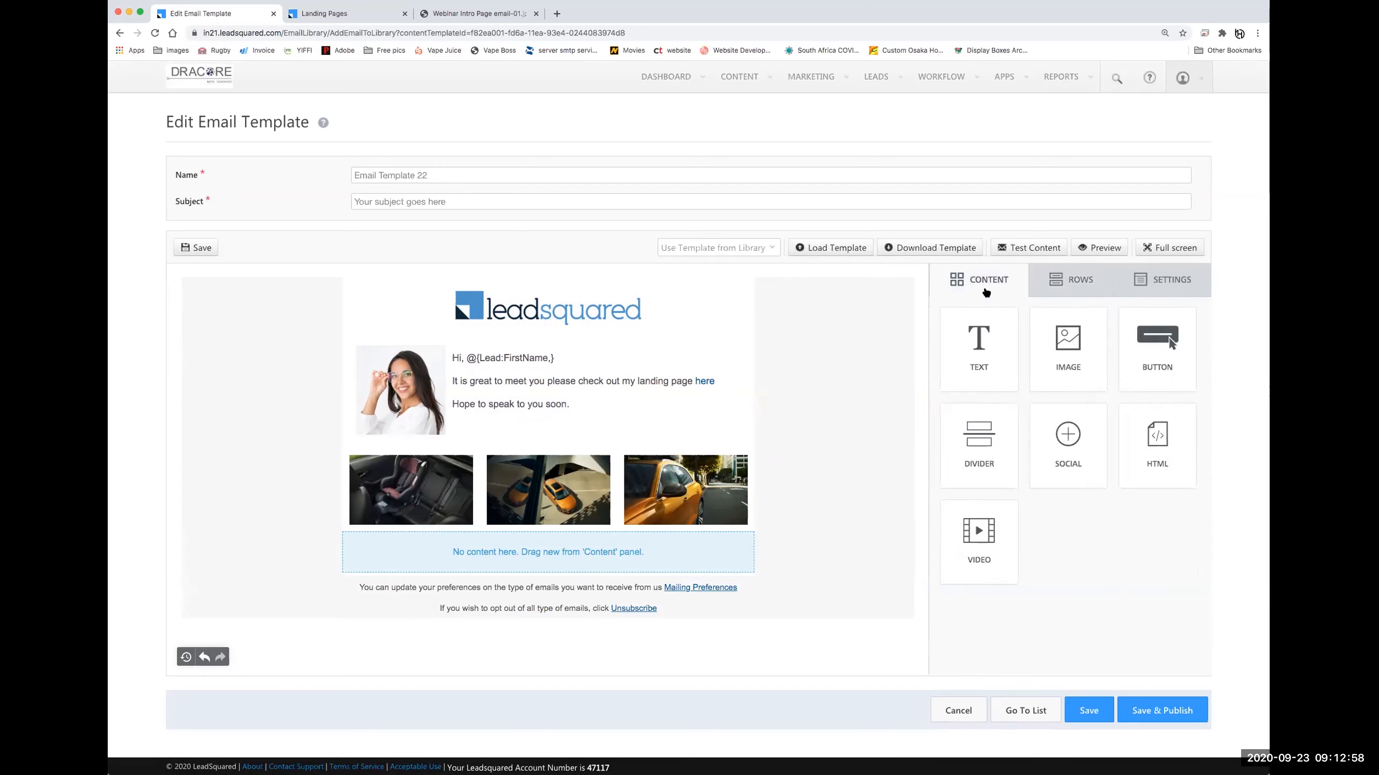
left_click_drag(1156, 338, 498, 537)
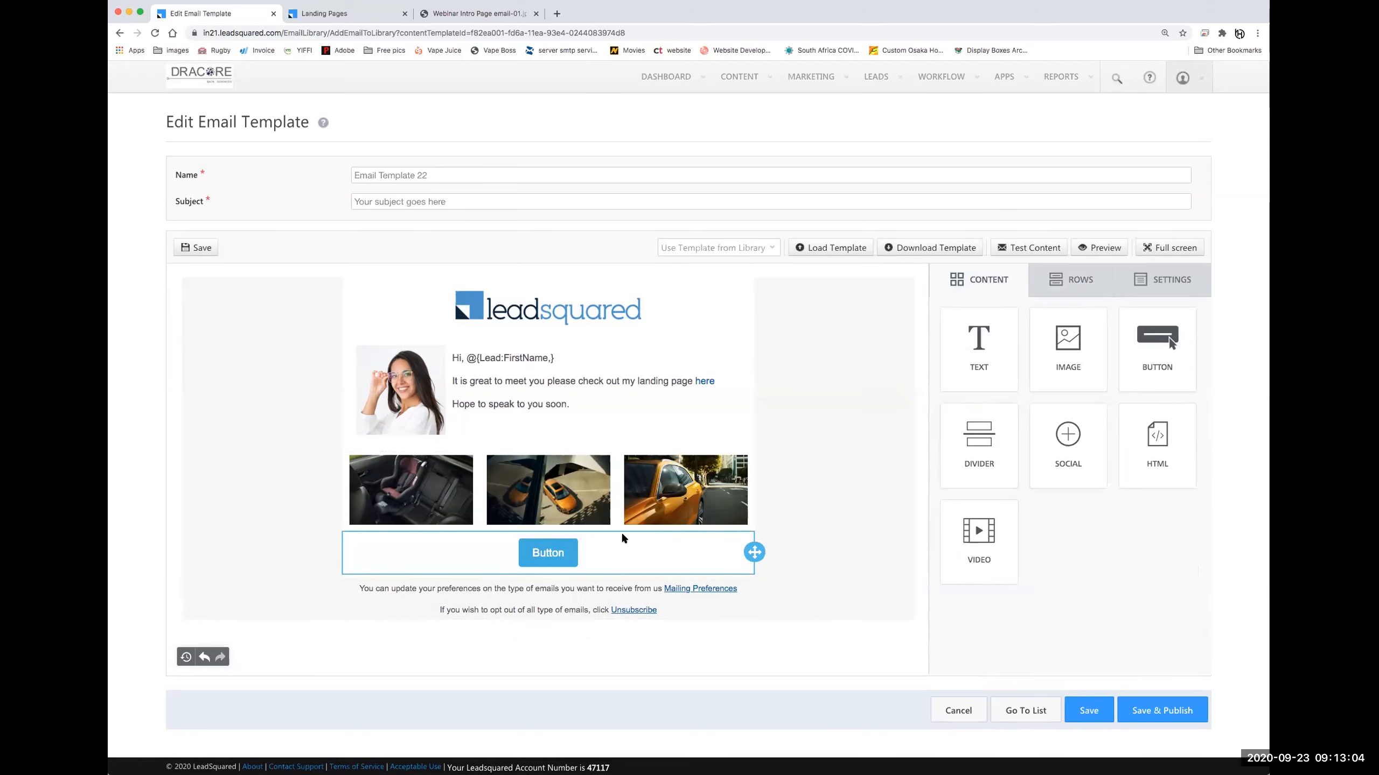
left_click(562, 553)
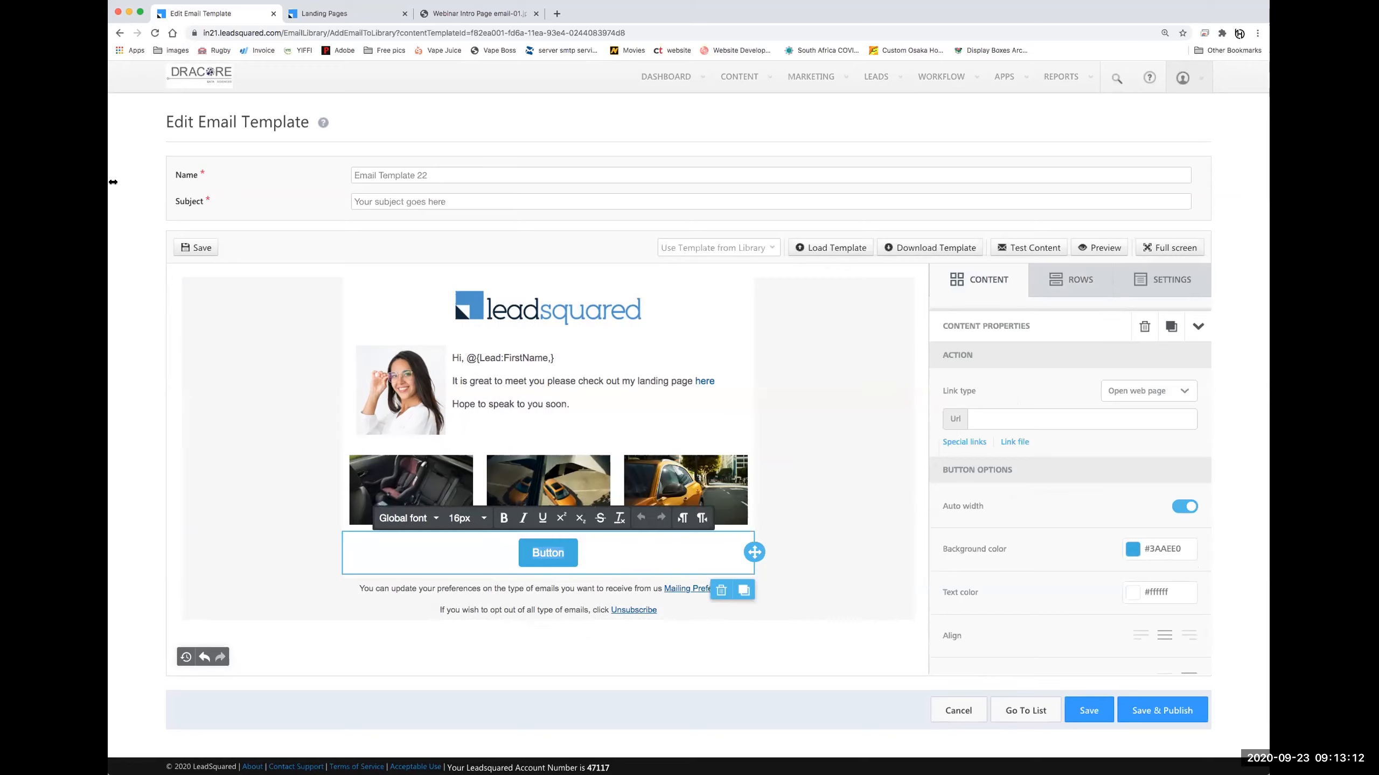
type("Call")
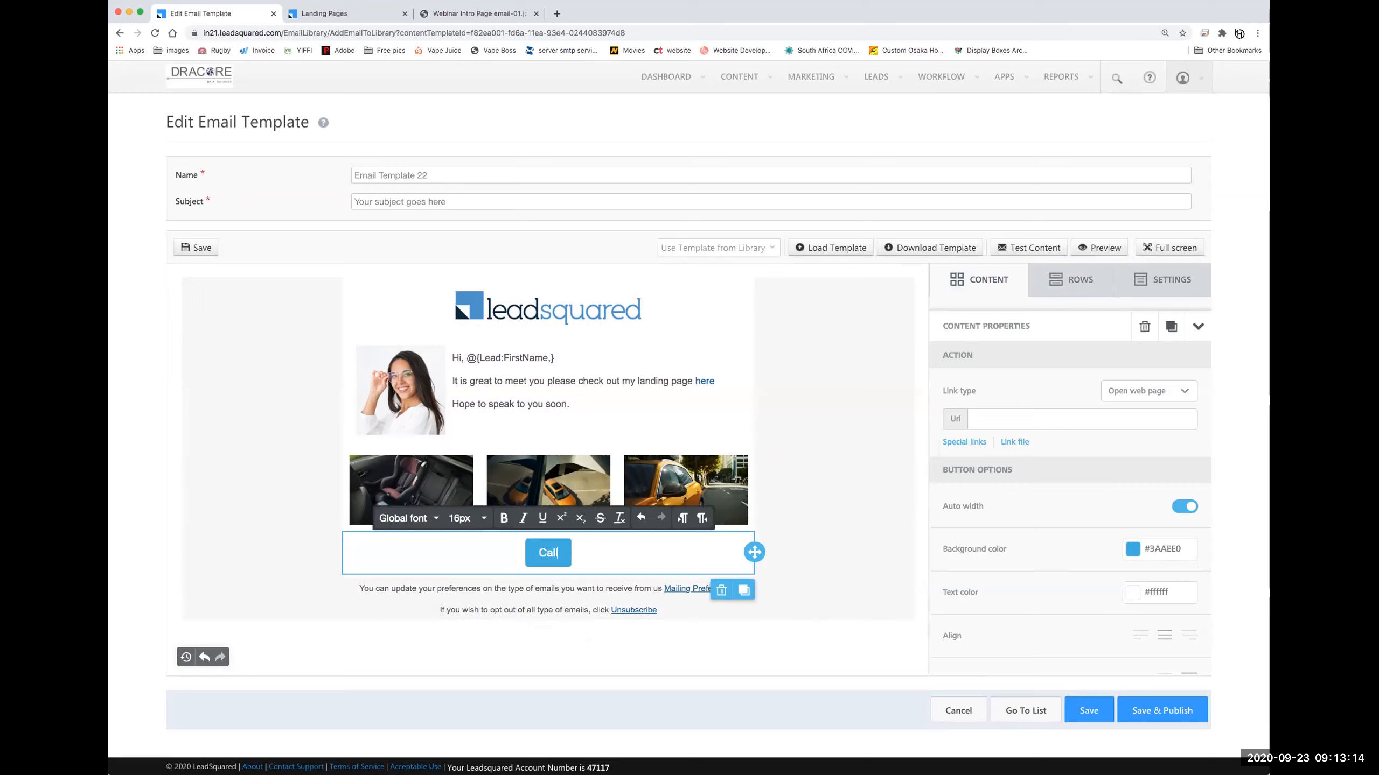
type(" me back")
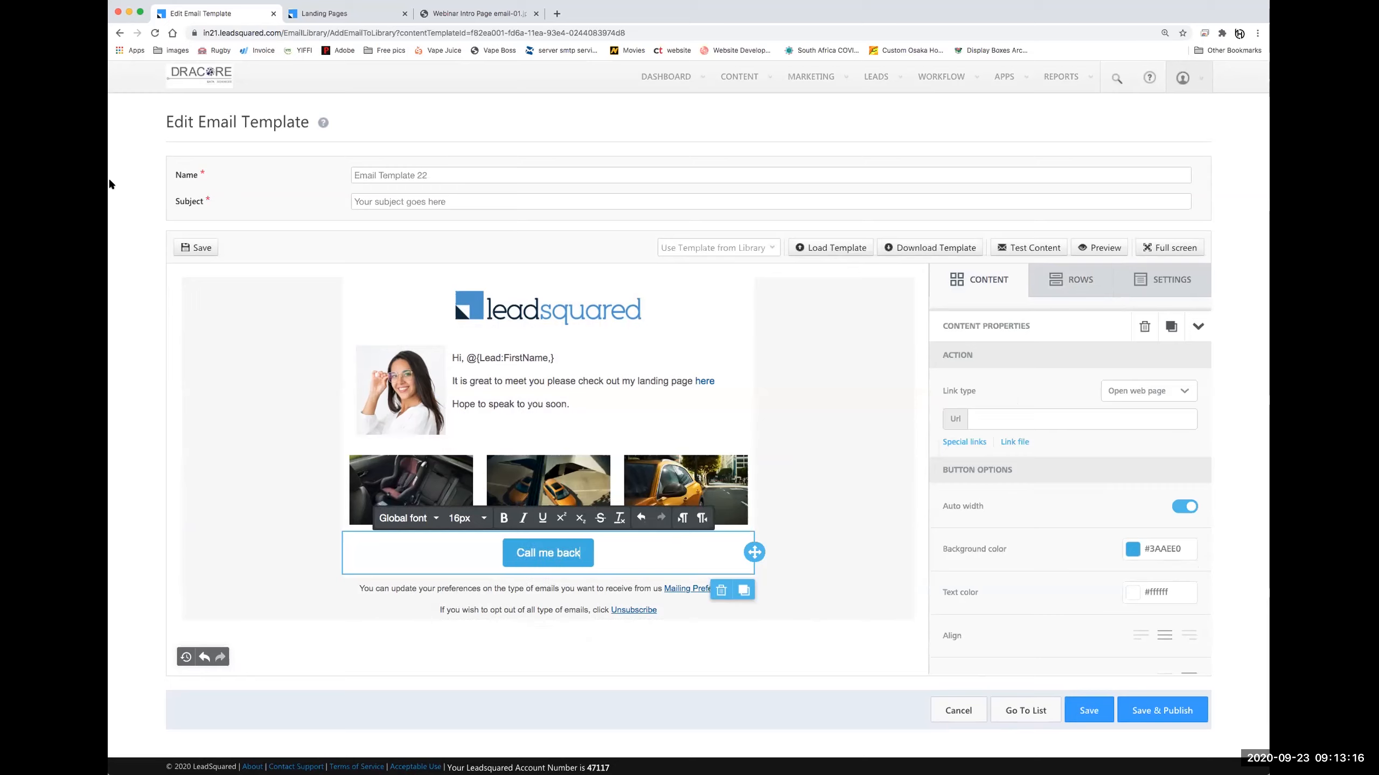
left_click(993, 426)
key("super+v")
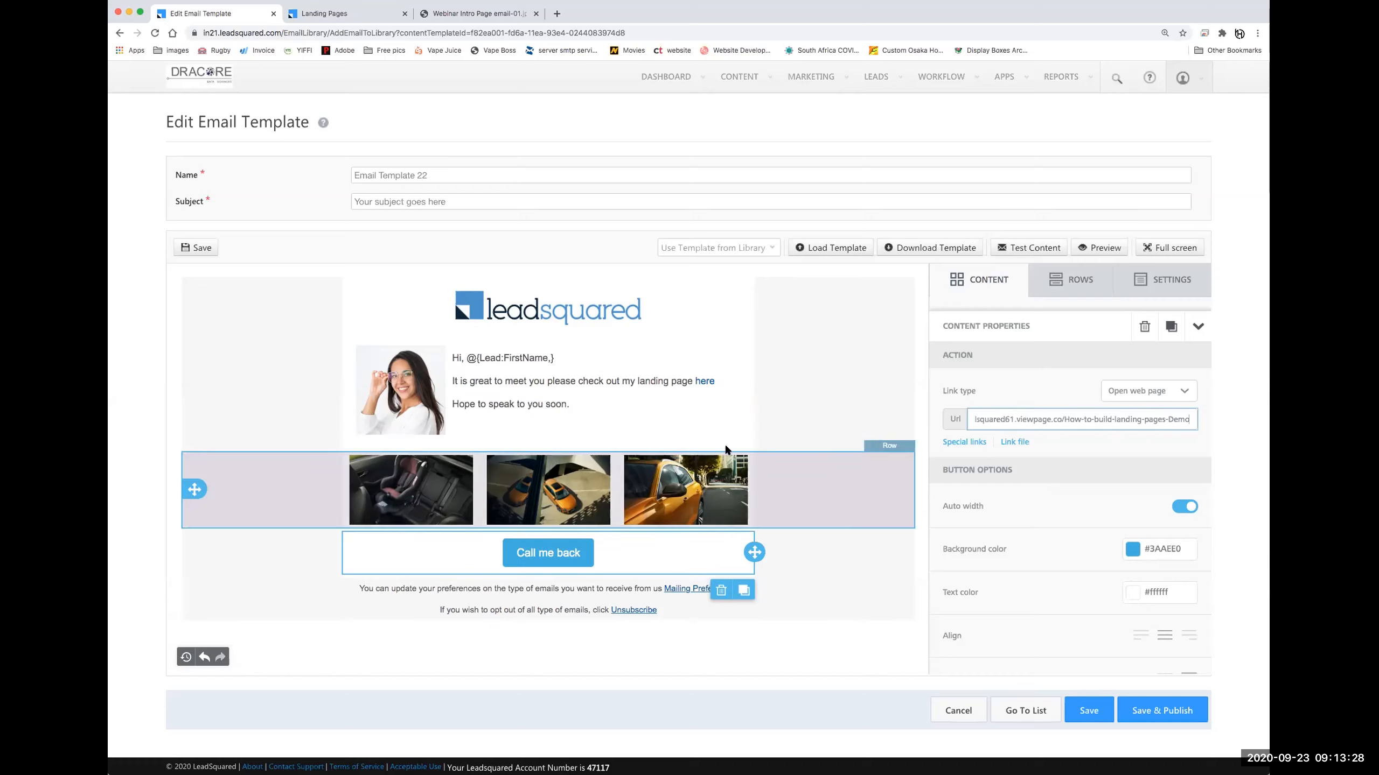
Change the Call me back button's background color to pink, #e03a90
left_click(567, 551)
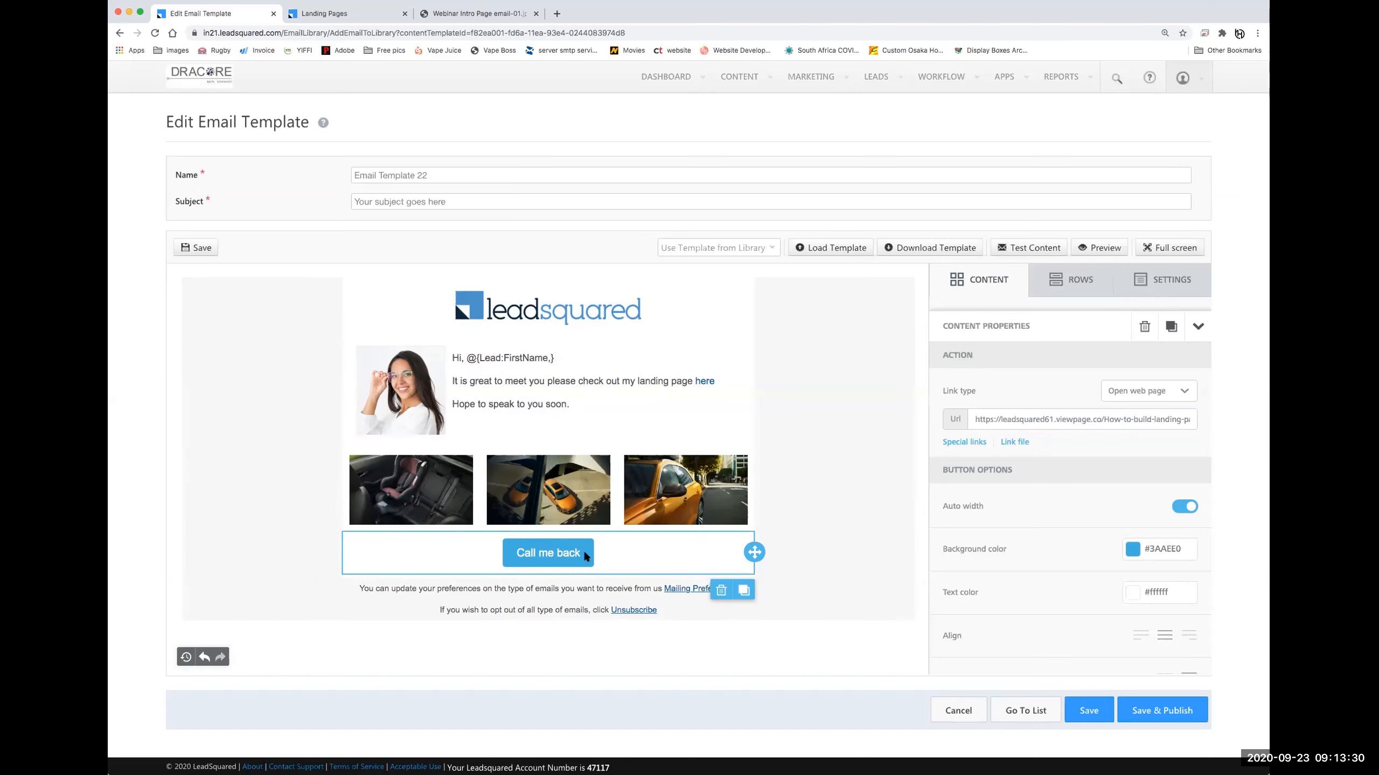
scroll(1061, 471, "down", 1)
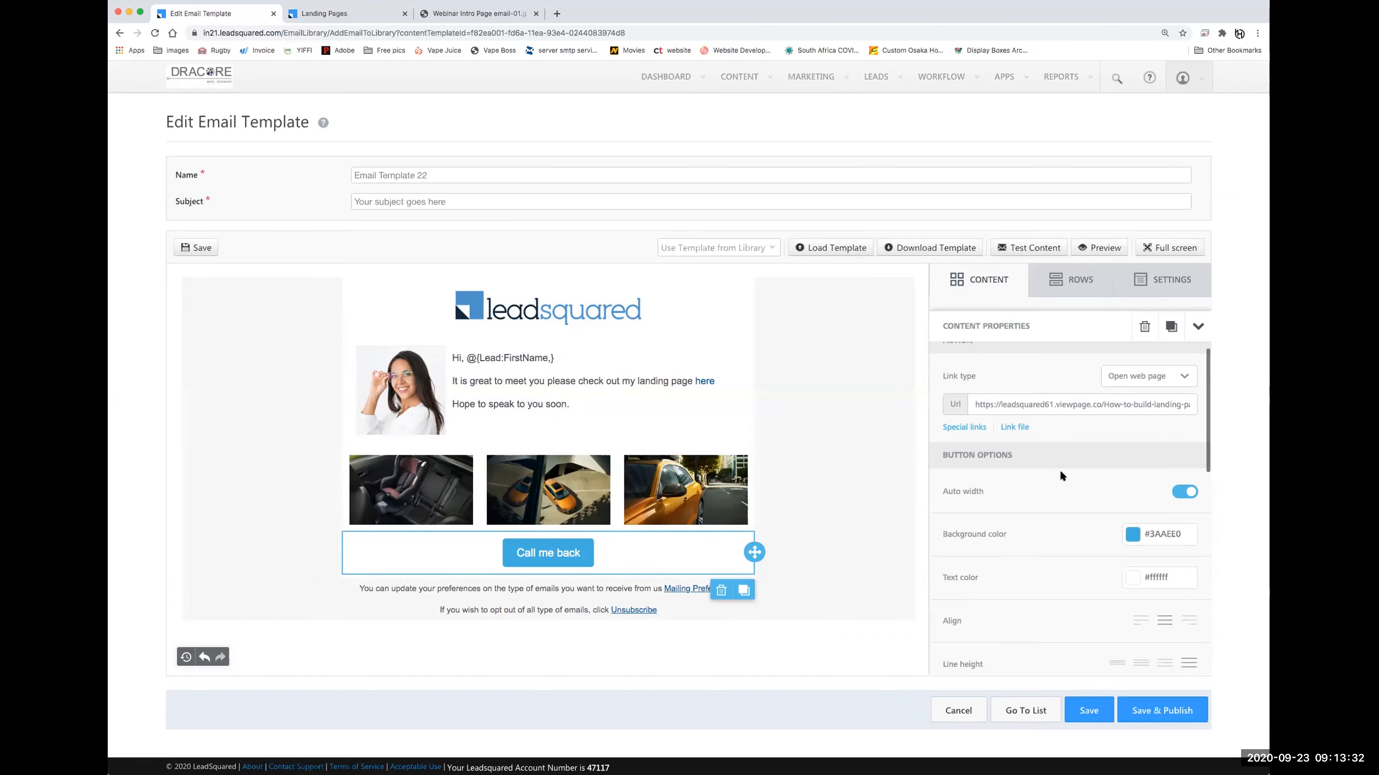
scroll(1051, 515, "down", 4)
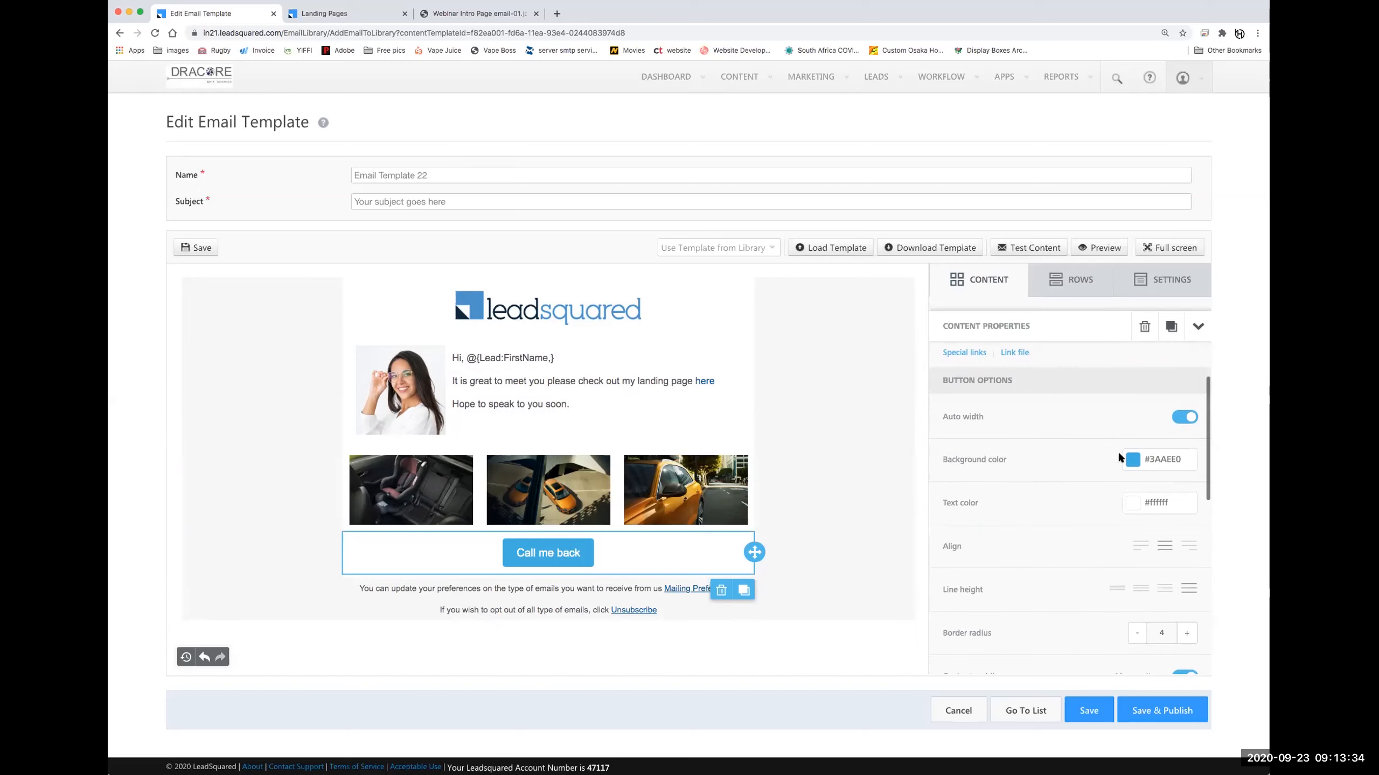
left_click(1131, 460)
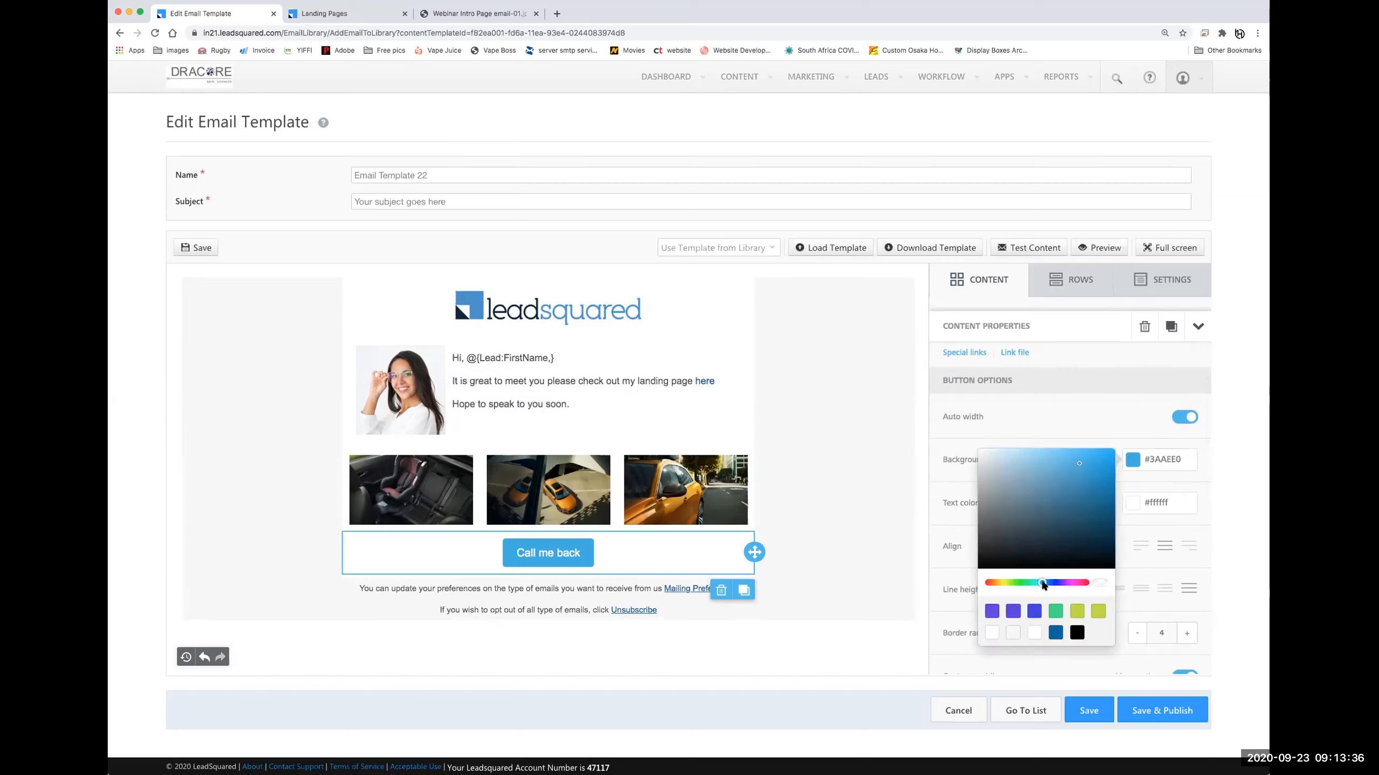
left_click_drag(1042, 583, 1059, 583)
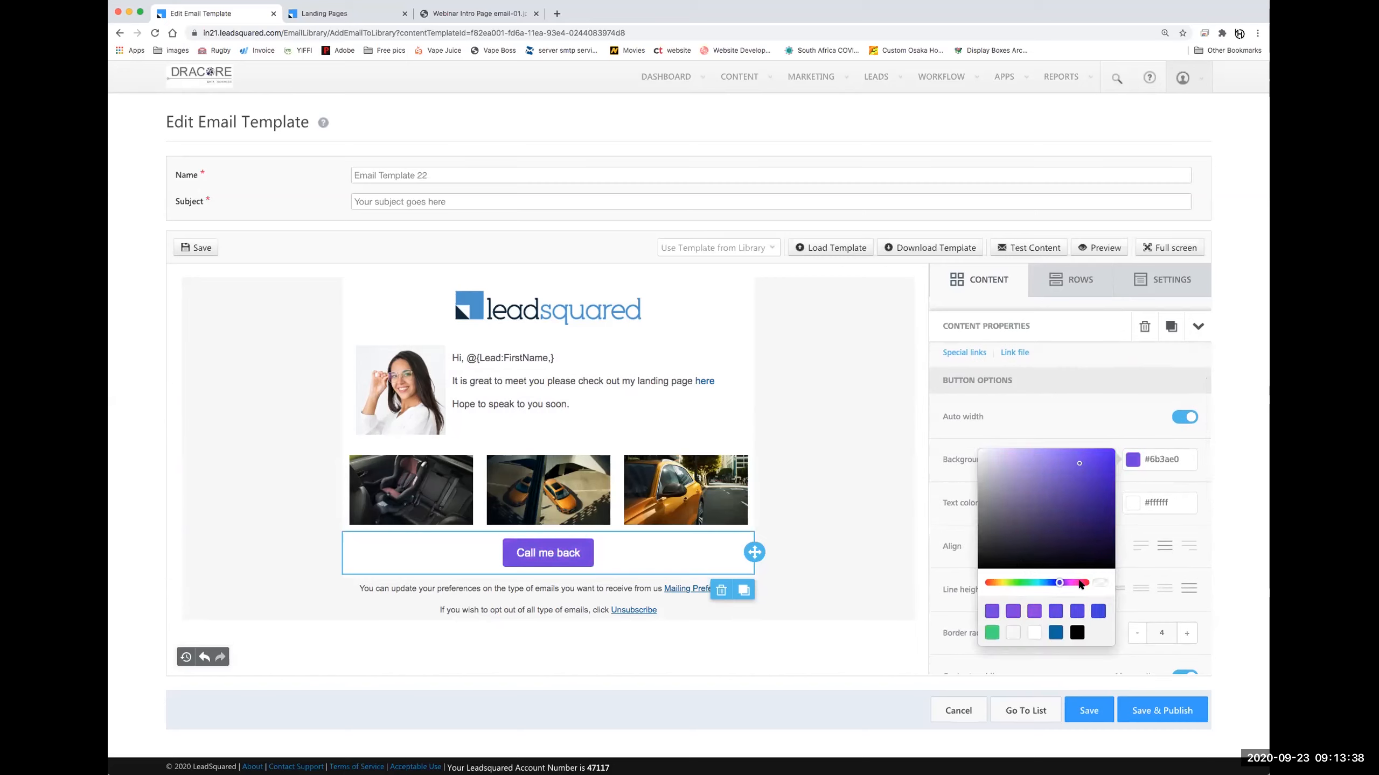
left_click(1079, 583)
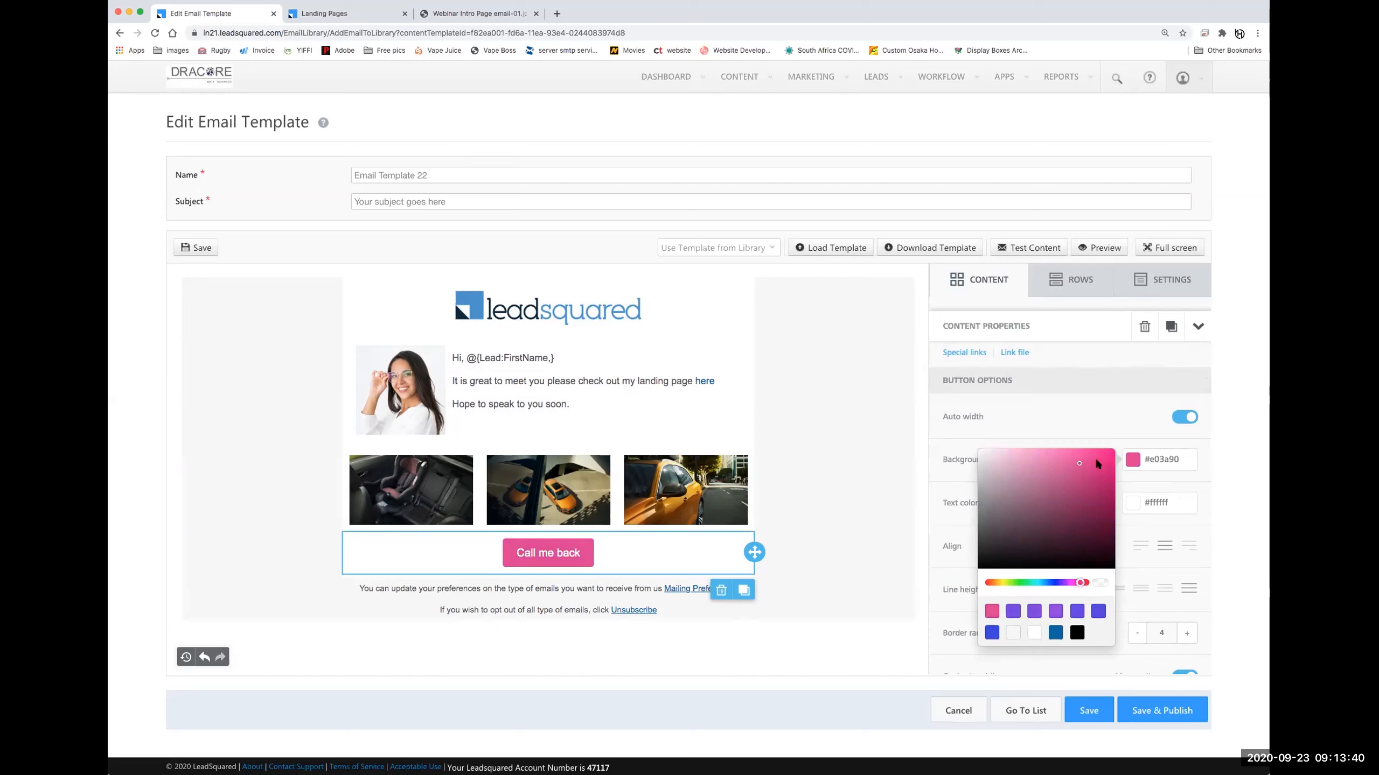
left_click(1090, 420)
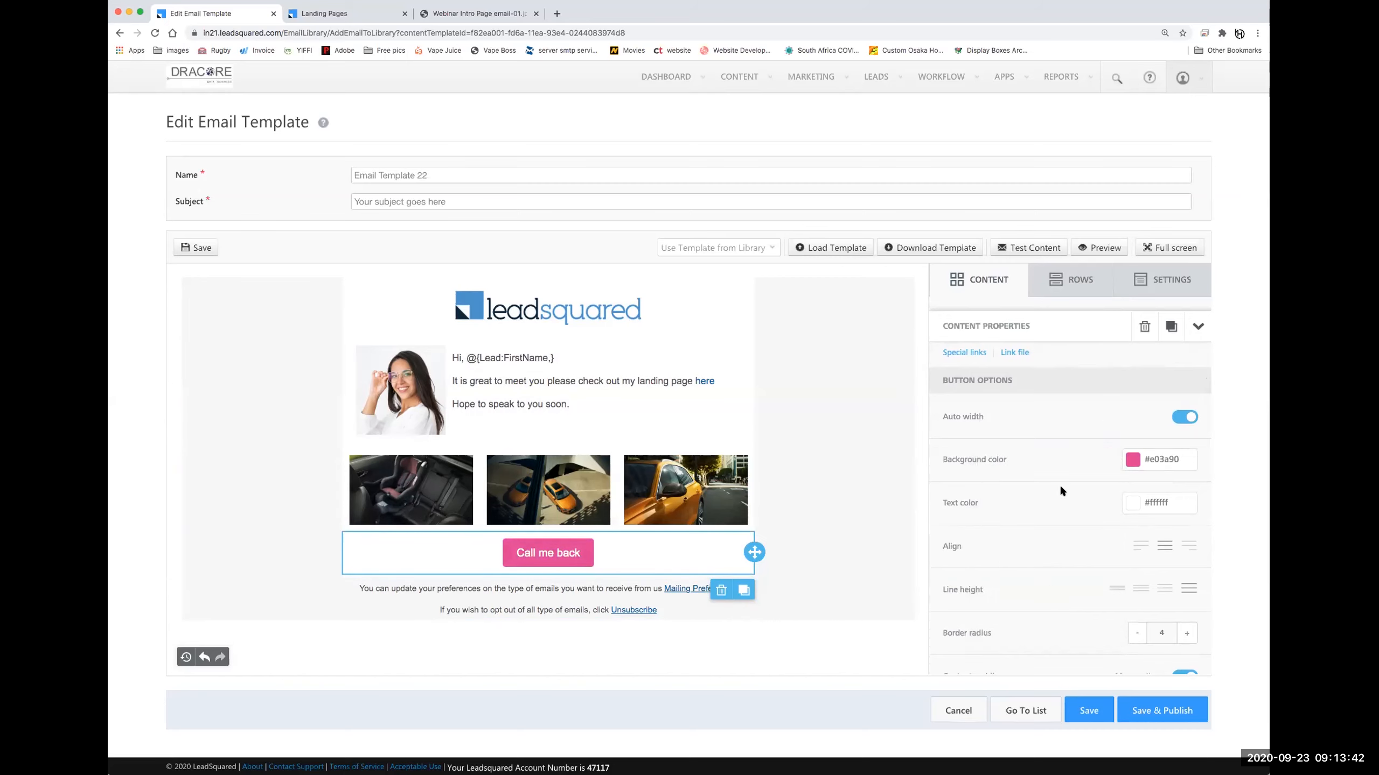
Set the font of the Call me back button's label to Open Sans
left_click(532, 549)
triple_click(540, 550)
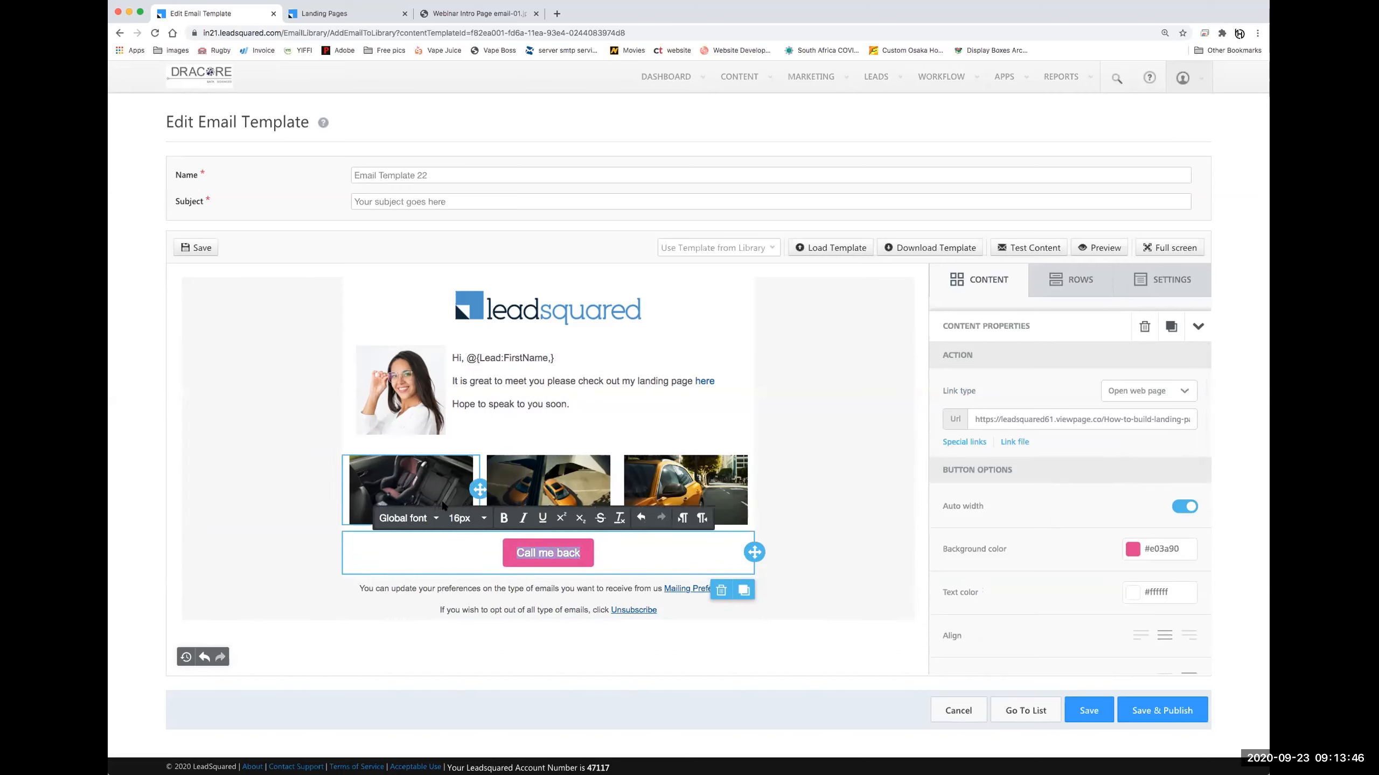
left_click(434, 518)
scroll(435, 517, "down", 3)
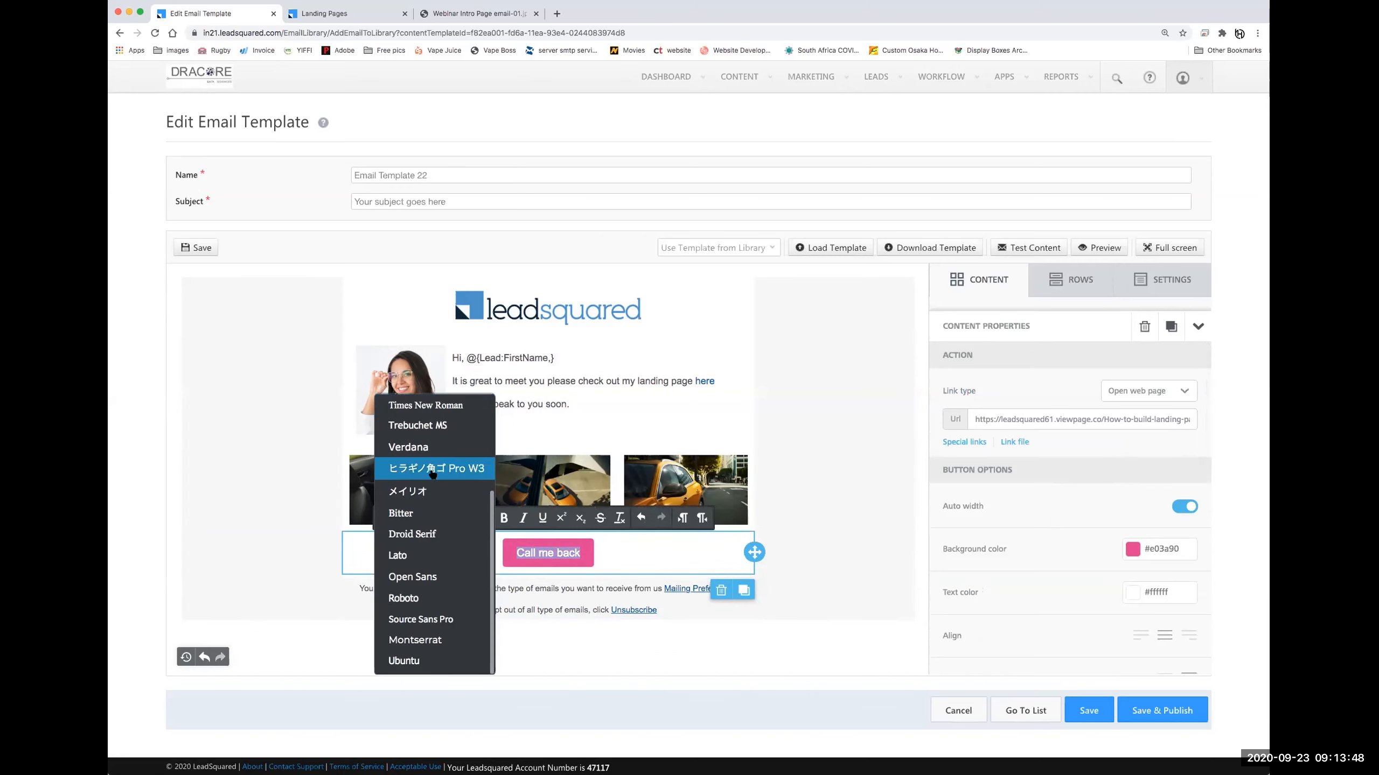
left_click(412, 577)
Change the font of the entire greeting text beside the profile picture to Open Sans
left_click(572, 403)
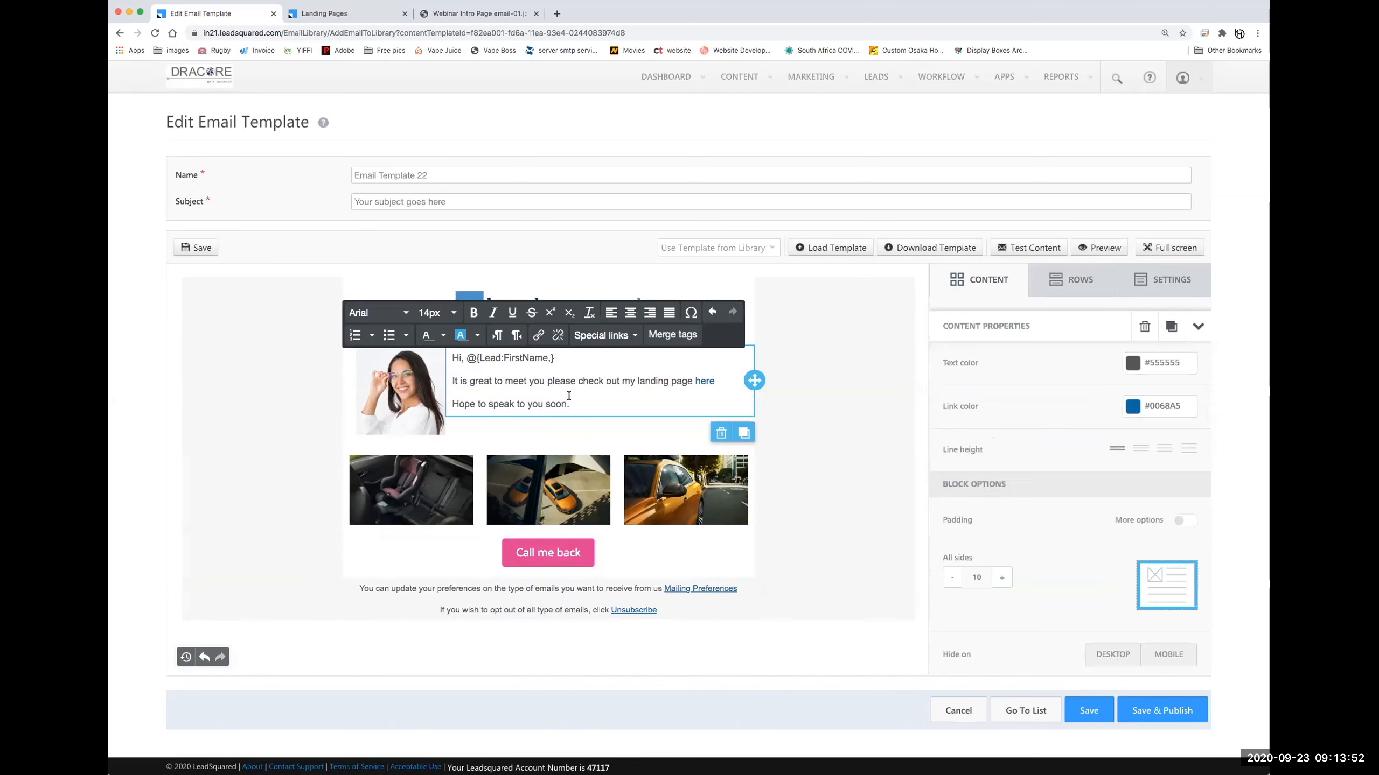
triple_click(573, 402)
key("super+a")
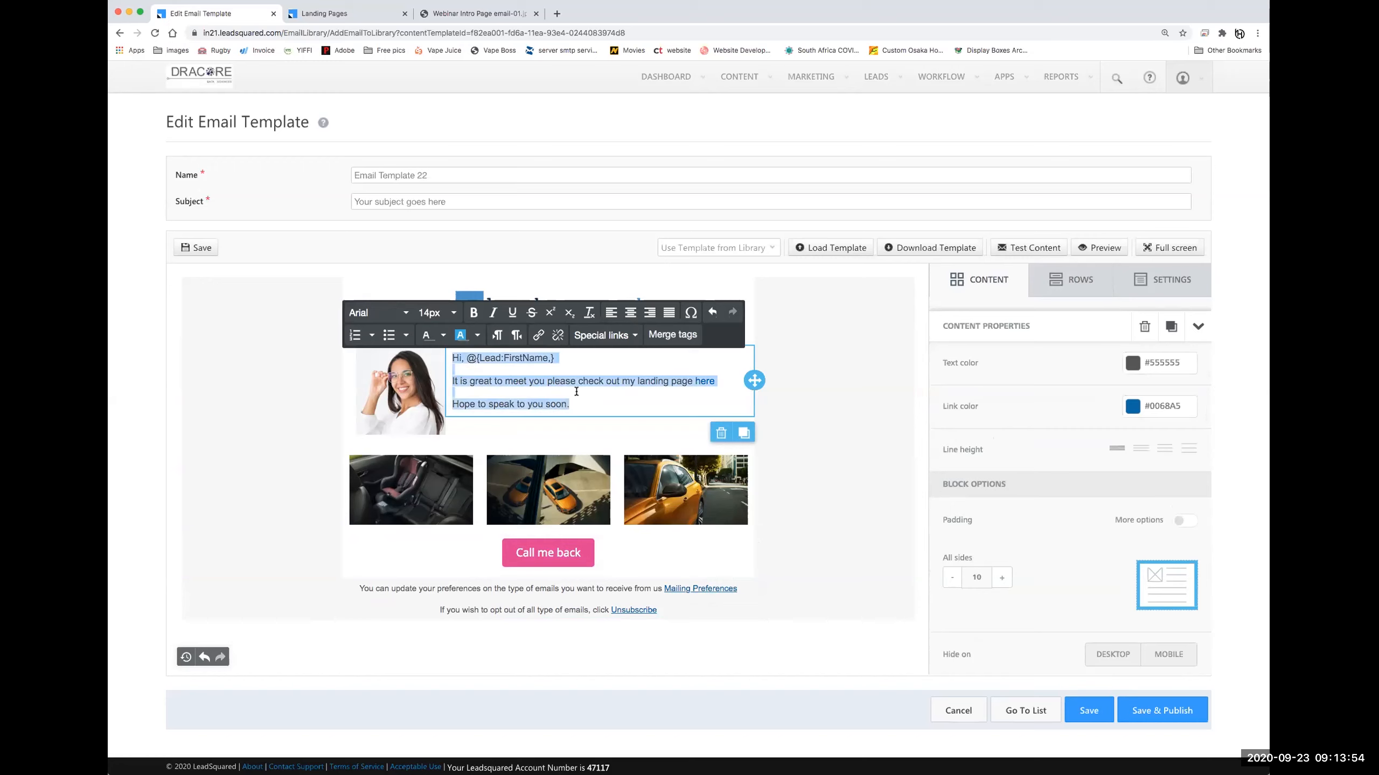
left_click(377, 313)
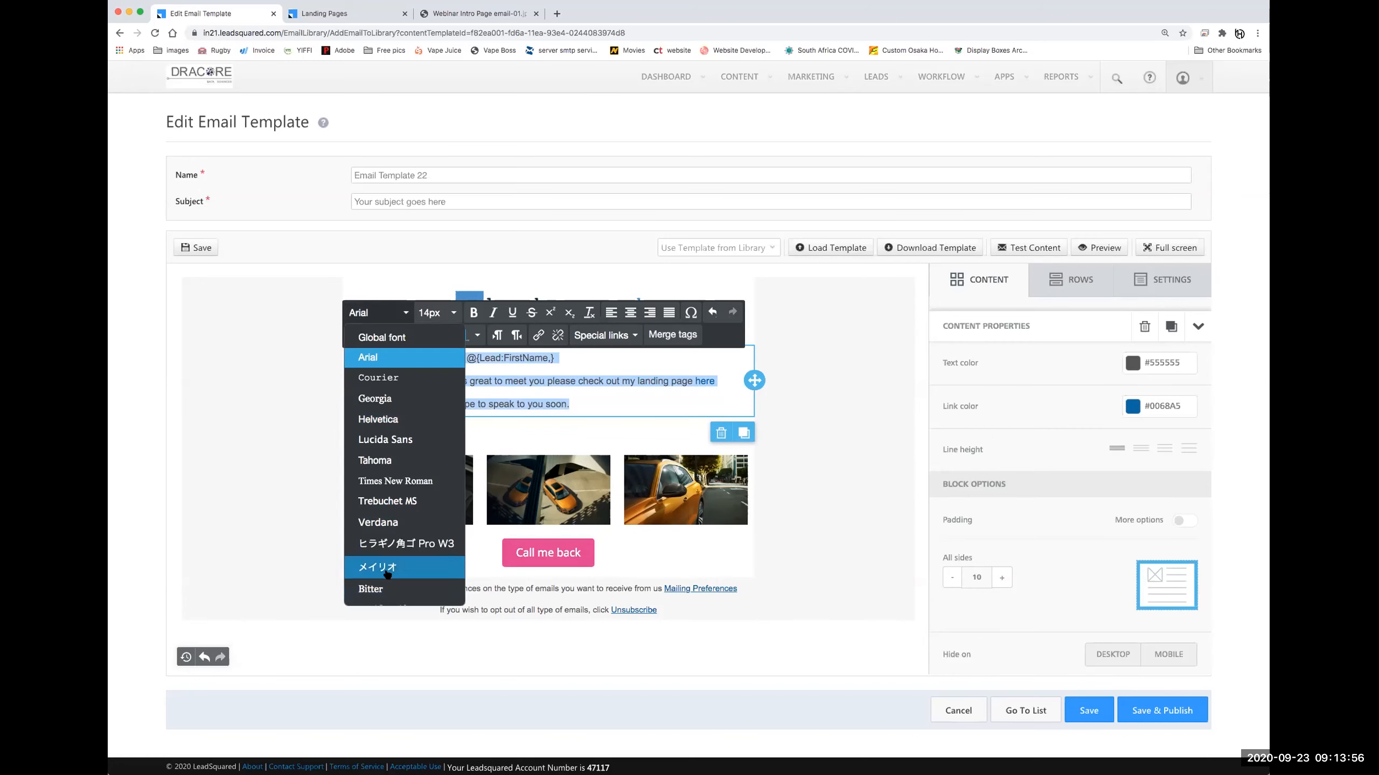
scroll(405, 489, "down", 3)
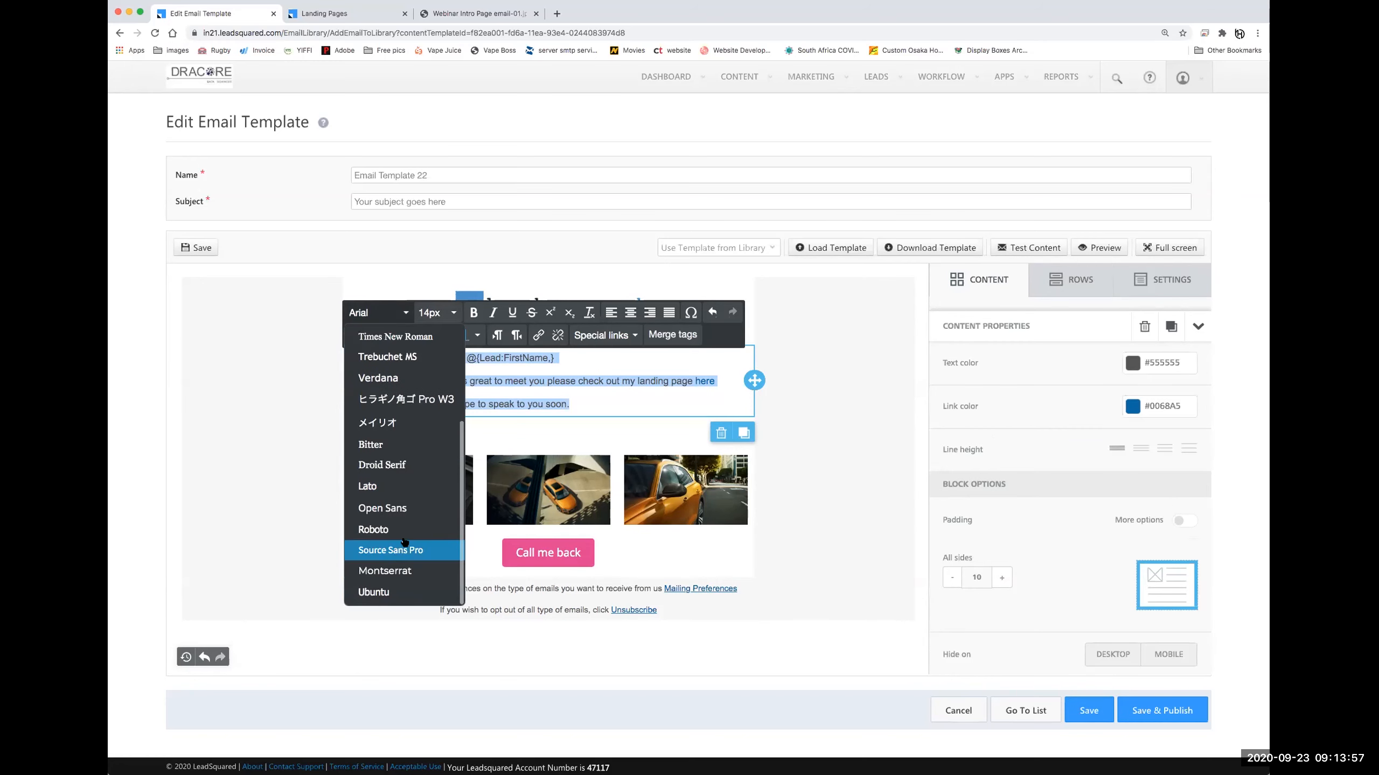
left_click(402, 506)
Add a social icons block directly below the Call me back button and select it for editing
left_click(666, 552)
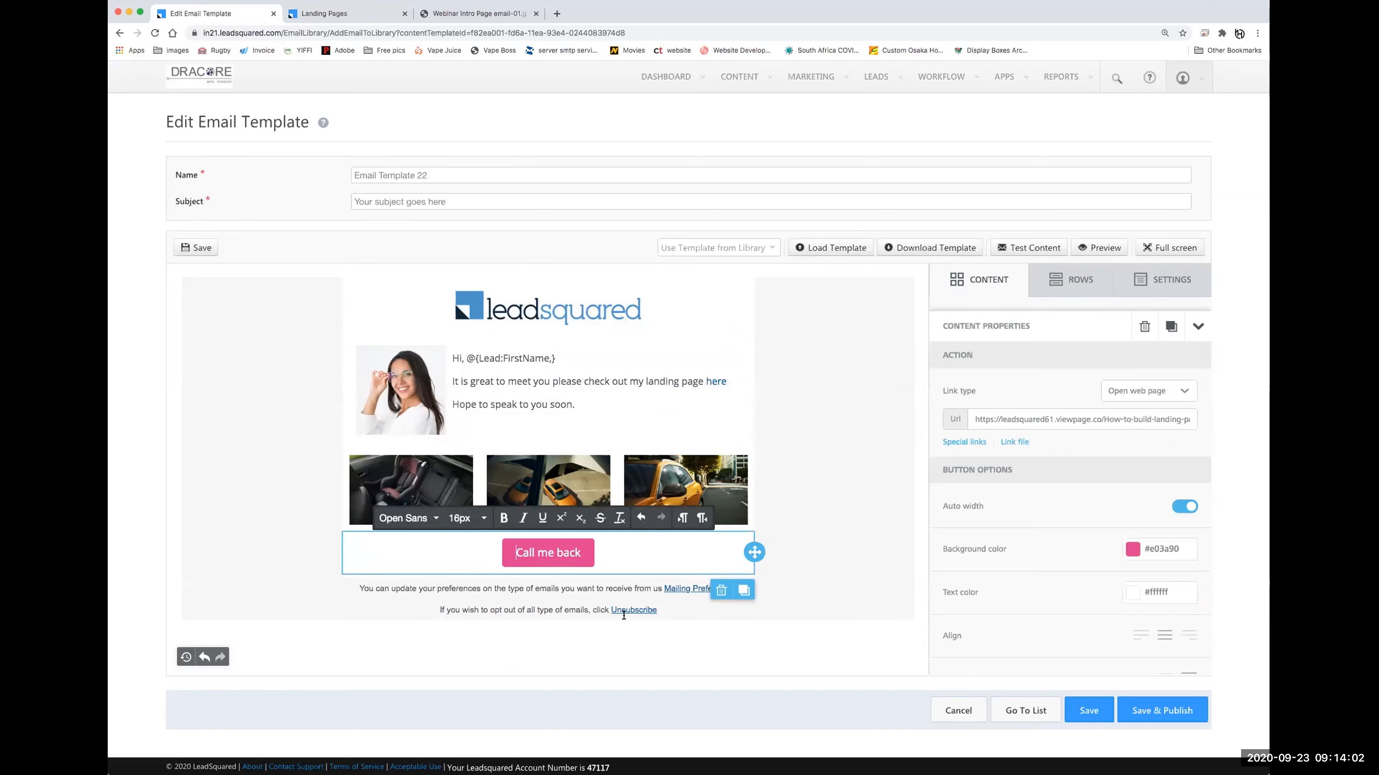
left_click(1075, 286)
left_click(998, 285)
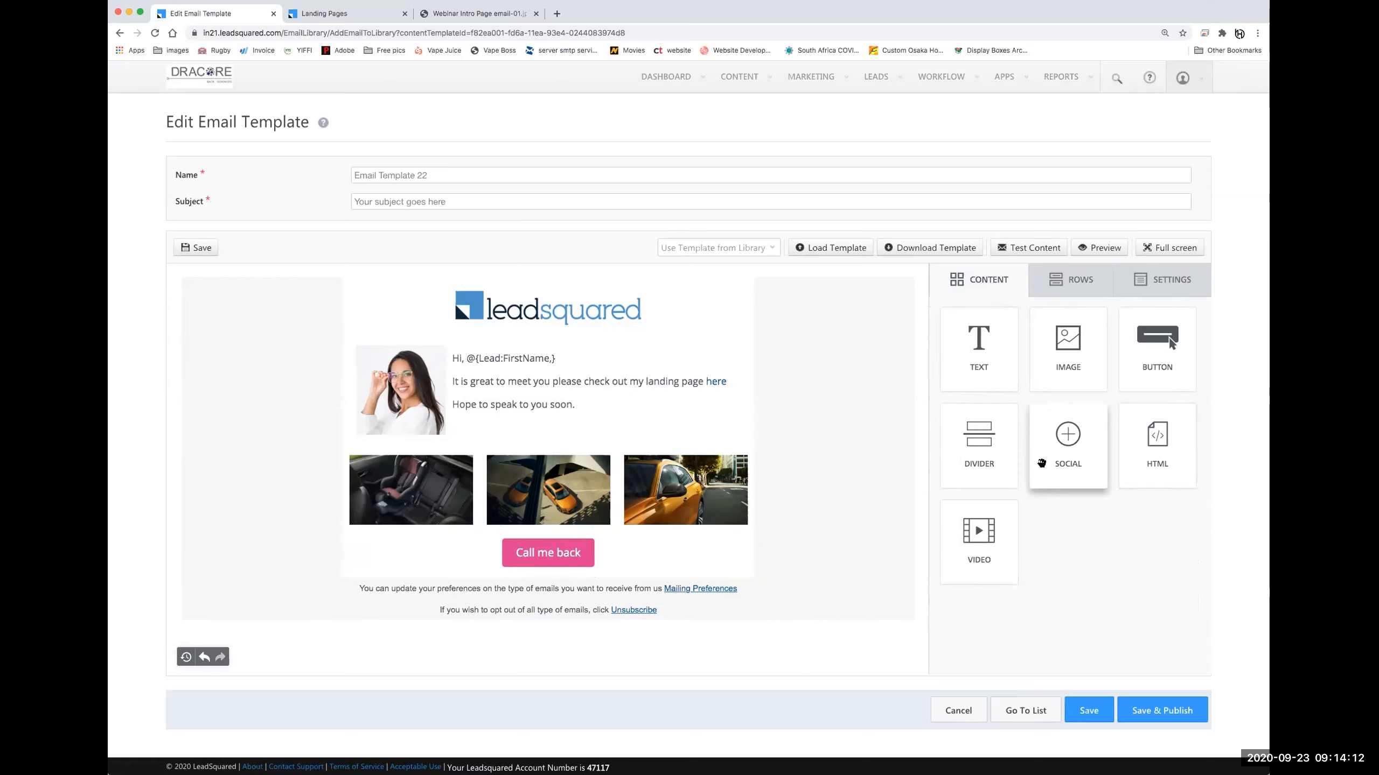
mouse_move(1051, 449)
left_mouse_down()
mouse_move(757, 536)
mouse_move(540, 563)
left_mouse_up()
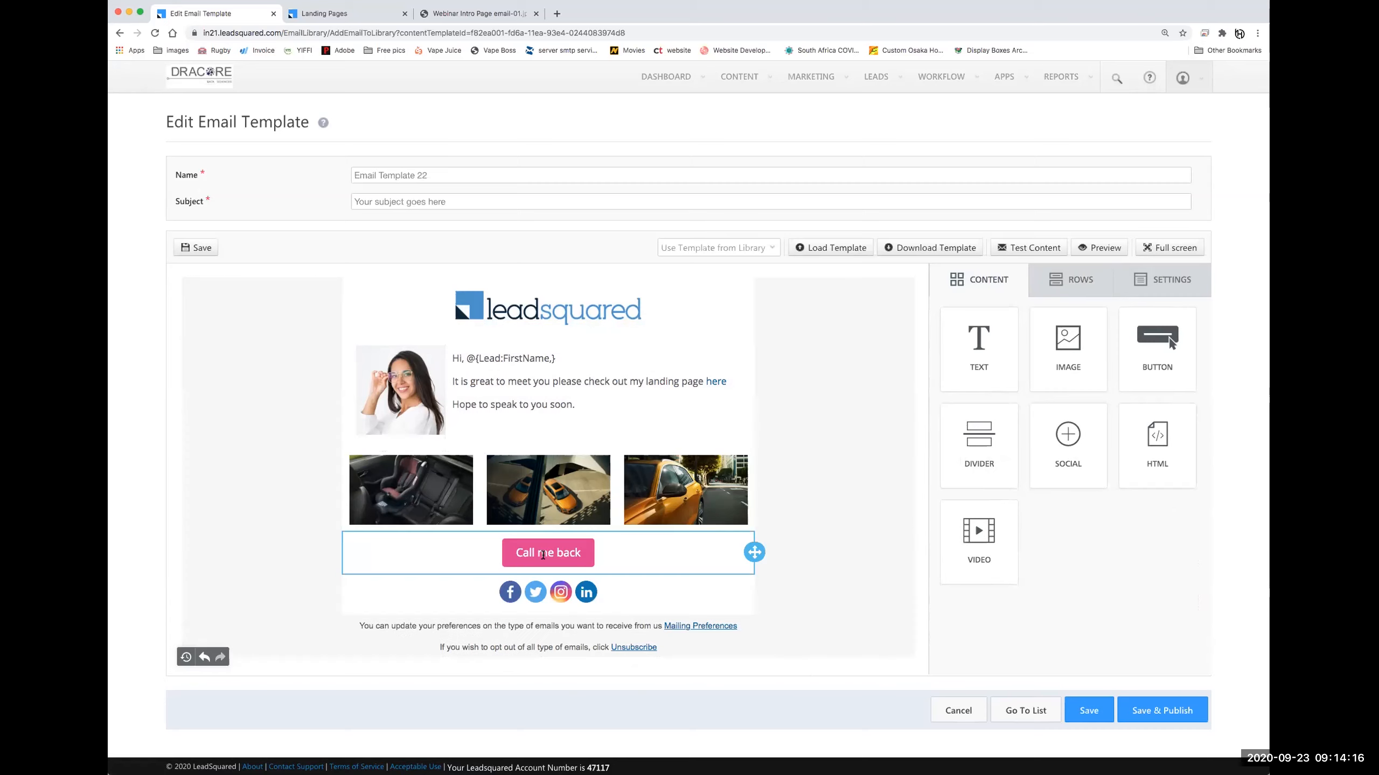
left_click(594, 597)
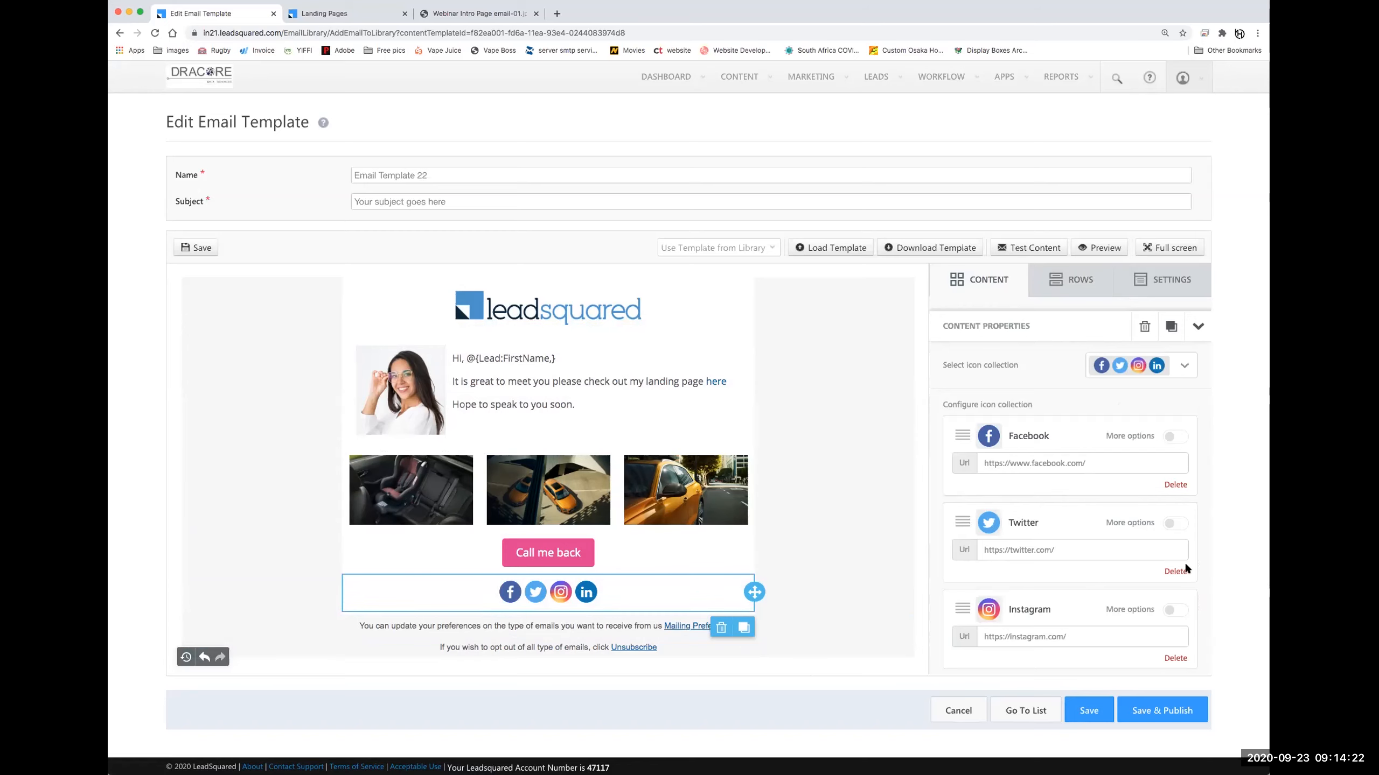
Try the white outlined-circle icon collection and the dark filled-circle collection on the social block
scroll(1075, 542, "down", 5)
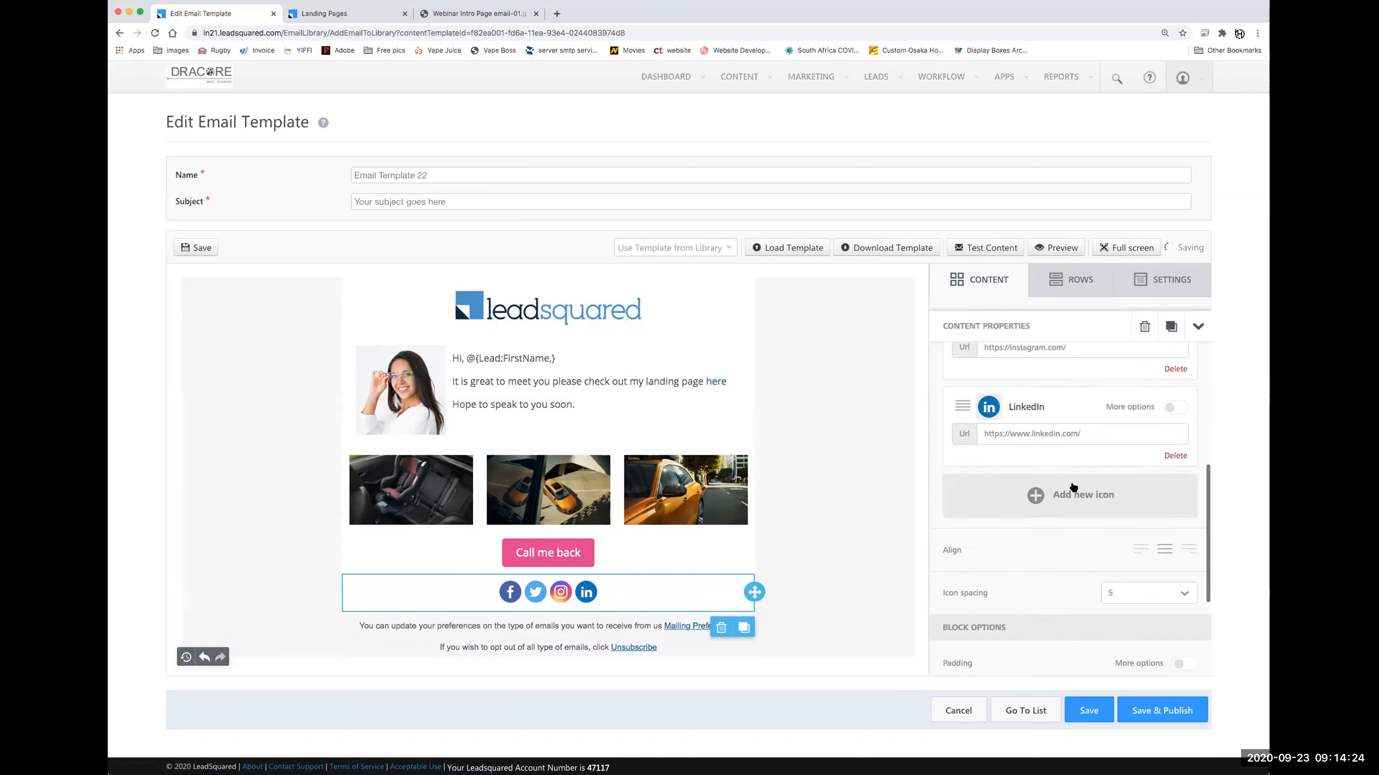
scroll(1074, 489, "up", 5)
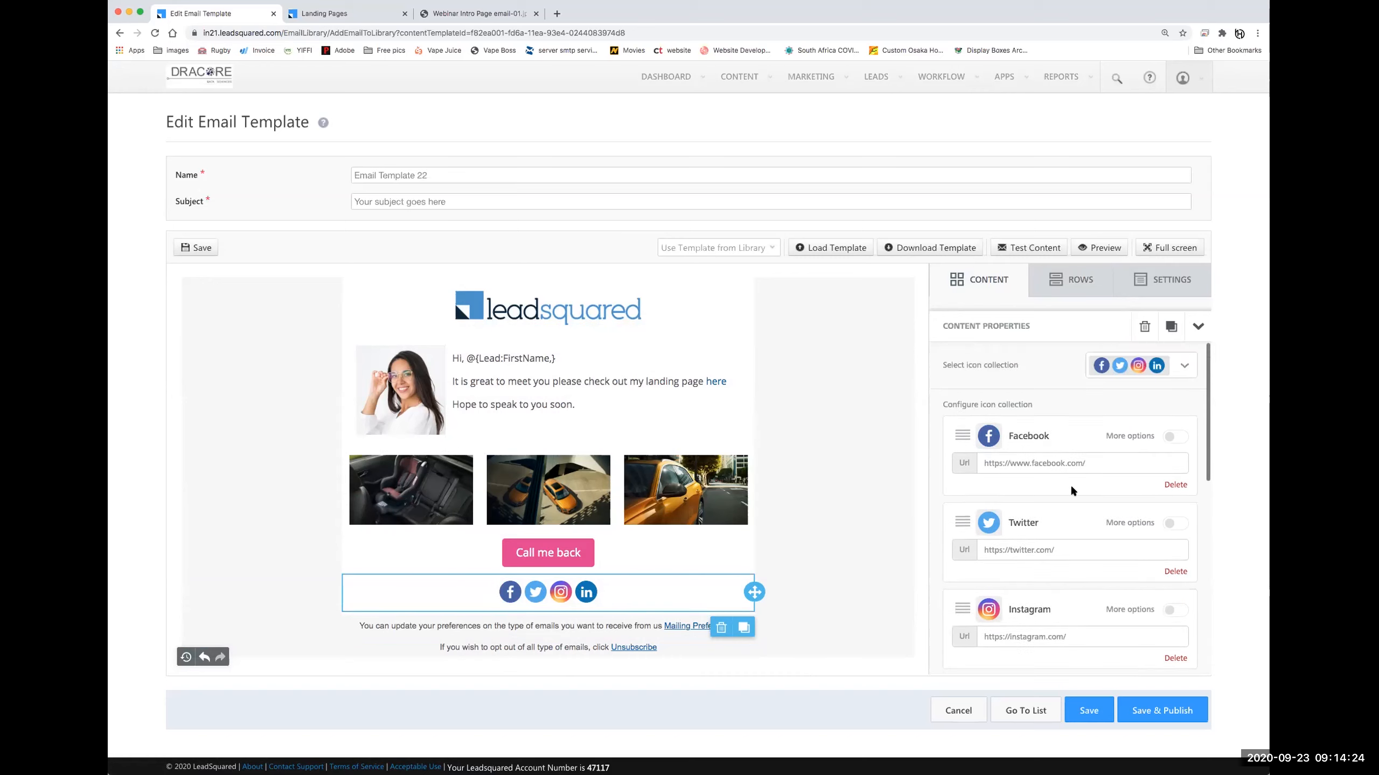
left_click(1185, 365)
scroll(1137, 521, "down", 5)
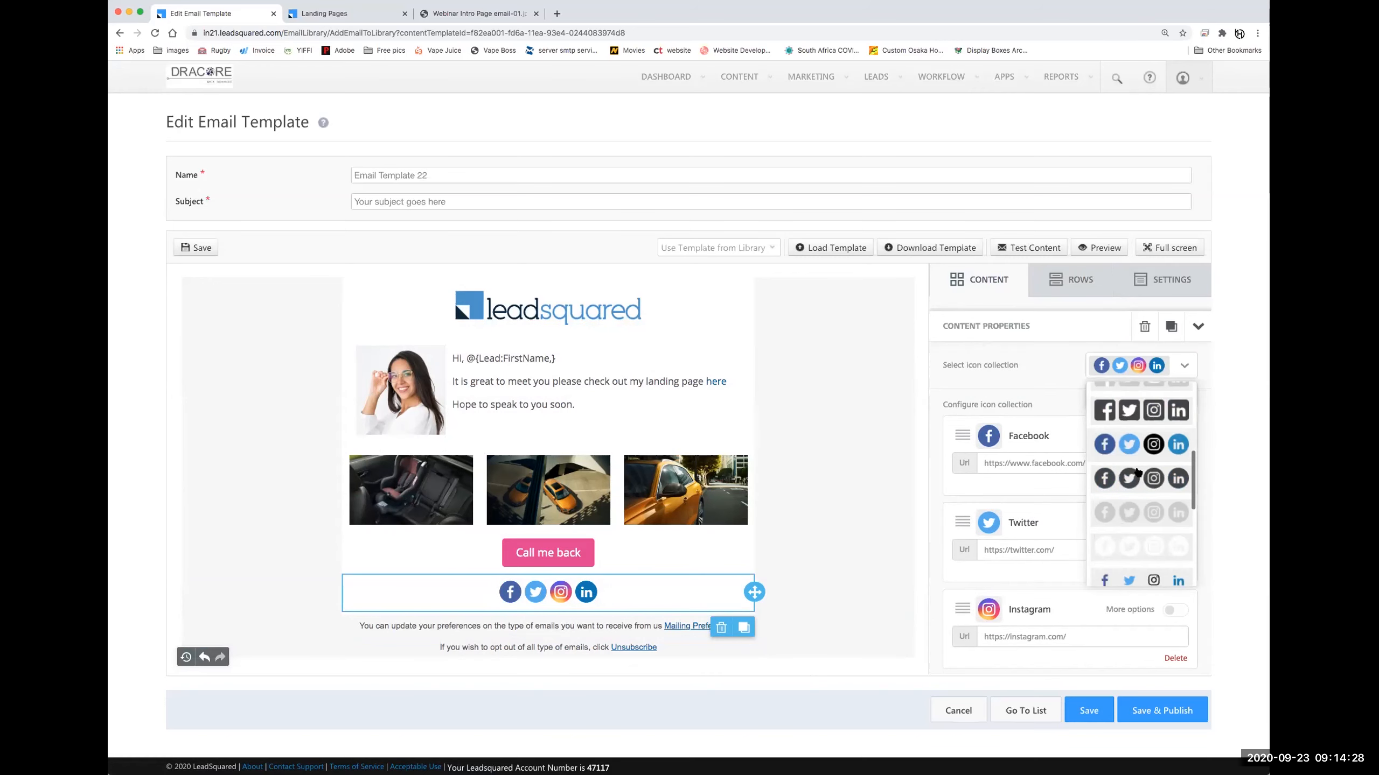
scroll(1136, 521, "down", 3)
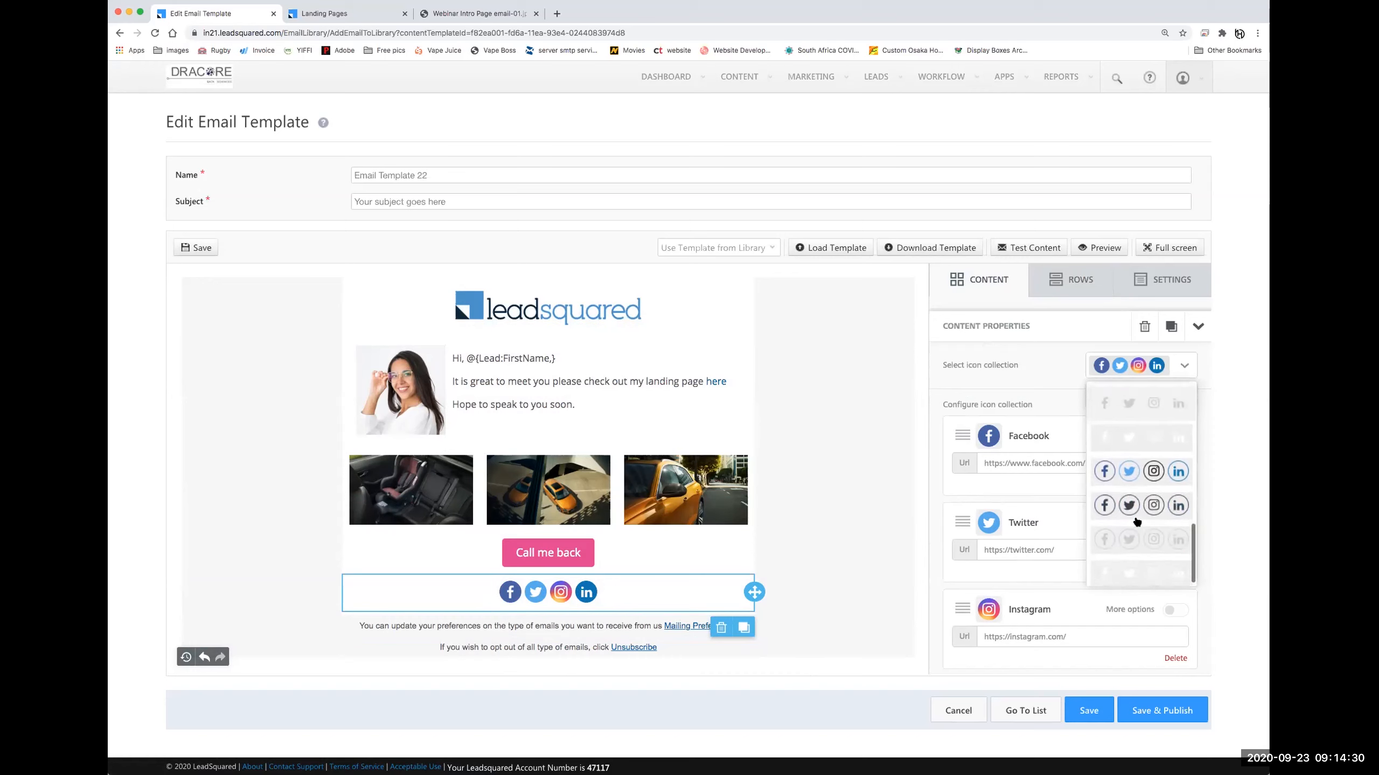
scroll(1137, 523, "up", 4)
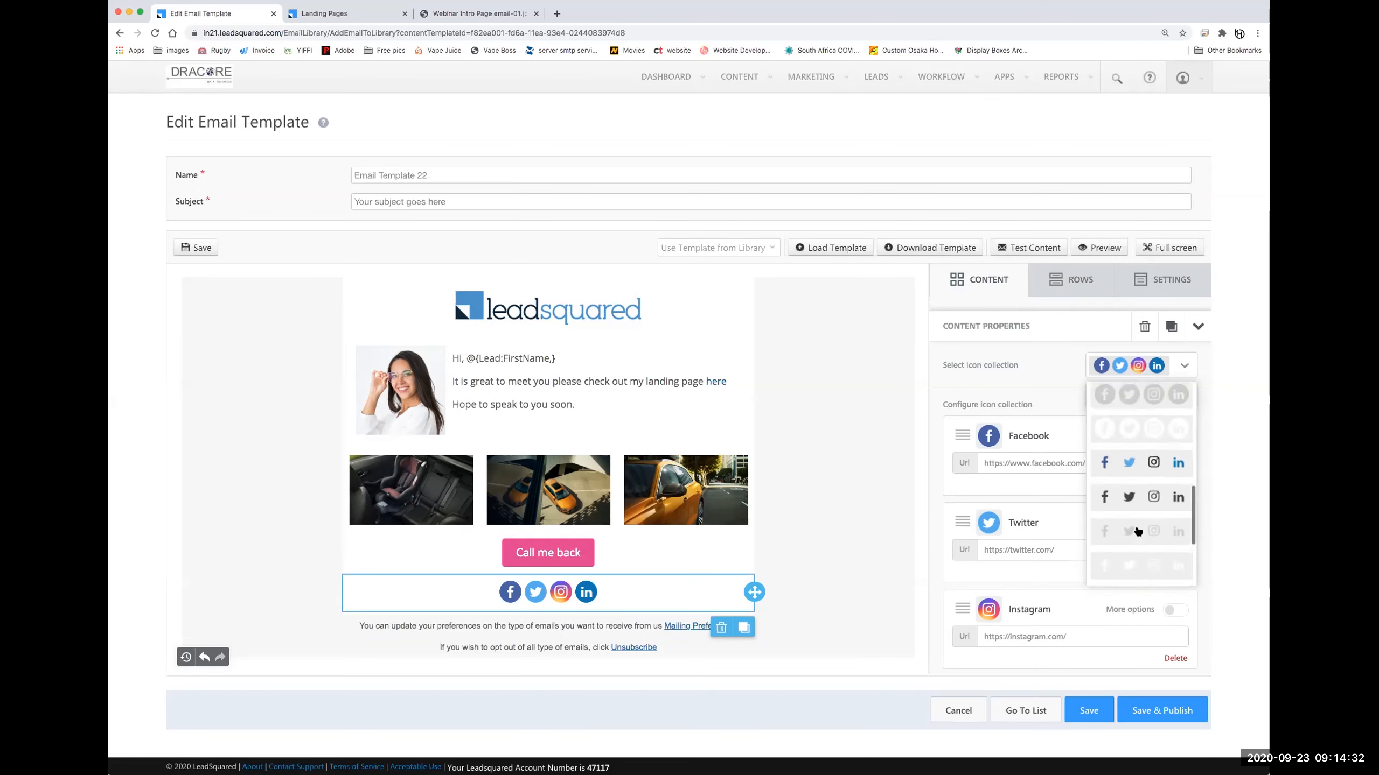
scroll(1139, 523, "down", 4)
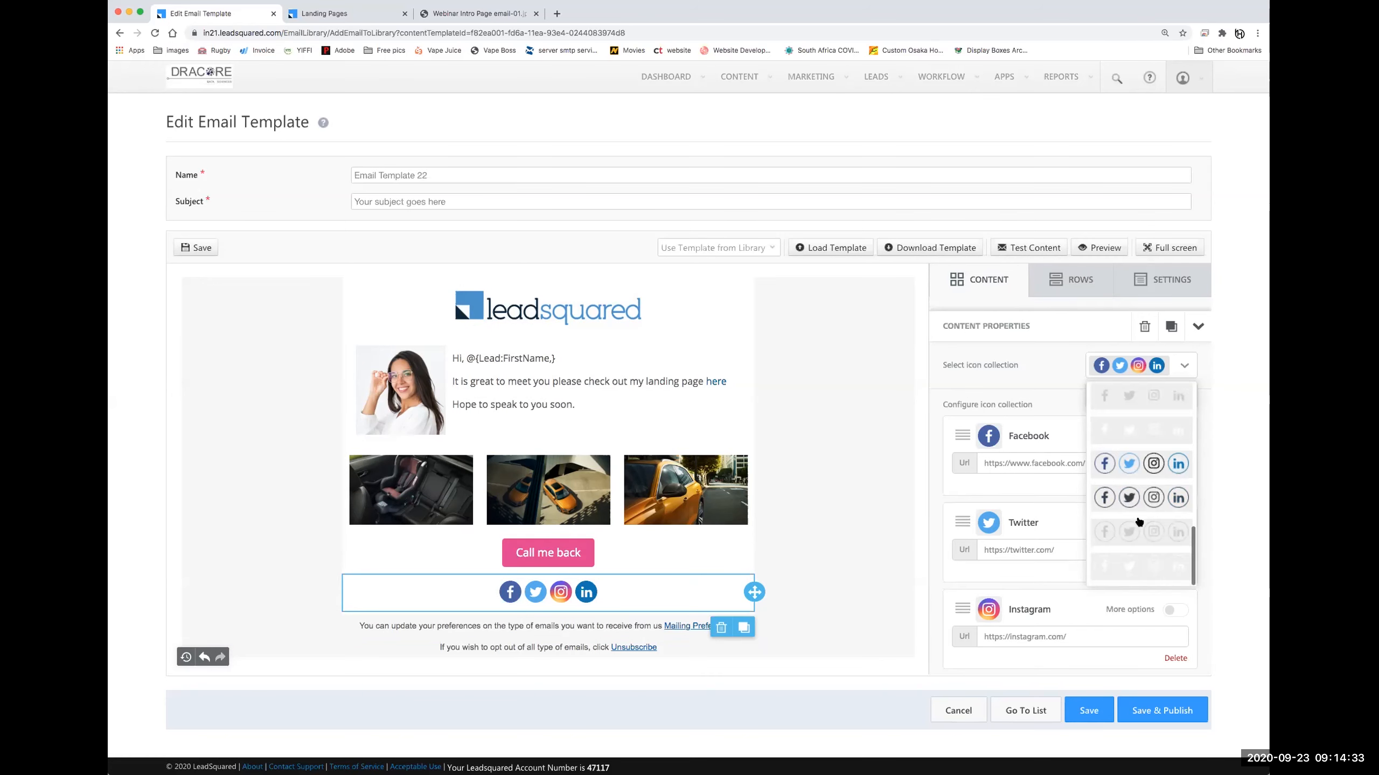
left_click(1130, 567)
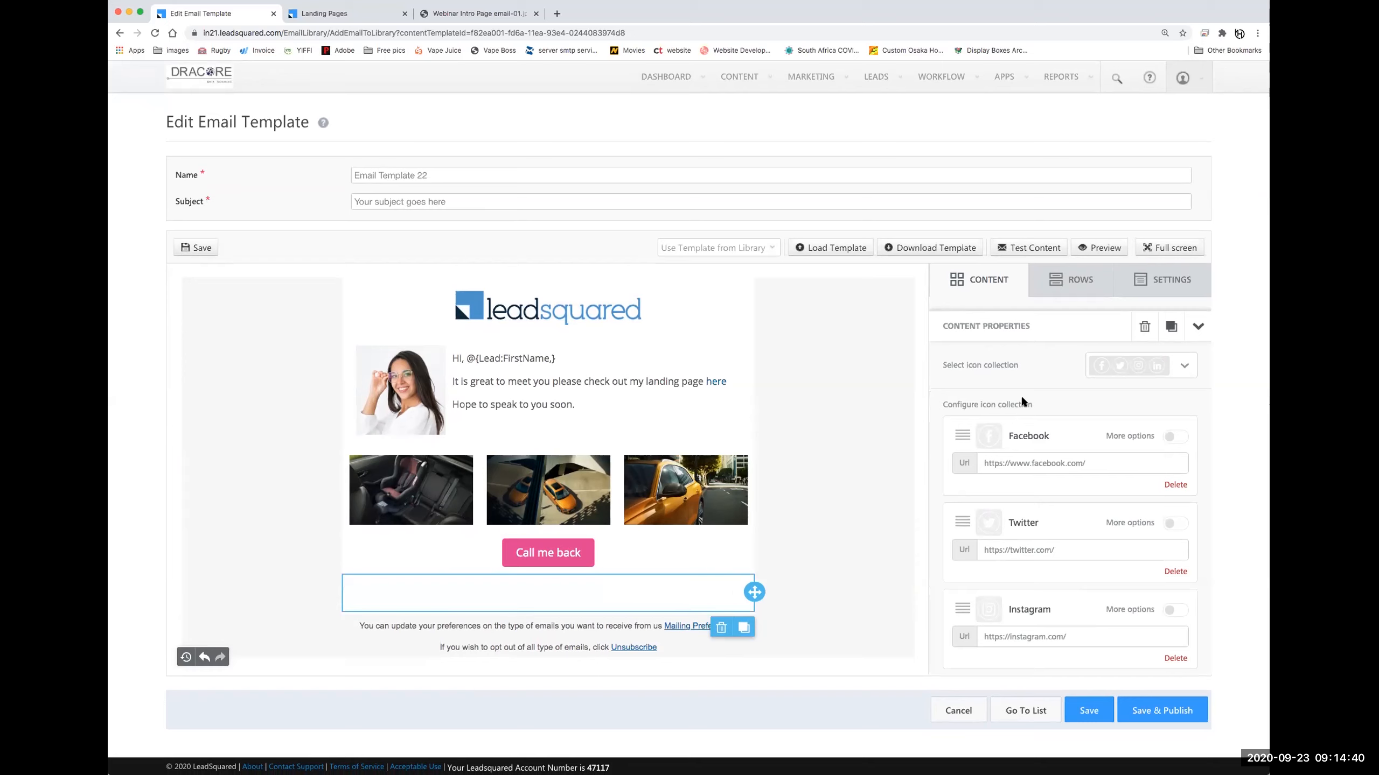
left_click(1117, 361)
left_click(1101, 496)
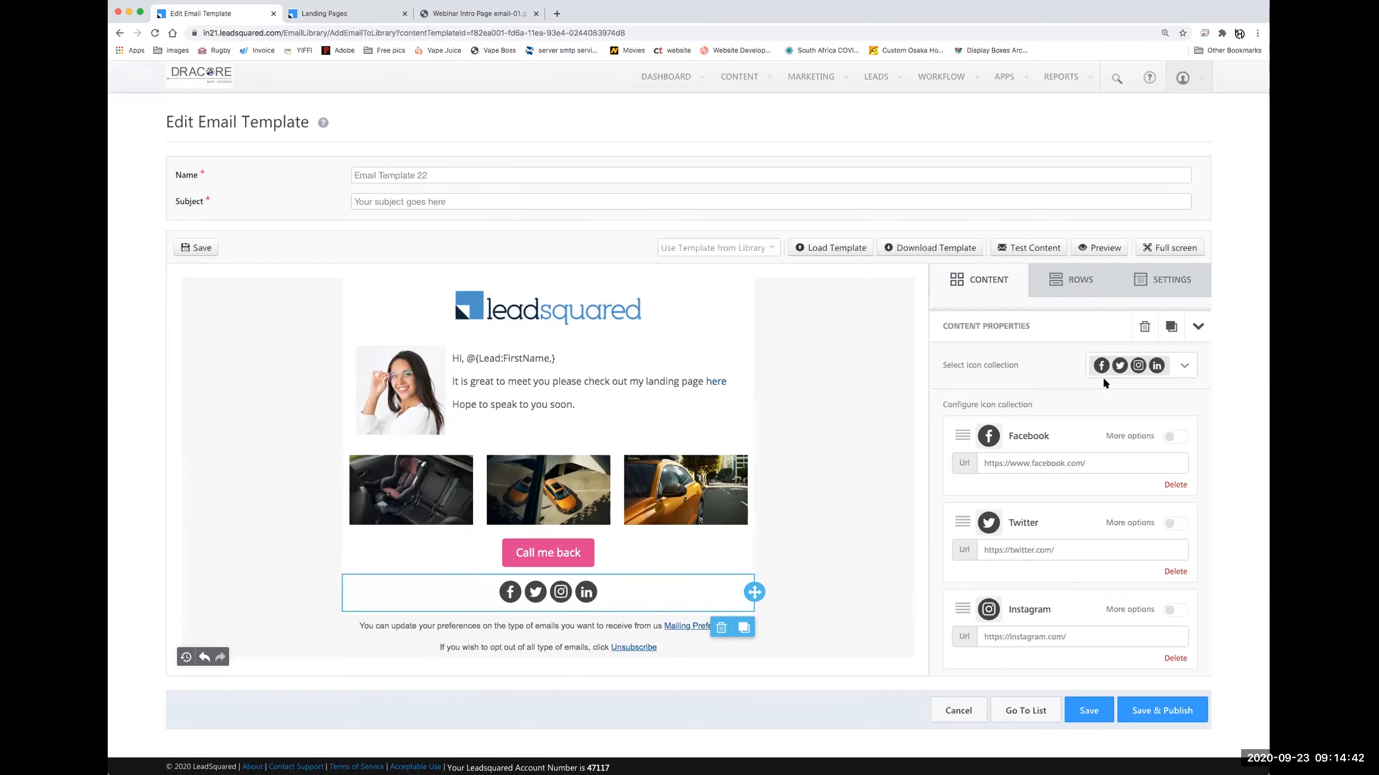
Apply the light grey icon collection without circles to the social block
left_click(1105, 361)
scroll(1119, 490, "down", 3)
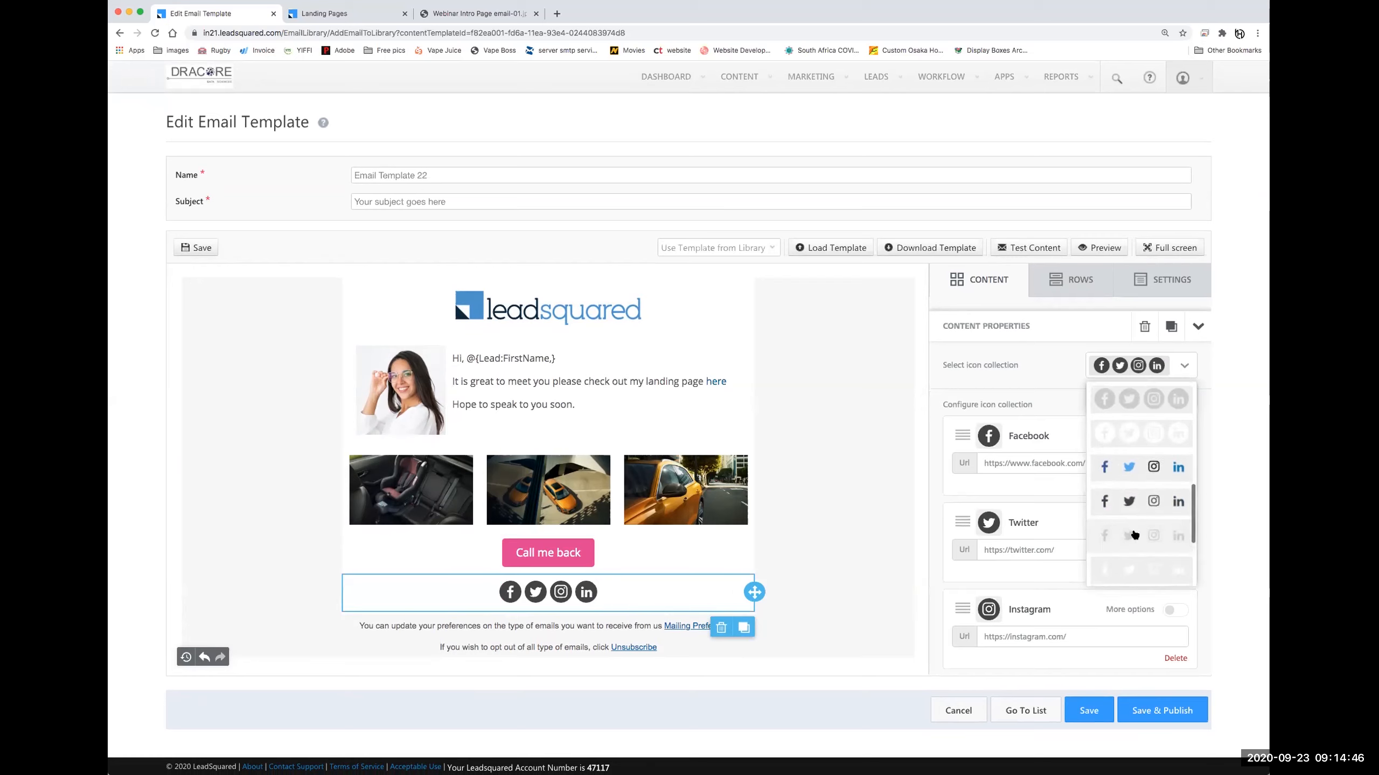
left_click(1122, 526)
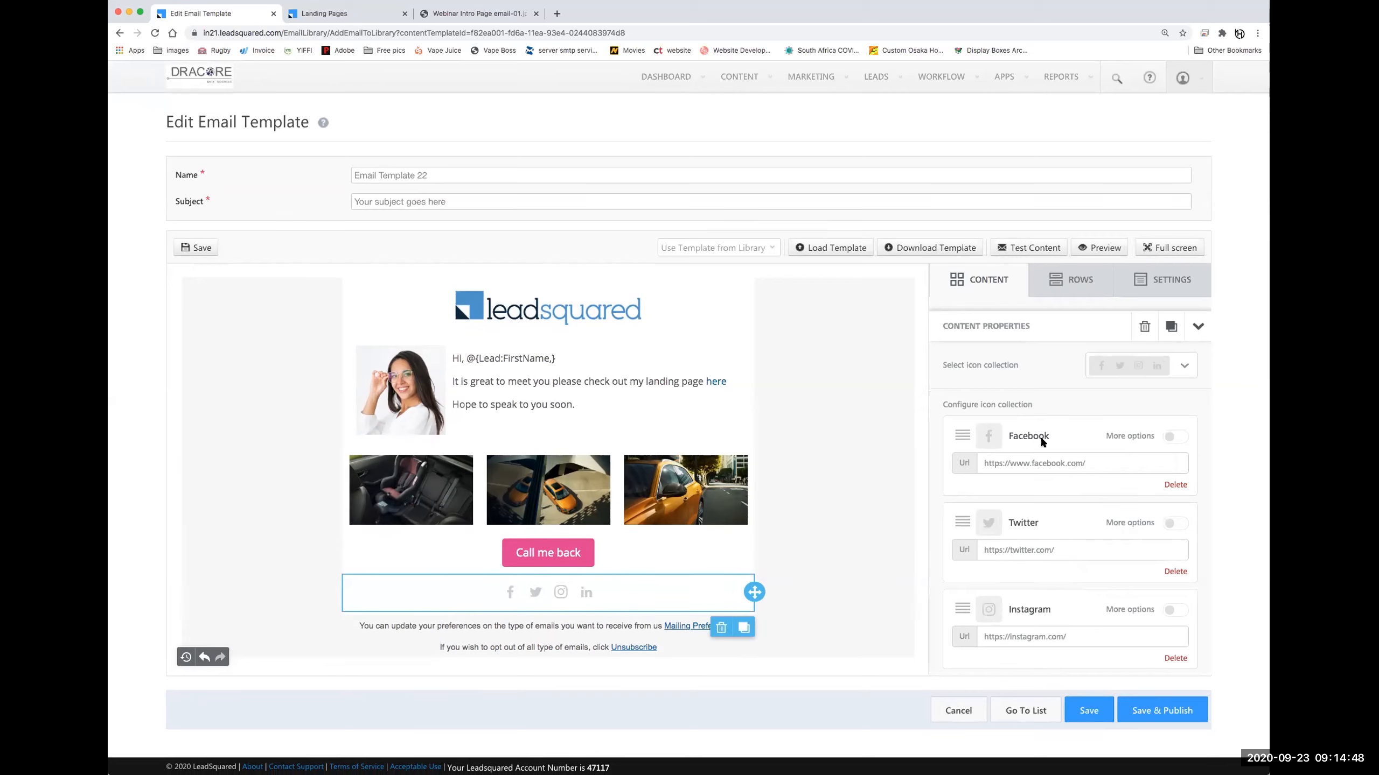
Delete the Twitter, Instagram, LinkedIn and Facebook icons from the social block
scroll(1075, 485, "down", 5)
scroll(1072, 492, "up", 4)
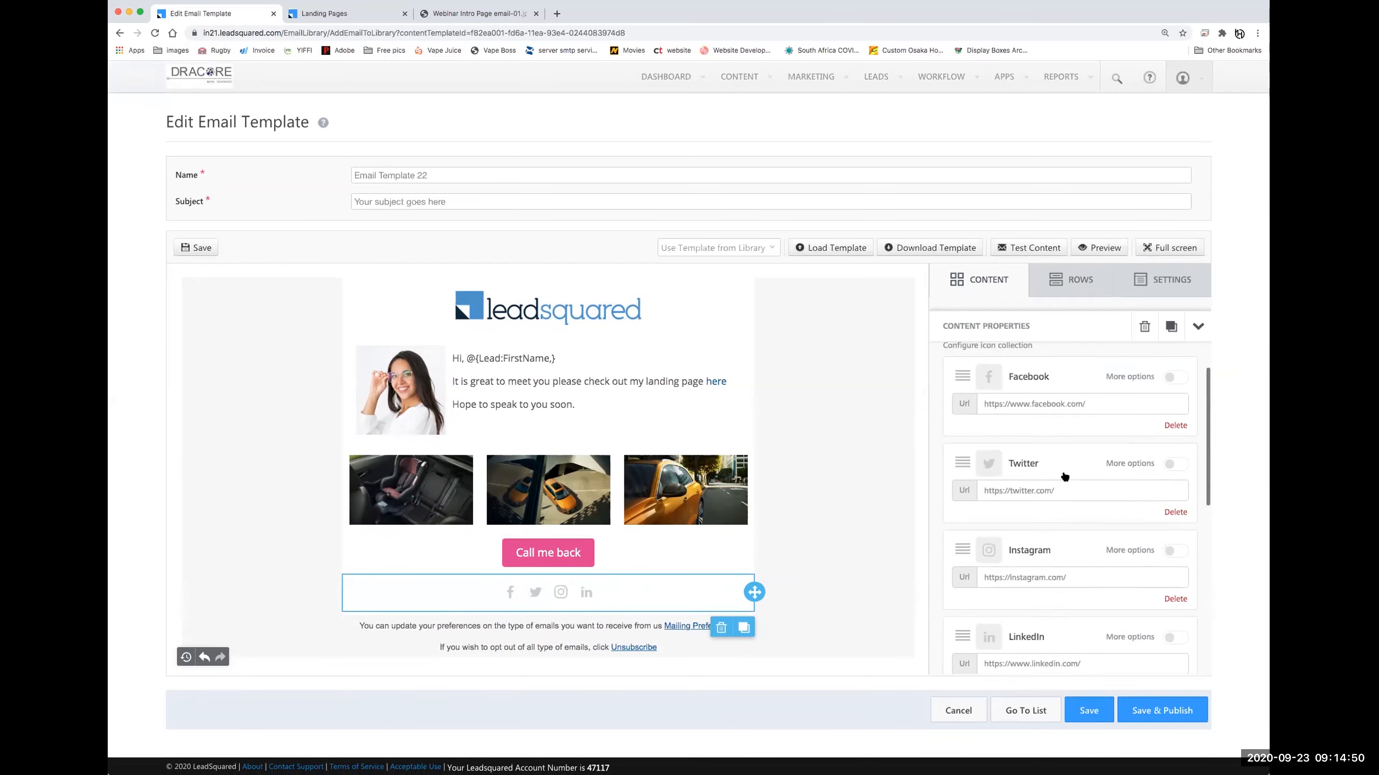
scroll(1072, 502, "down", 2)
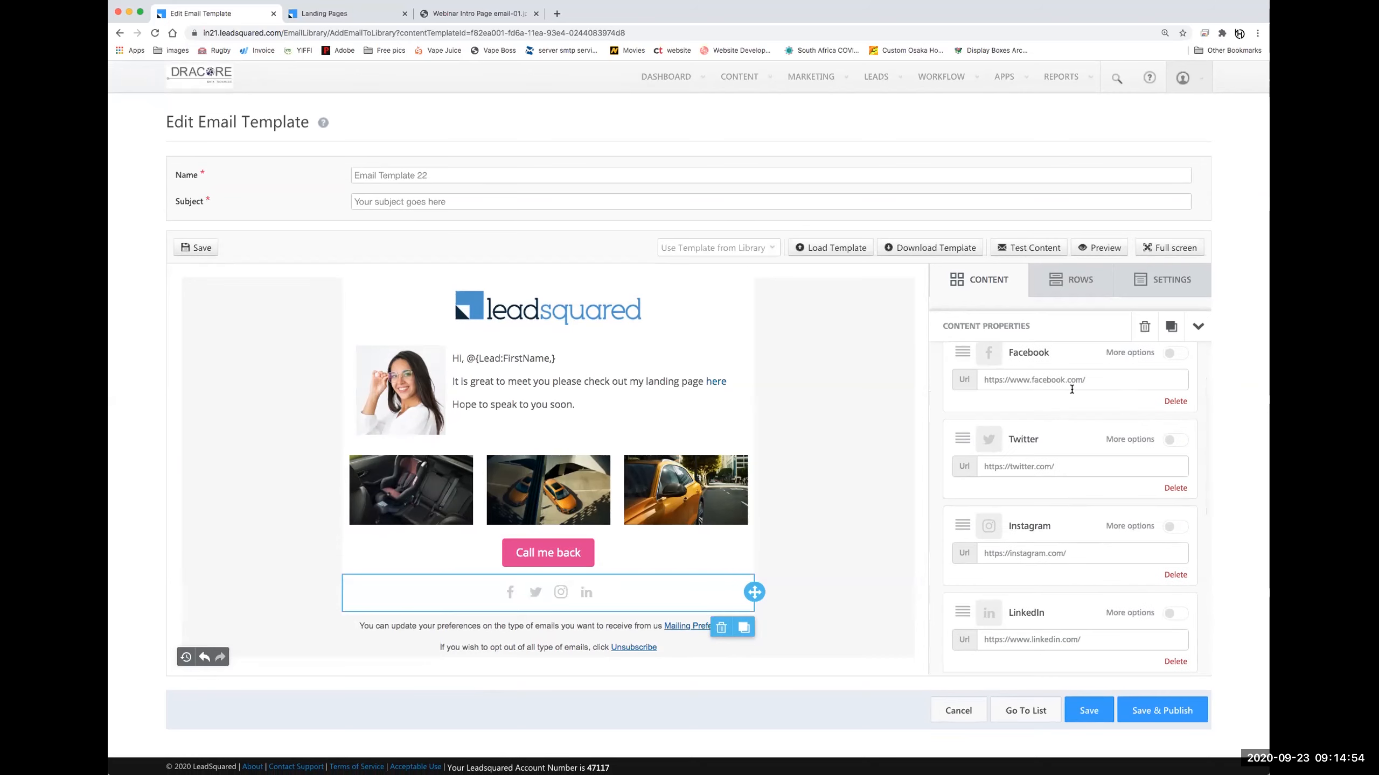
scroll(1062, 539, "up", 2)
left_click(1175, 528)
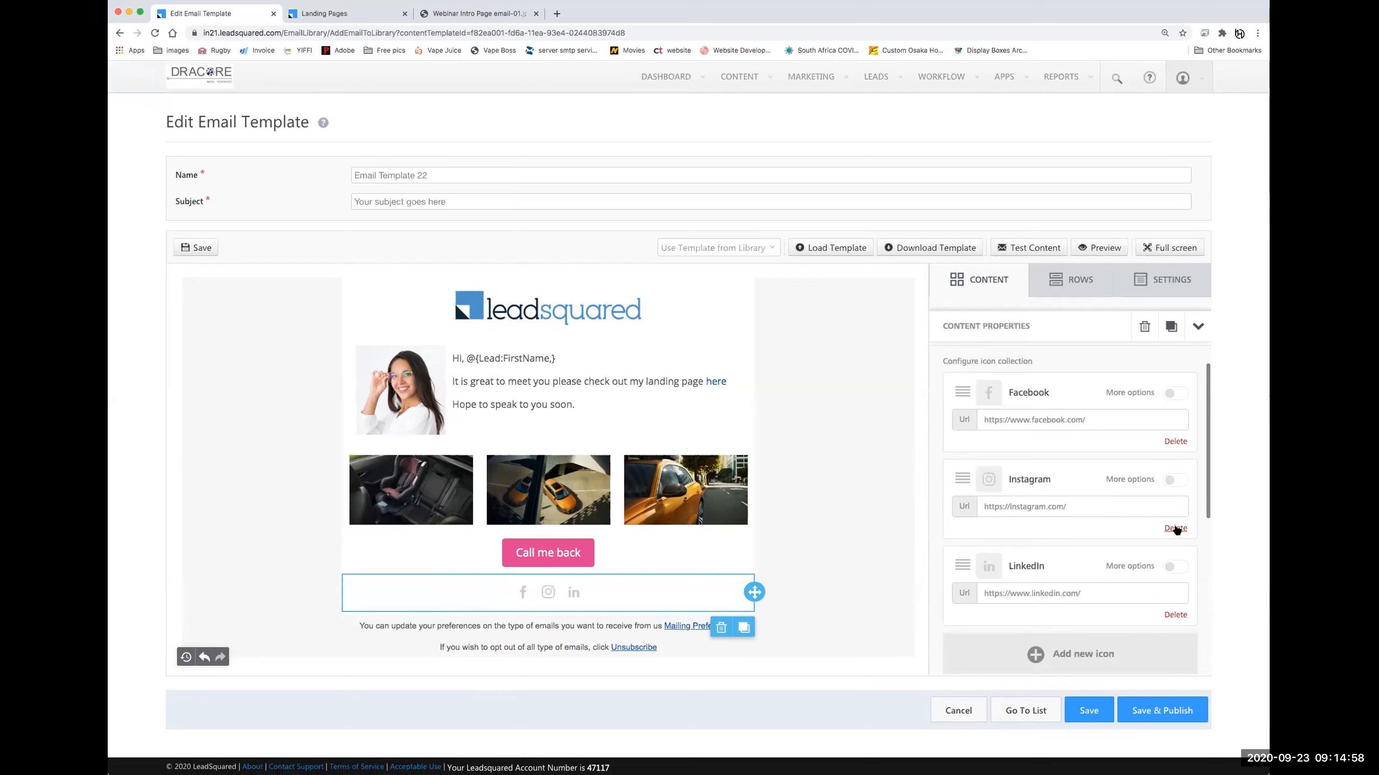
left_click(1175, 527)
left_click(1175, 528)
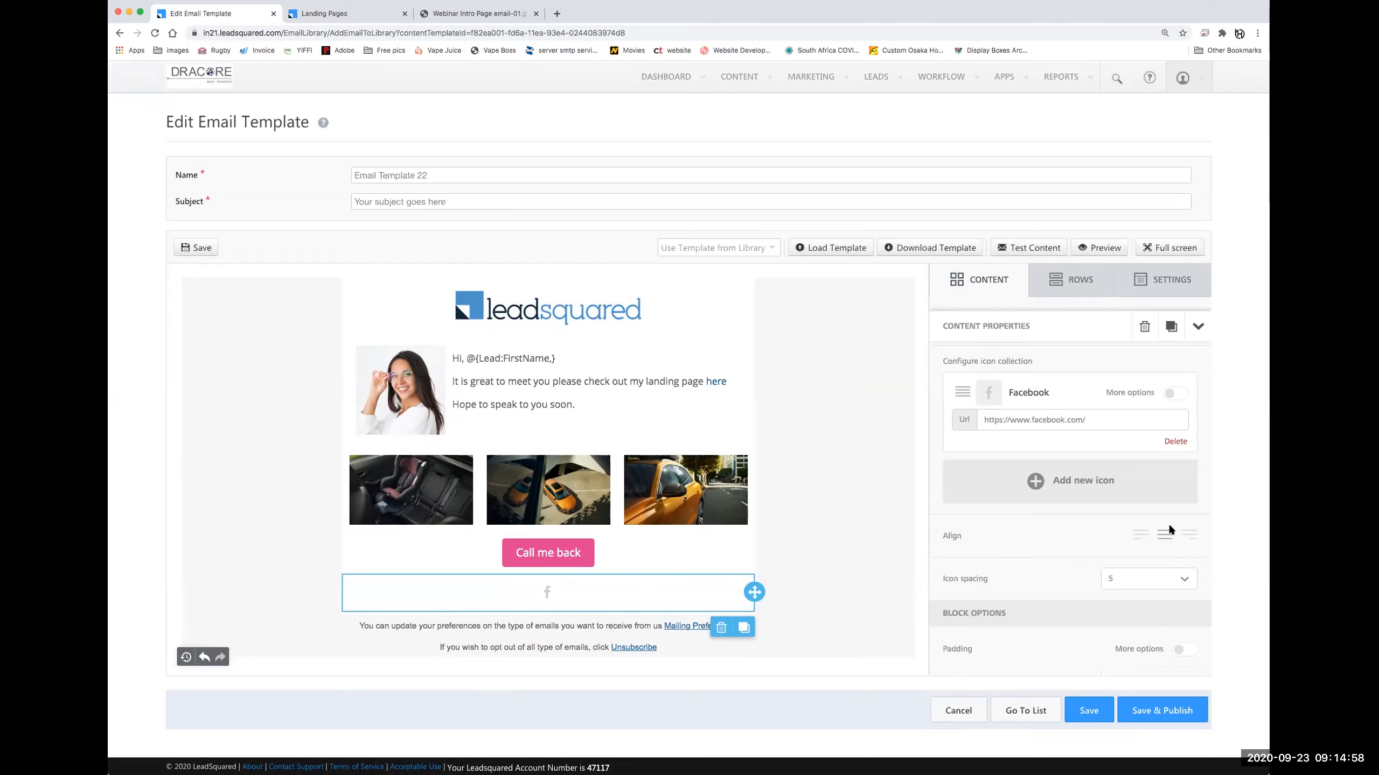
left_click(1174, 441)
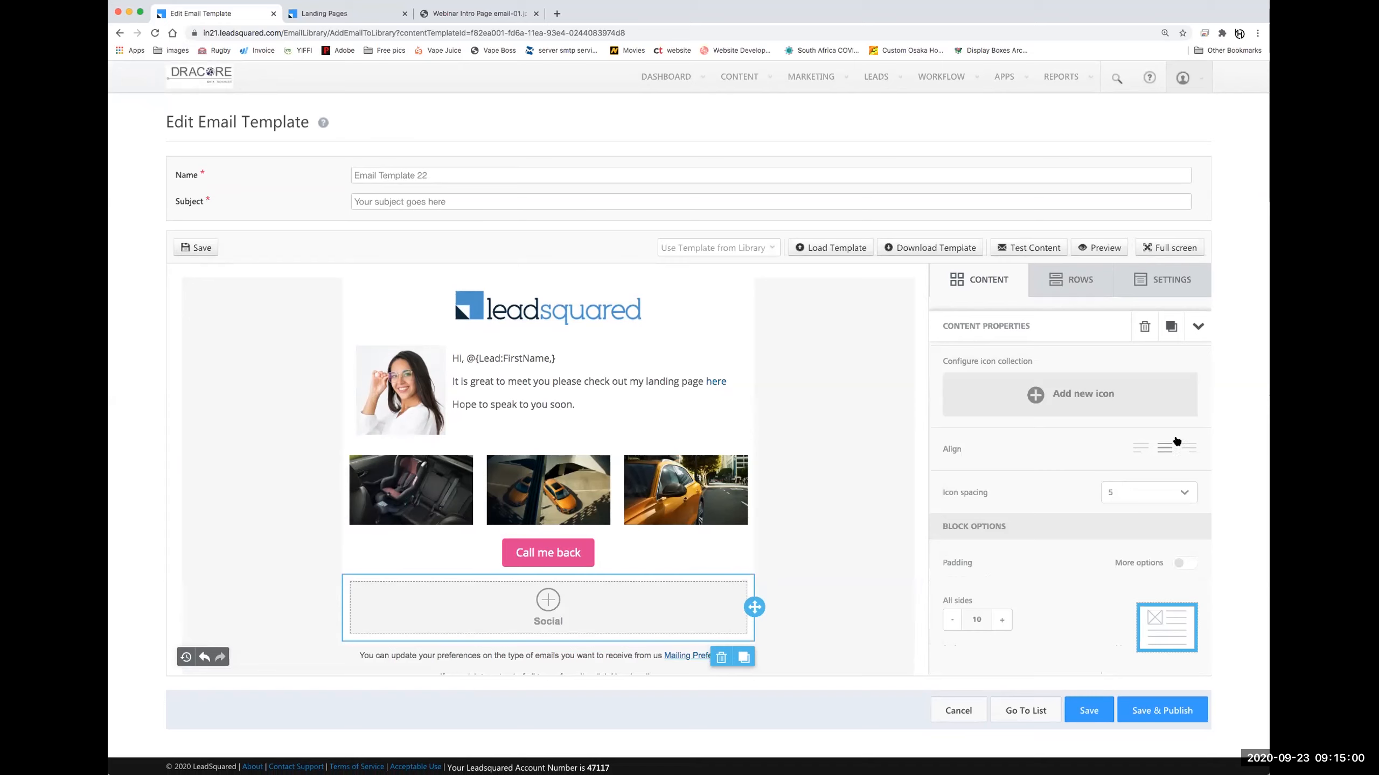
Add Facebook, YouTube and LinkedIn follow icons to the empty social block
left_click(1077, 395)
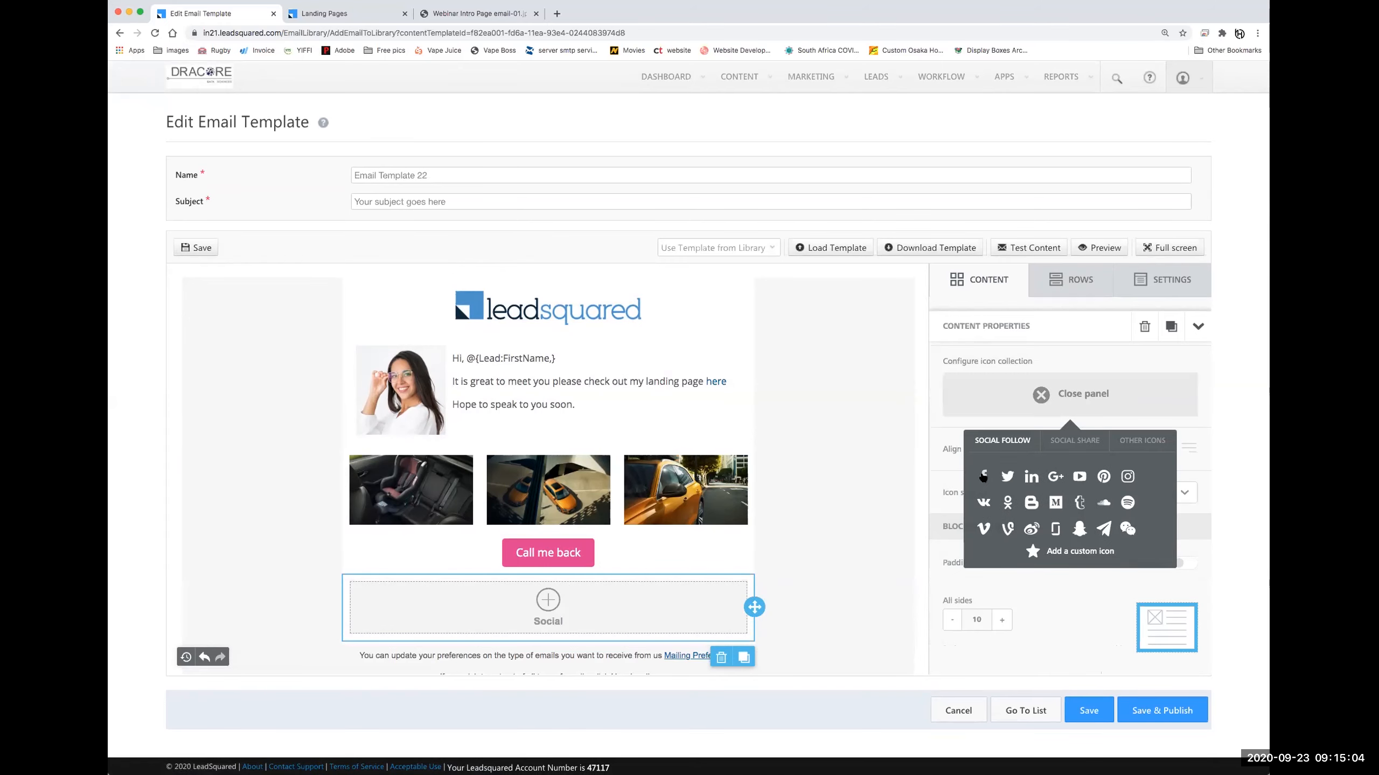
left_click(982, 476)
left_click(1066, 480)
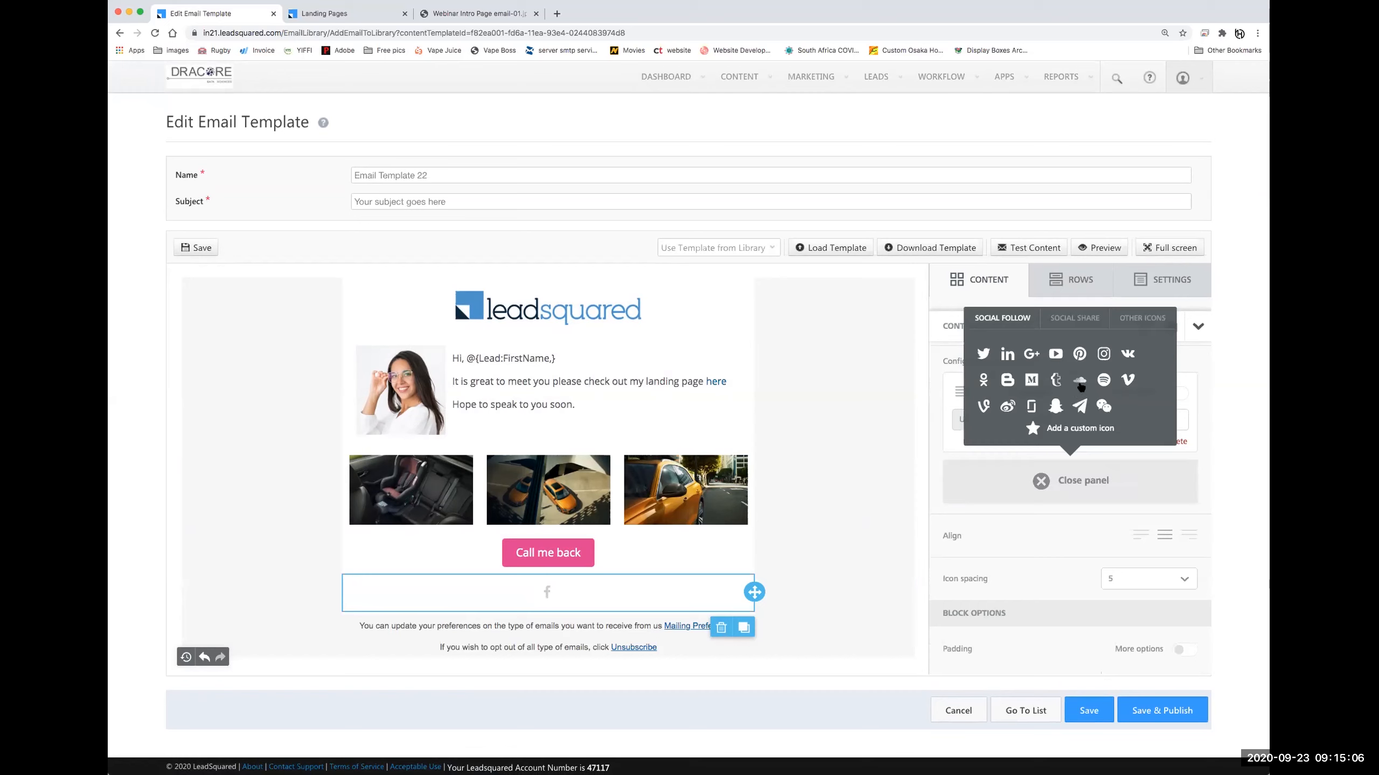
left_click(1054, 354)
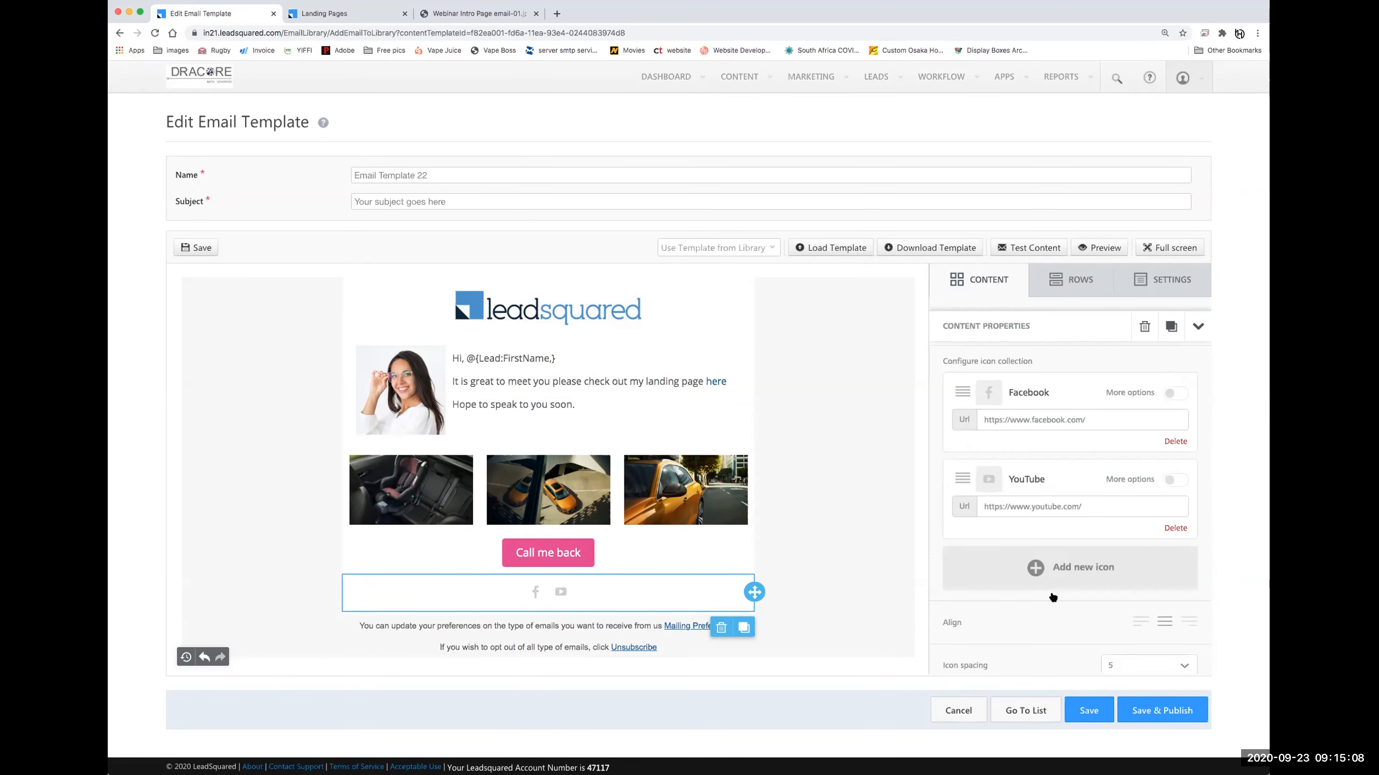
left_click(1061, 562)
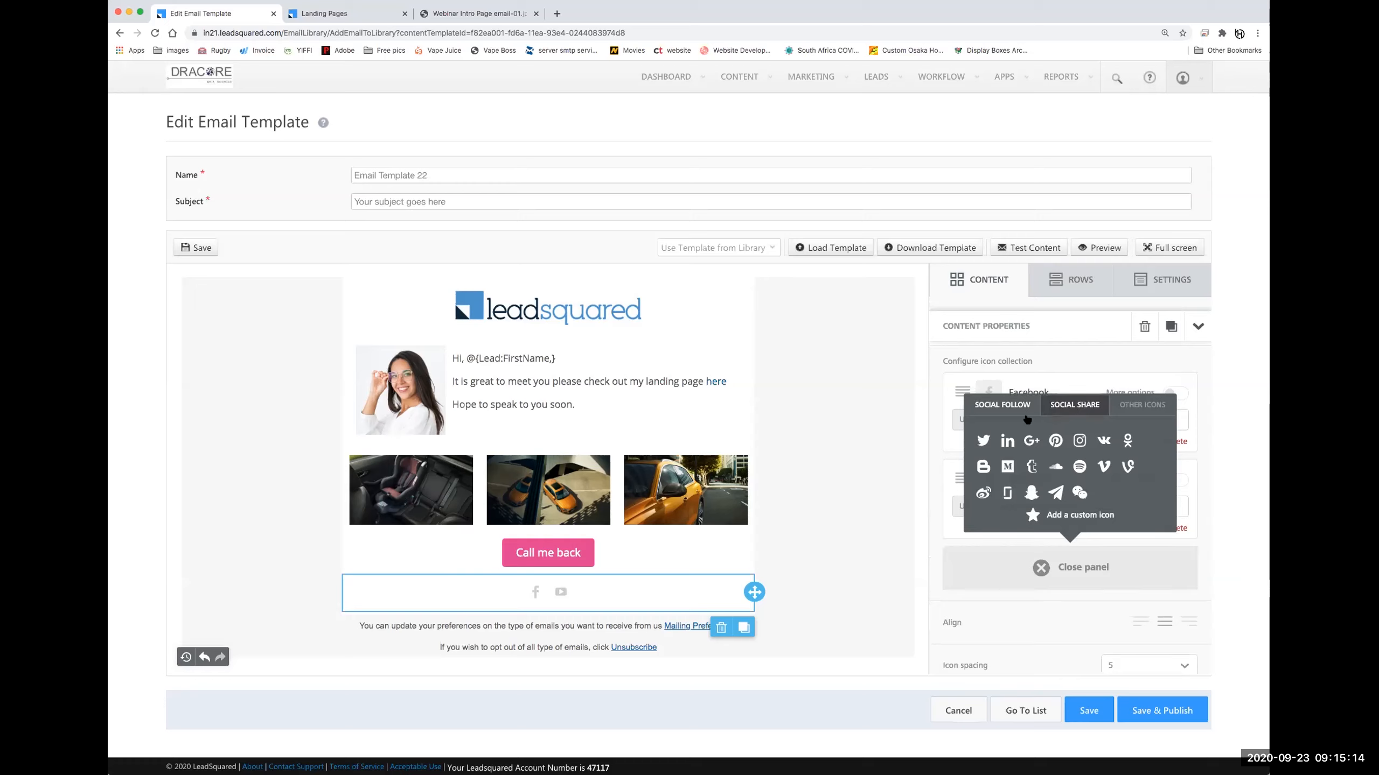
left_click(1006, 441)
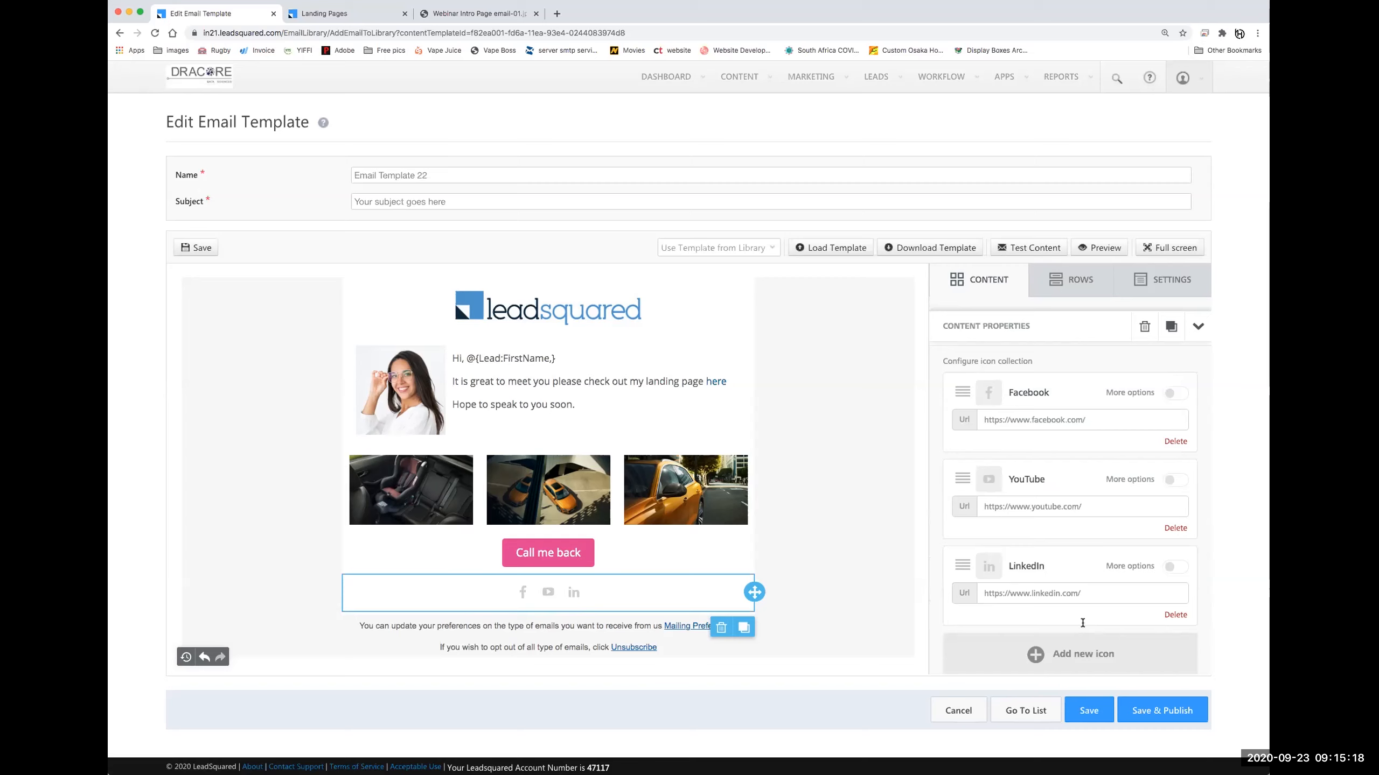
triple_click(1001, 418)
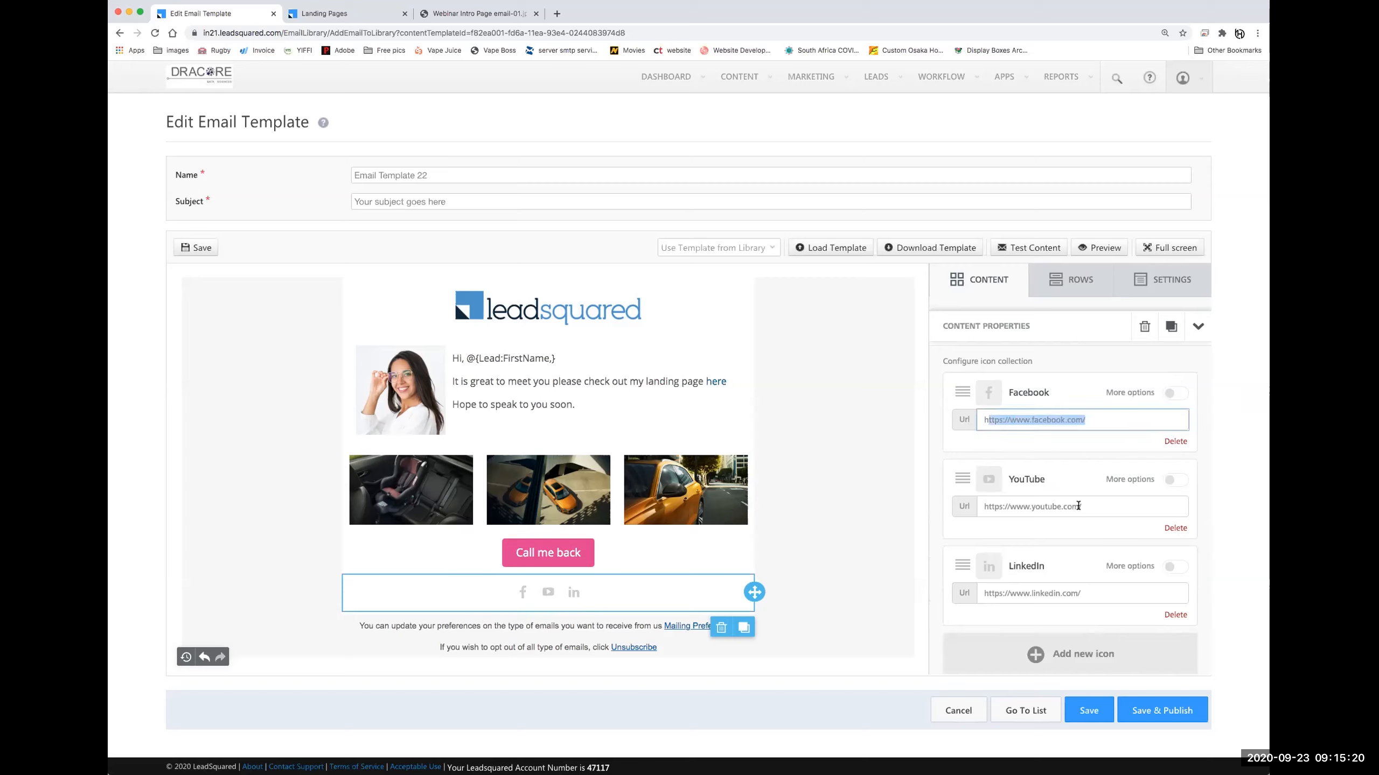
triple_click(984, 505)
left_click_drag(1084, 590, 976, 597)
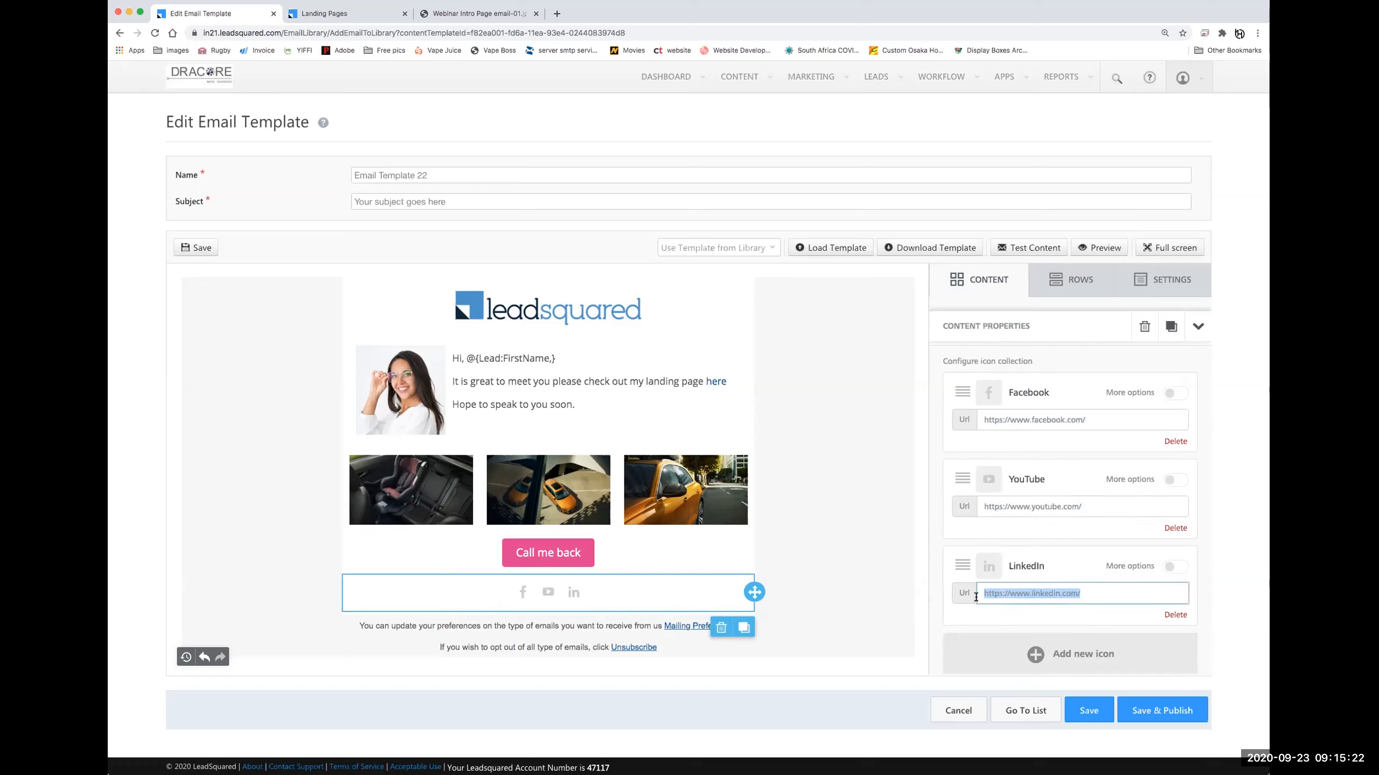
left_click_drag(1088, 416, 967, 416)
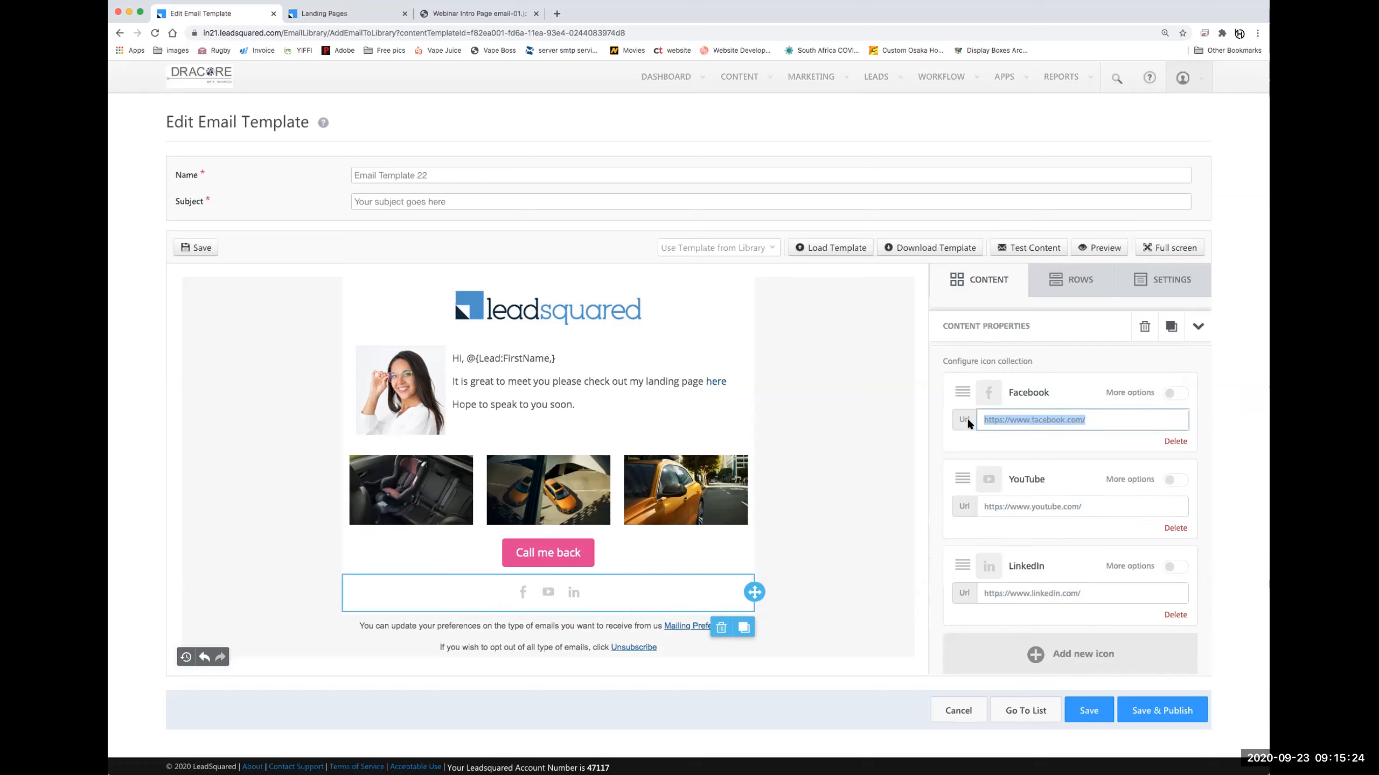
triple_click(1014, 506)
left_click(985, 506)
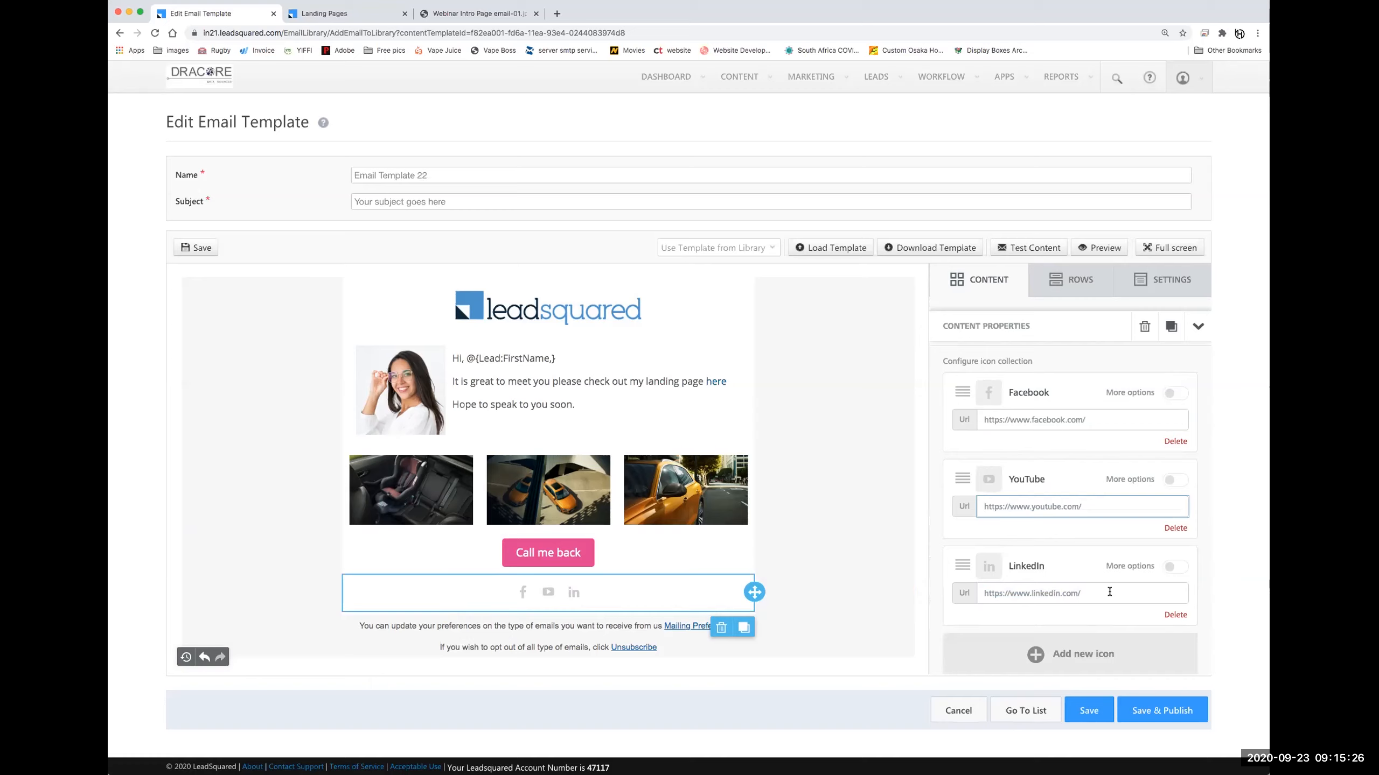
left_click_drag(1110, 592, 965, 593)
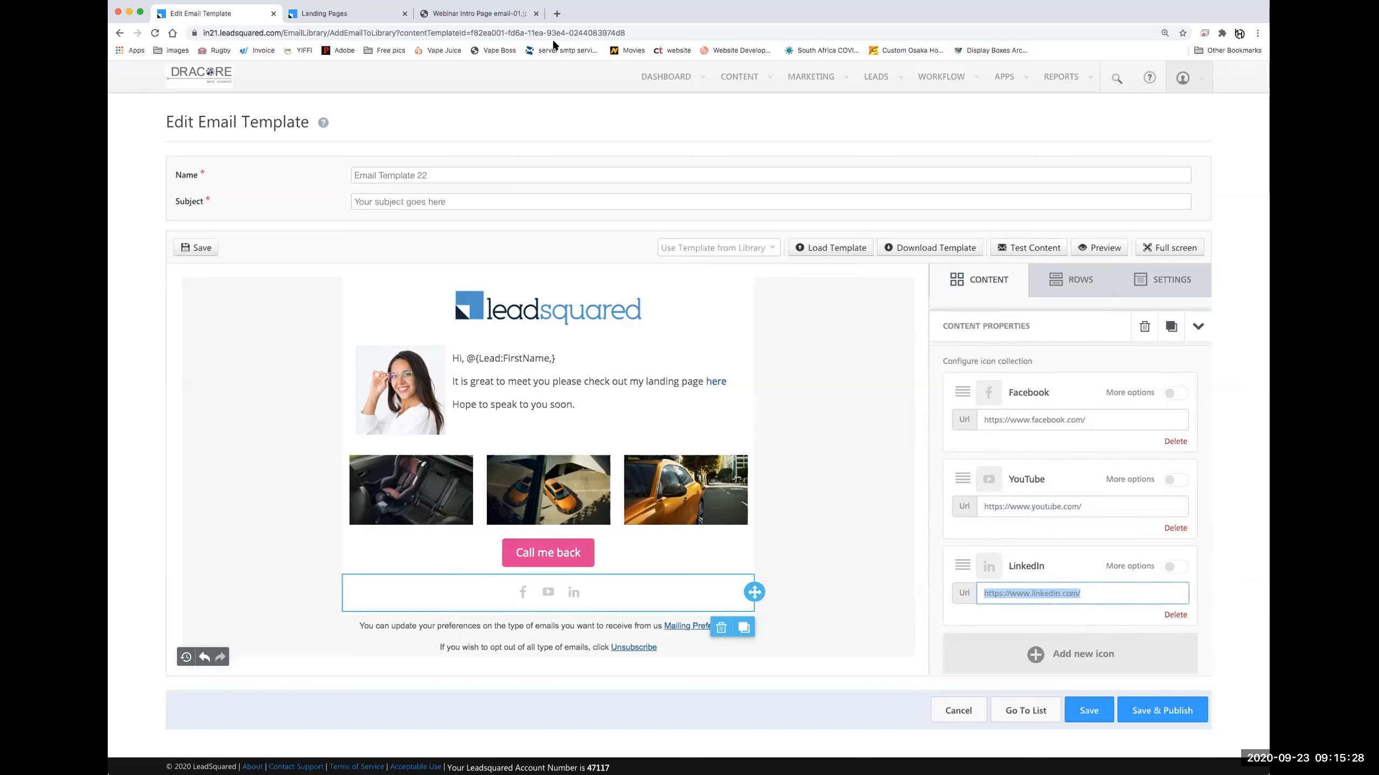
Open YouTube in a new browser tab and search it for "leadsquared africa"
left_click(556, 14)
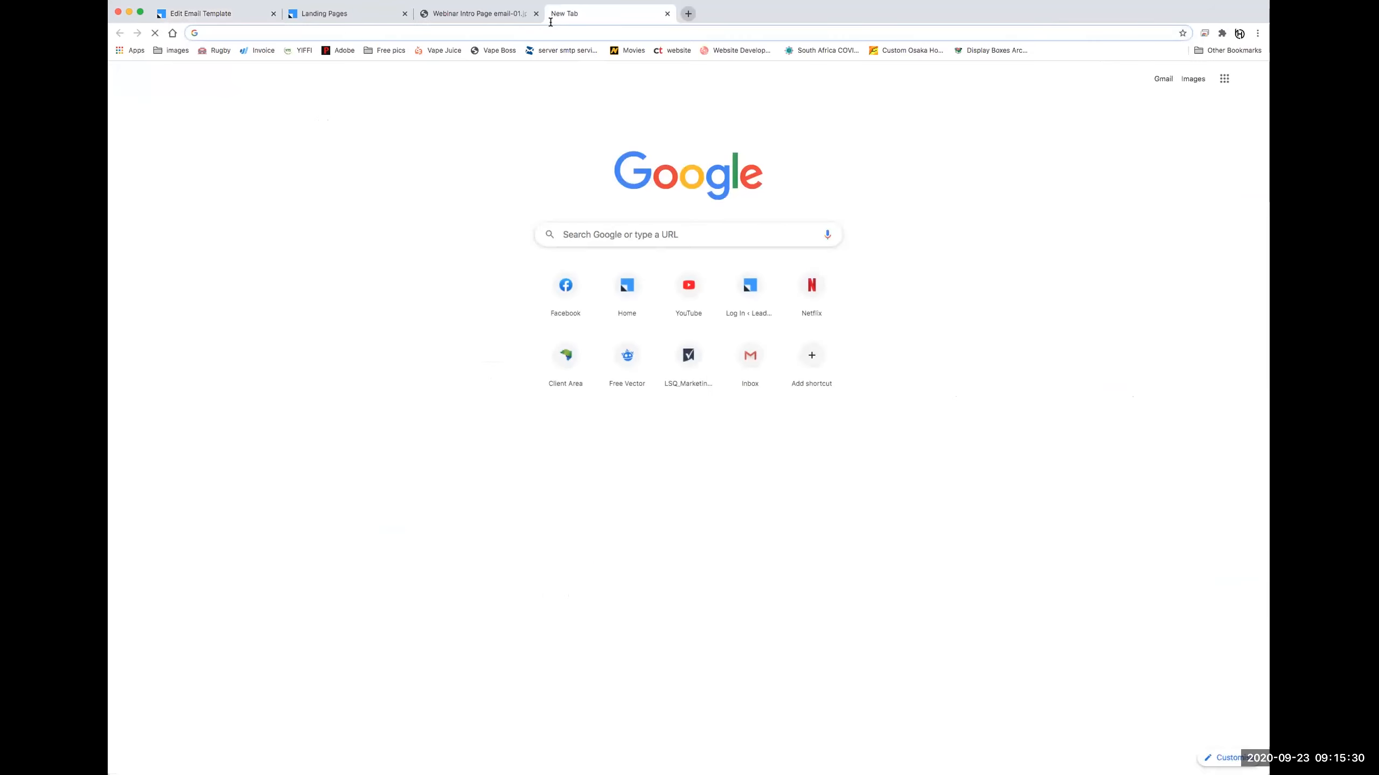
left_click(540, 34)
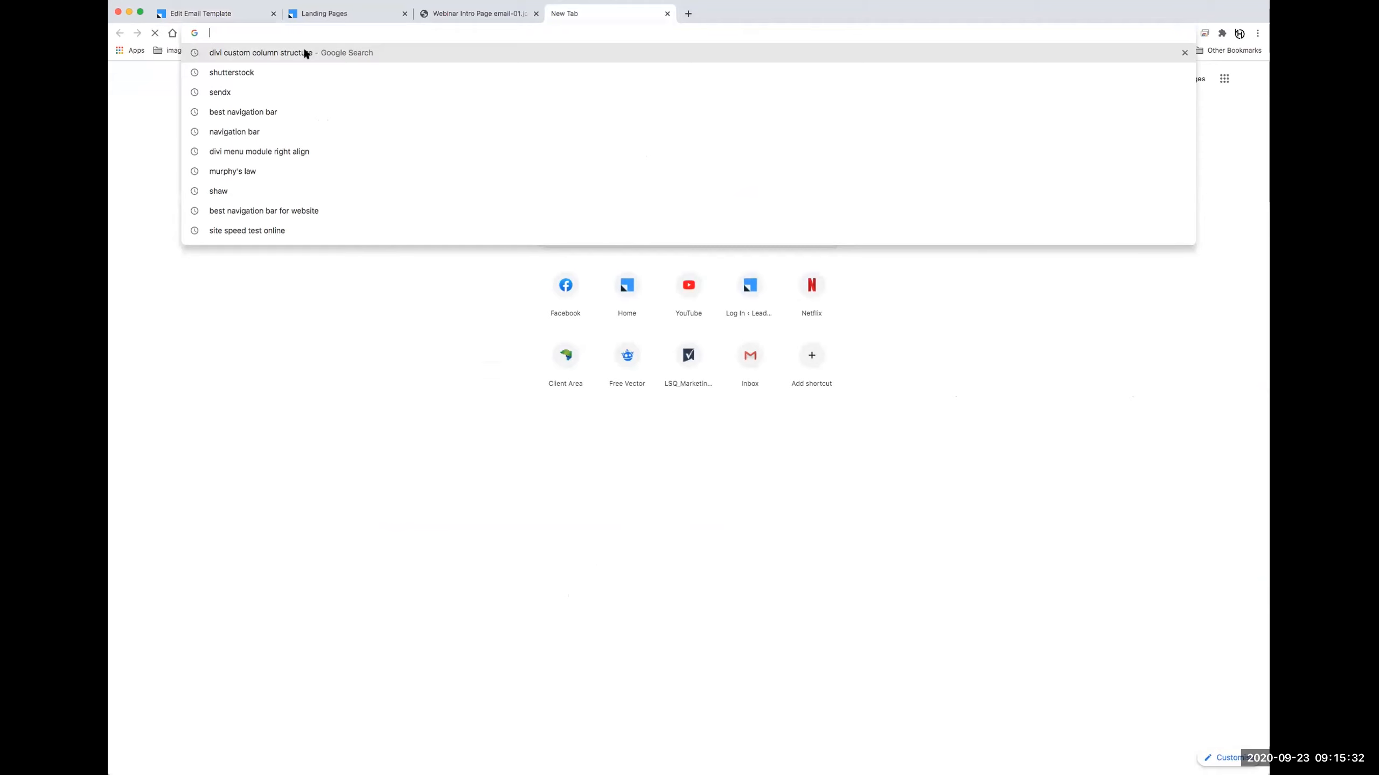
type("you")
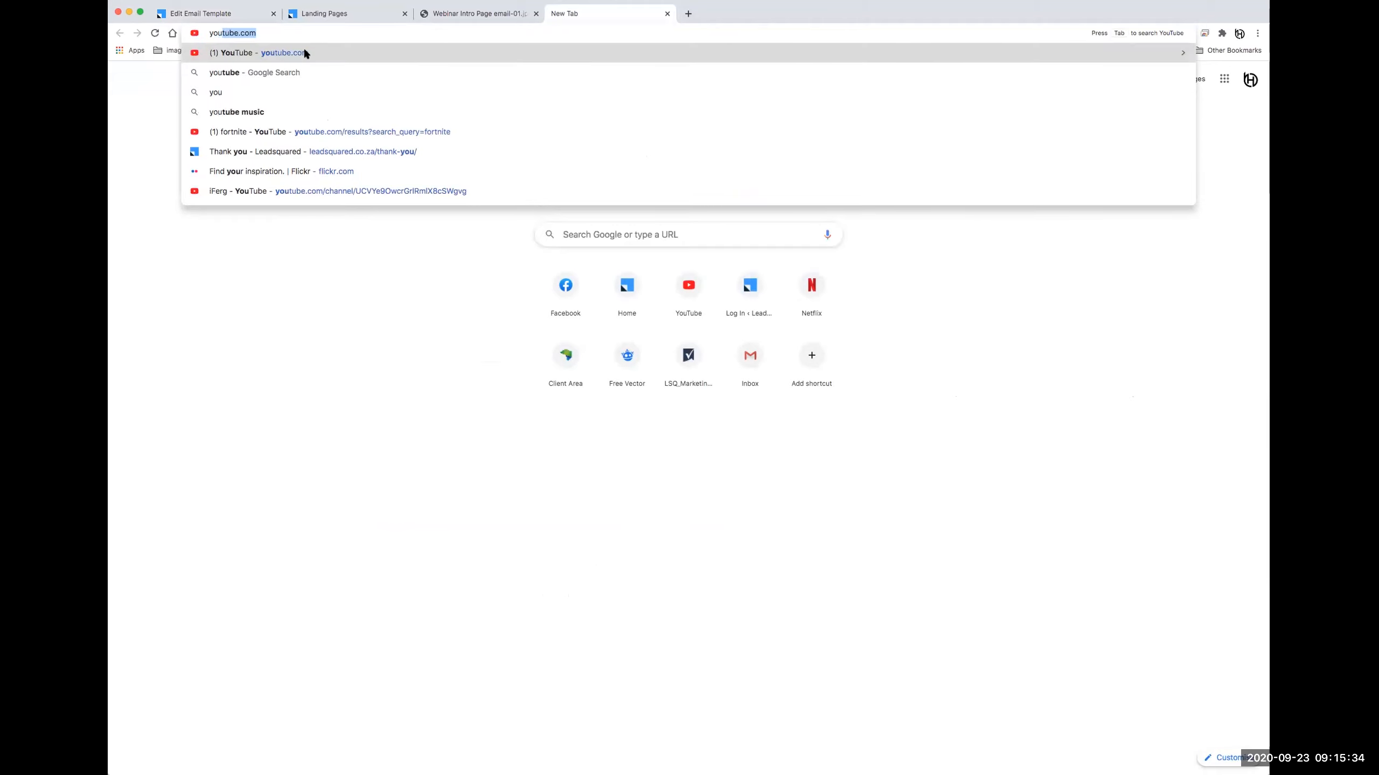
left_click(303, 53)
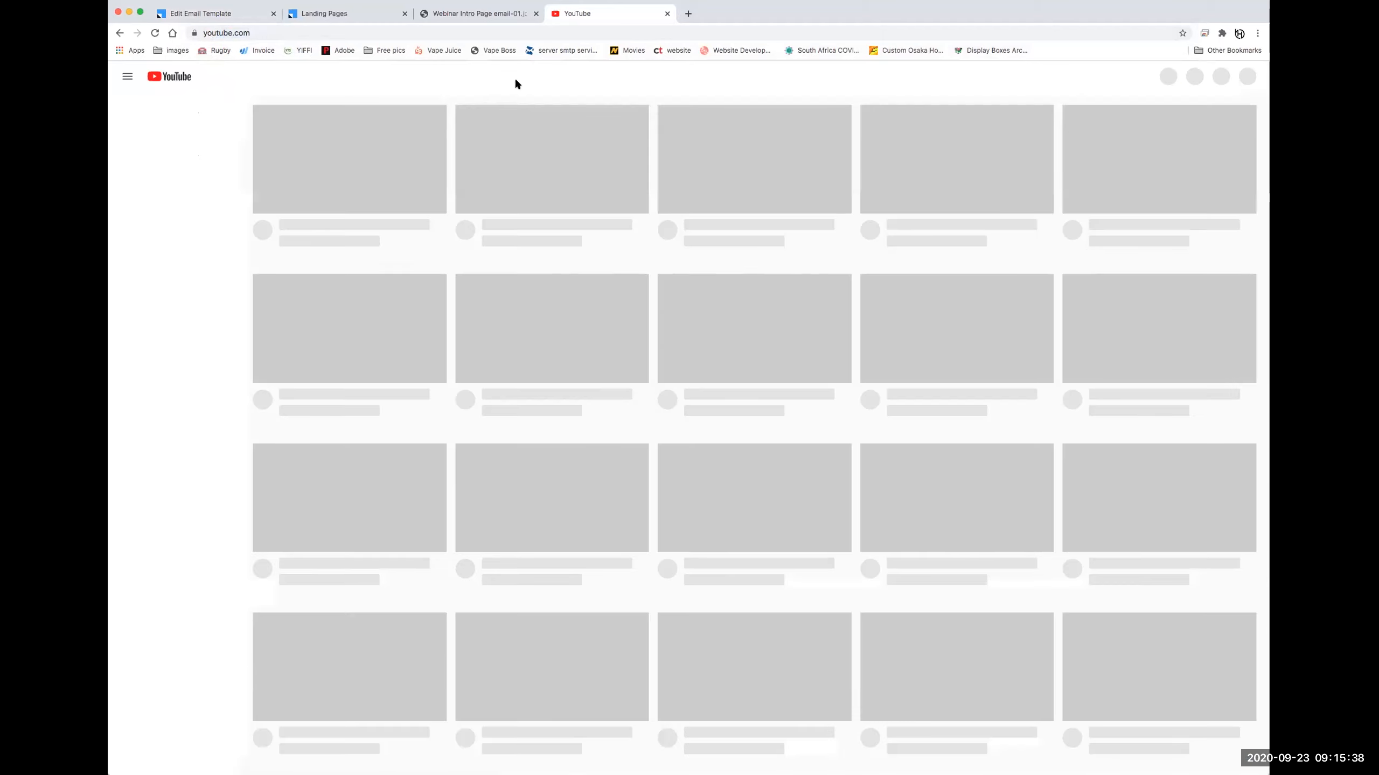
left_click(651, 76)
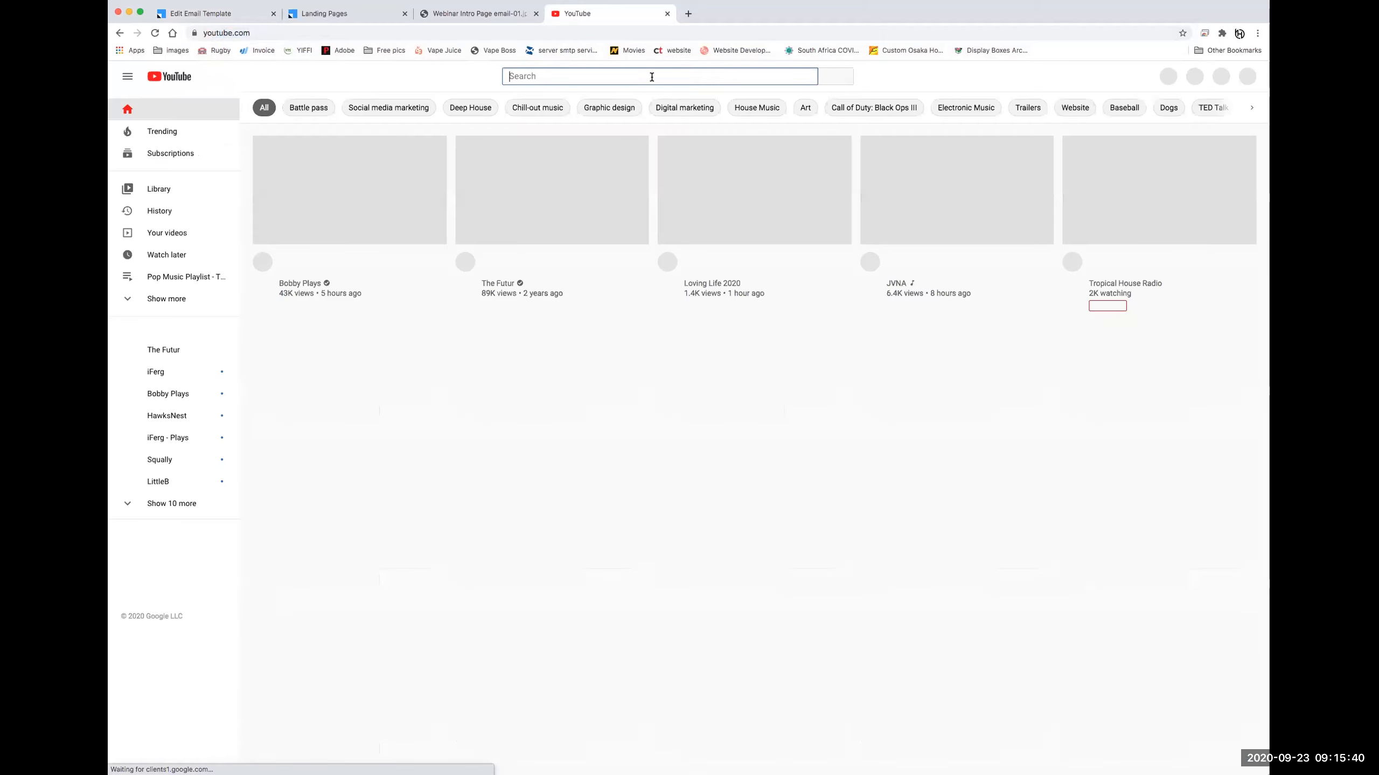
type("l")
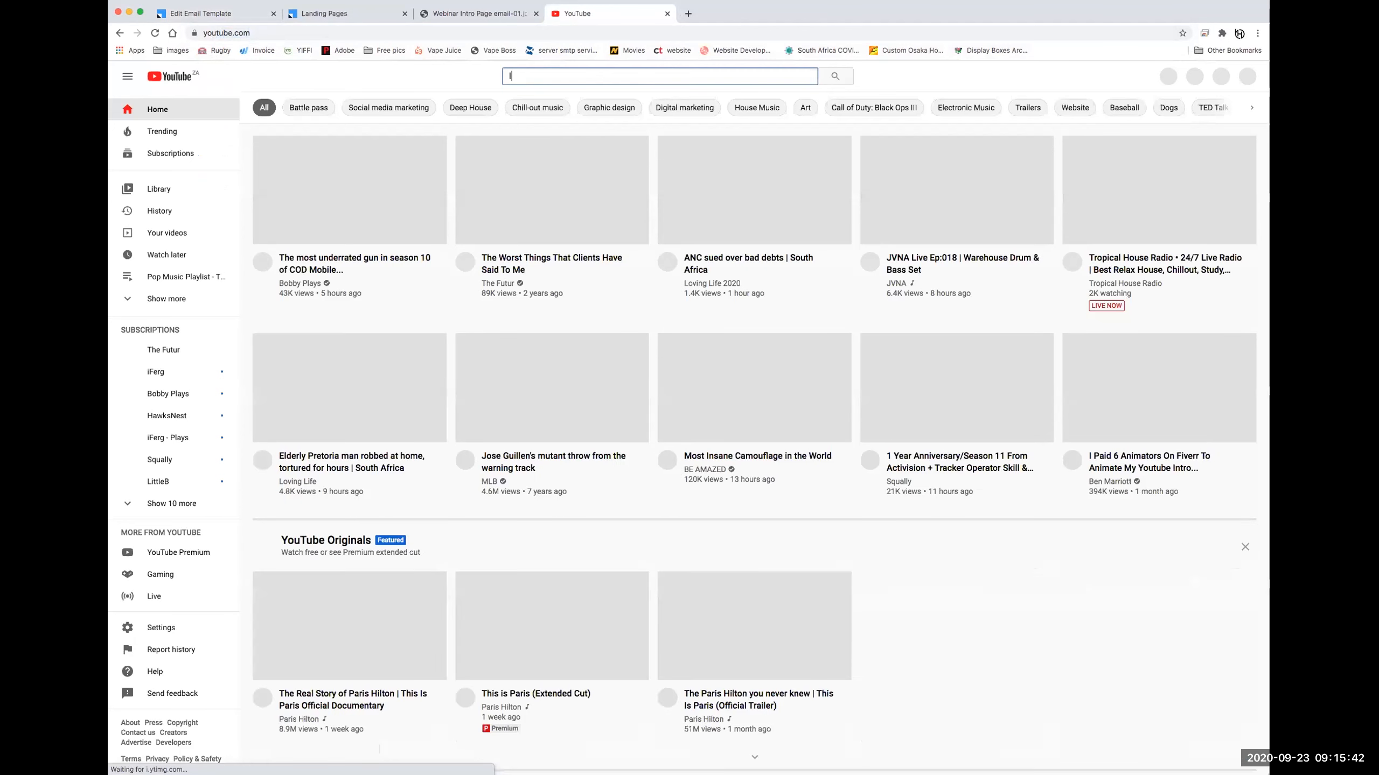
type("eadsquared africa")
key("Return")
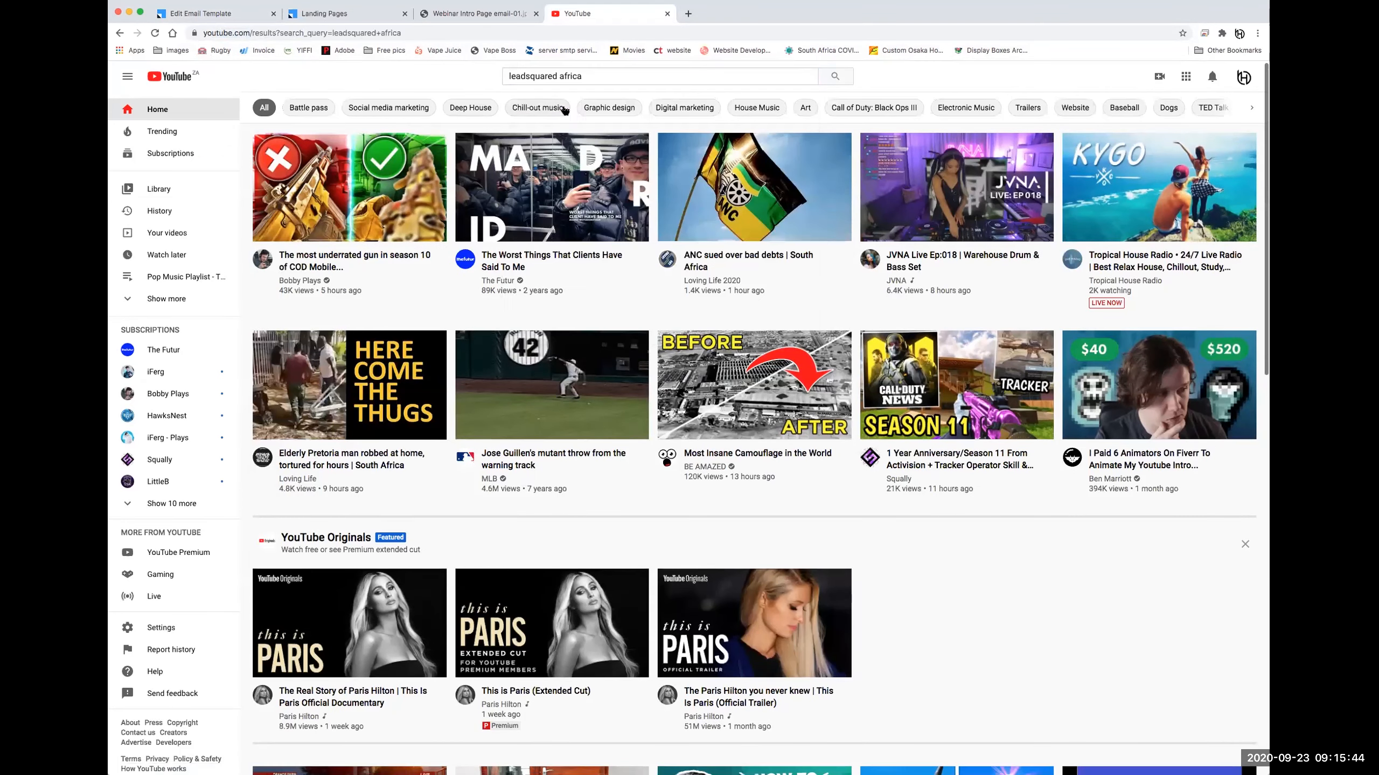
Copy the LeadSquared Africa channel page's address into the YouTube icon's URL in the email template
left_click(573, 152)
left_click(418, 32)
key("super+c")
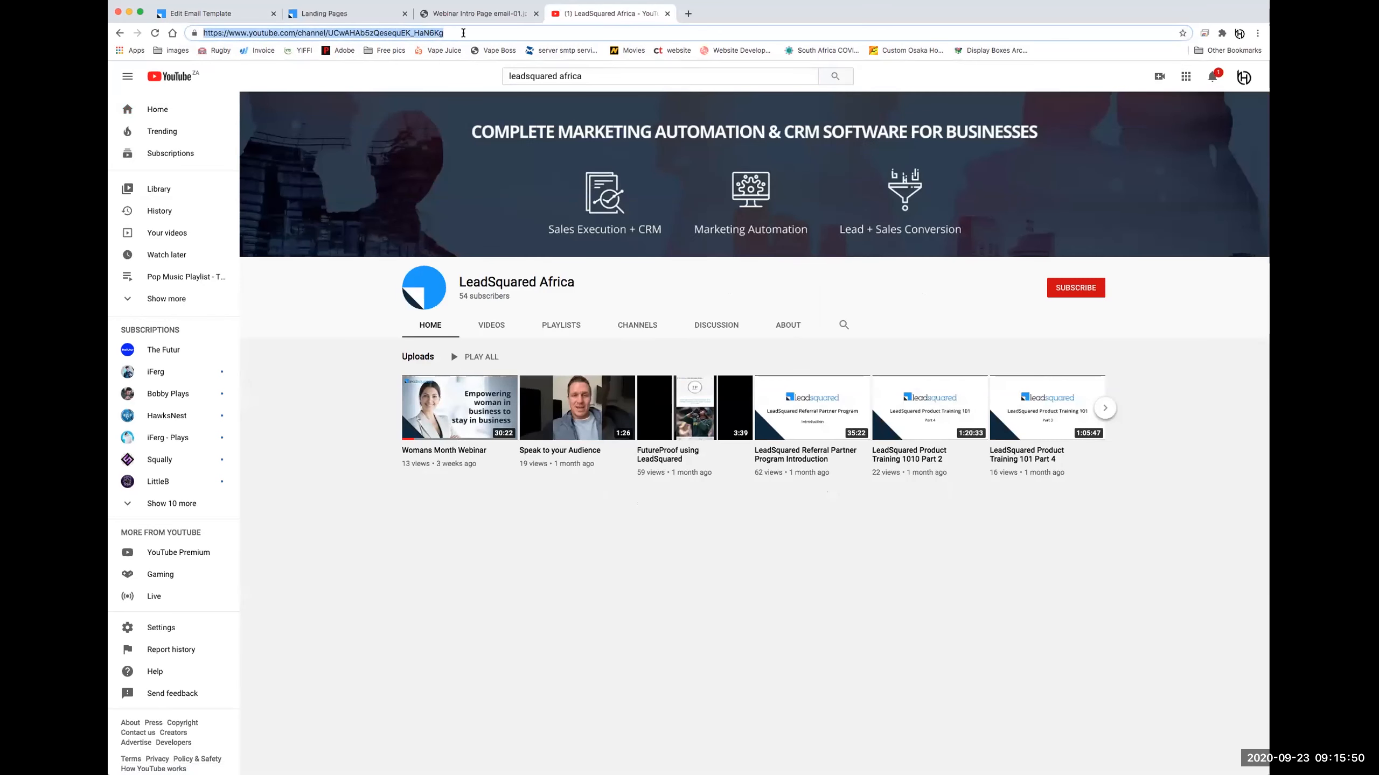
left_click(201, 13)
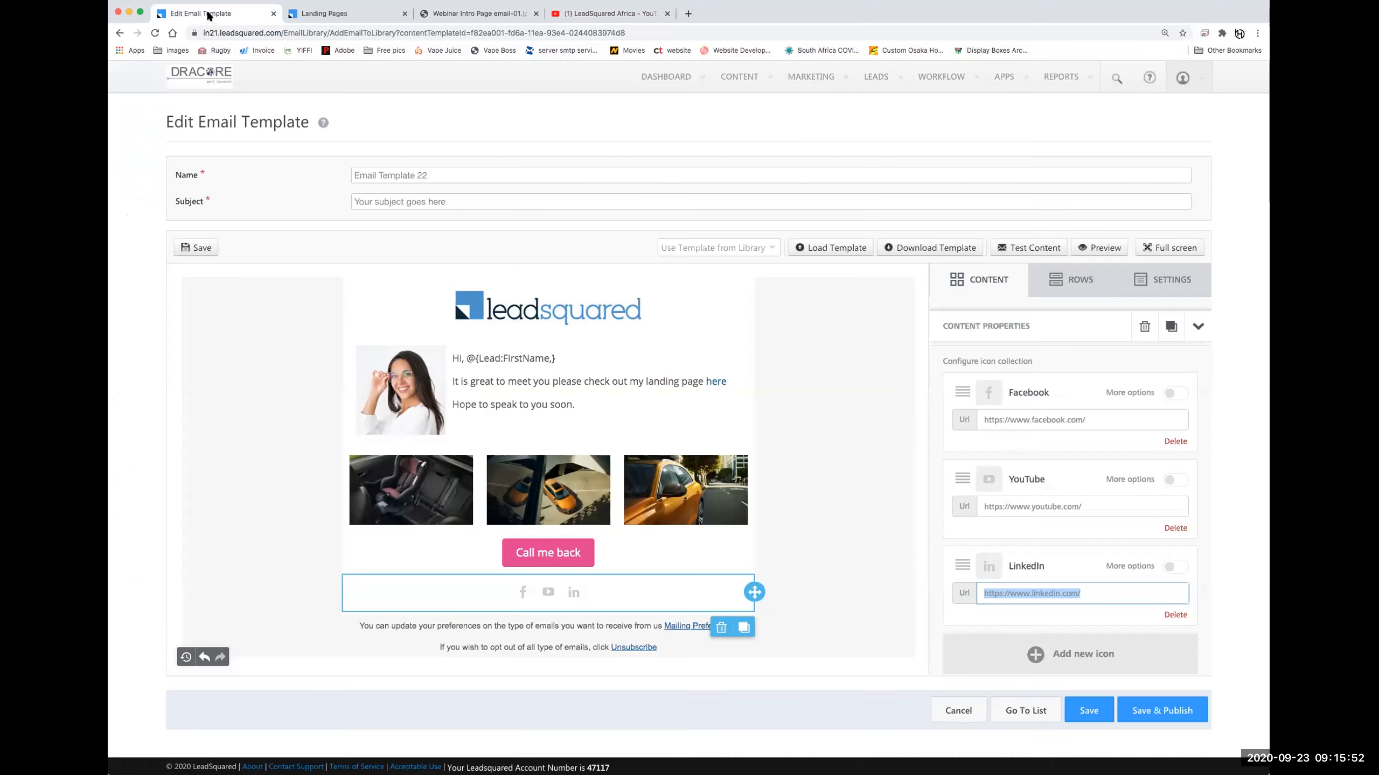
triple_click(1088, 505)
key("super+v")
left_click(1108, 588)
Open Facebook in a new browser tab and find the LeadSquared Africa page through its search
left_click(688, 13)
type("facebook")
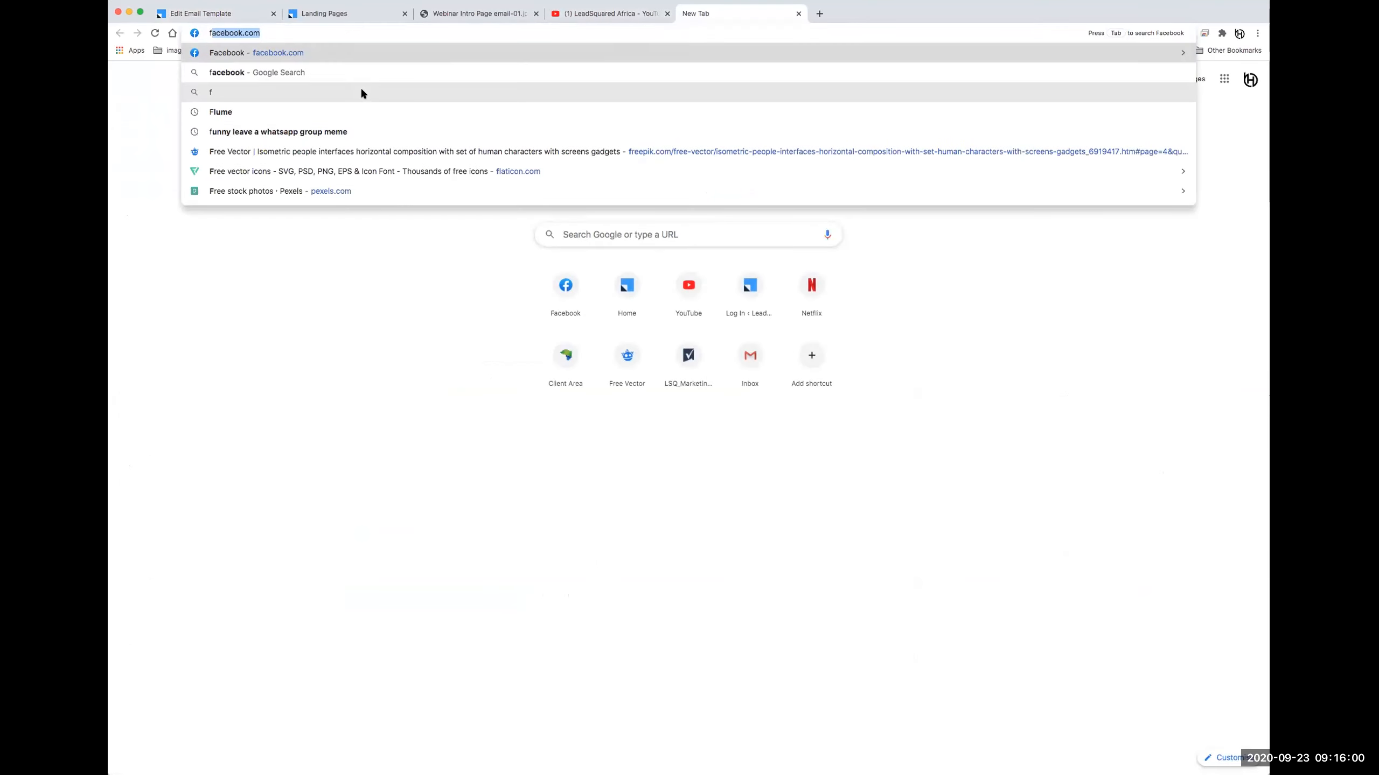
key("Return")
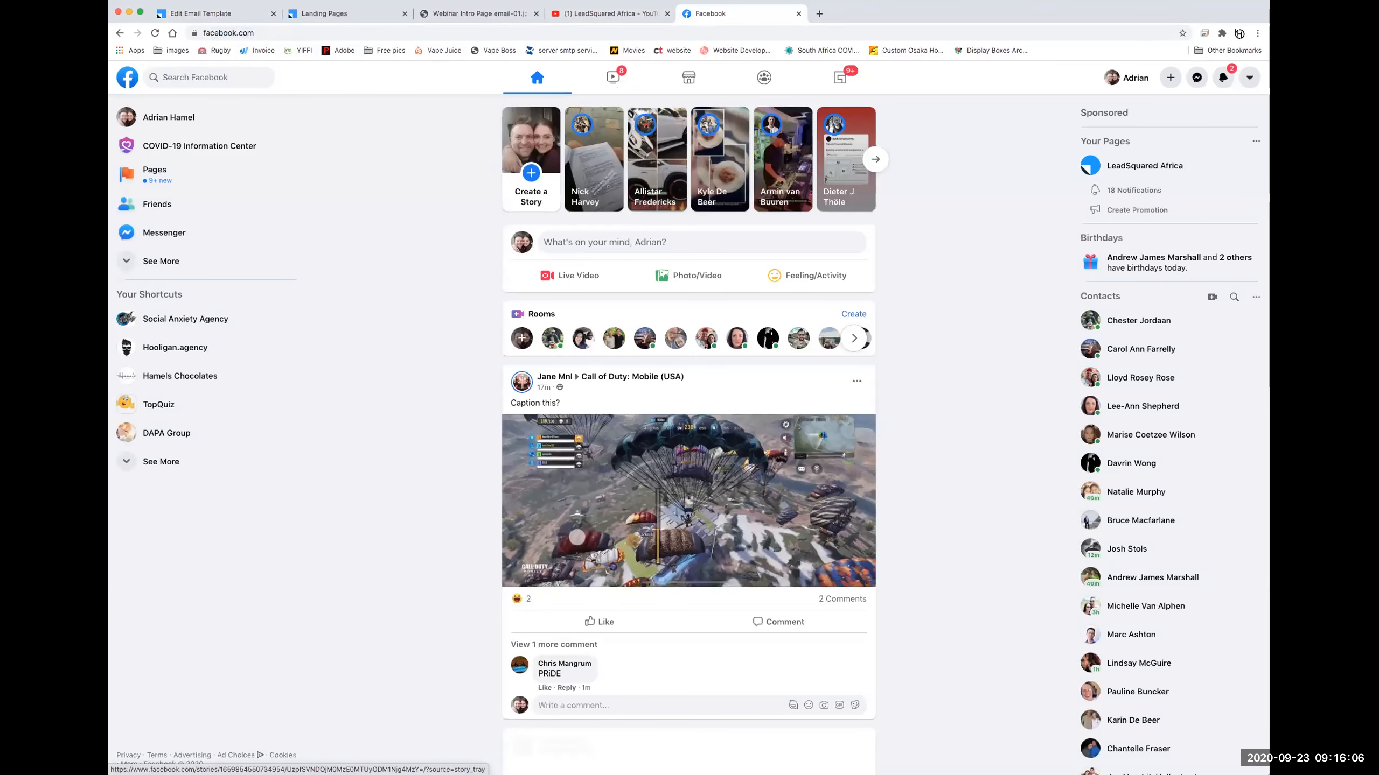
left_click(162, 77)
type("lead")
left_click(153, 108)
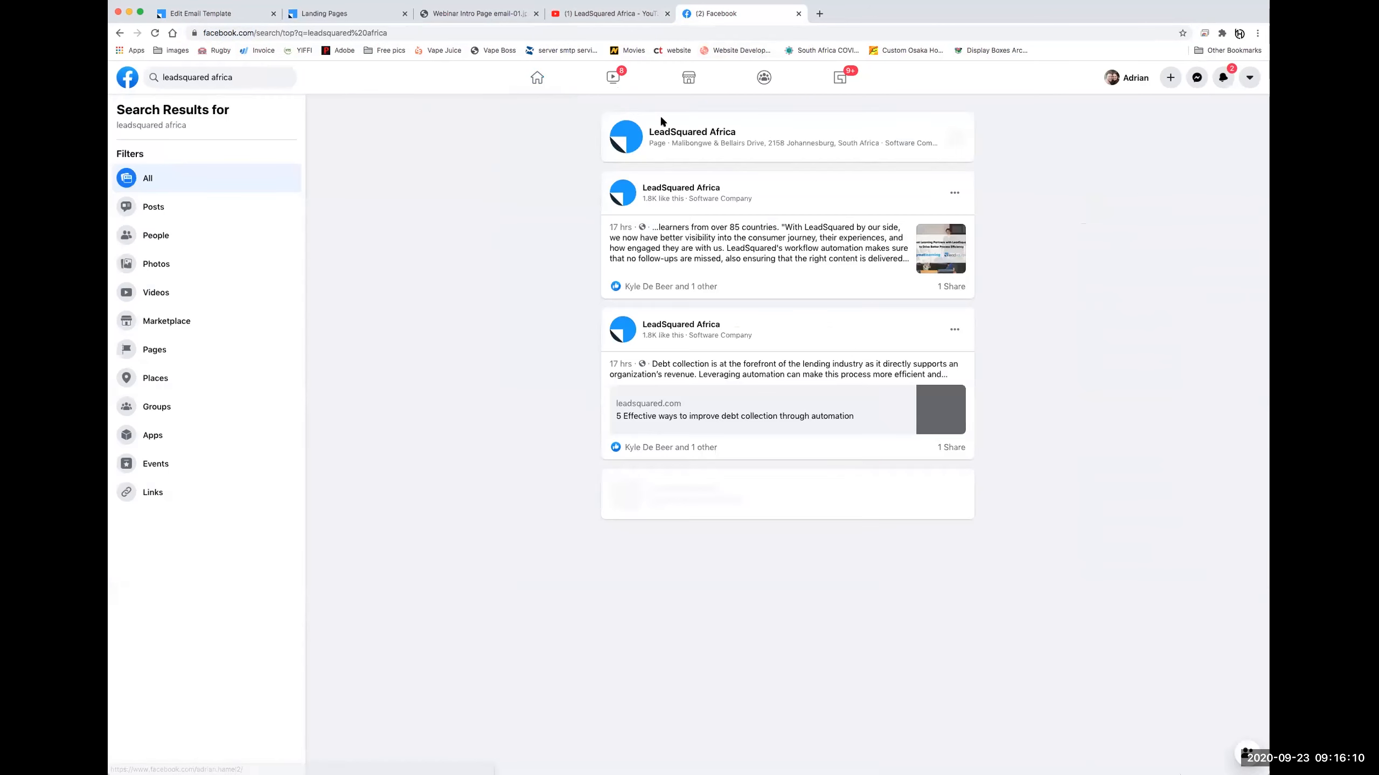
left_click(694, 133)
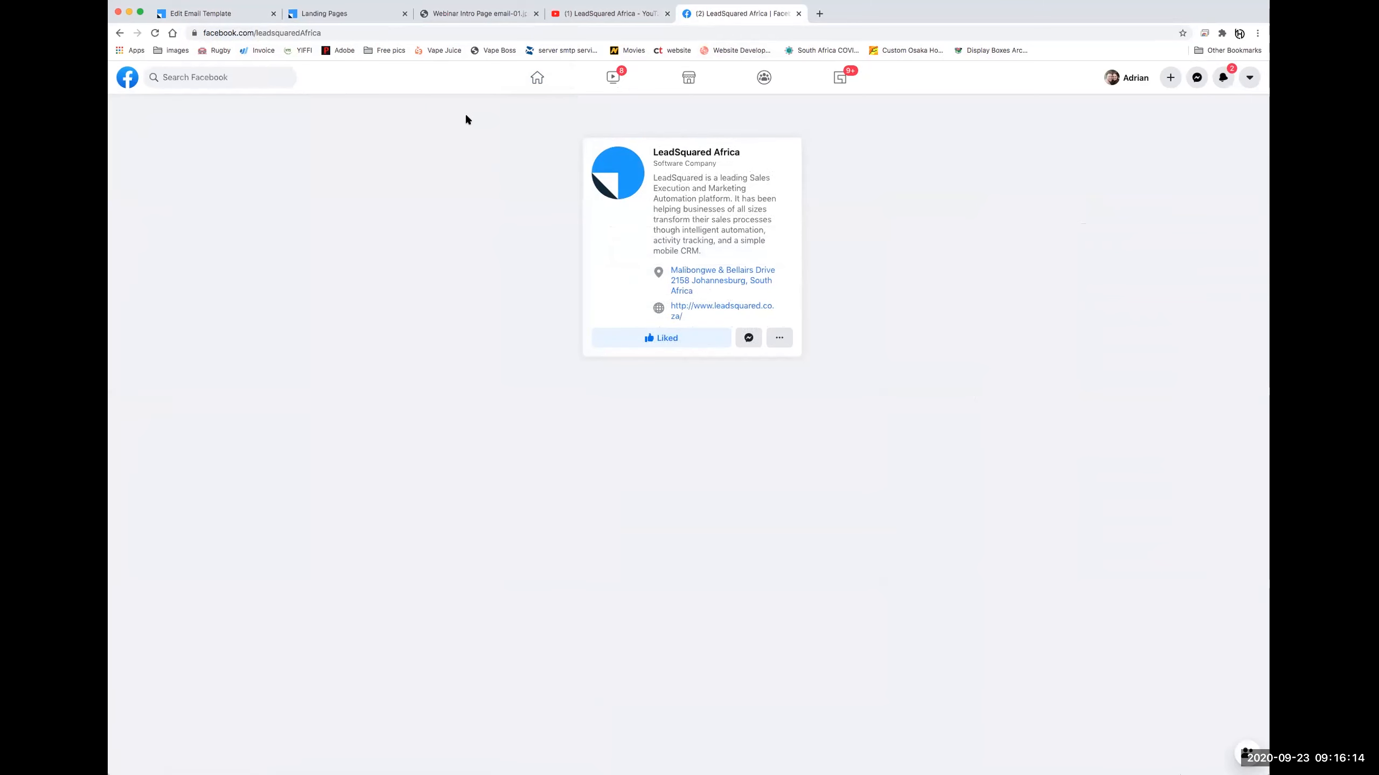
left_click(339, 35)
key("ctrl+c")
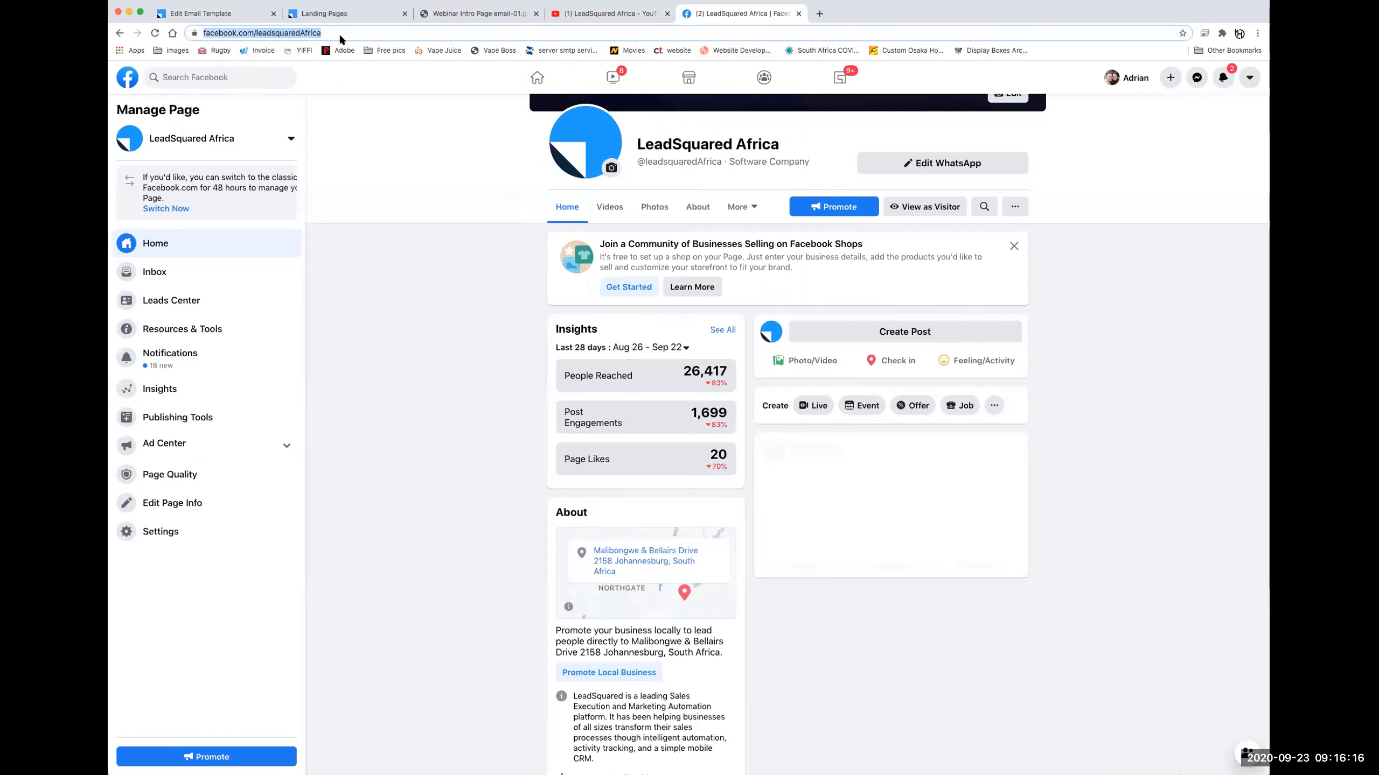
left_click(208, 14)
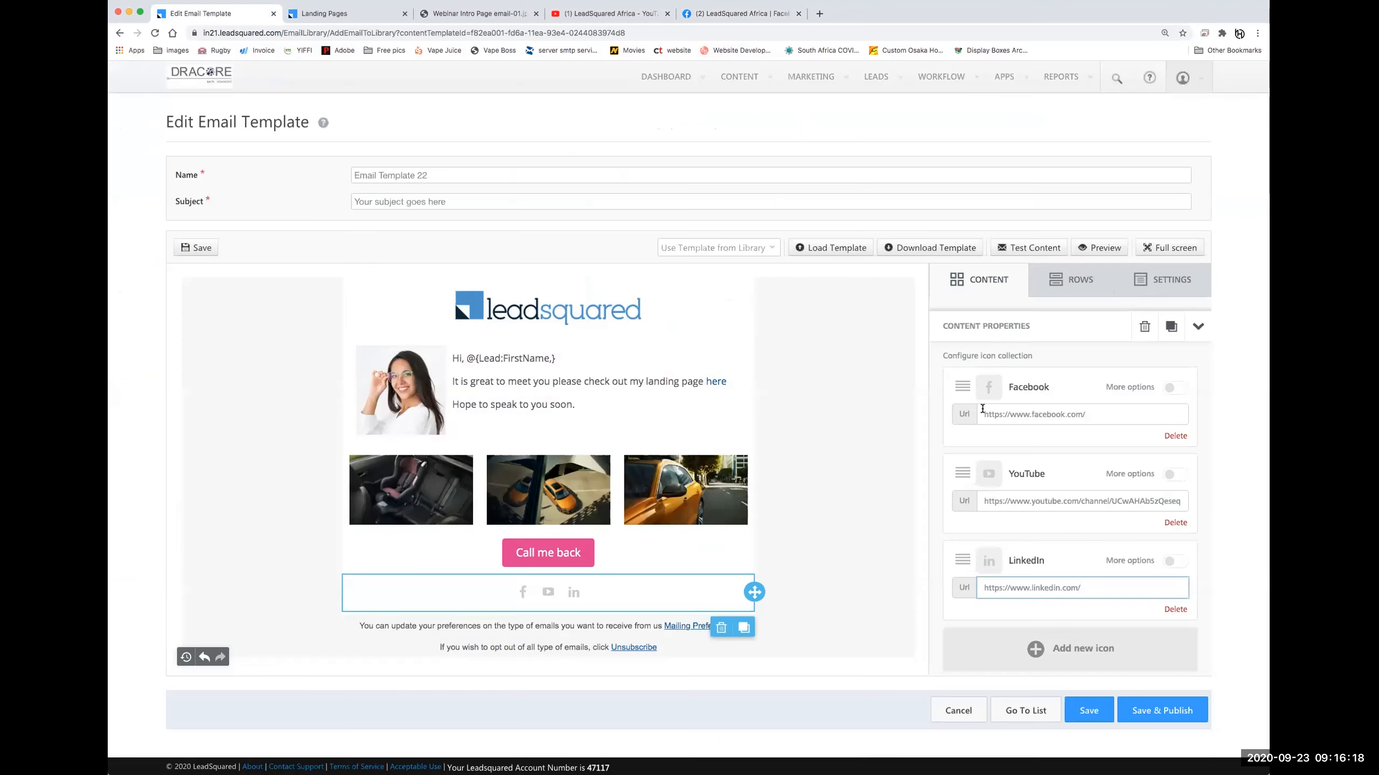
triple_click(1144, 416)
key("ctrl+v")
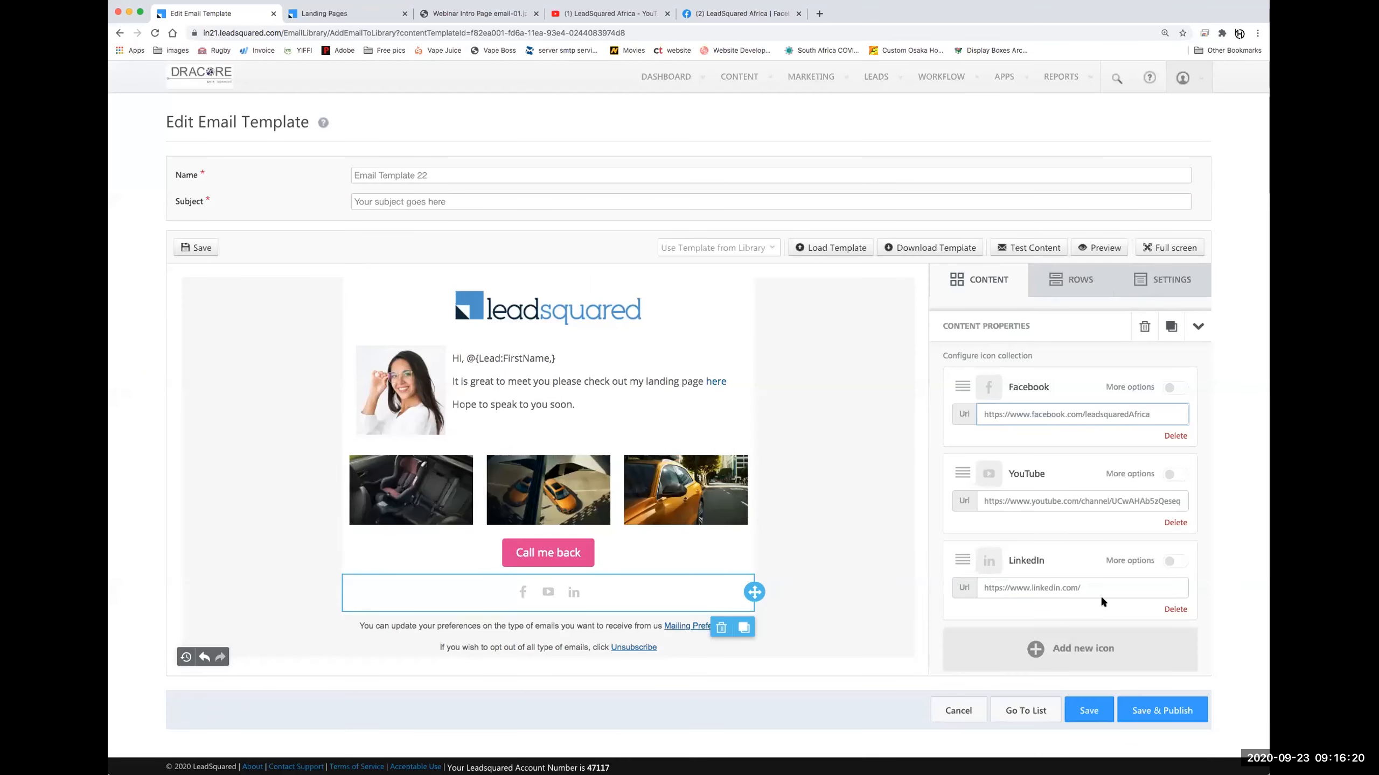
Open LinkedIn in a new browser tab, search for "leadsquare" and open the LeadSquared Africa company page
left_click(820, 13)
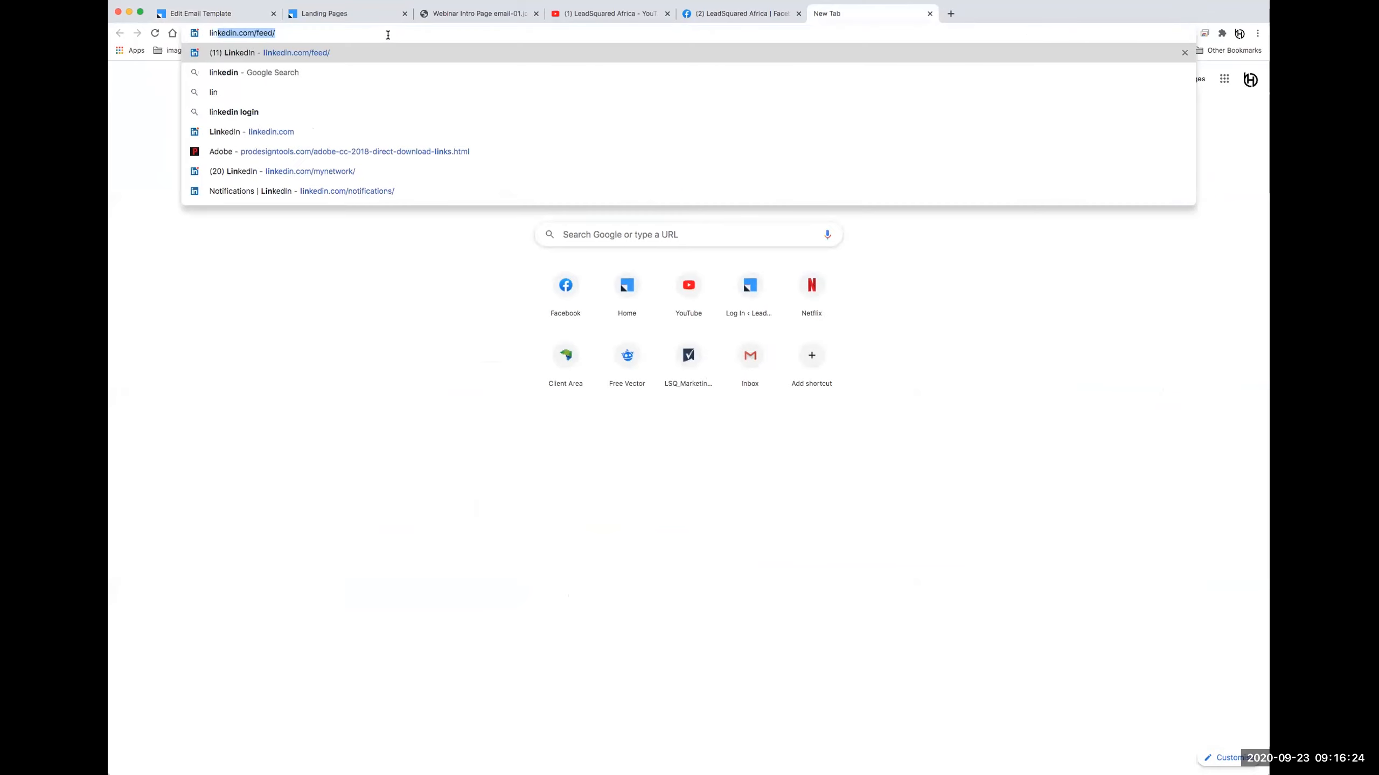
key("Return")
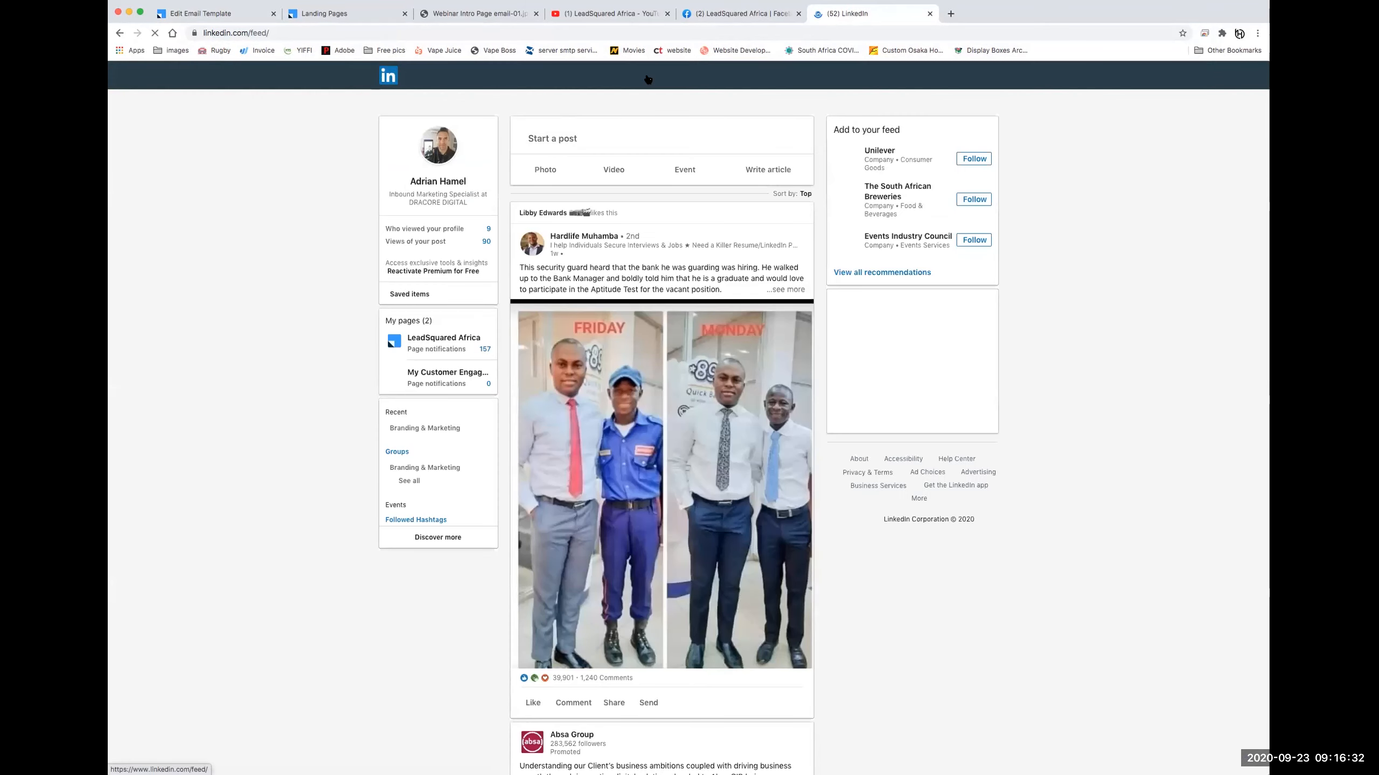
left_click(486, 72)
type("lead")
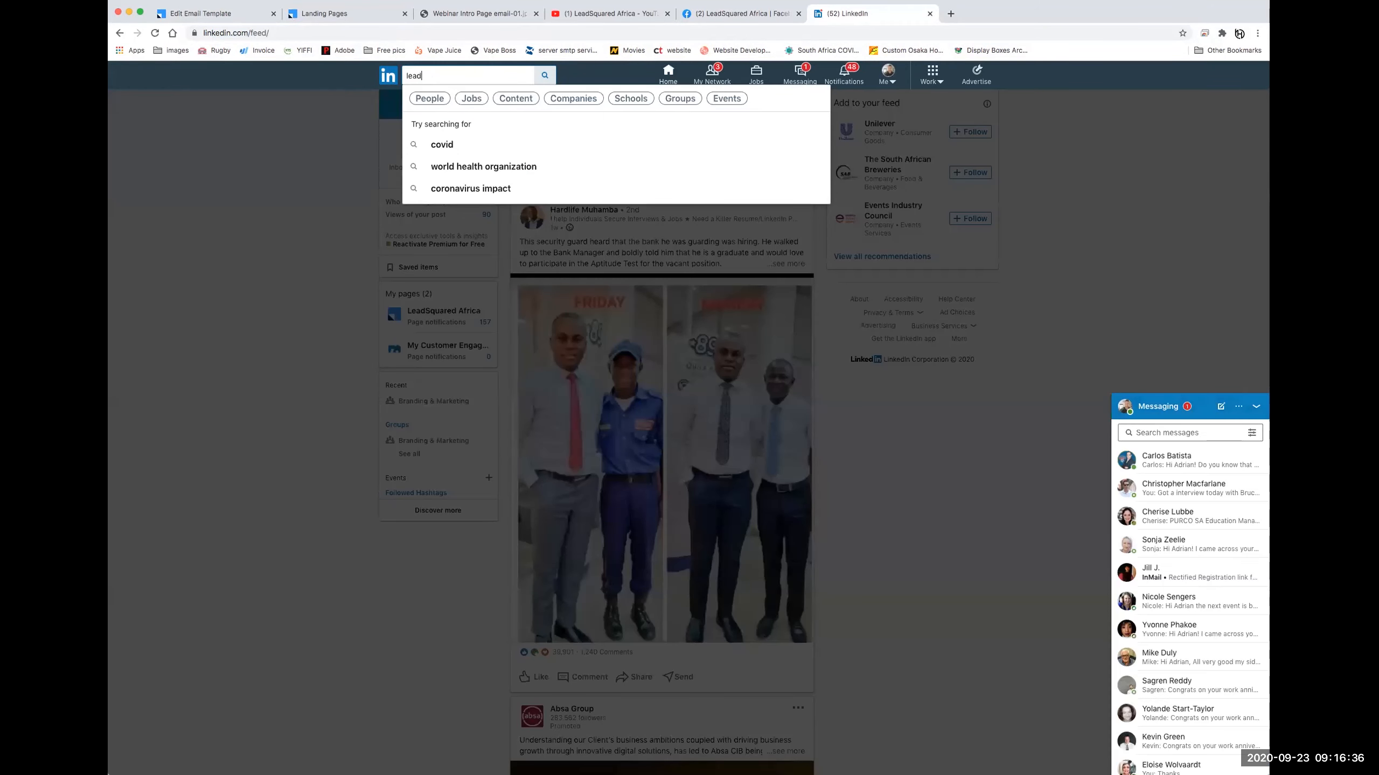
type("s")
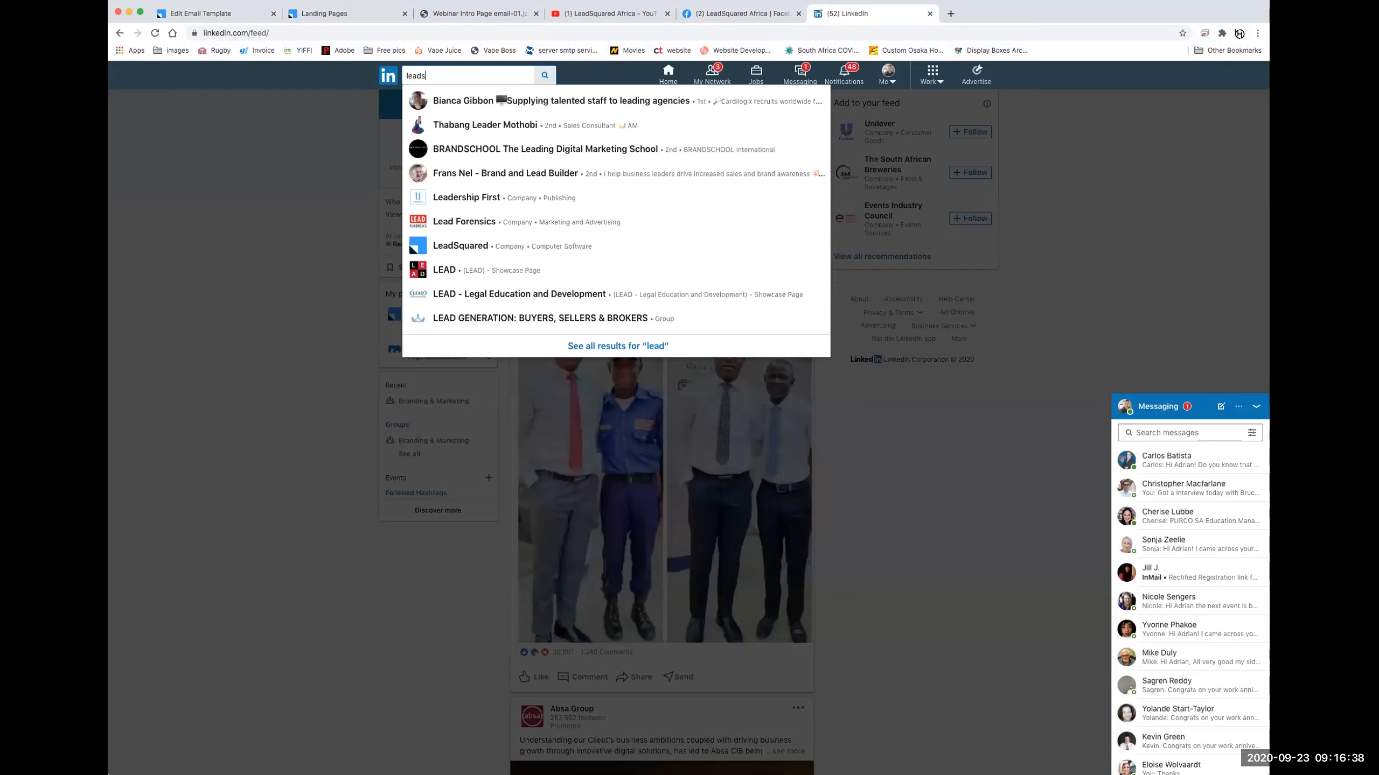
type("quare")
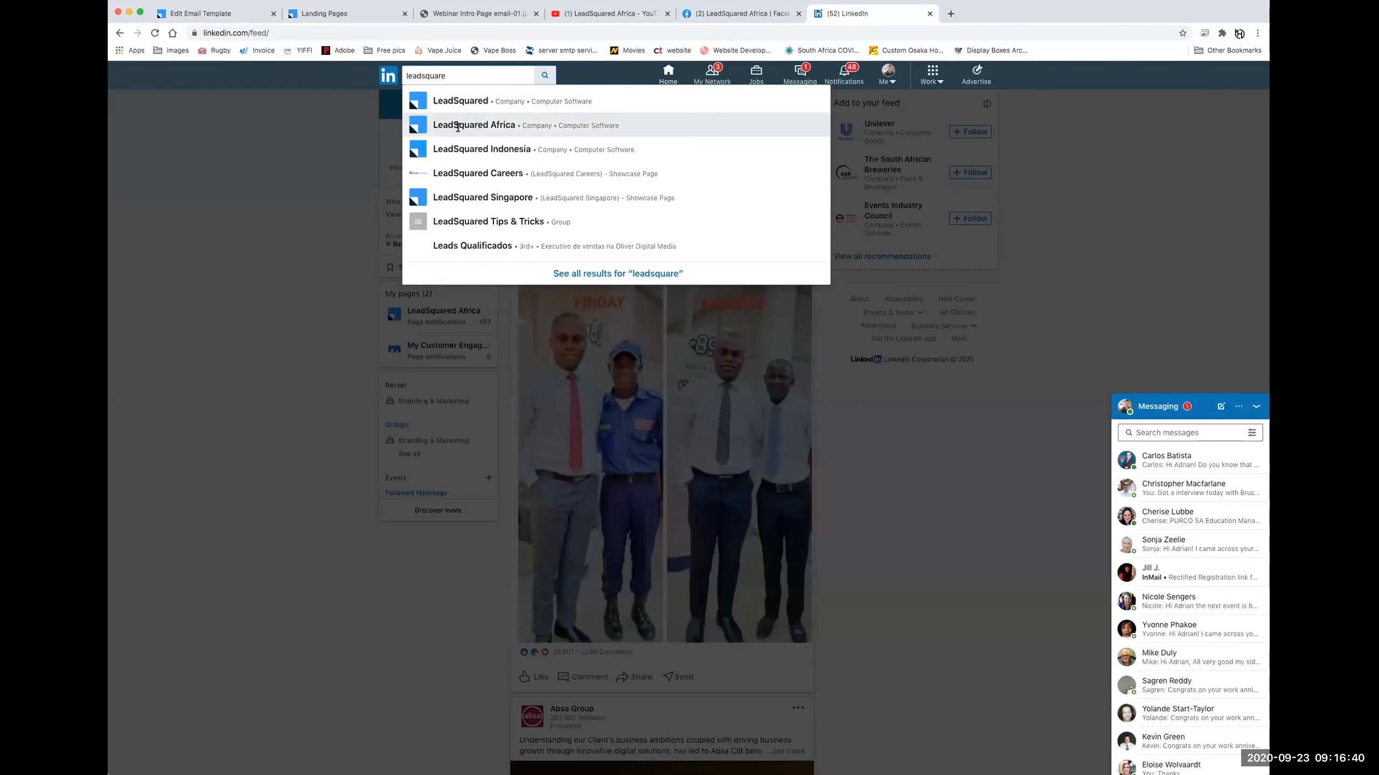
left_click(458, 130)
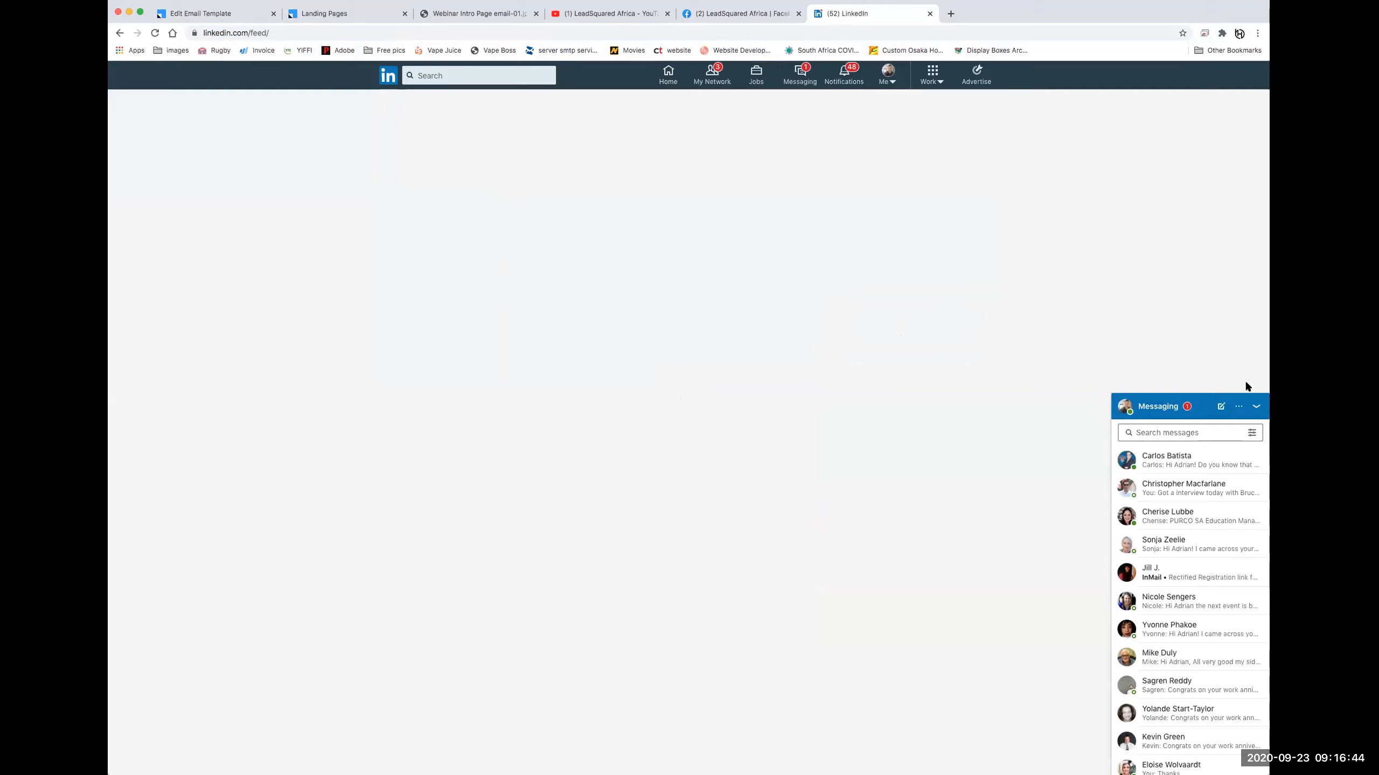
left_click(1255, 406)
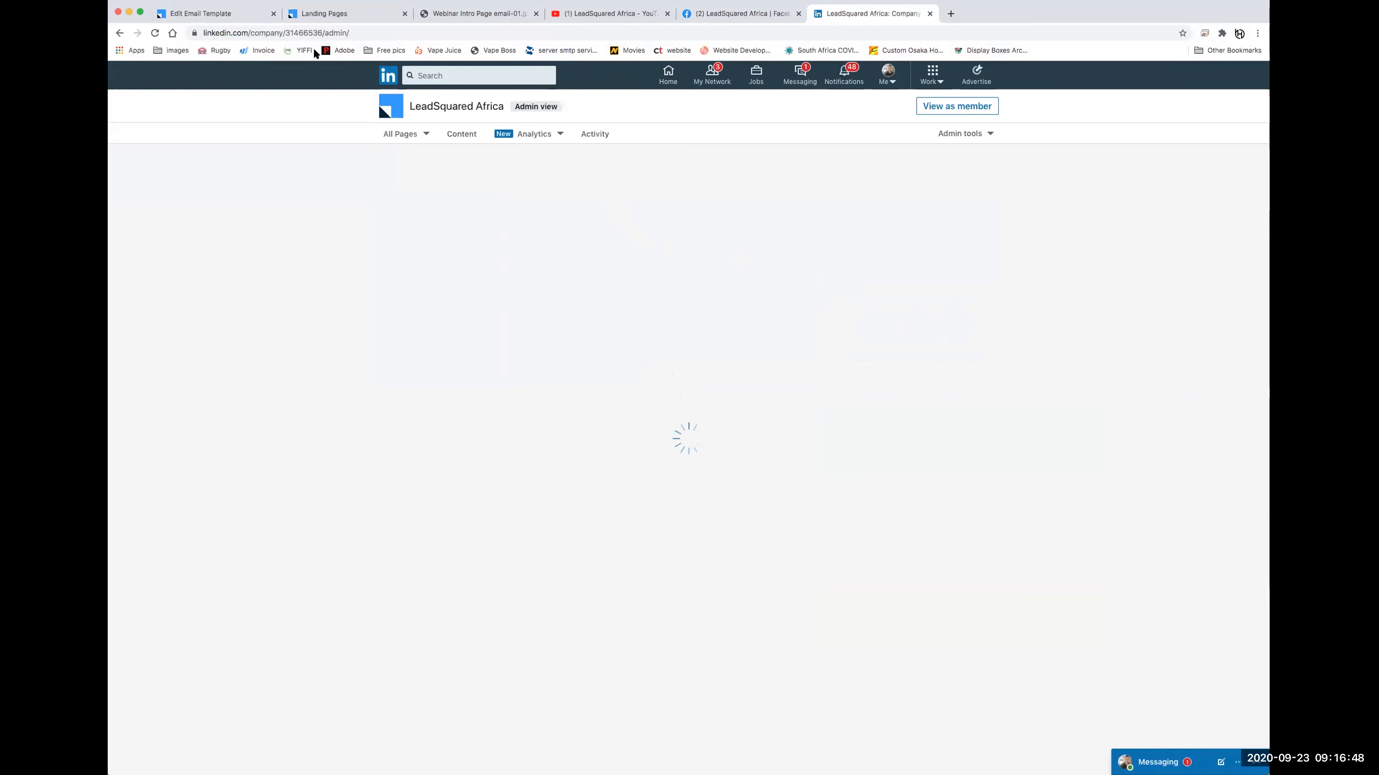
Copy the LinkedIn company page's address without the /admin/ ending into the LinkedIn icon's URL in the email template
left_click_drag(226, 28, 247, 40)
key("ctrl+c")
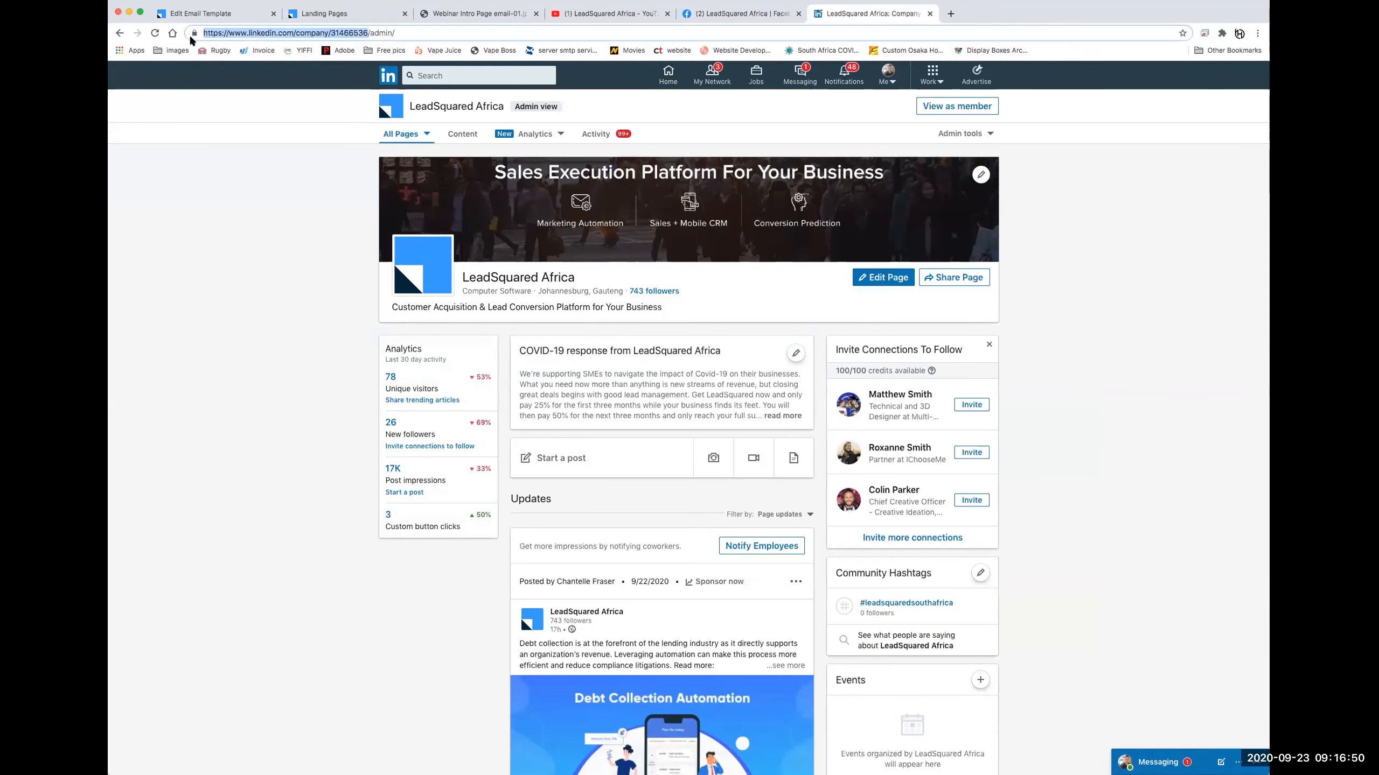
left_click(201, 13)
key("ctrl+a")
key("ctrl+v")
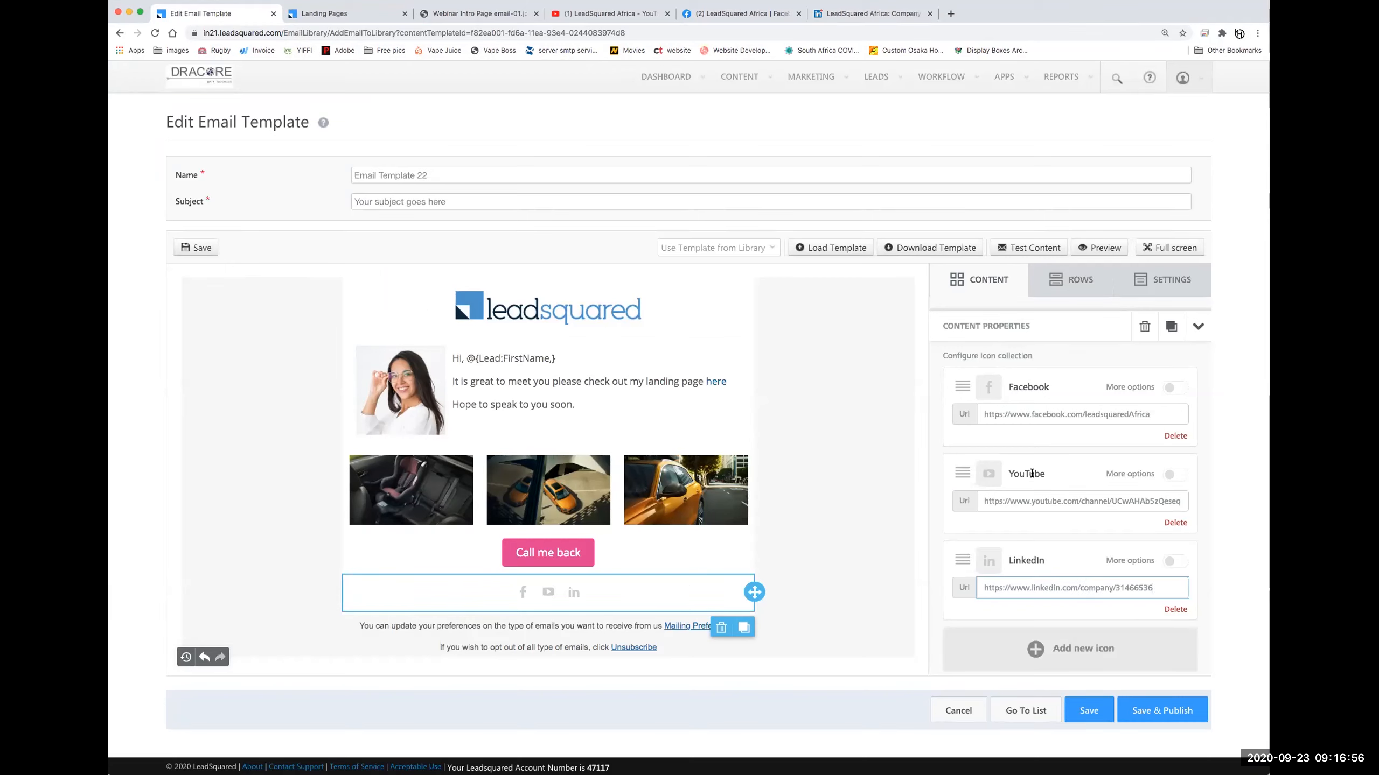
Save the finished email template and publish it
left_click(509, 597)
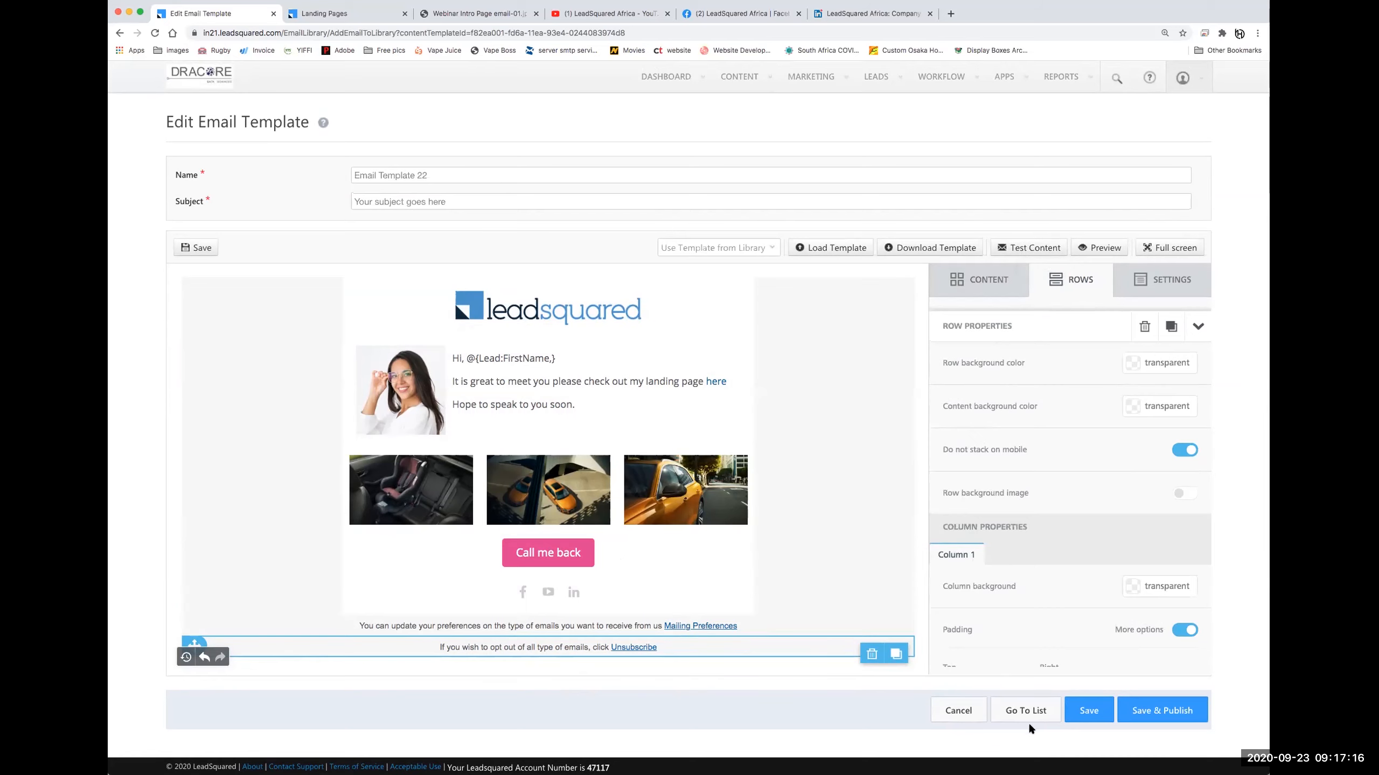
left_click(1088, 715)
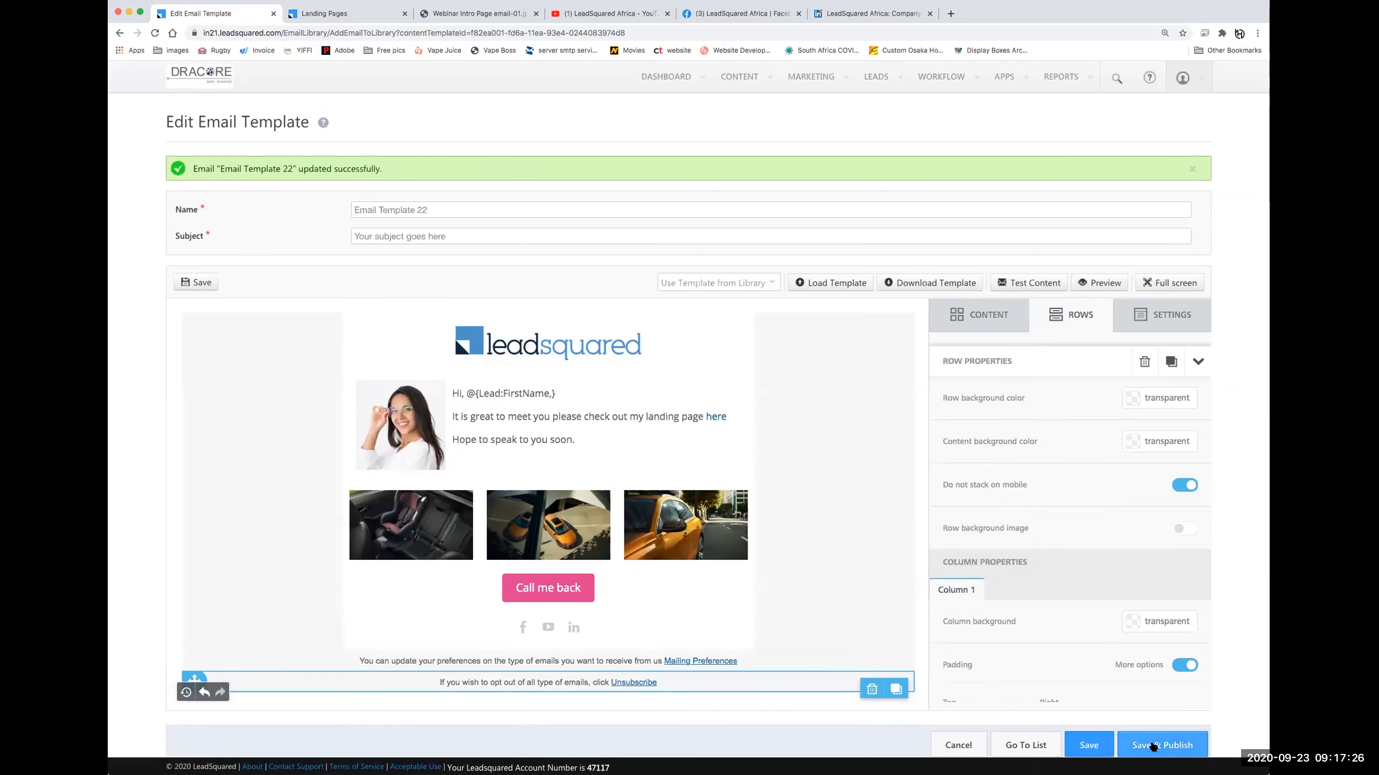
left_click(1155, 744)
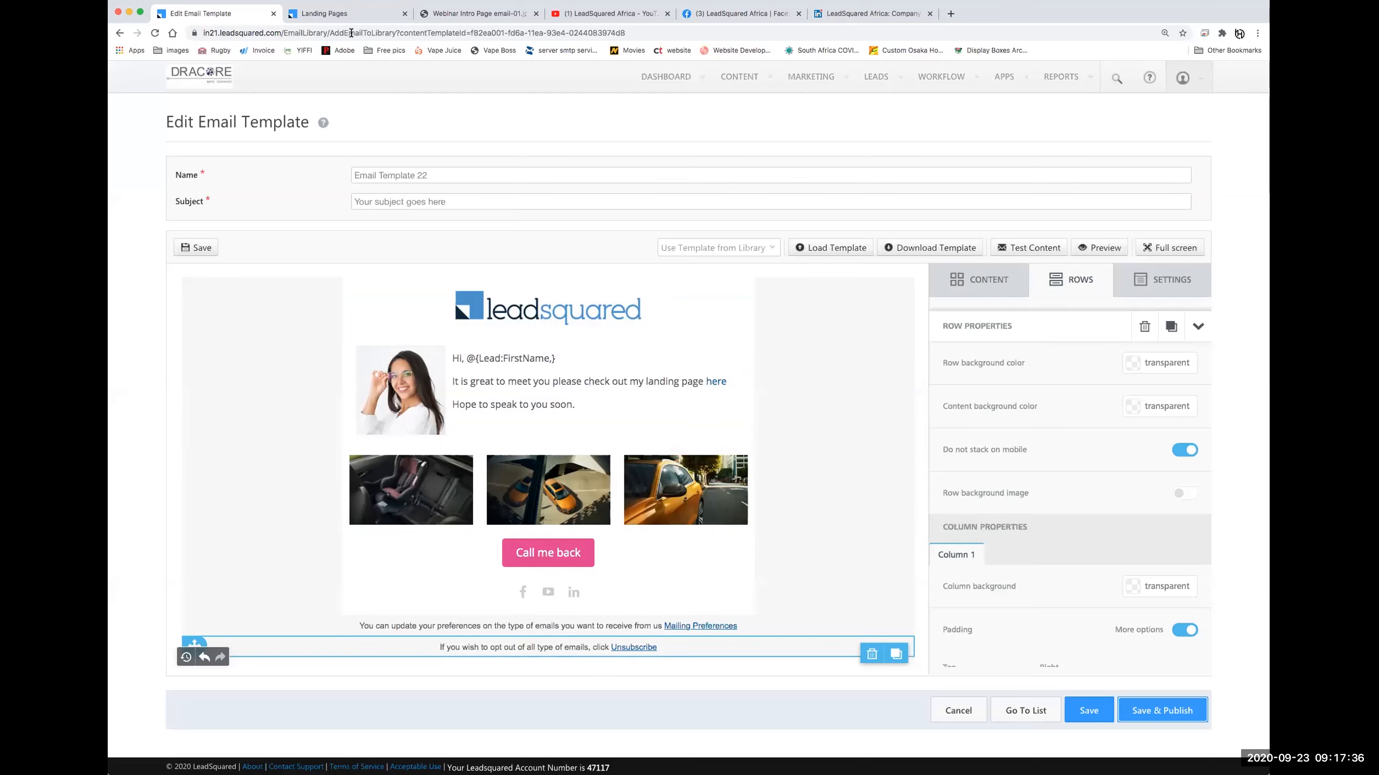
Rename the email template as "How to build an email" and publish it again
left_click(413, 175)
triple_click(412, 175)
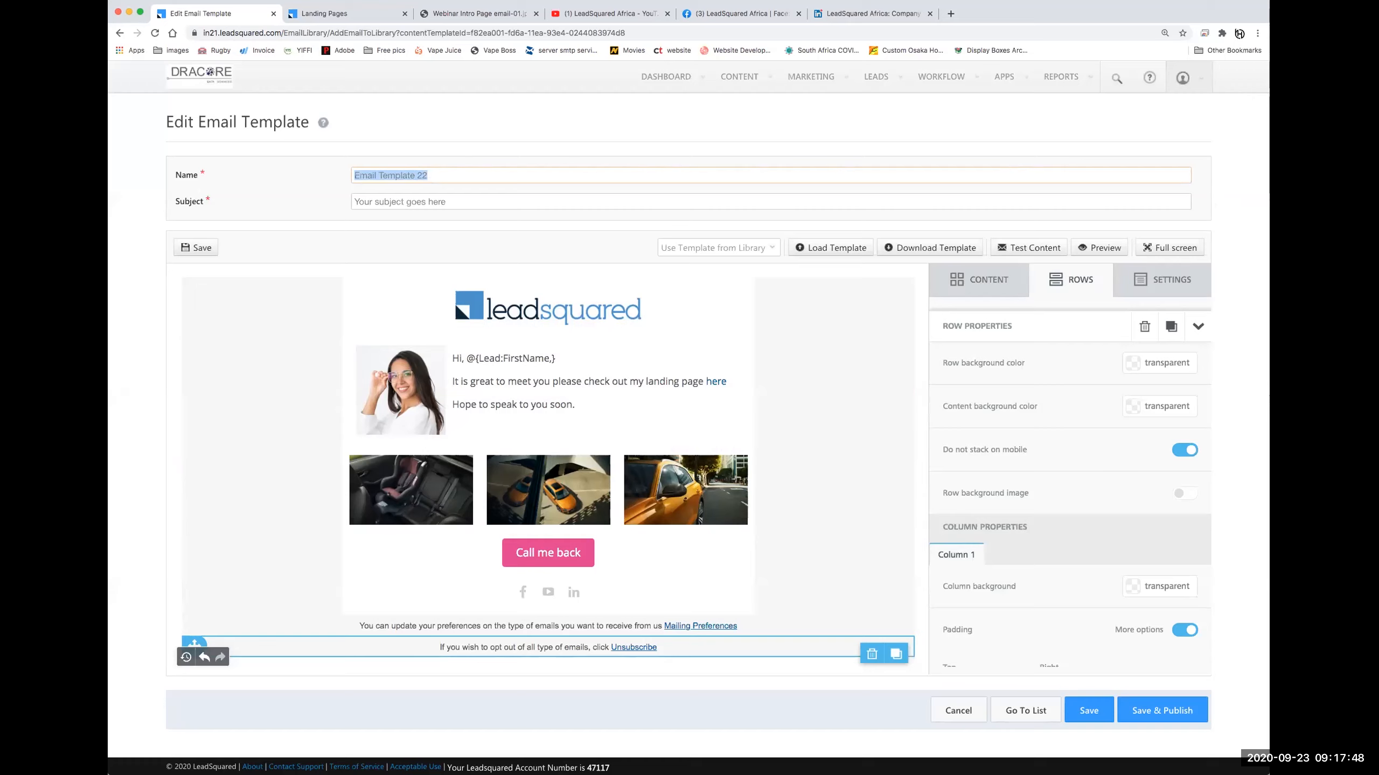
type("H")
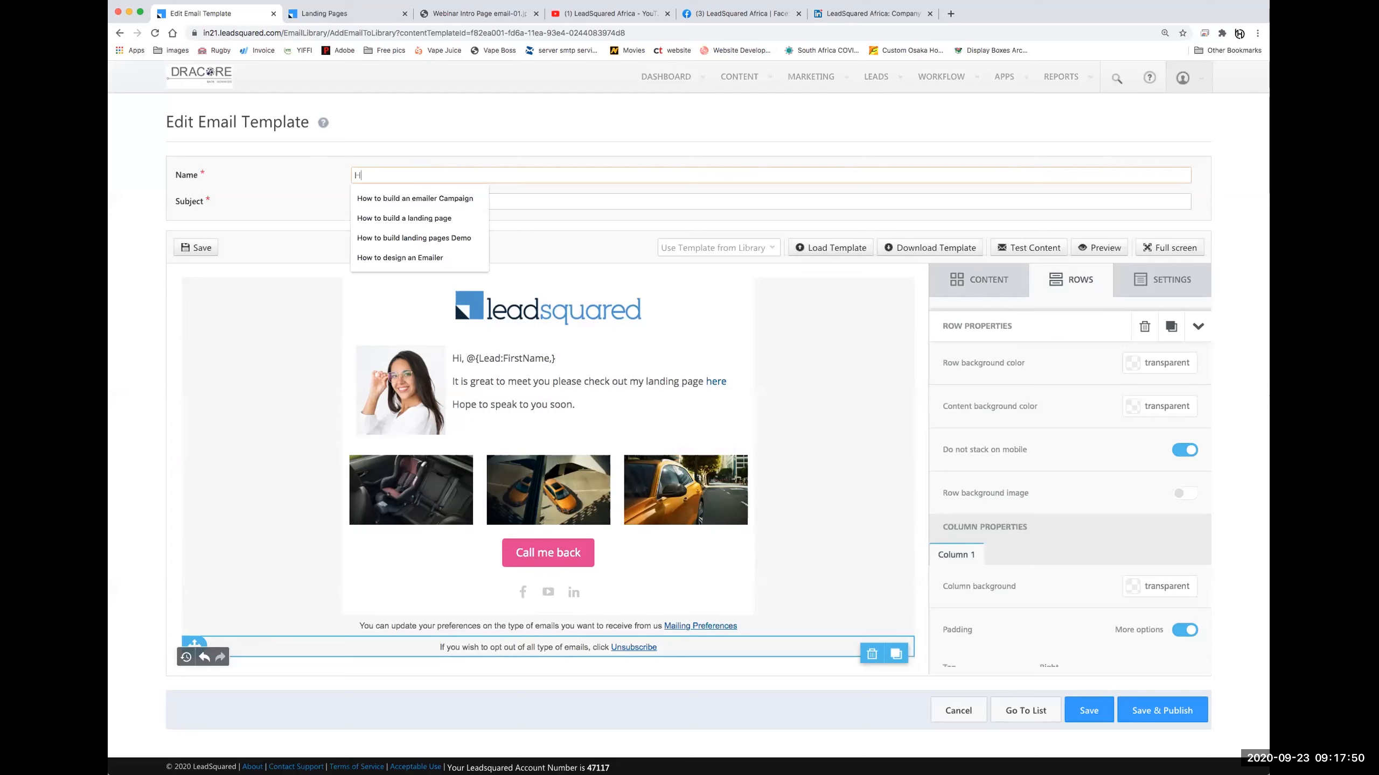
type("ow to build")
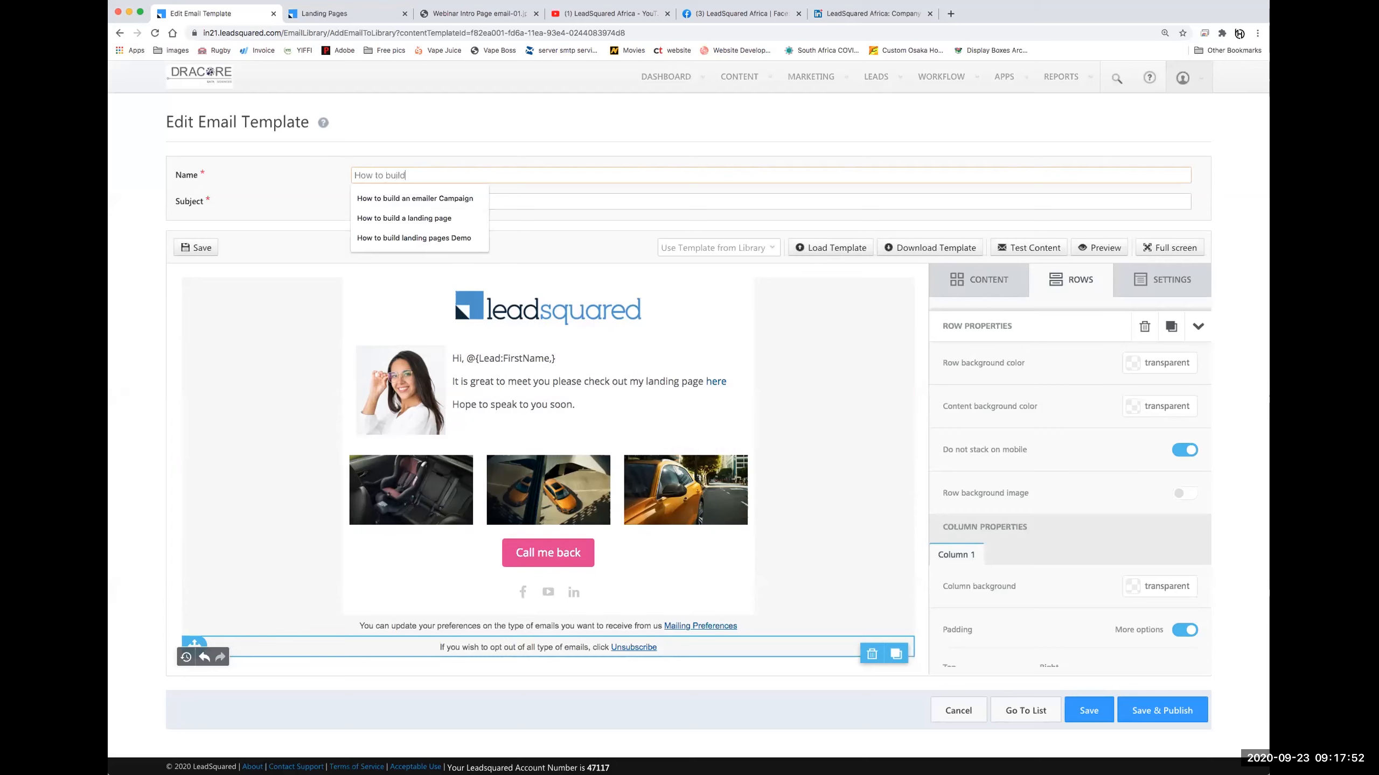
type(" an email")
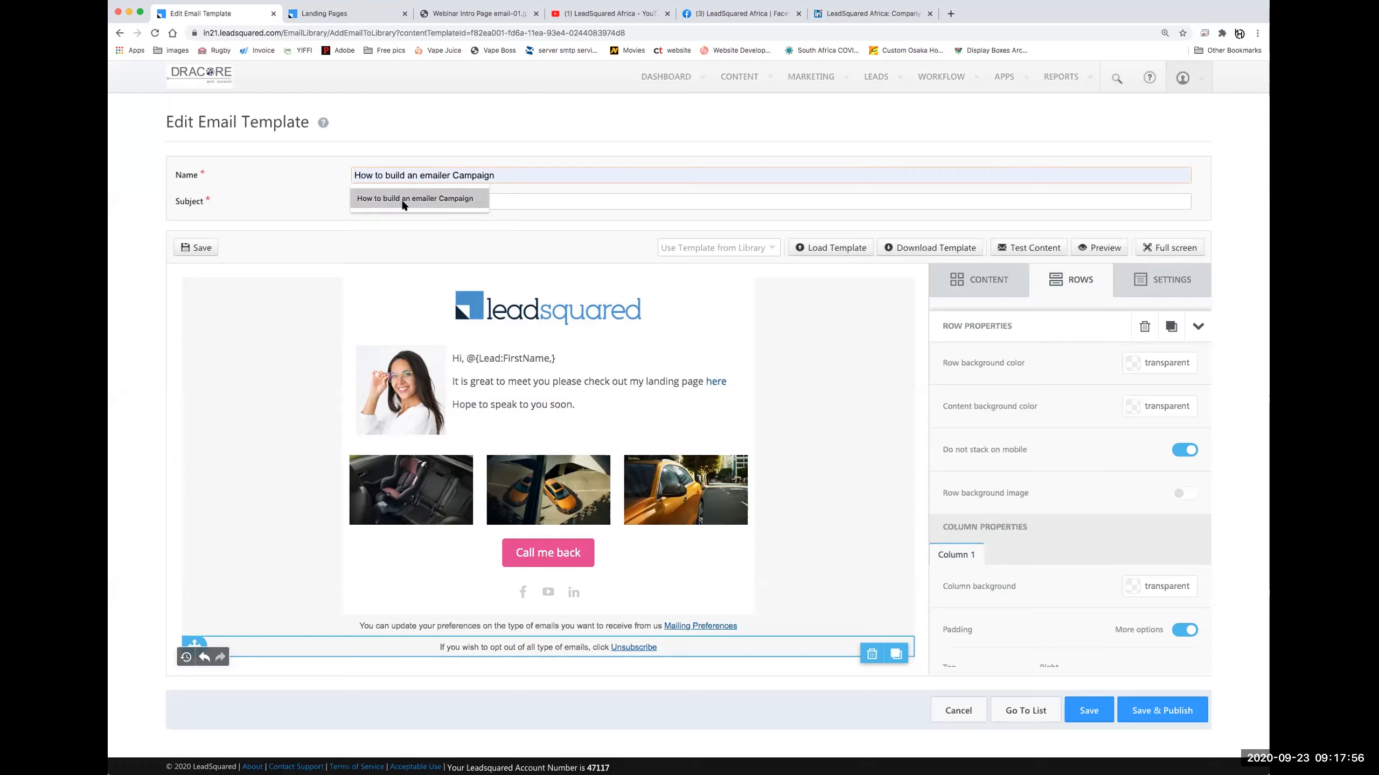
left_click(297, 180)
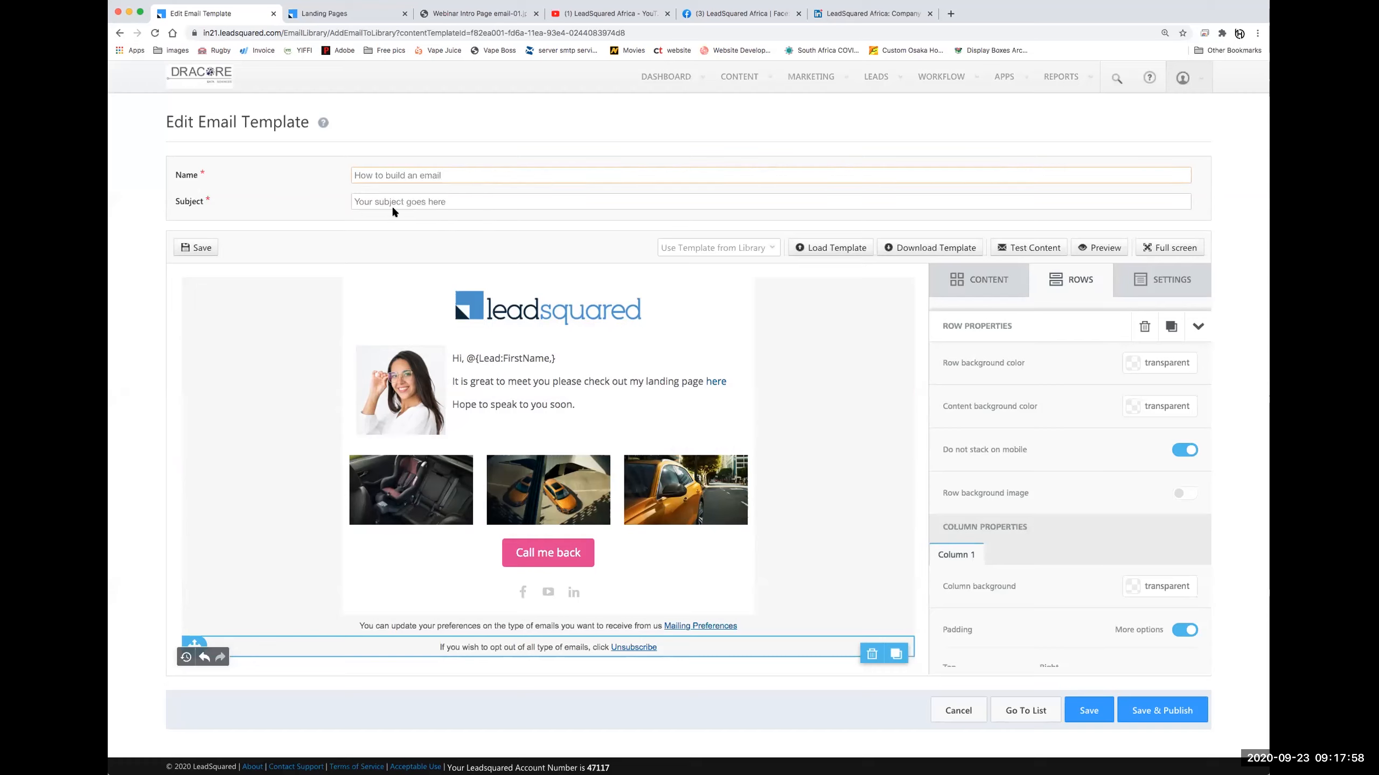
triple_click(428, 202)
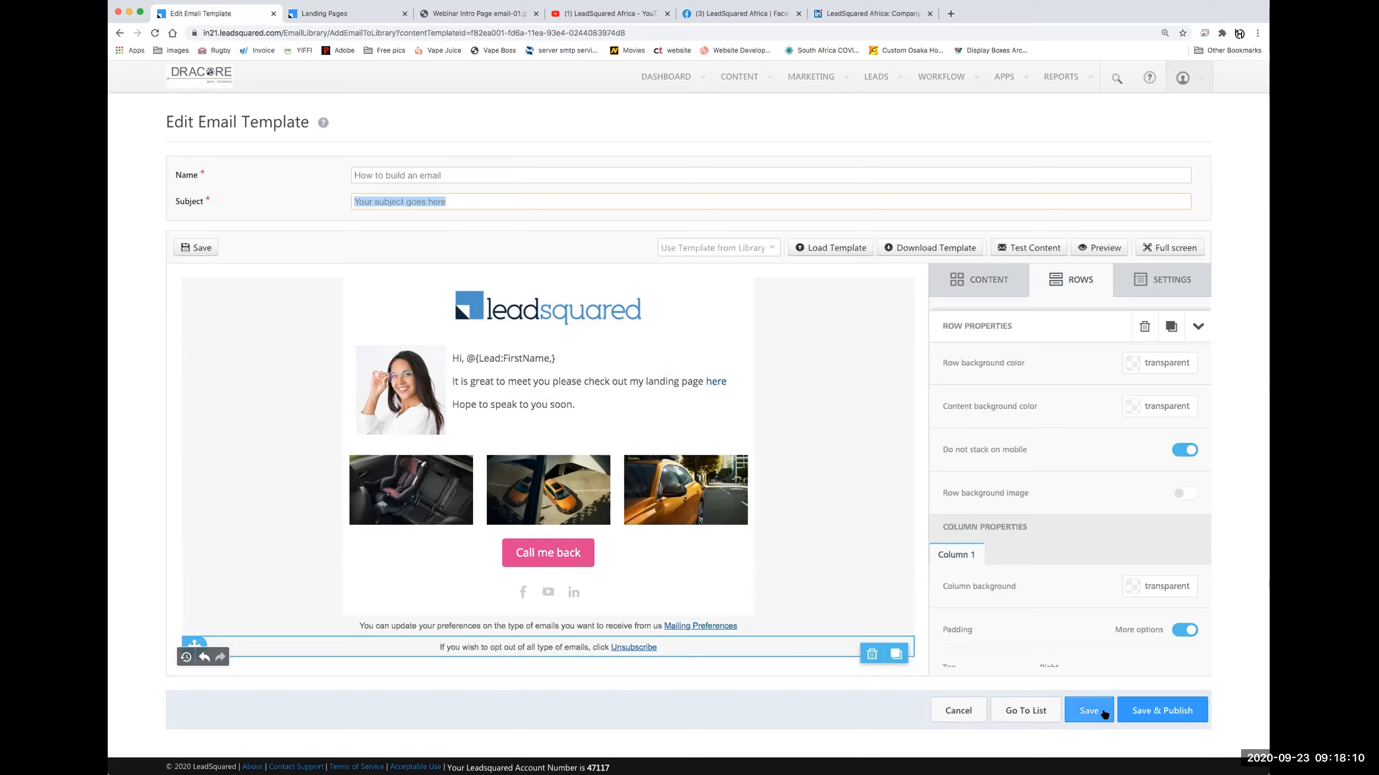
left_click(1144, 712)
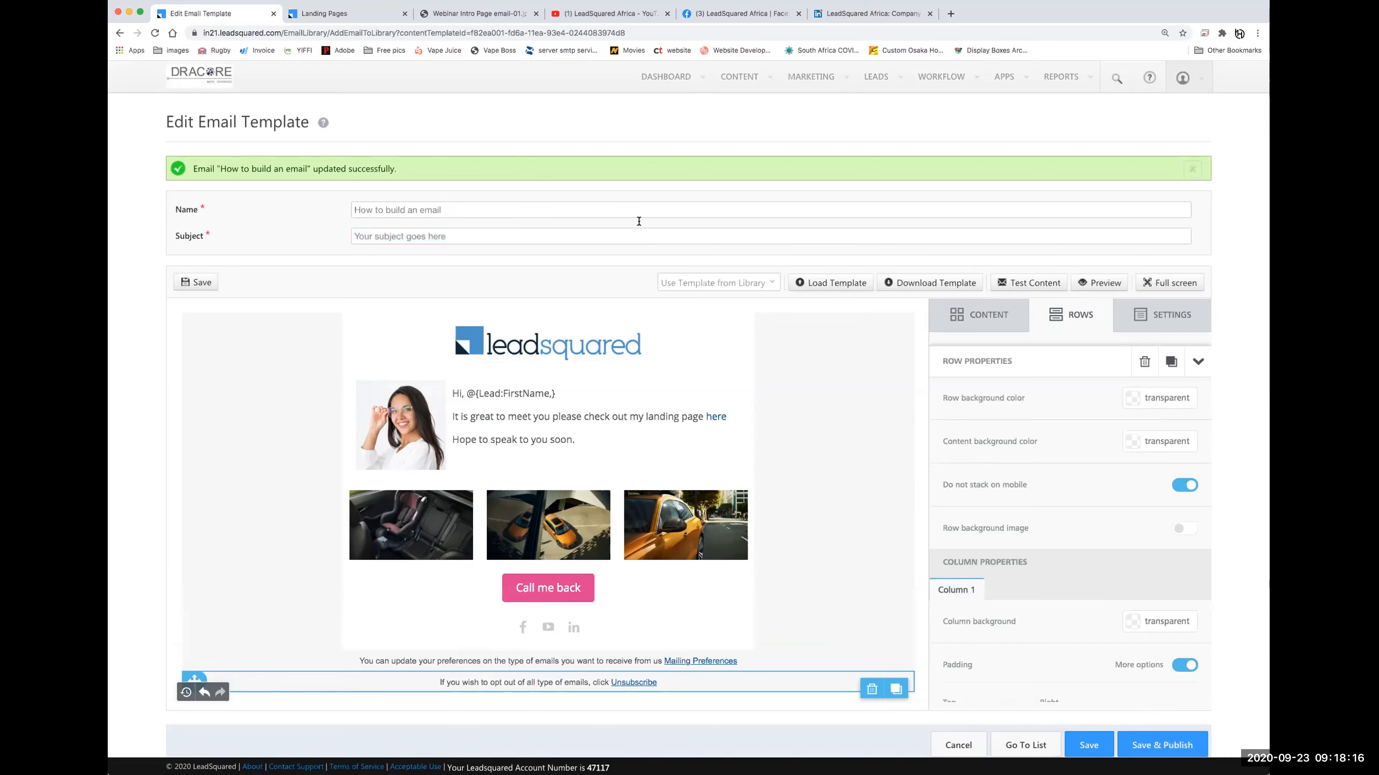
View the published template in the Email Library, and look through the list of existing email campaigns
left_click(739, 76)
left_click(735, 110)
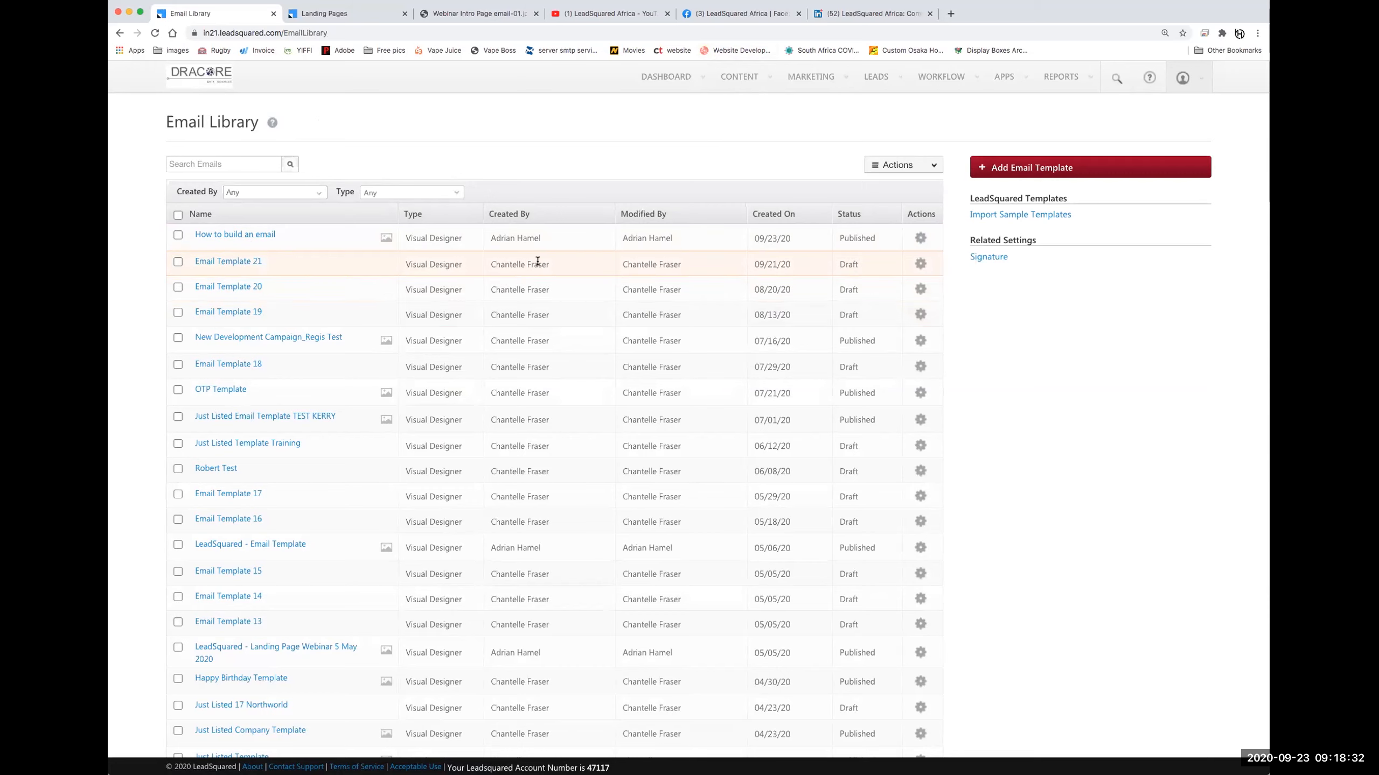
mouse_move(812, 84)
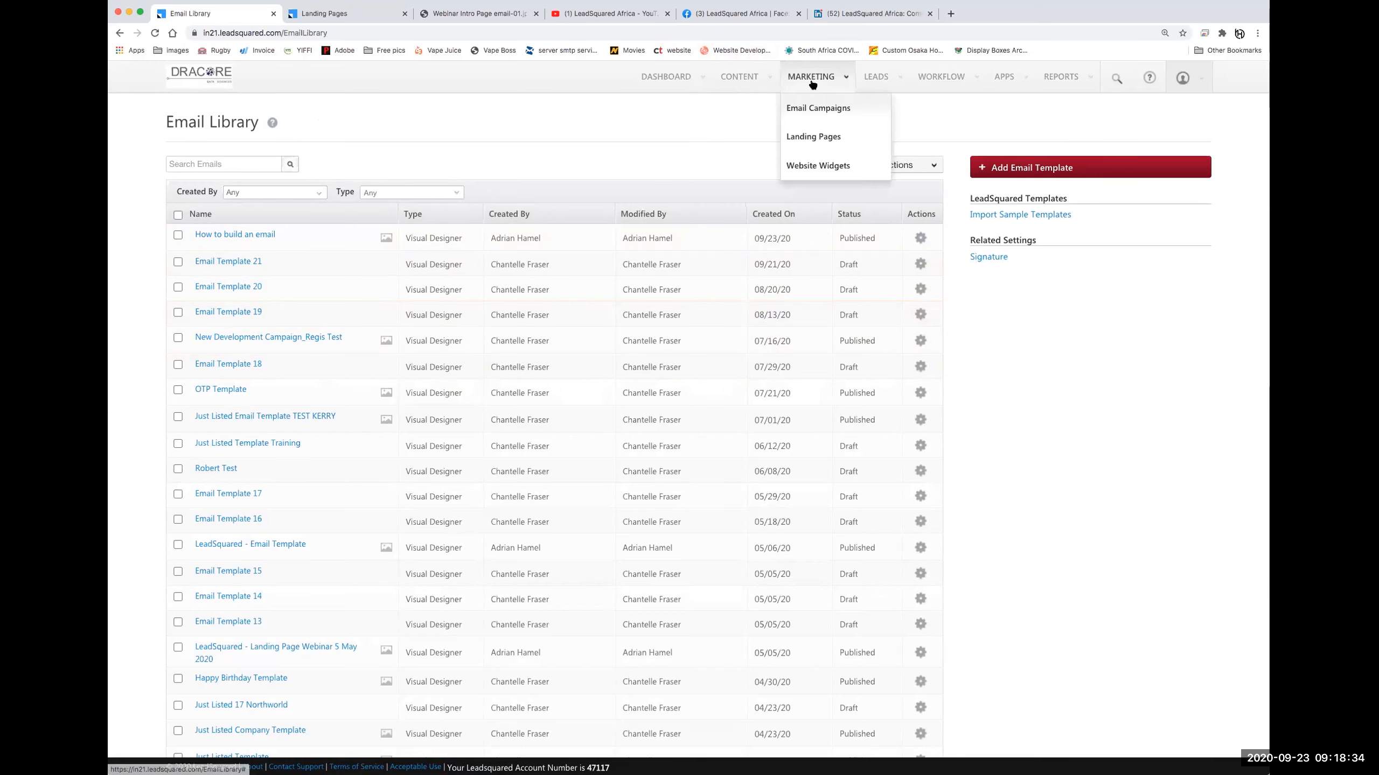
left_click(830, 112)
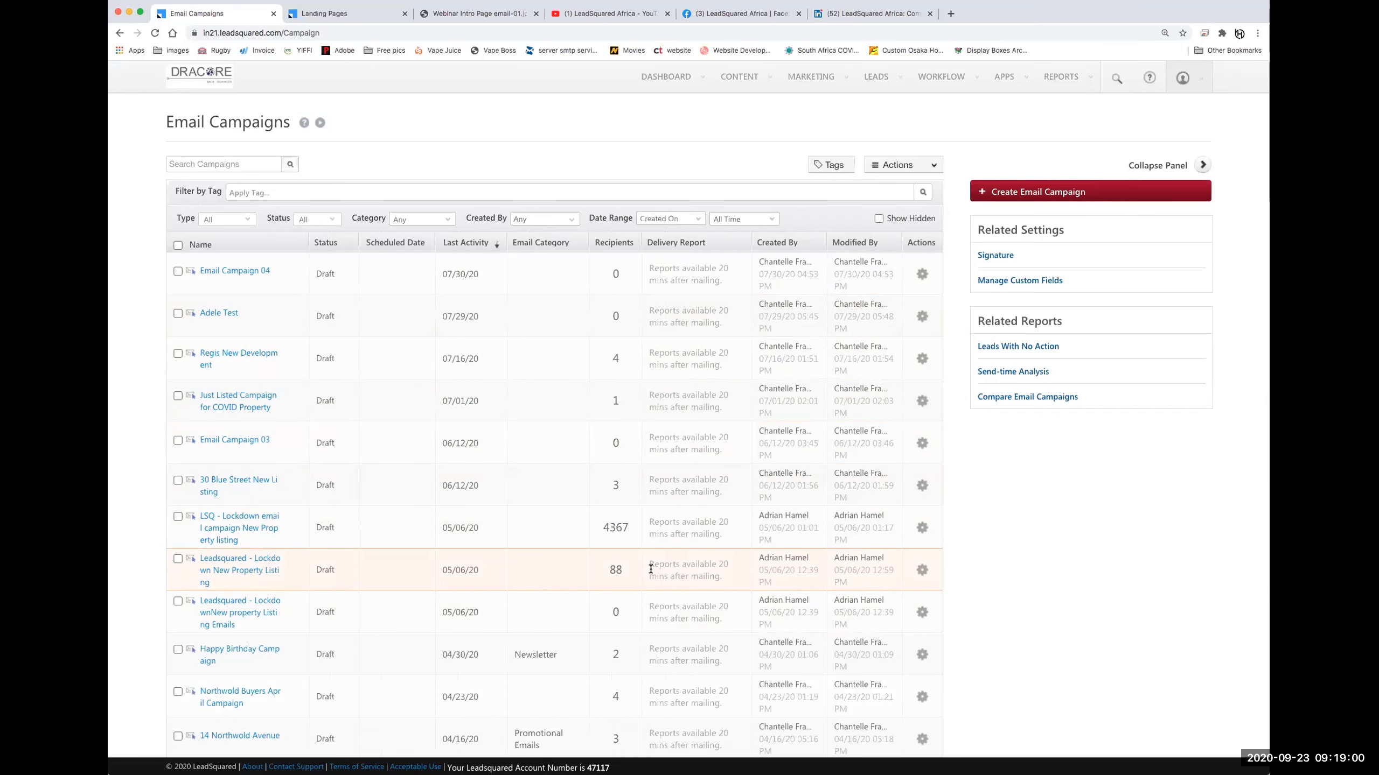
scroll(519, 541, "down", 5)
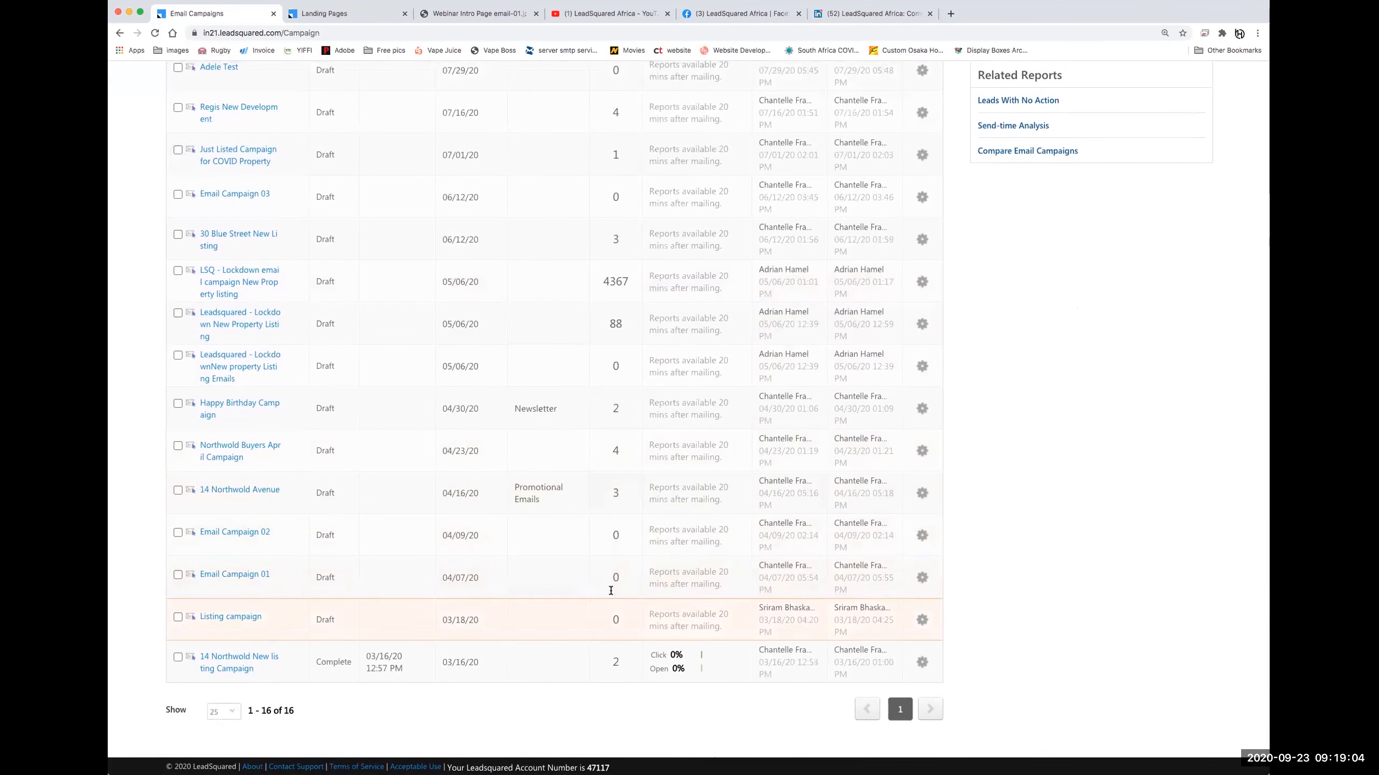
scroll(594, 524, "up", 5)
scroll(352, 158, "up", 1)
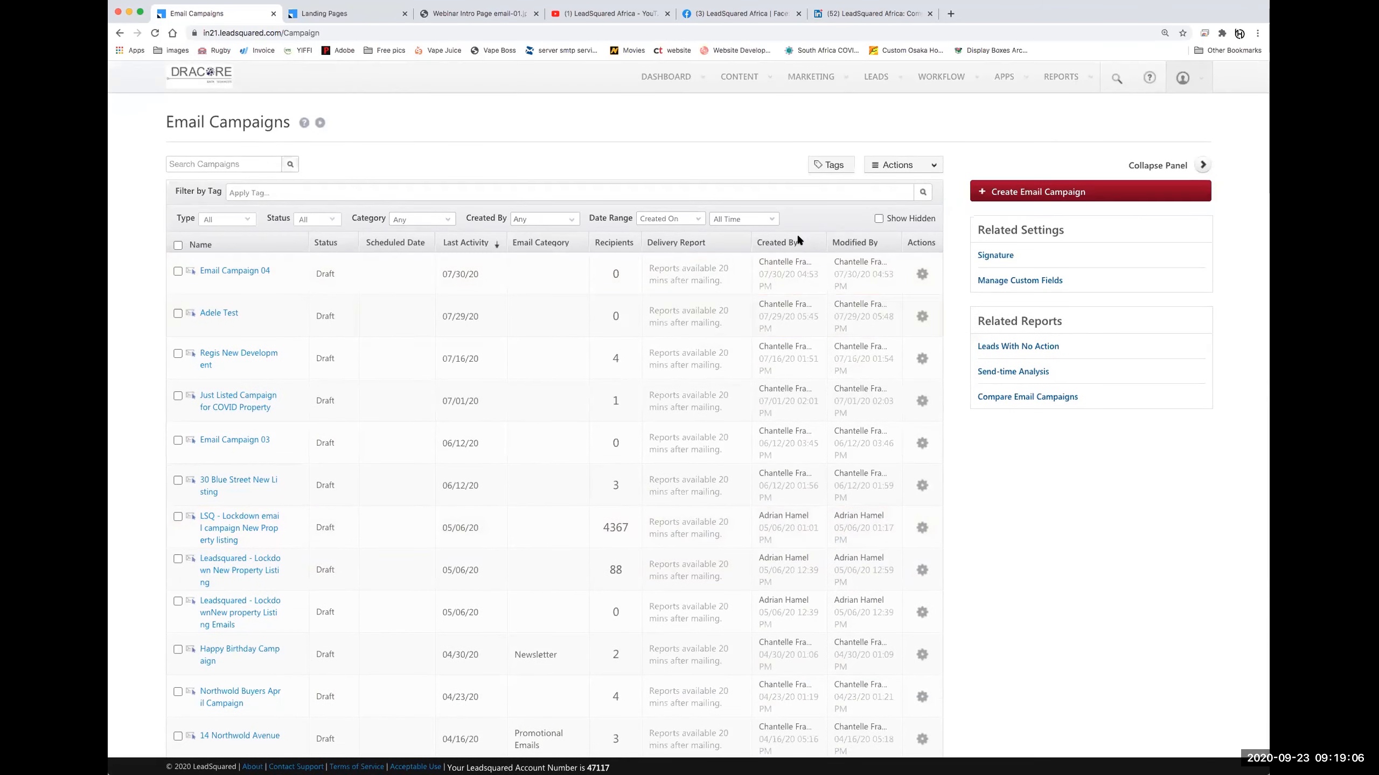
Create an email campaign named "How to build an email webinar" with the email category left blank
left_click(1025, 195)
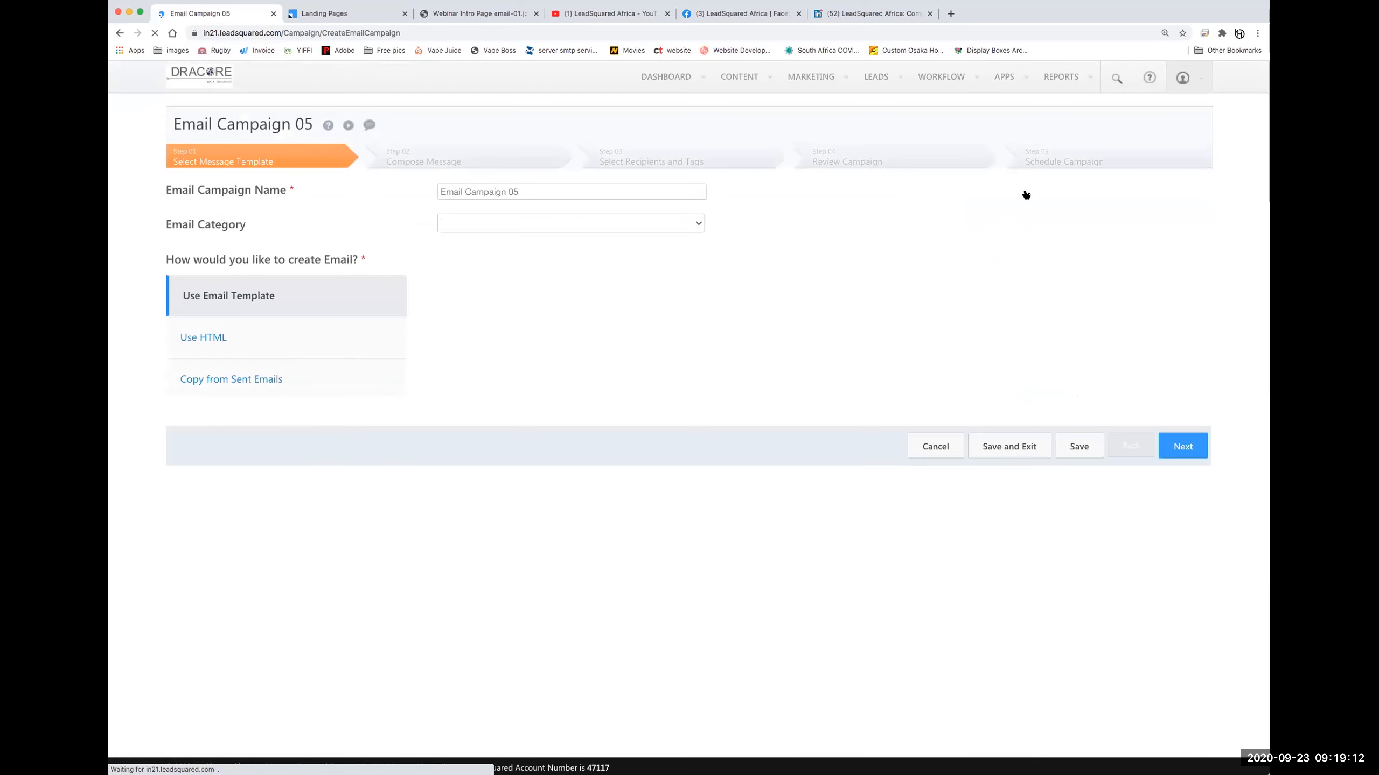
triple_click(461, 192)
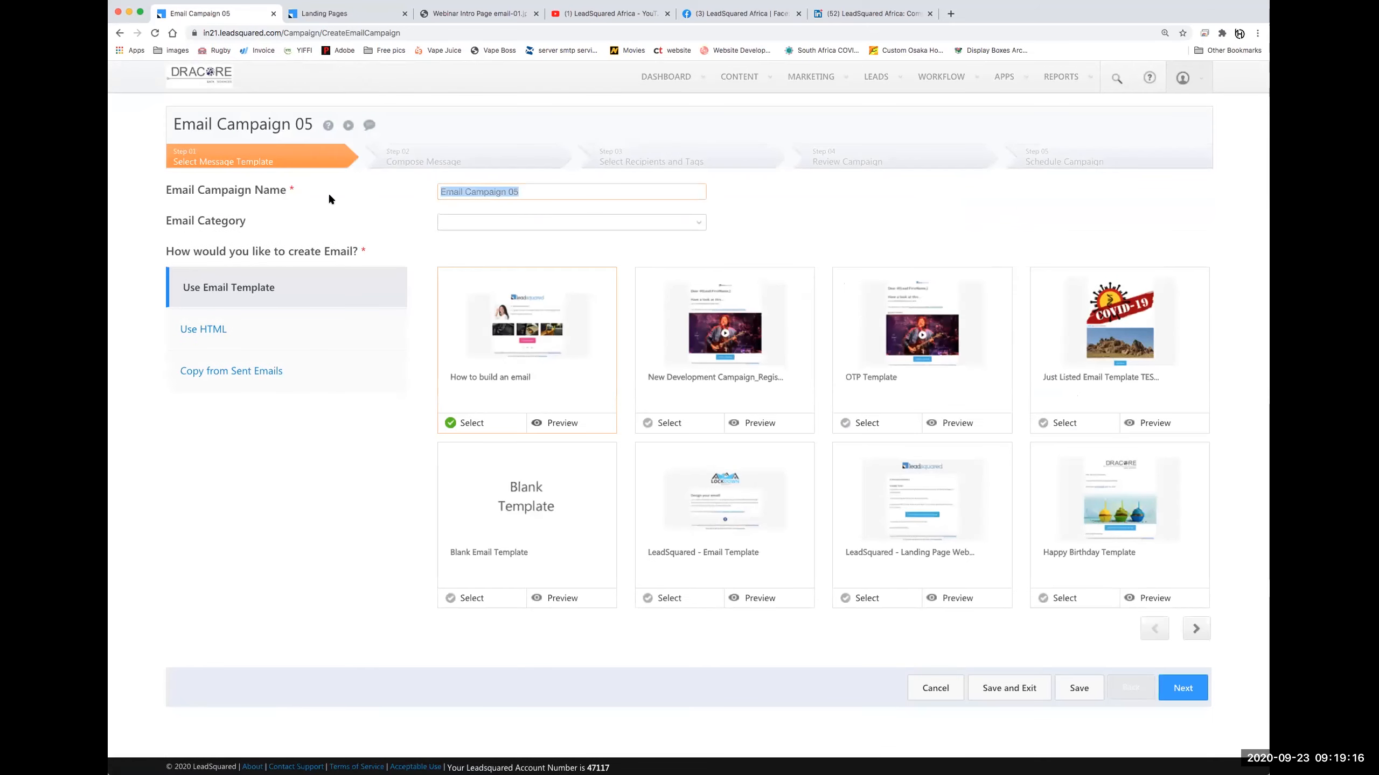
type("How to ")
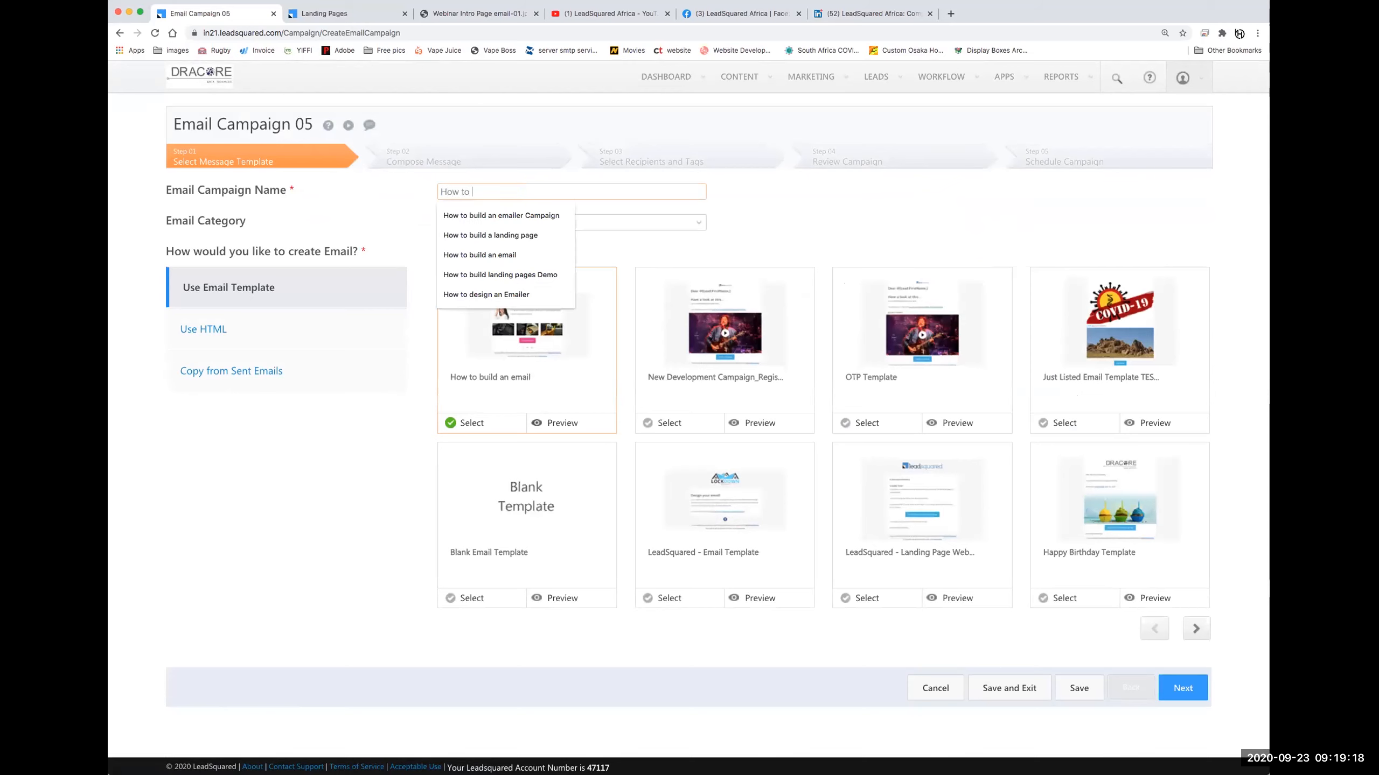
type("build an ")
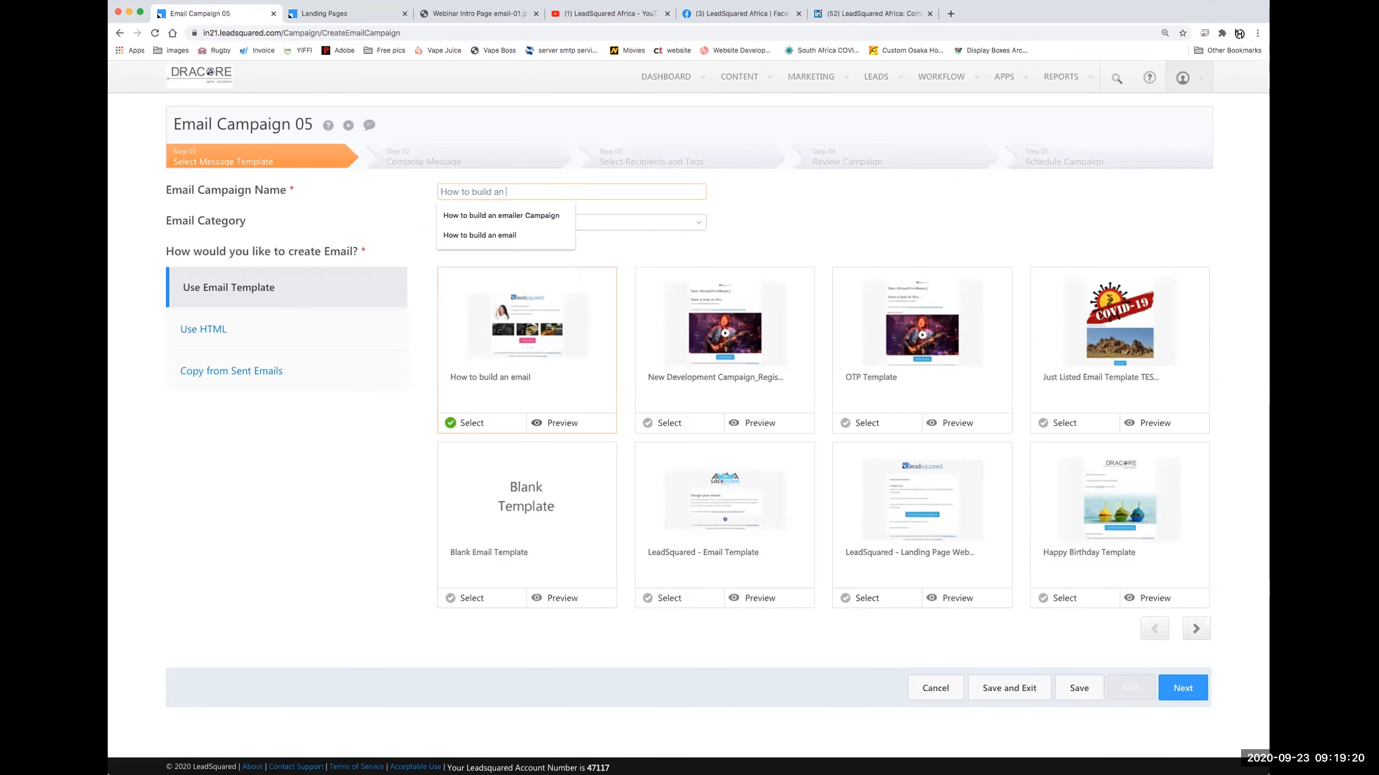
type("email webinar")
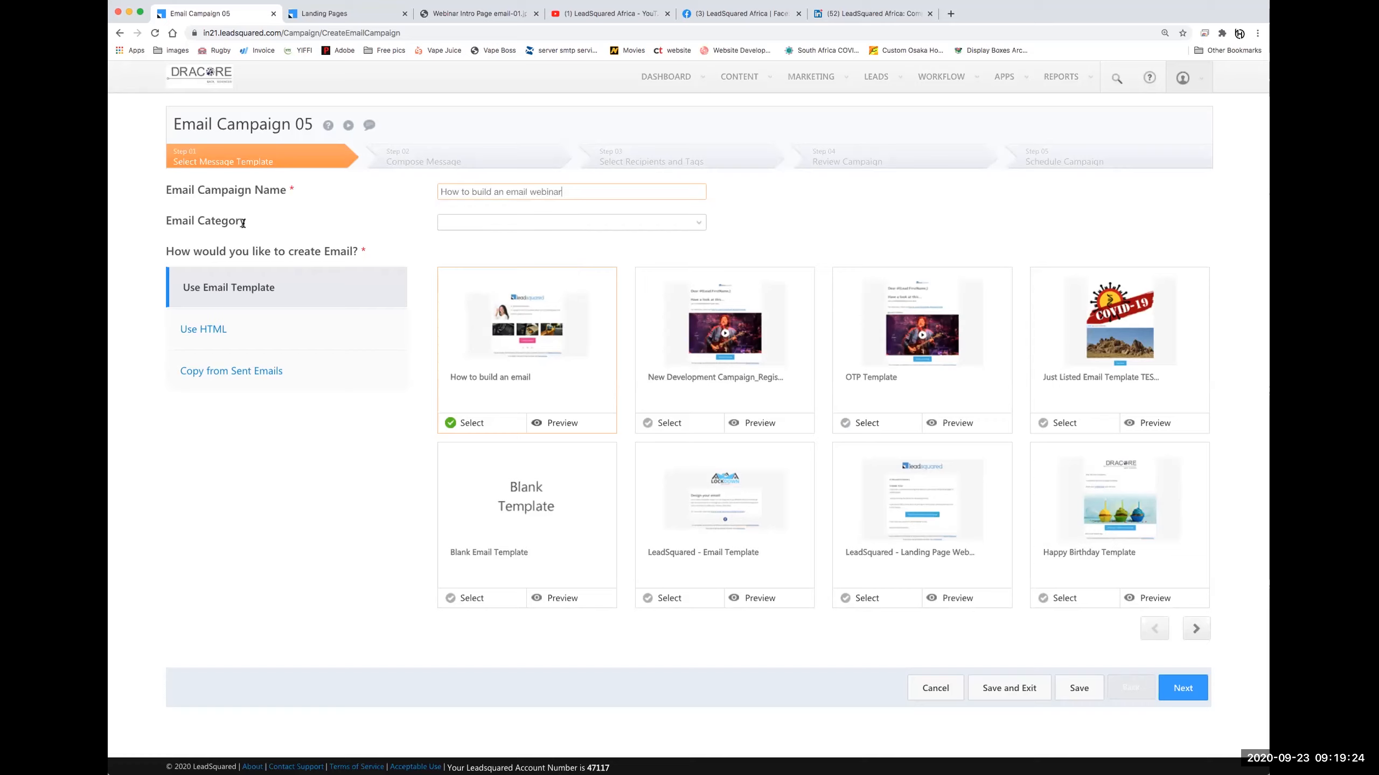
left_click(492, 222)
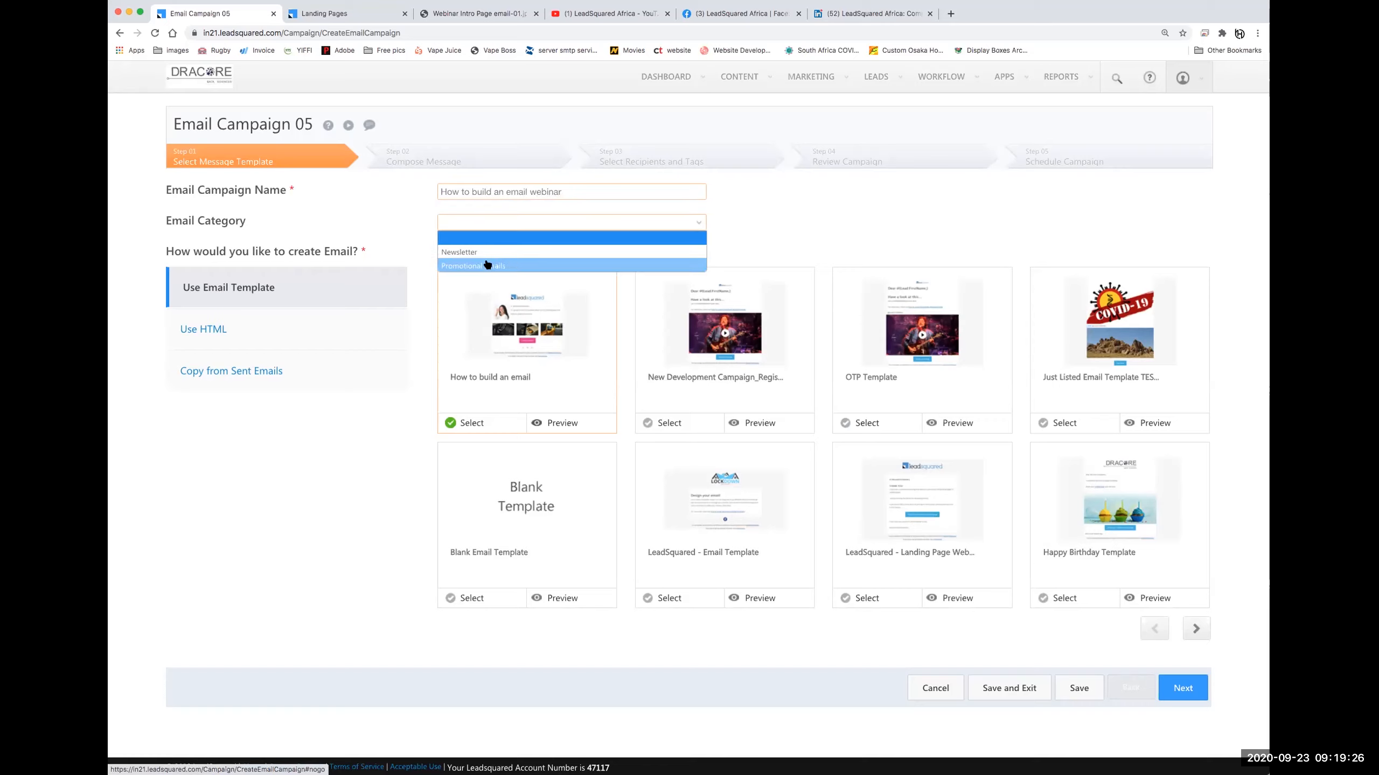
left_click(718, 237)
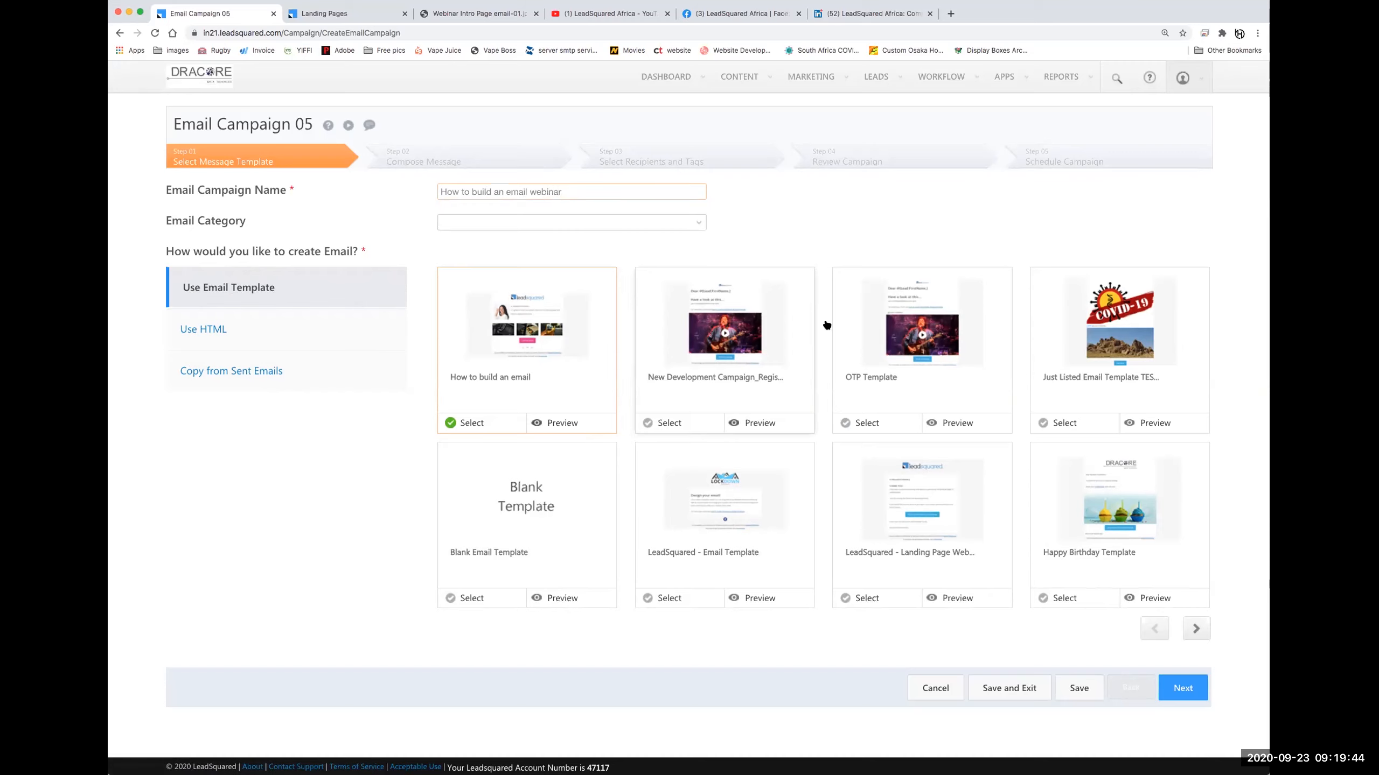
Browse the available email templates and continue to composing the message with the "How to build an email" template
scroll(903, 475, "down", 1)
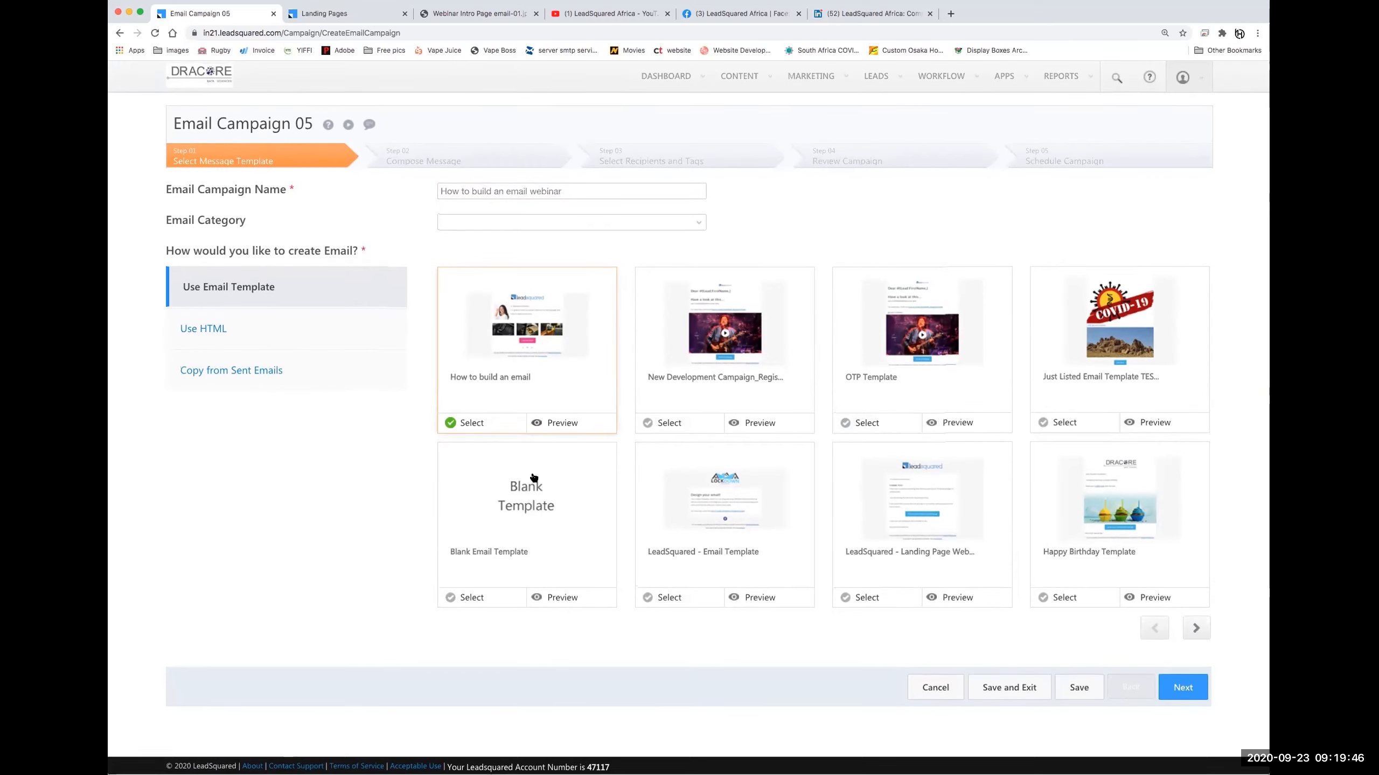
left_click(1196, 629)
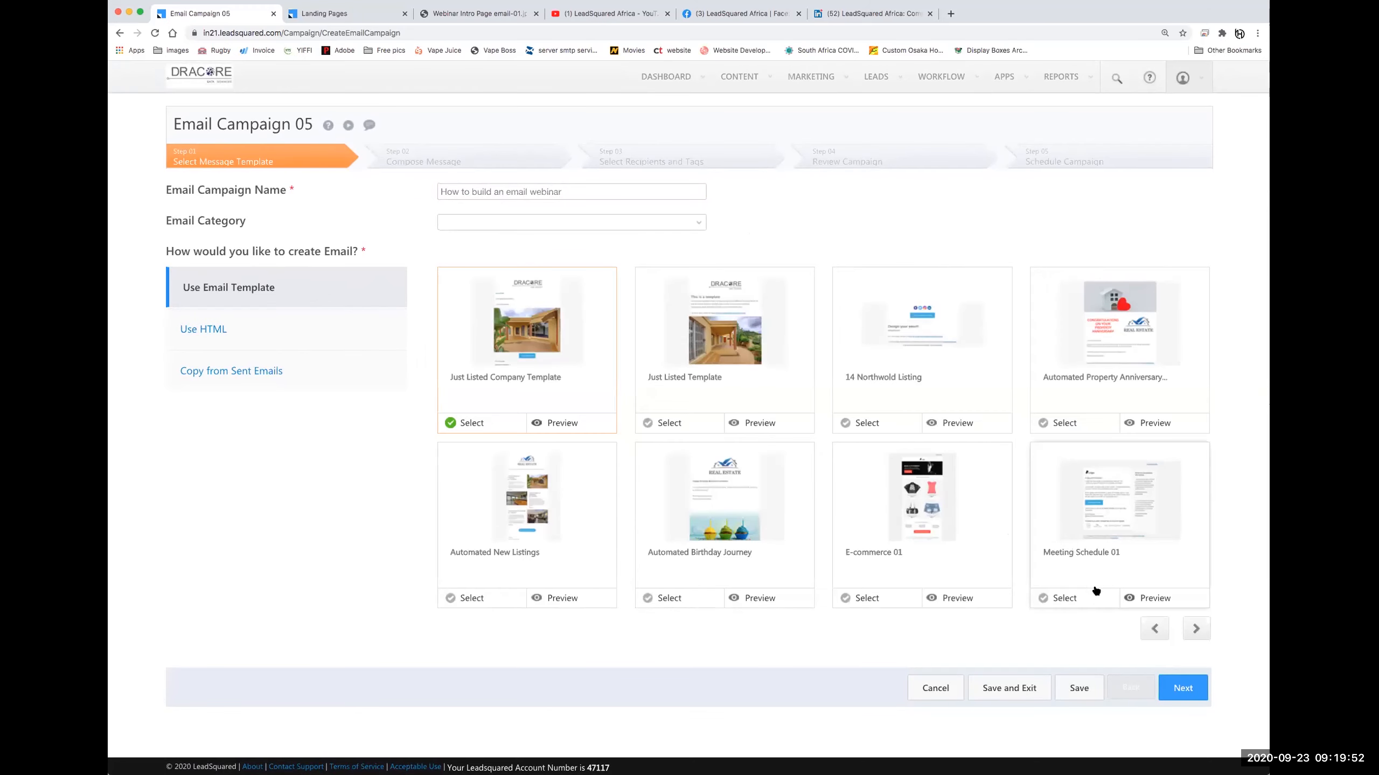
left_click(1154, 628)
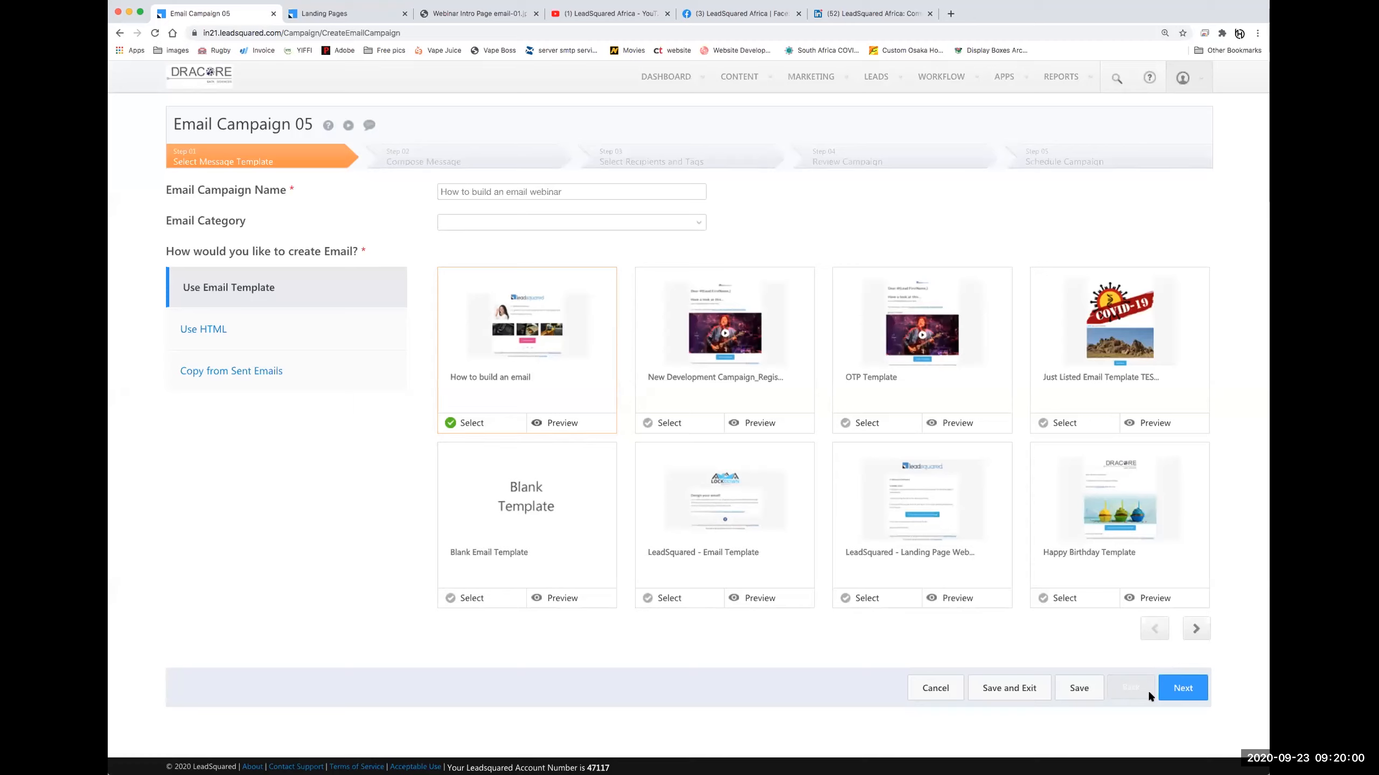
left_click(1185, 689)
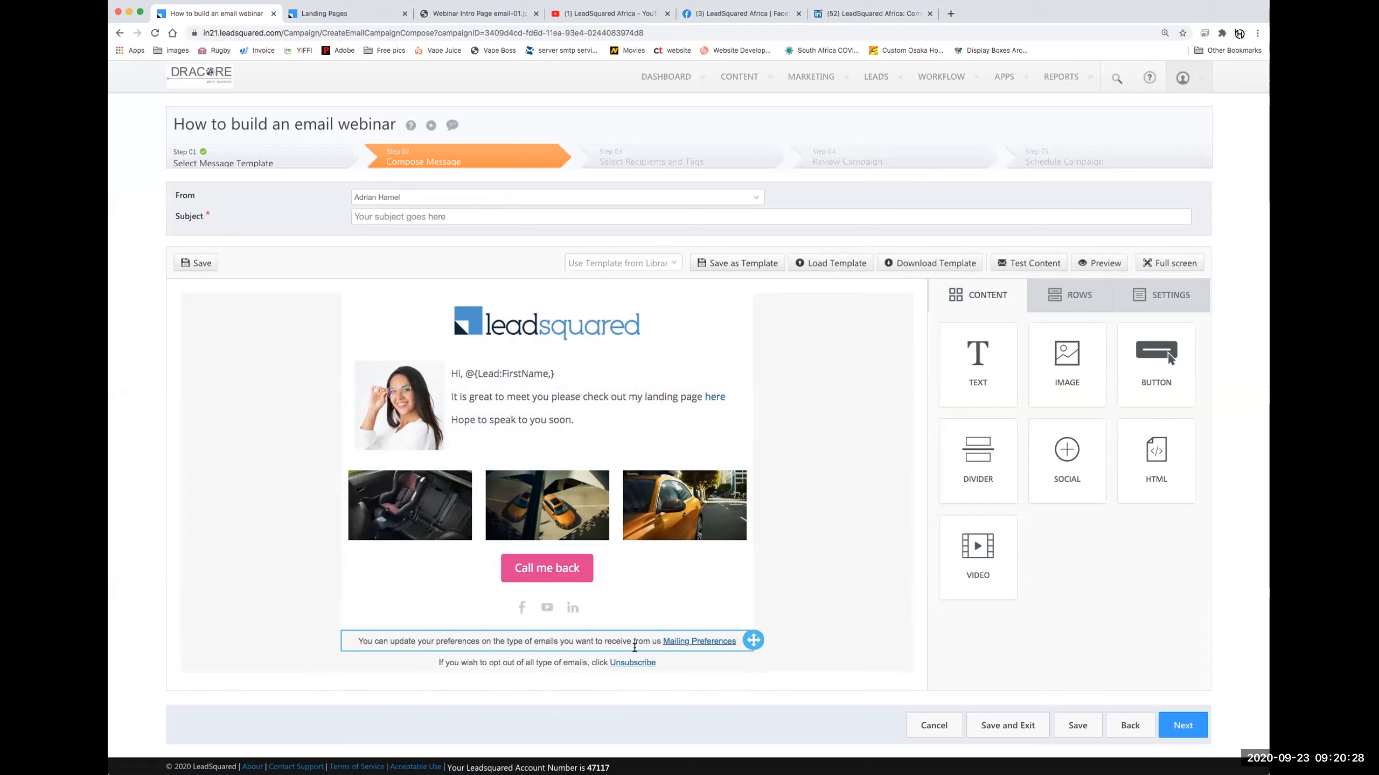
Set the campaign email's subject to "How to build an emailer"
triple_click(416, 219)
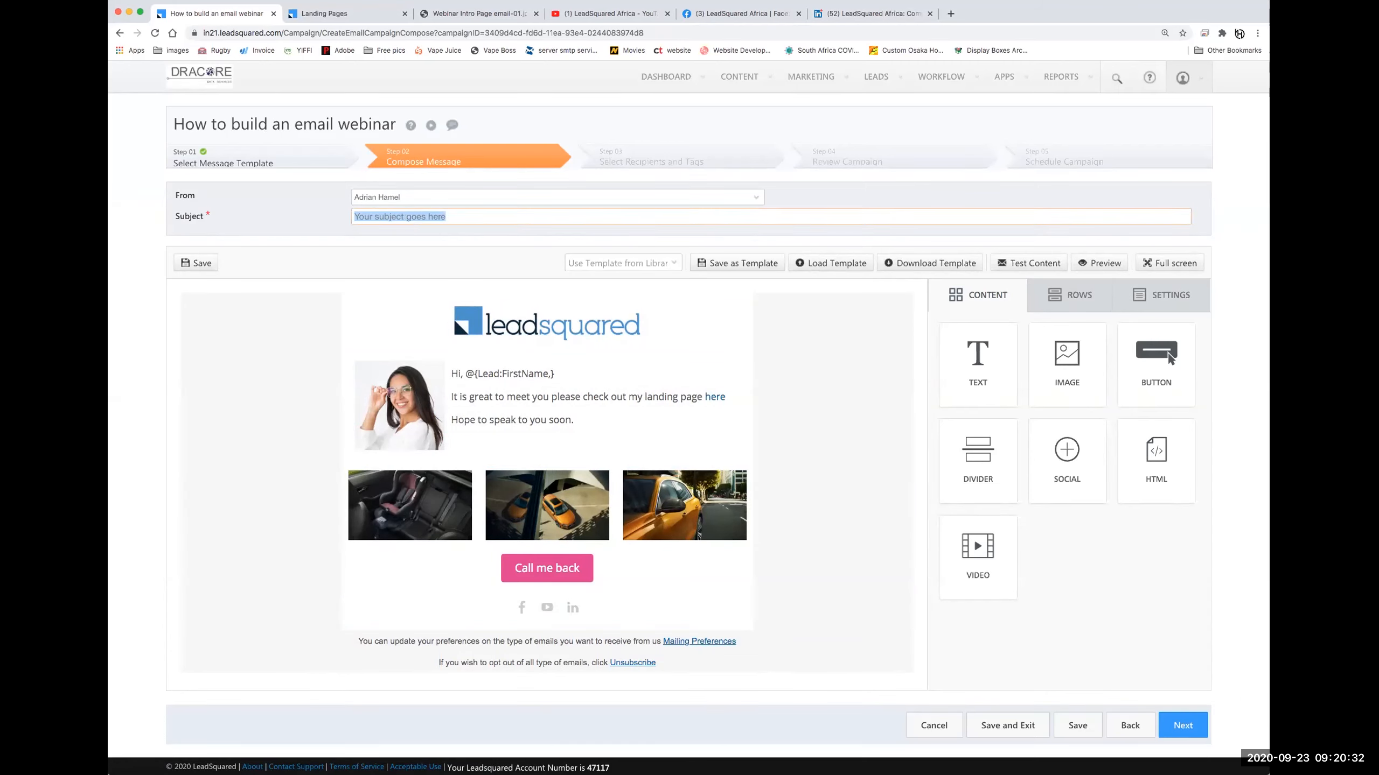
type("How to")
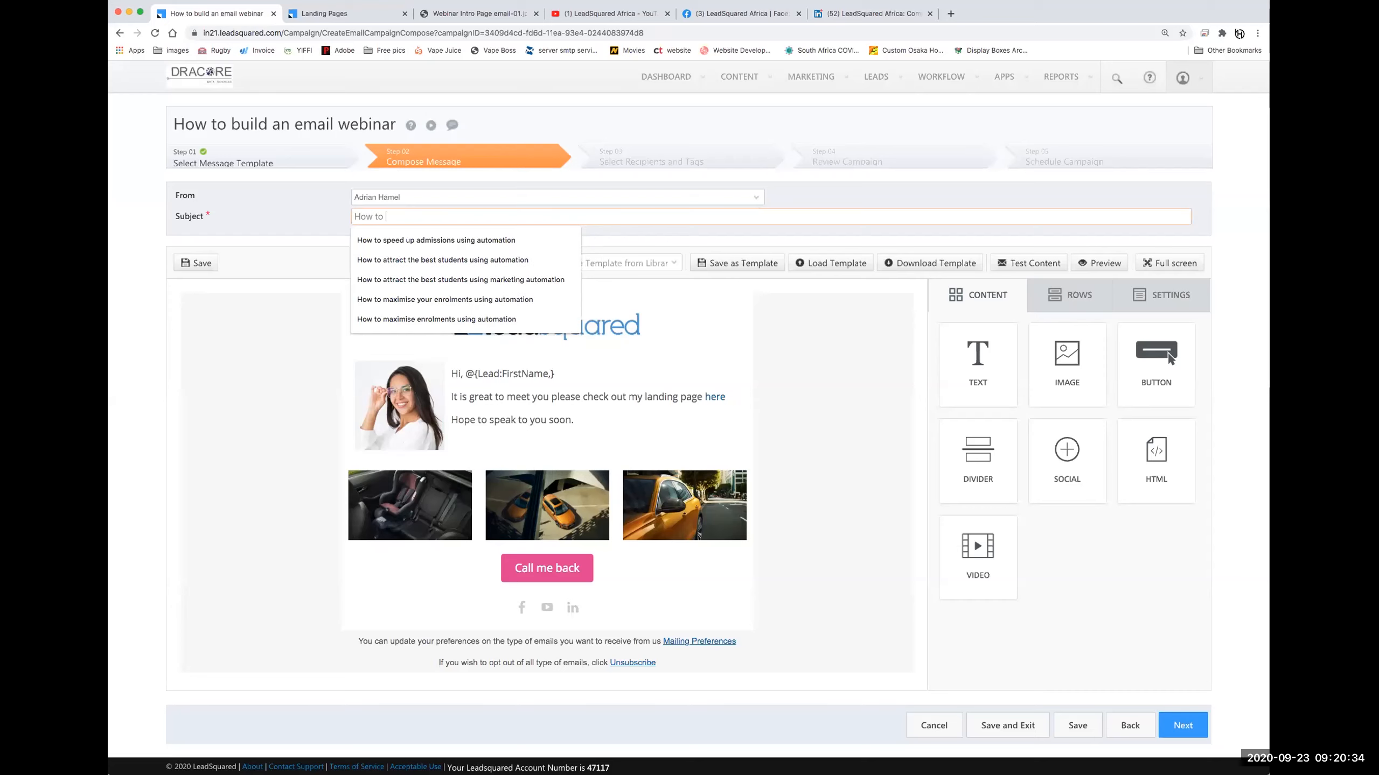
type(" build an emailer")
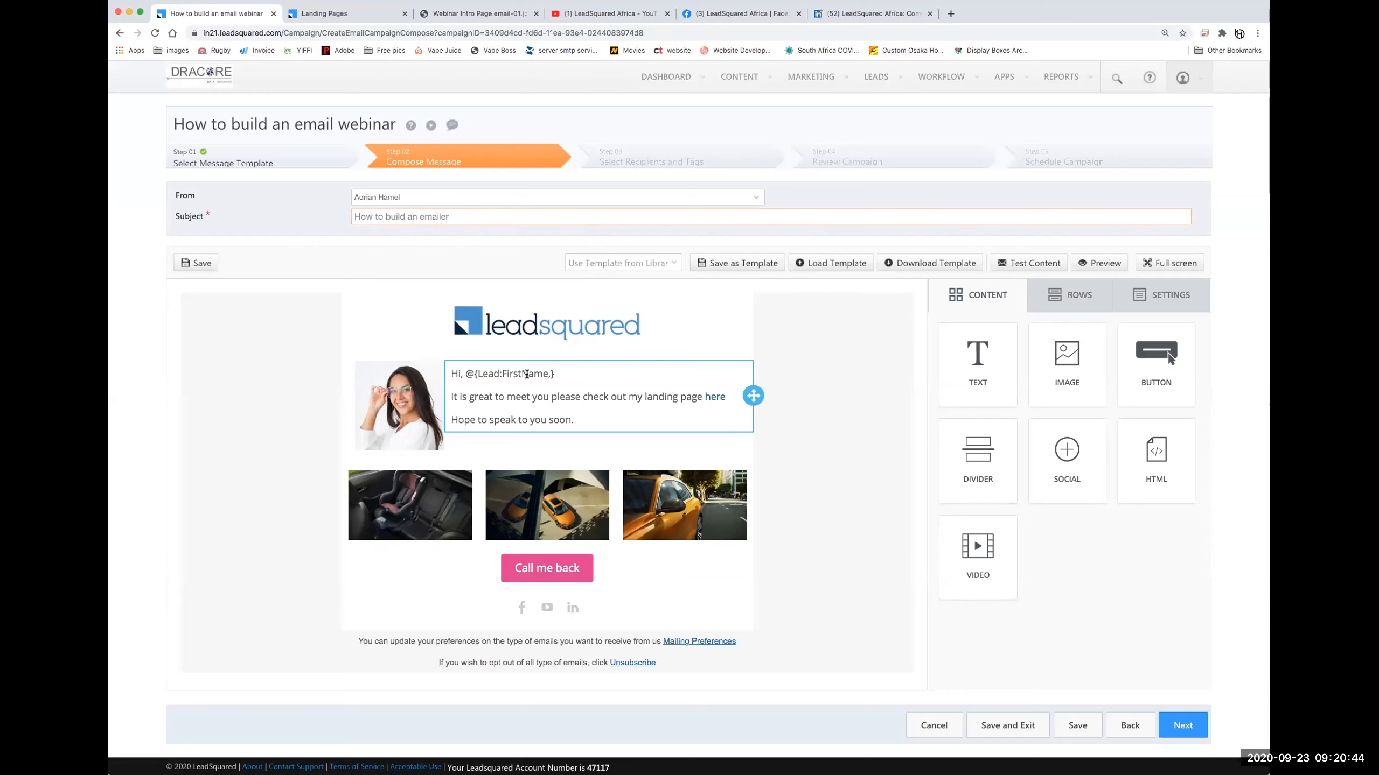
Copy the @{Lead:FirstName,} merge tag from the greeting to the start of the subject, followed by a comma
left_click_drag(554, 373, 465, 374)
key("super+c")
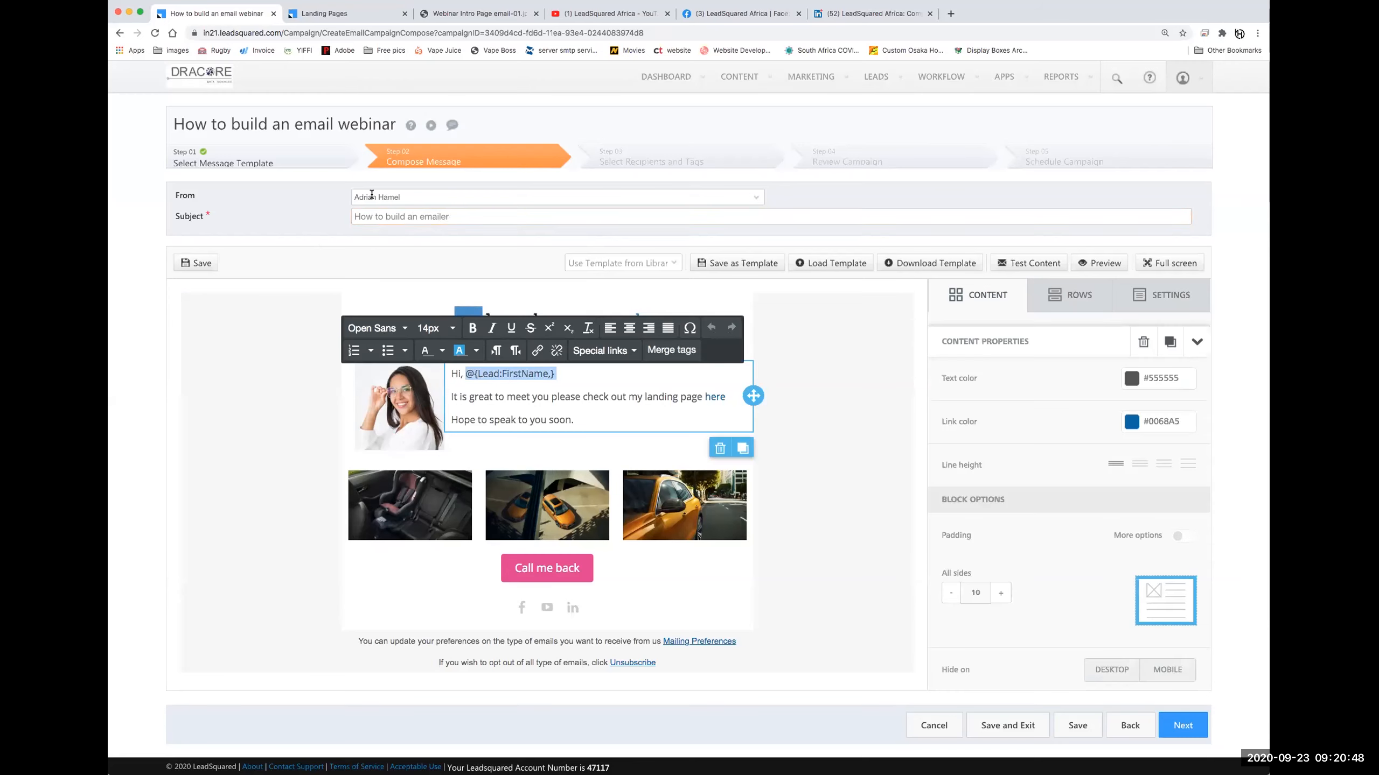
left_click(354, 197)
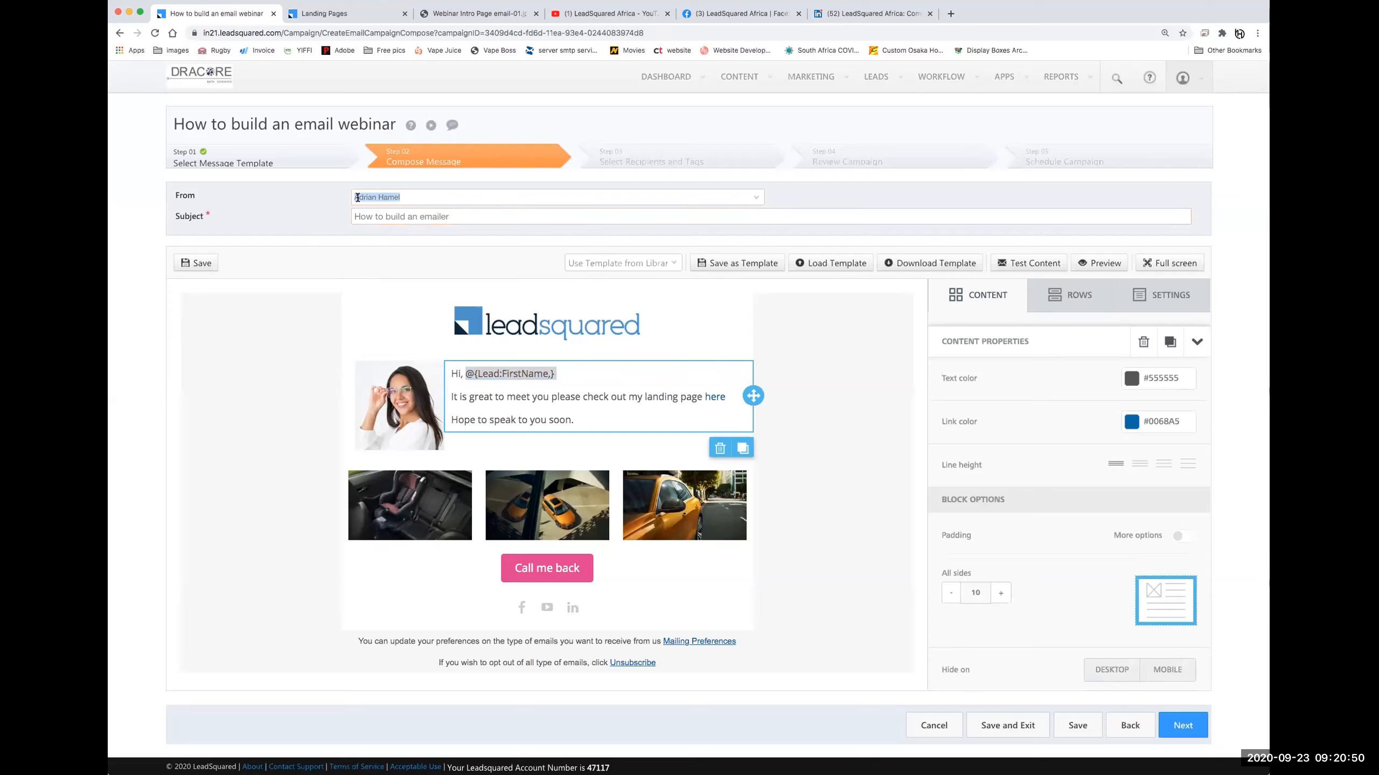
left_click(353, 216)
key("super+v")
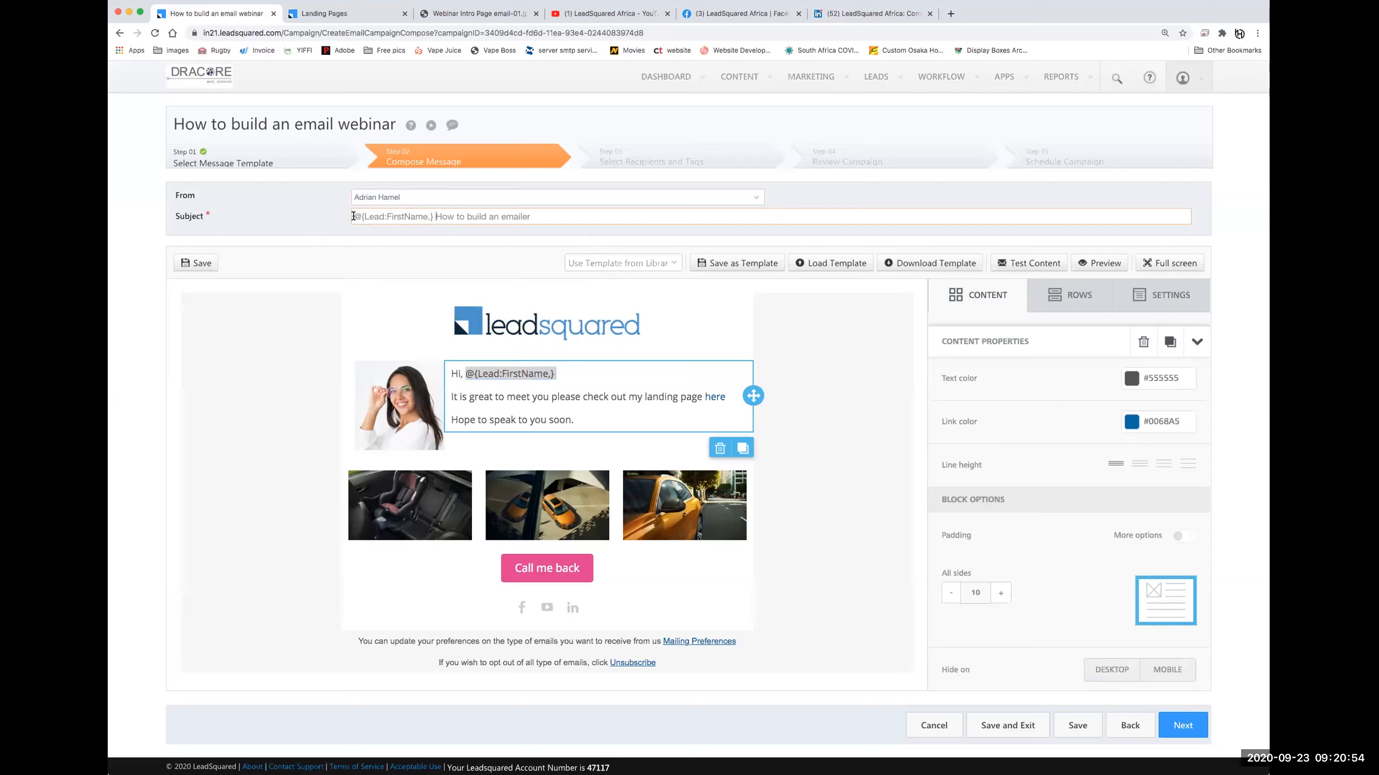
type(",")
left_click(816, 443)
Add a text block to the email and place it between the Call me back button and the social icons
left_click(790, 575)
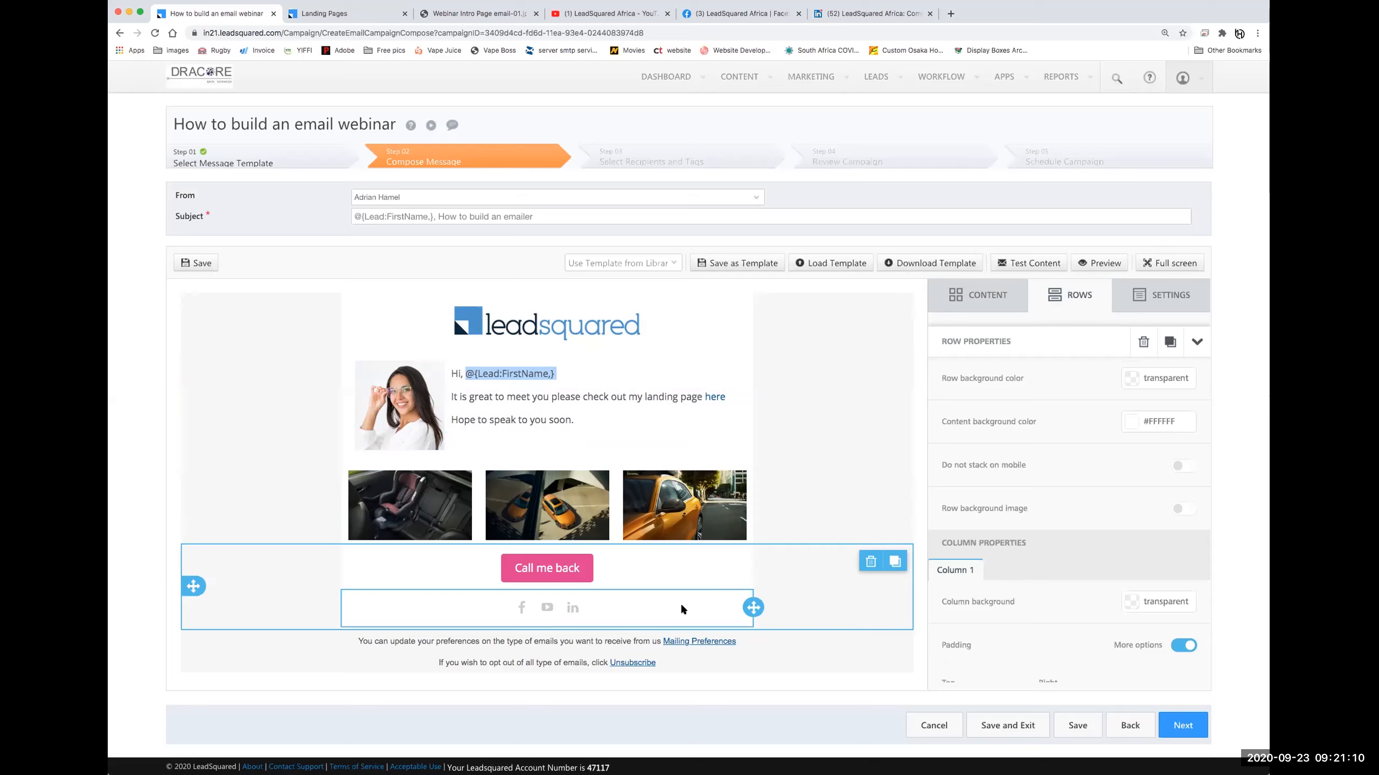
left_click(972, 303)
left_click_drag(964, 348, 491, 620)
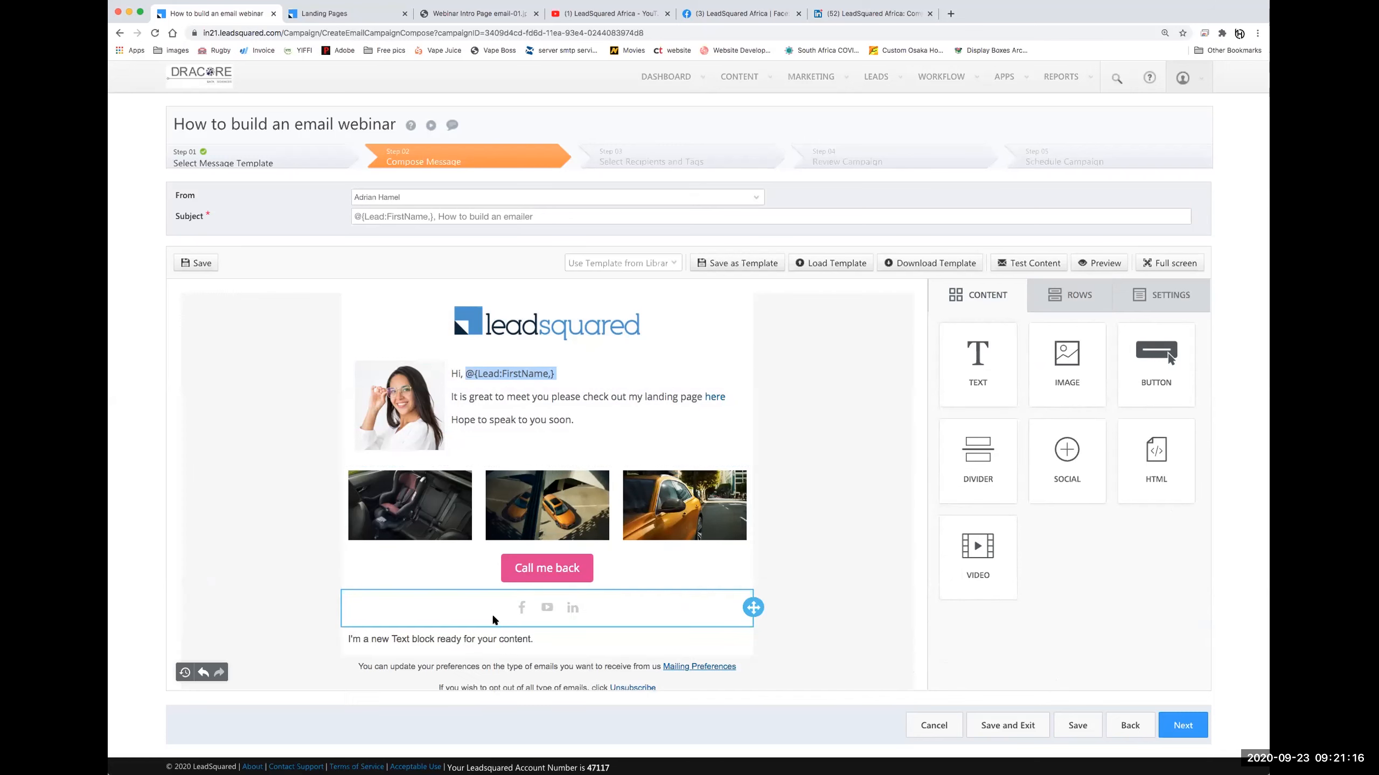
left_click_drag(753, 639, 740, 593)
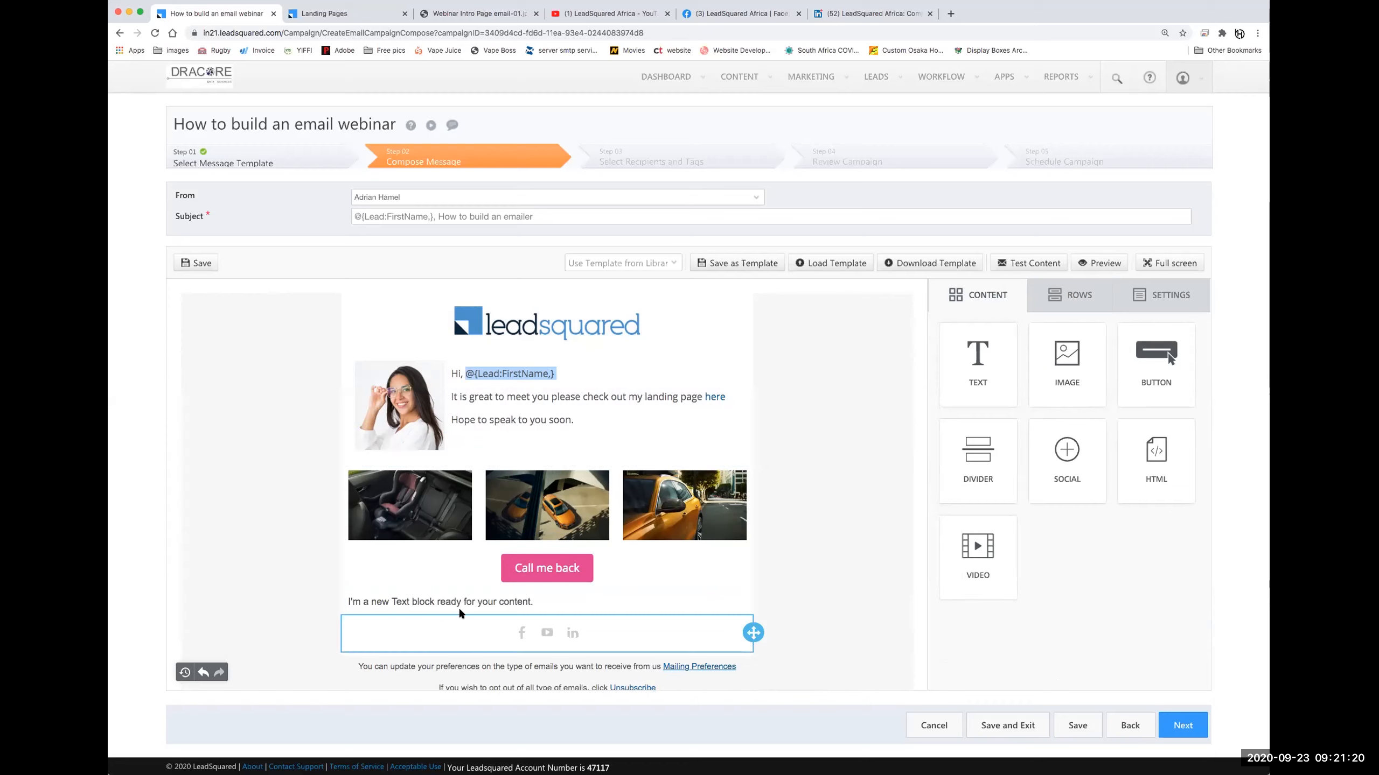
Replace the new text block's placeholder text with the Sender: Signature merge tag
left_click(479, 604)
left_click_drag(348, 601, 504, 601)
triple_click(544, 605)
left_click(676, 580)
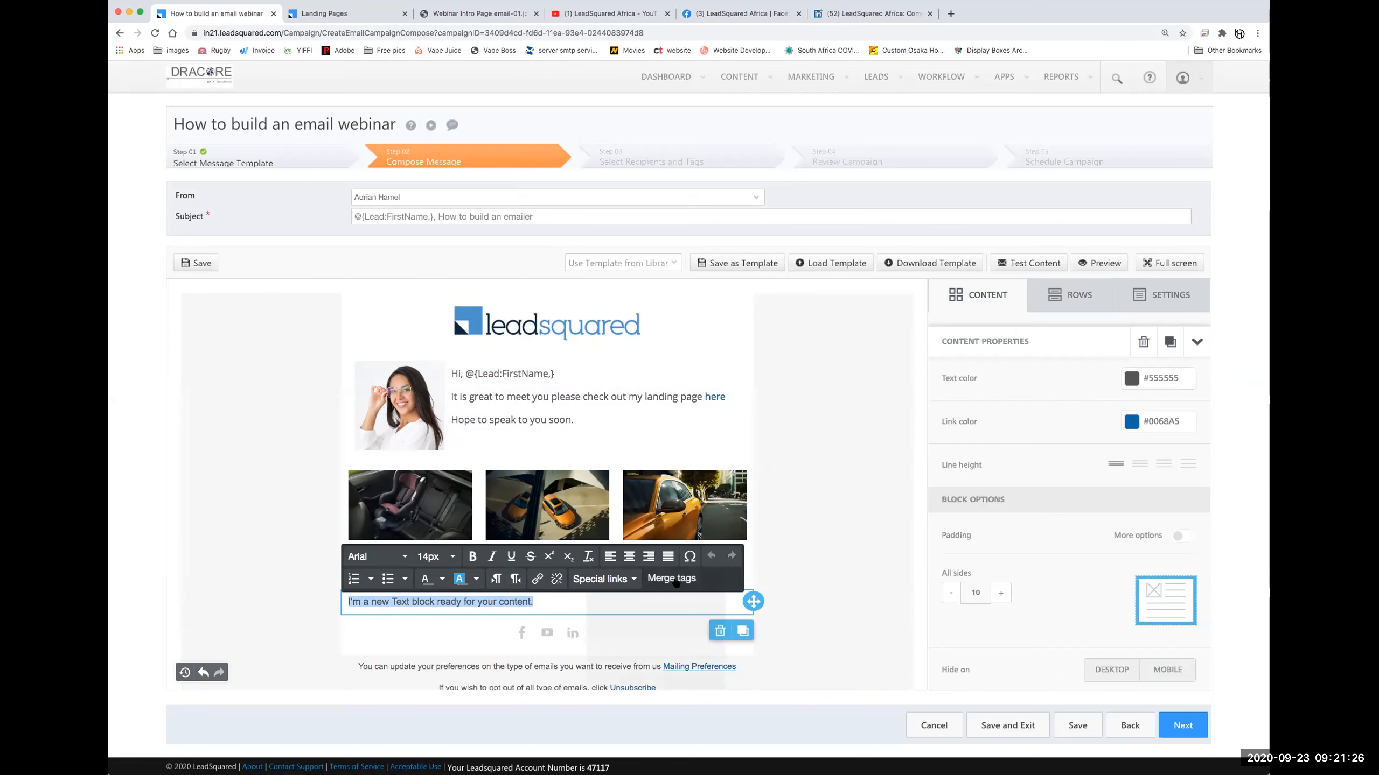
scroll(675, 545, "down", 15)
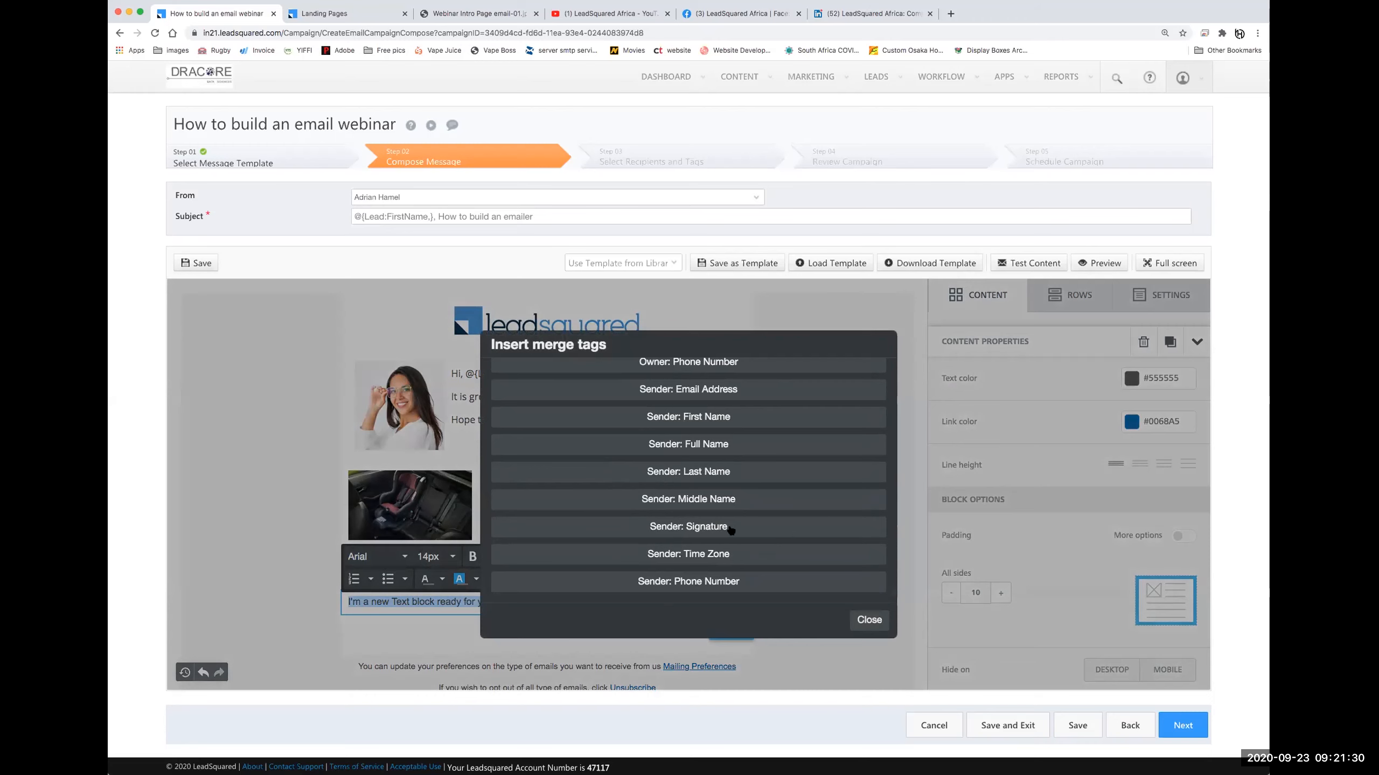
left_click(668, 527)
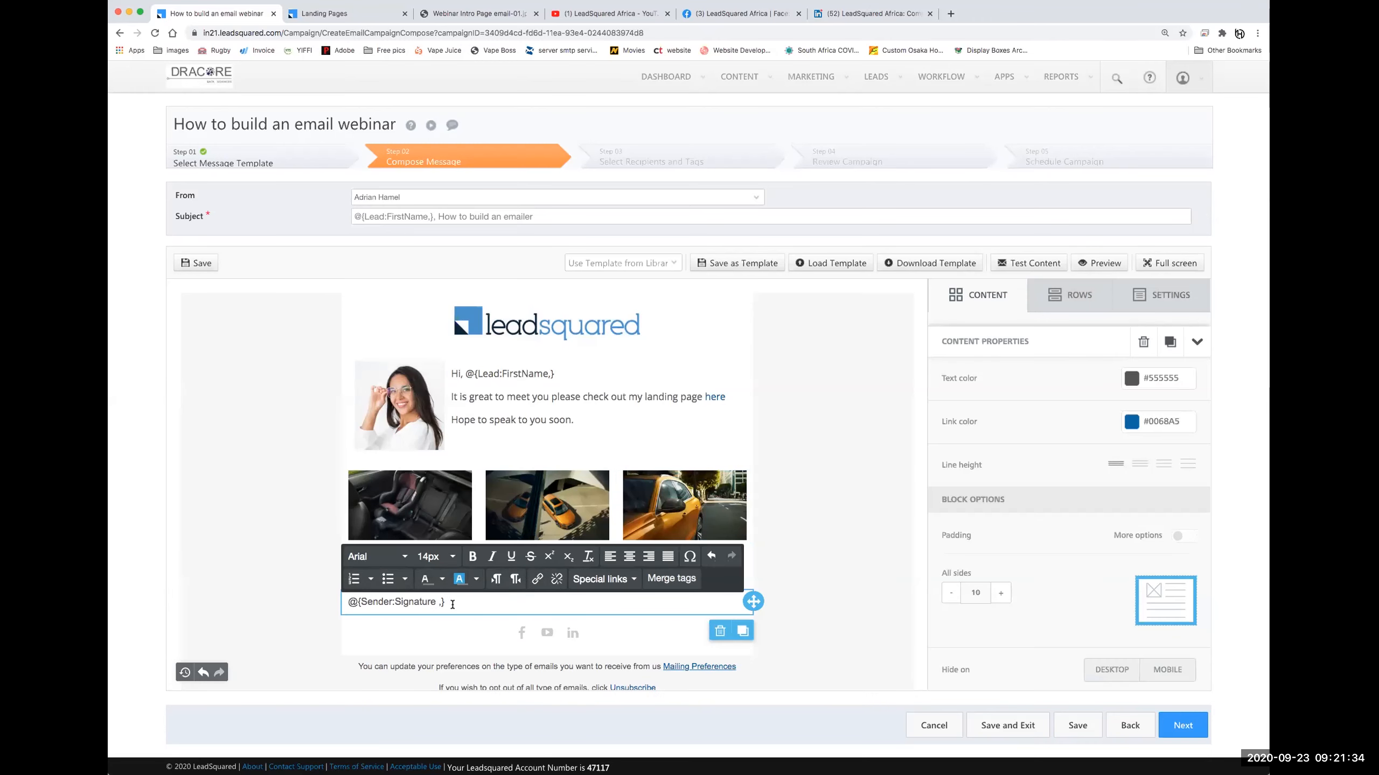
Replace the signature tag in the text block with the Sender: Full Name merge tag
left_click_drag(419, 602, 318, 604)
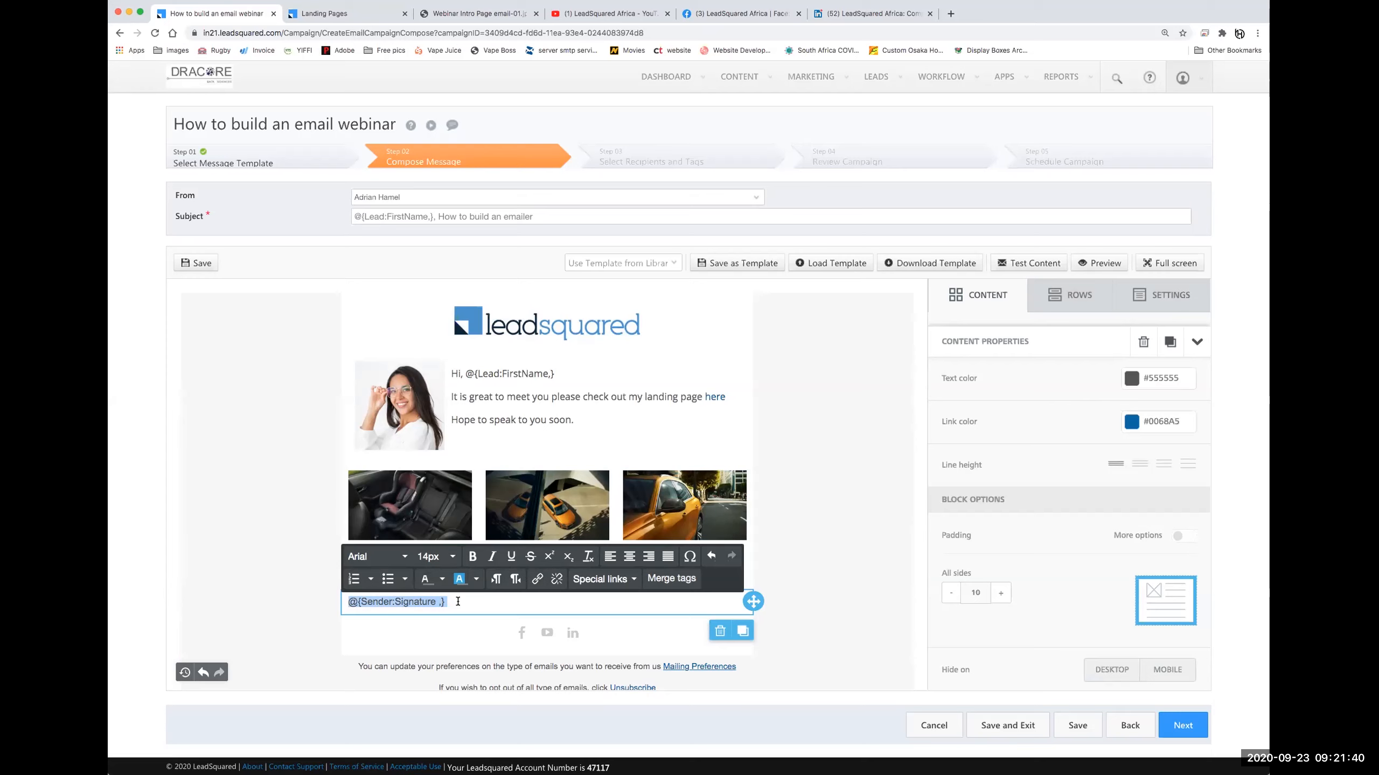
mouse_move(1154, 95)
left_click(672, 578)
scroll(722, 514, "down", 10)
scroll(722, 515, "down", 5)
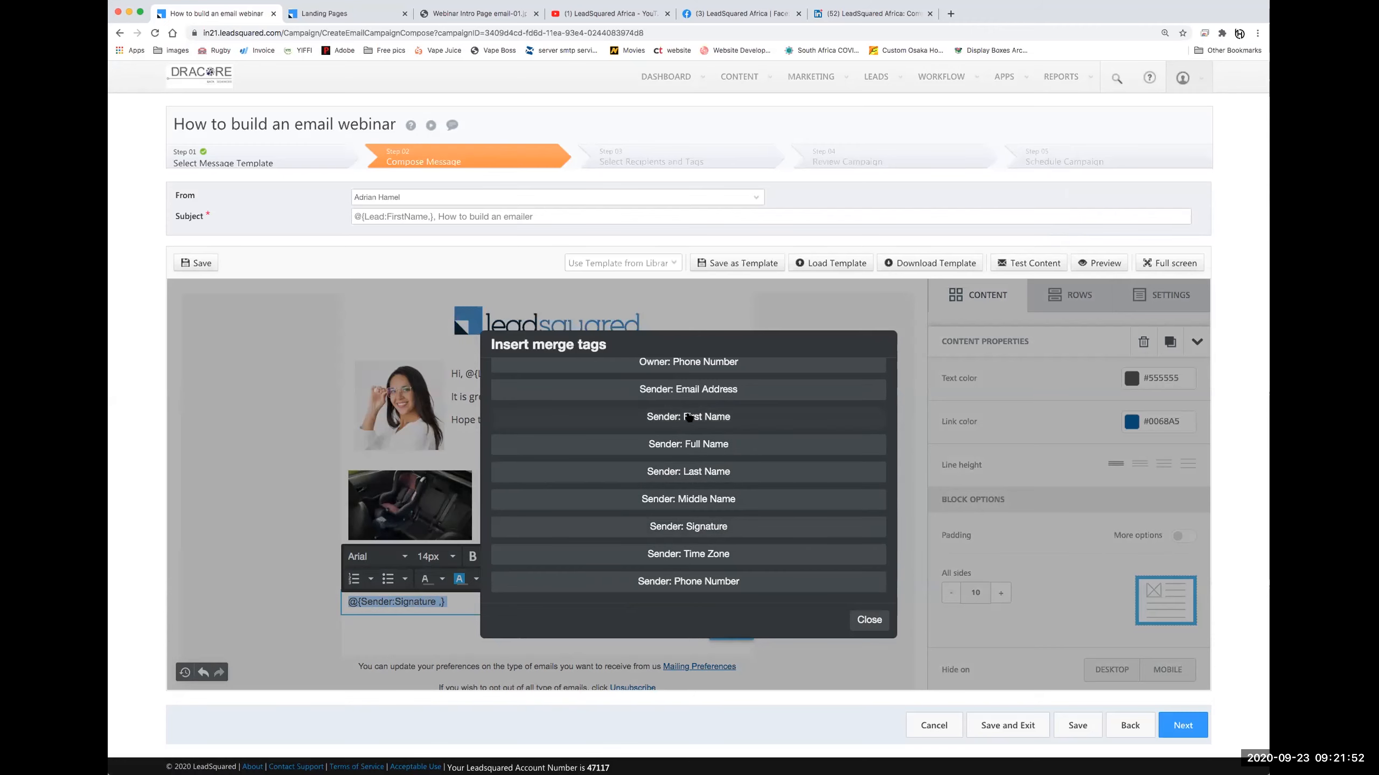
left_click(696, 444)
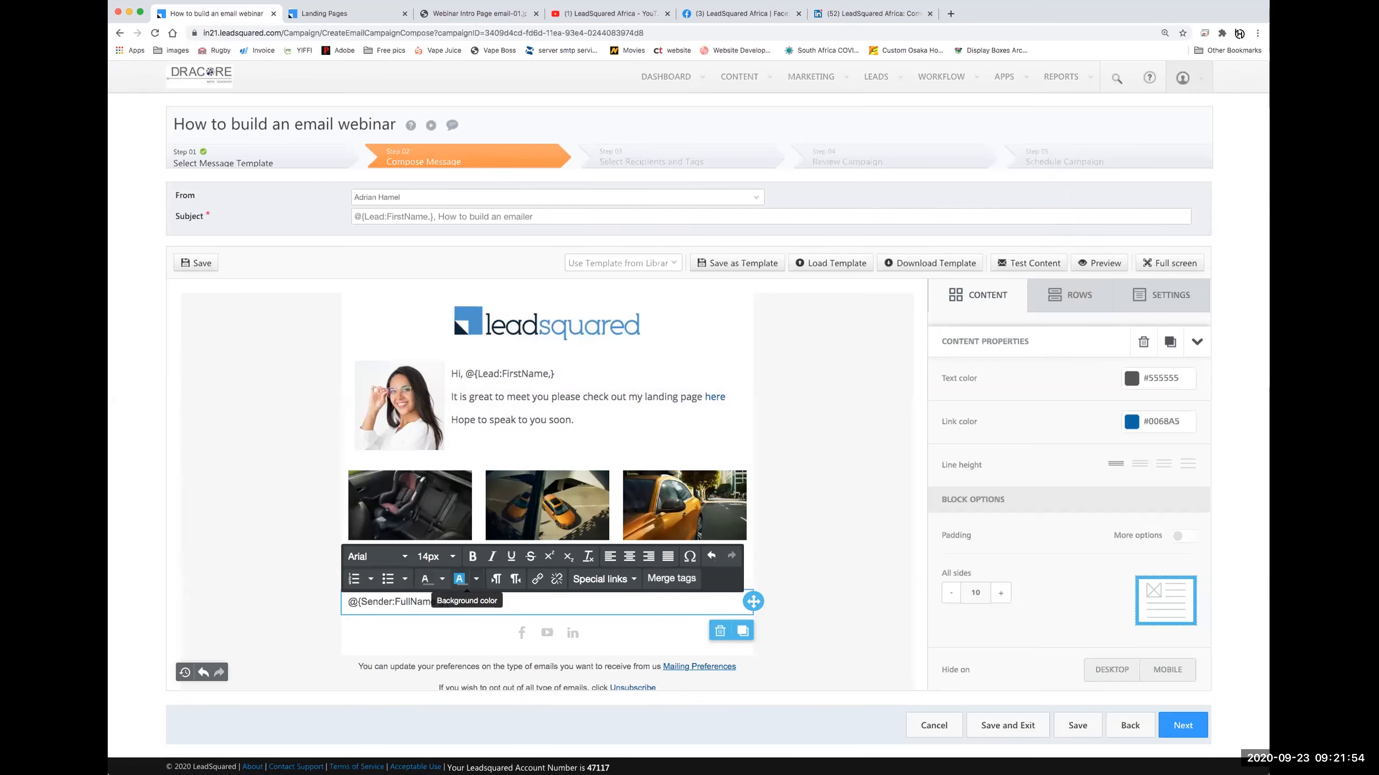
Add "Regards" above the sender's full name tag, separated from it by an empty line
key("Return")
key("Return")
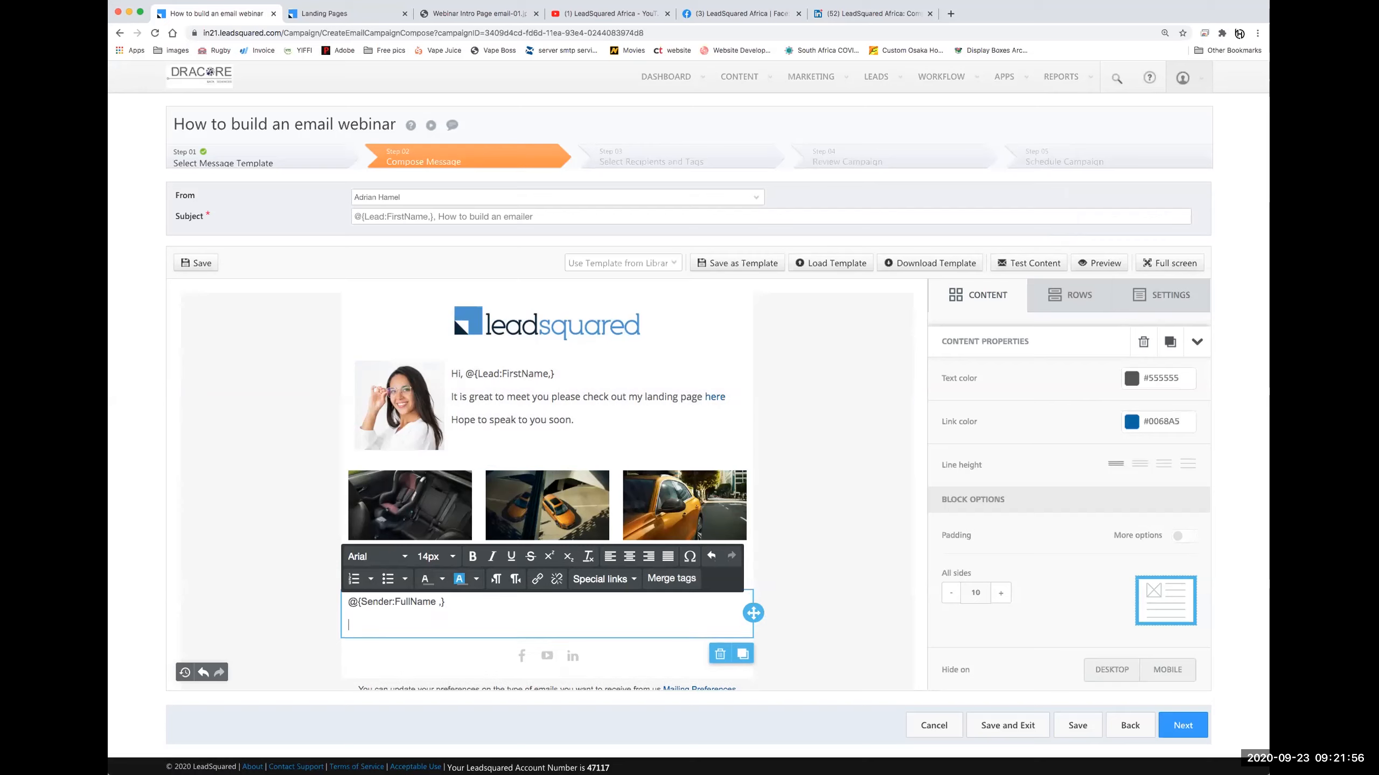
key("Return")
type("Rega")
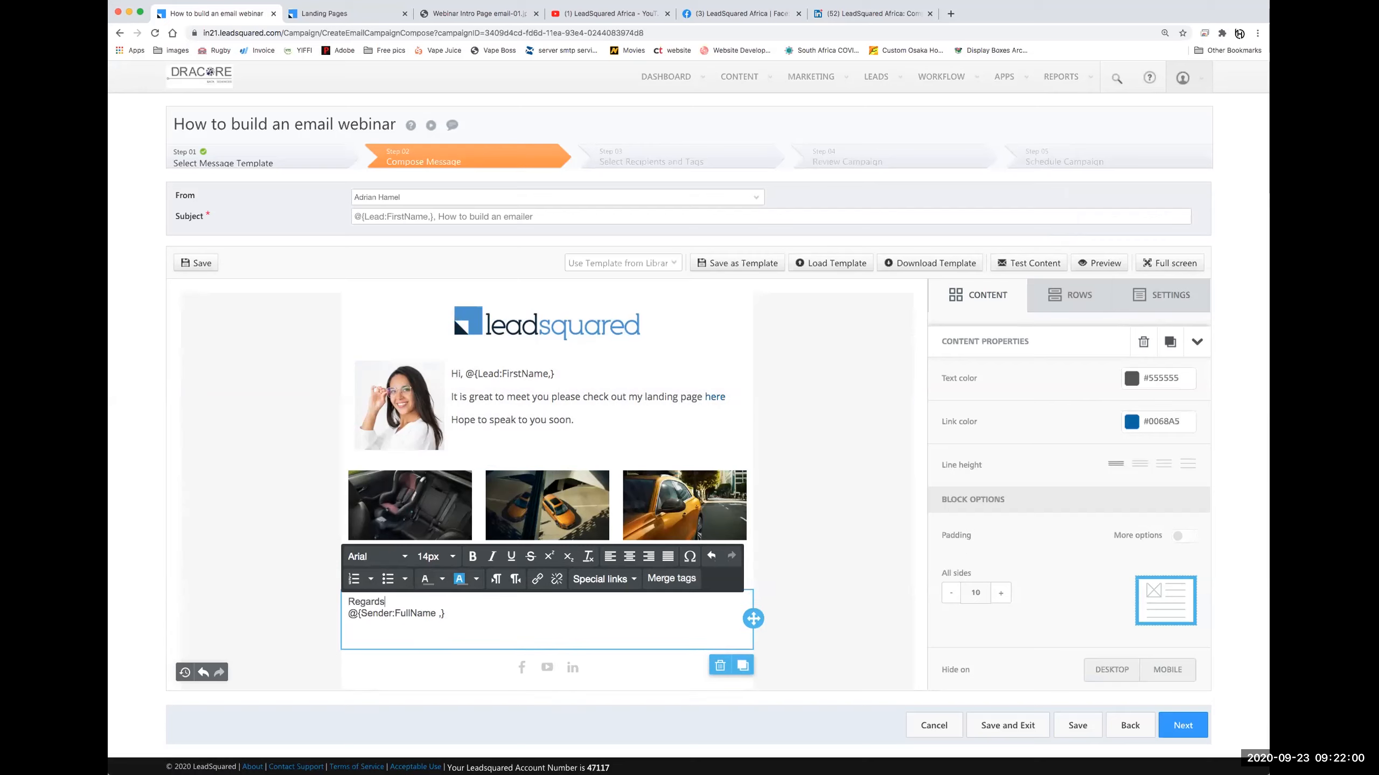
type("rds")
key("Return")
left_click(480, 626)
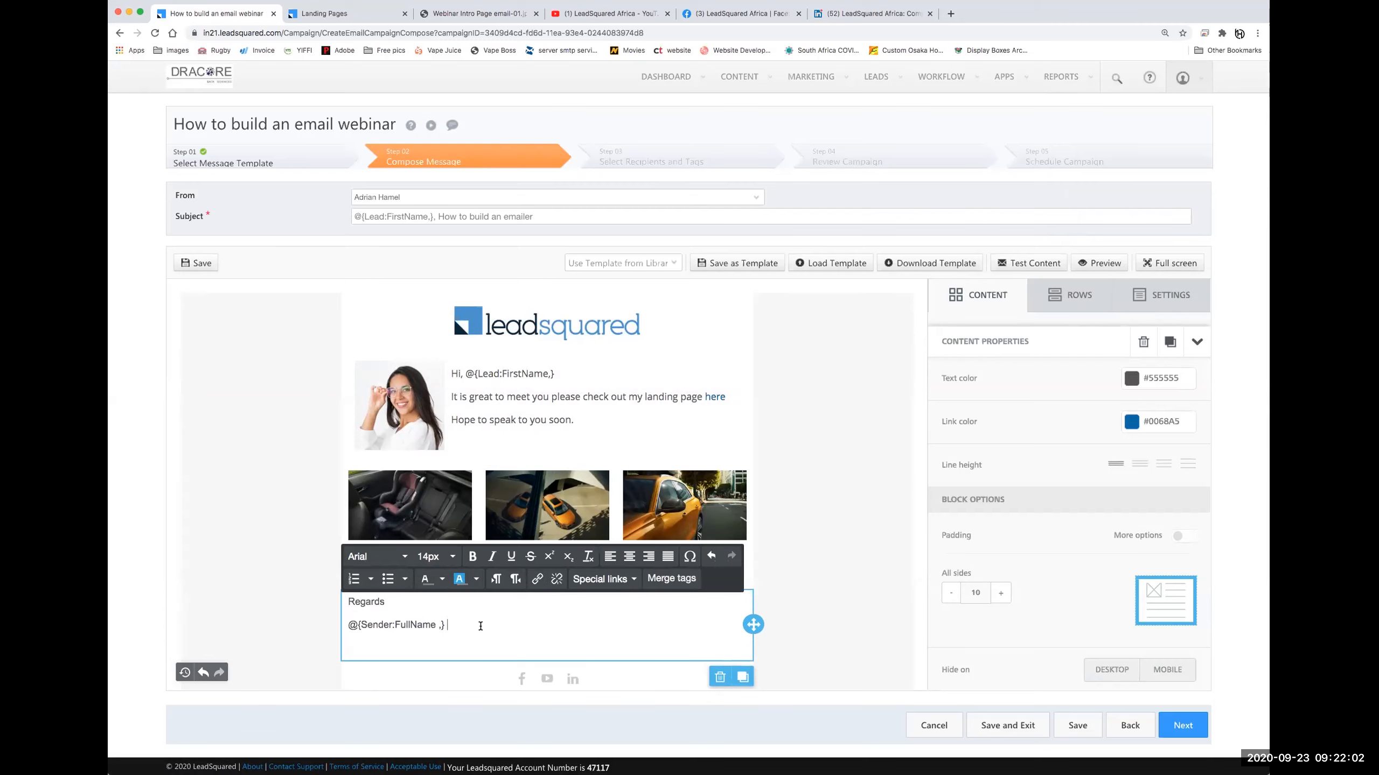
Insert the Sender: Phone Number merge tag on the line directly below the full name tag
key("Return")
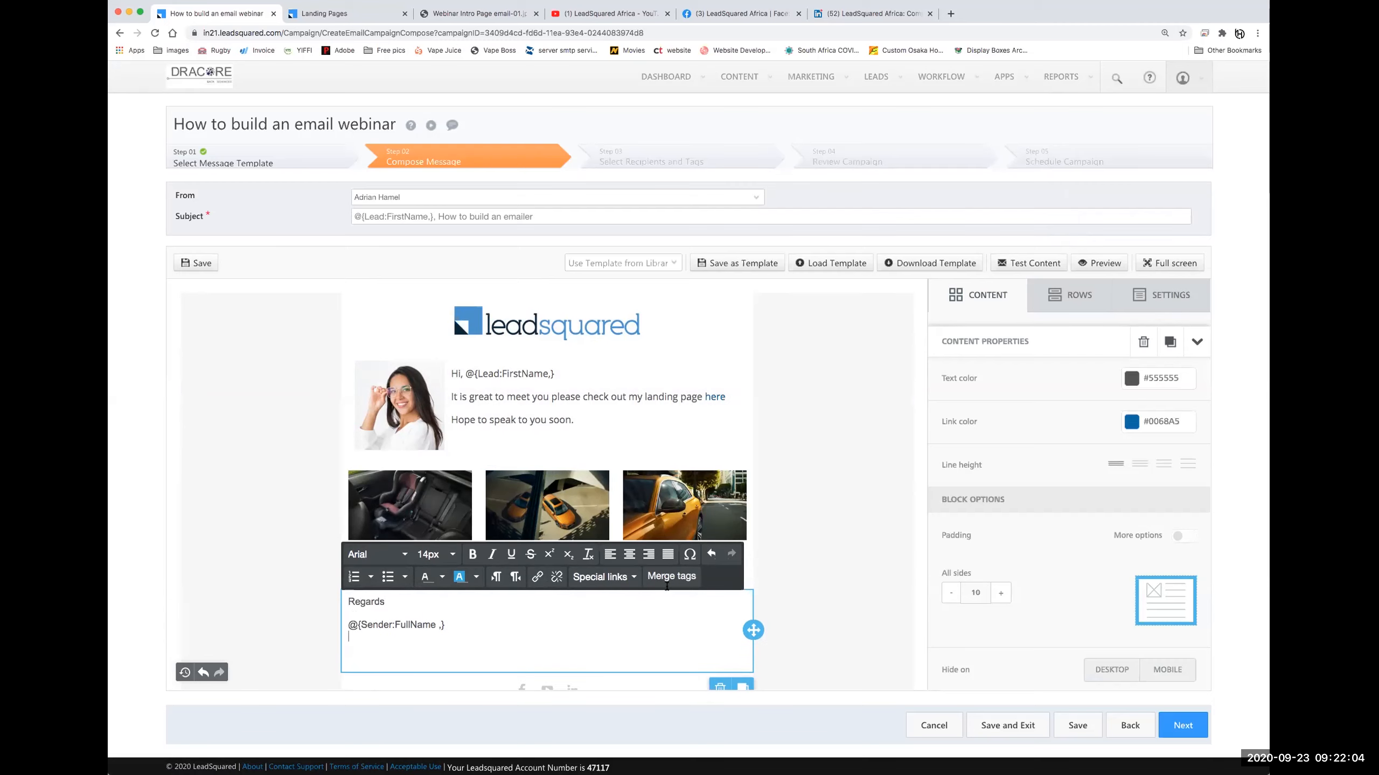
left_click(670, 577)
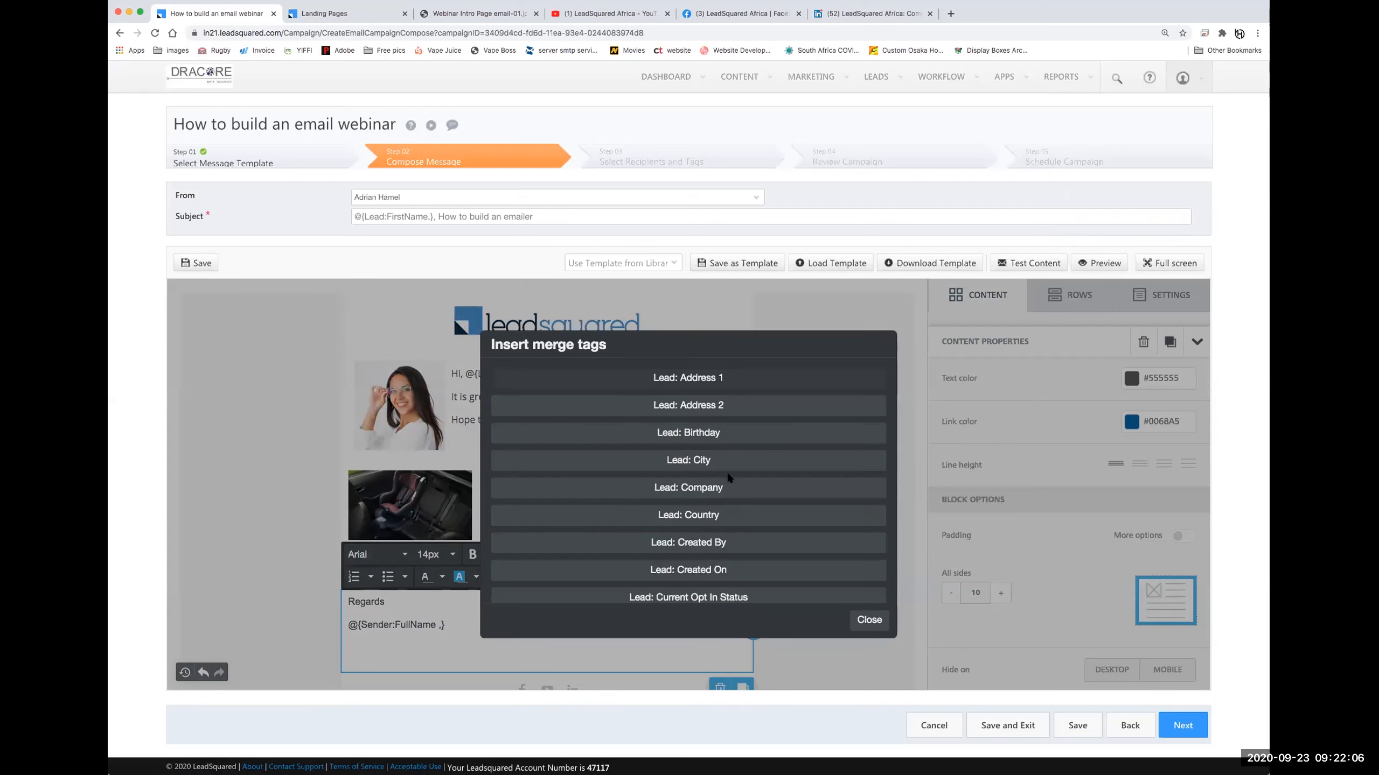
scroll(733, 461, "down", 10)
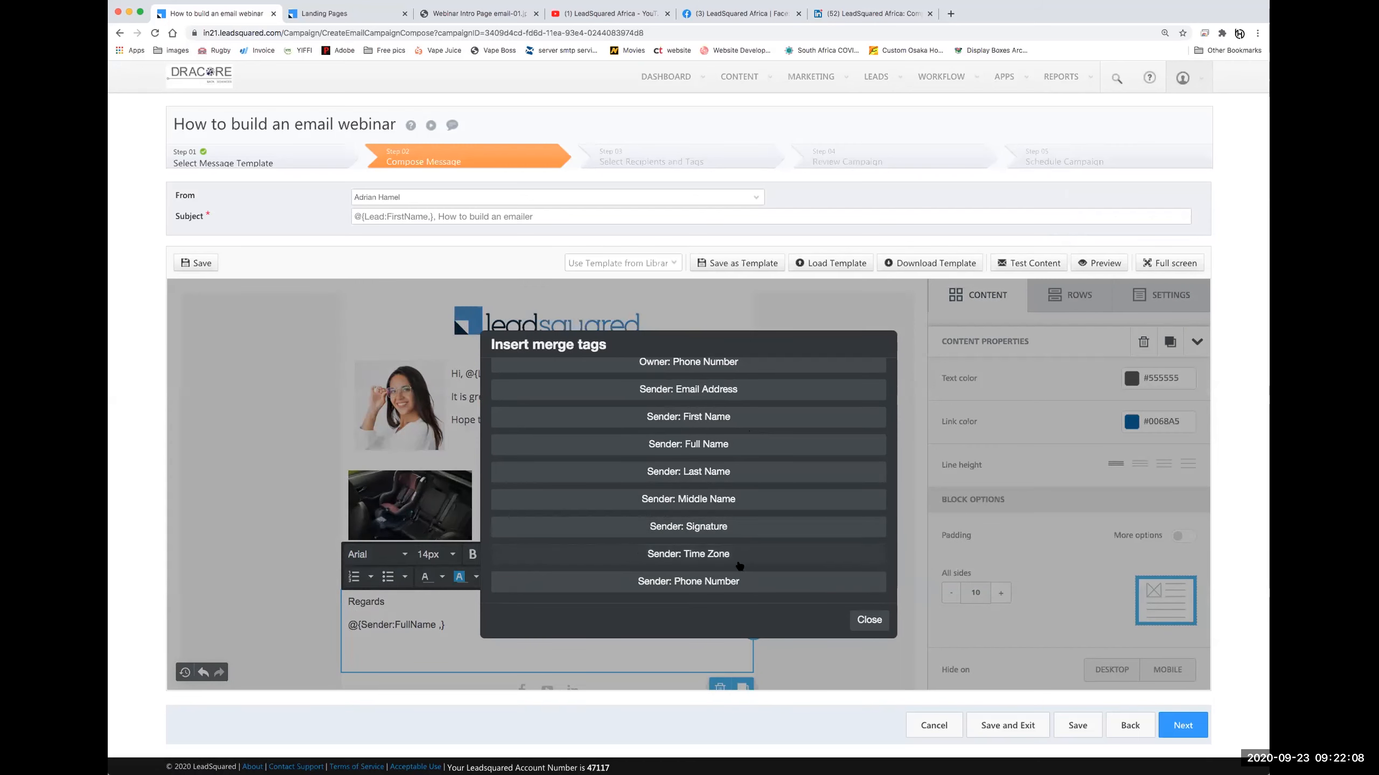
left_click(726, 582)
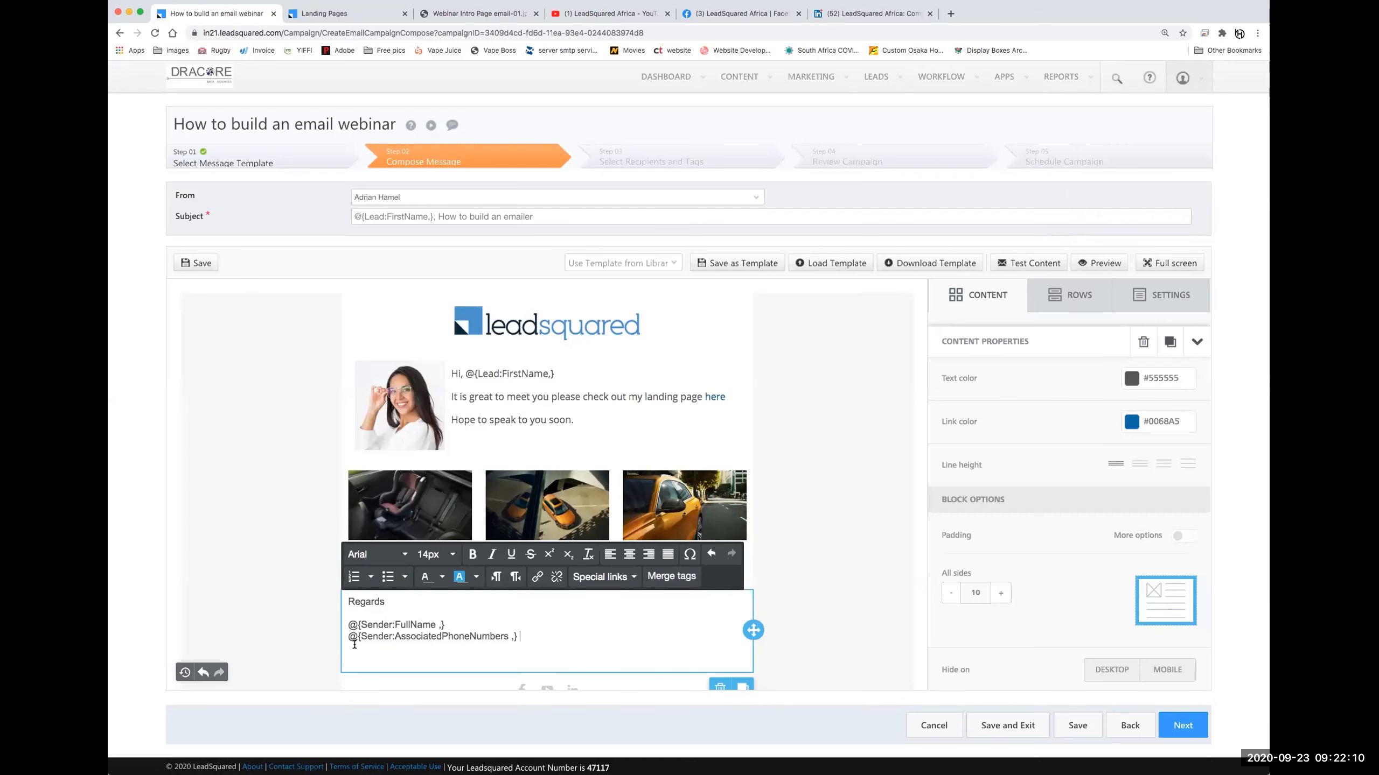
left_click(831, 637)
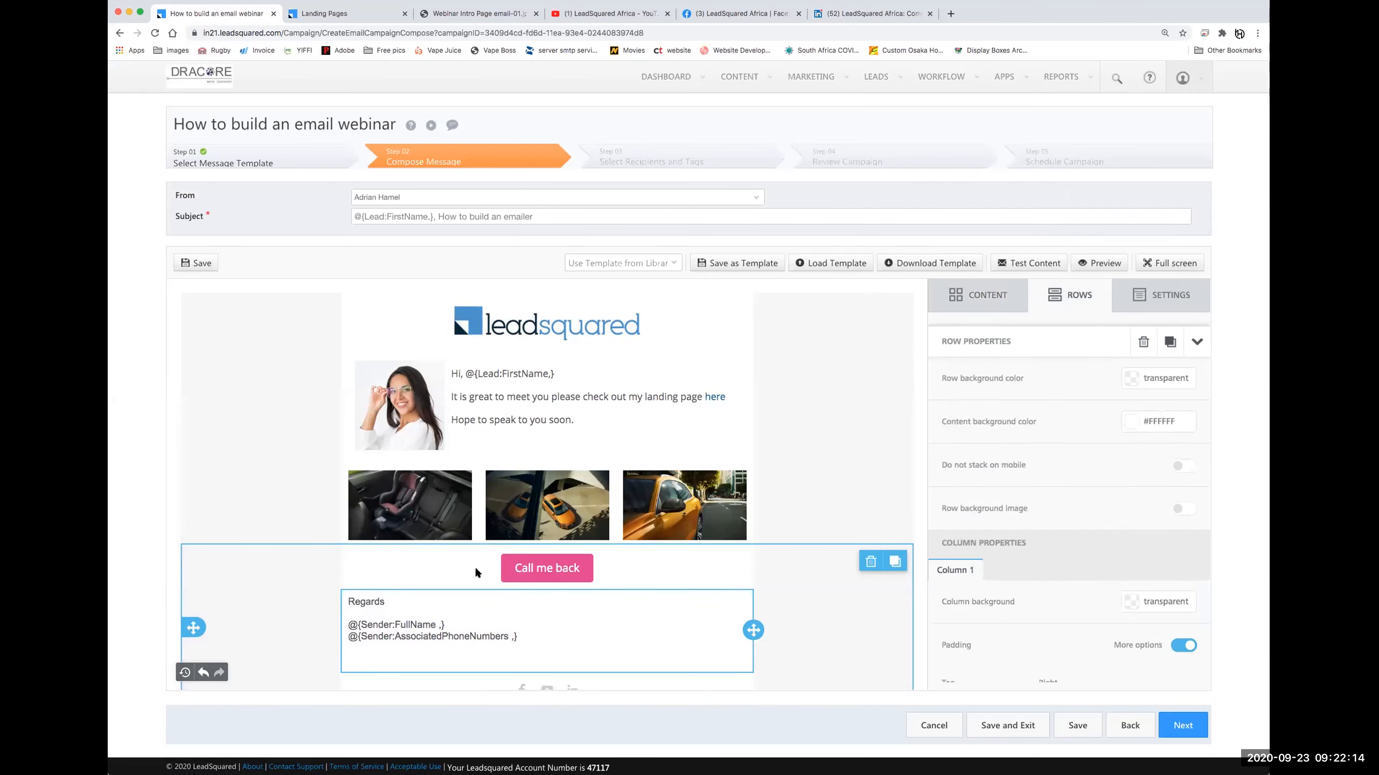
Enable individual padding for the sign-off text block and set its left padding to 20
left_click(659, 620)
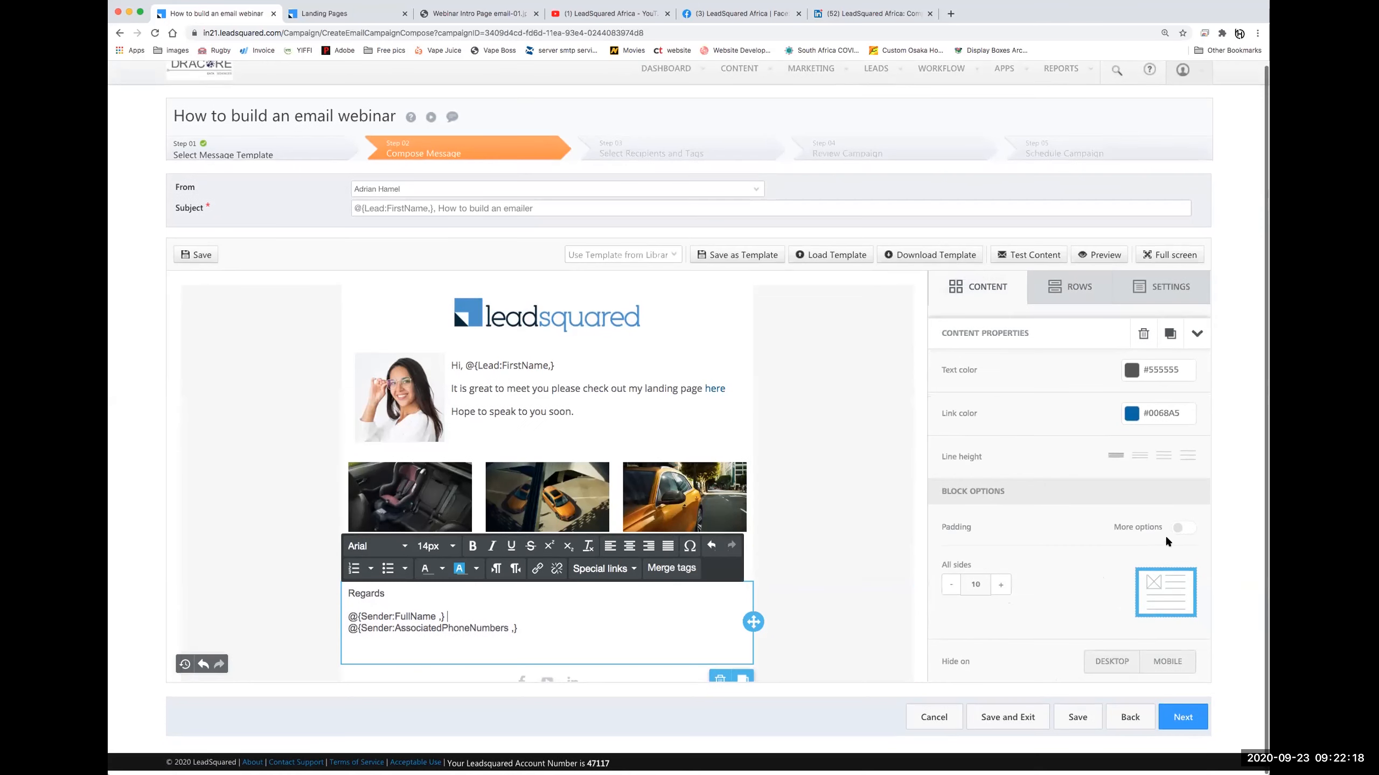
left_click(1186, 533)
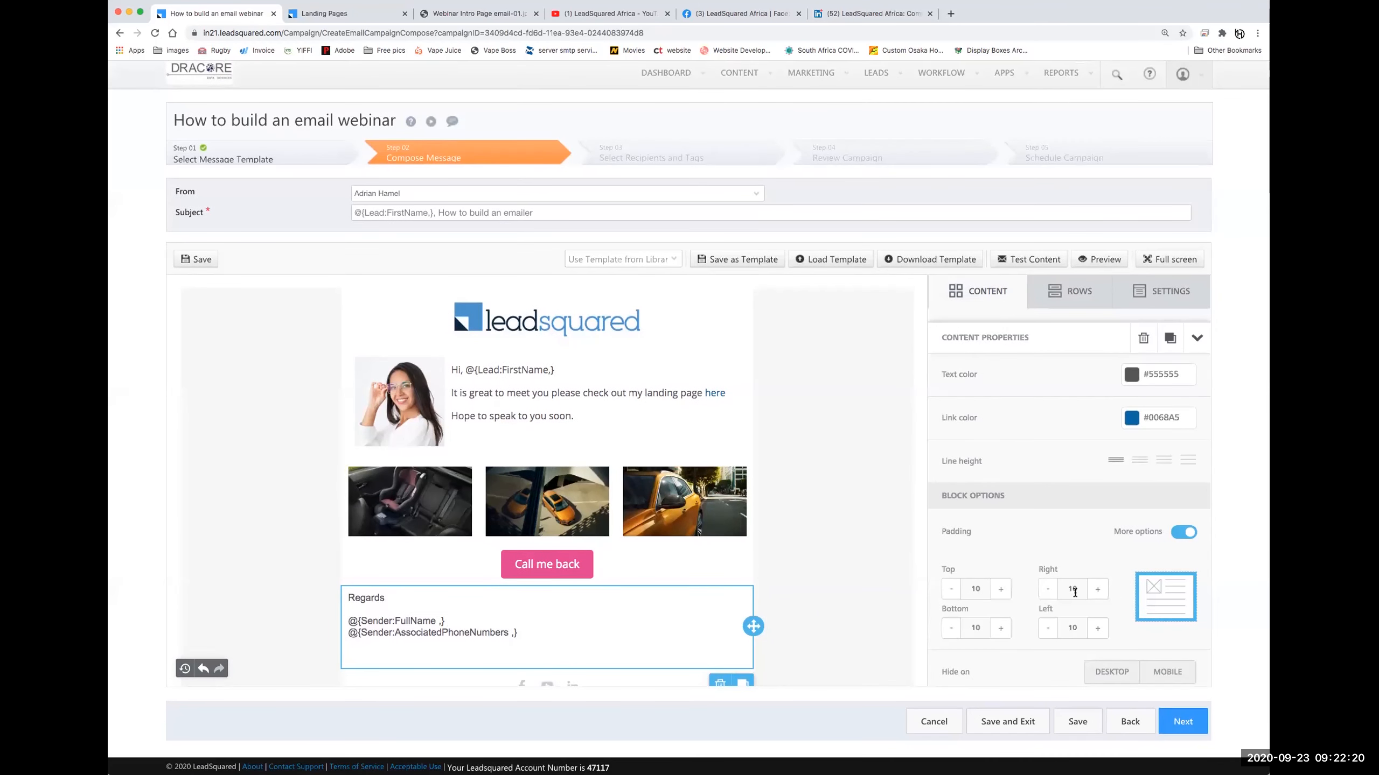
double_click(1078, 625)
type("20")
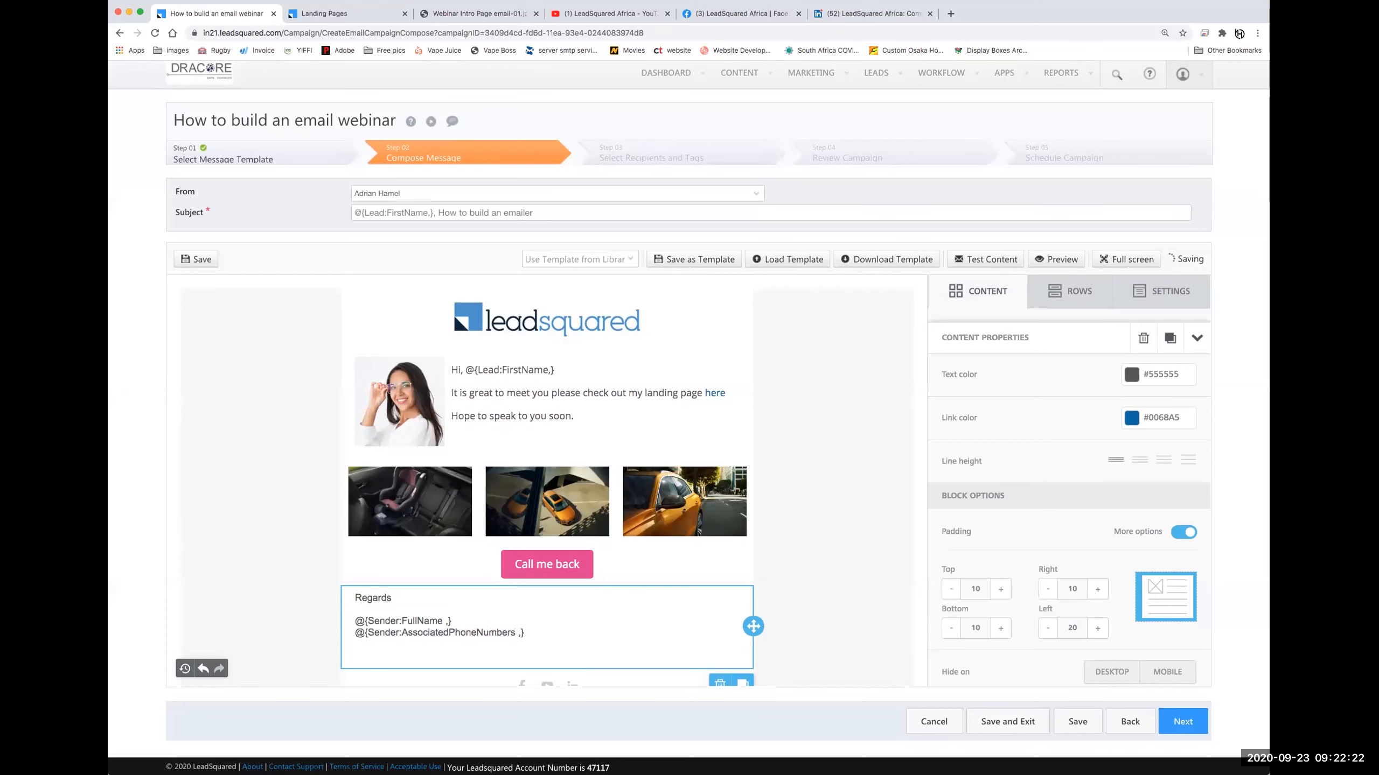
left_click(830, 619)
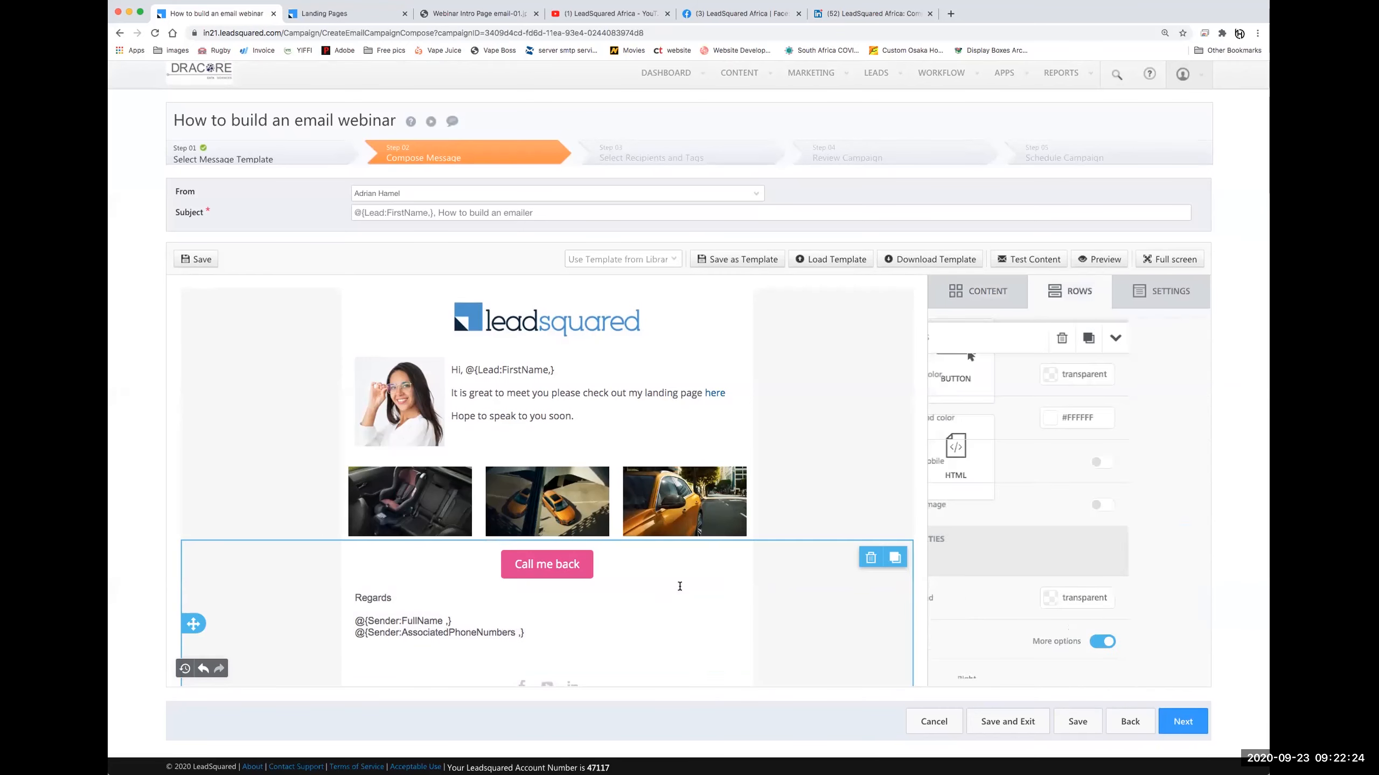
Remove the empty lines below the phone number tag and increase the sign-off block's bottom padding
scroll(696, 479, "down", 2)
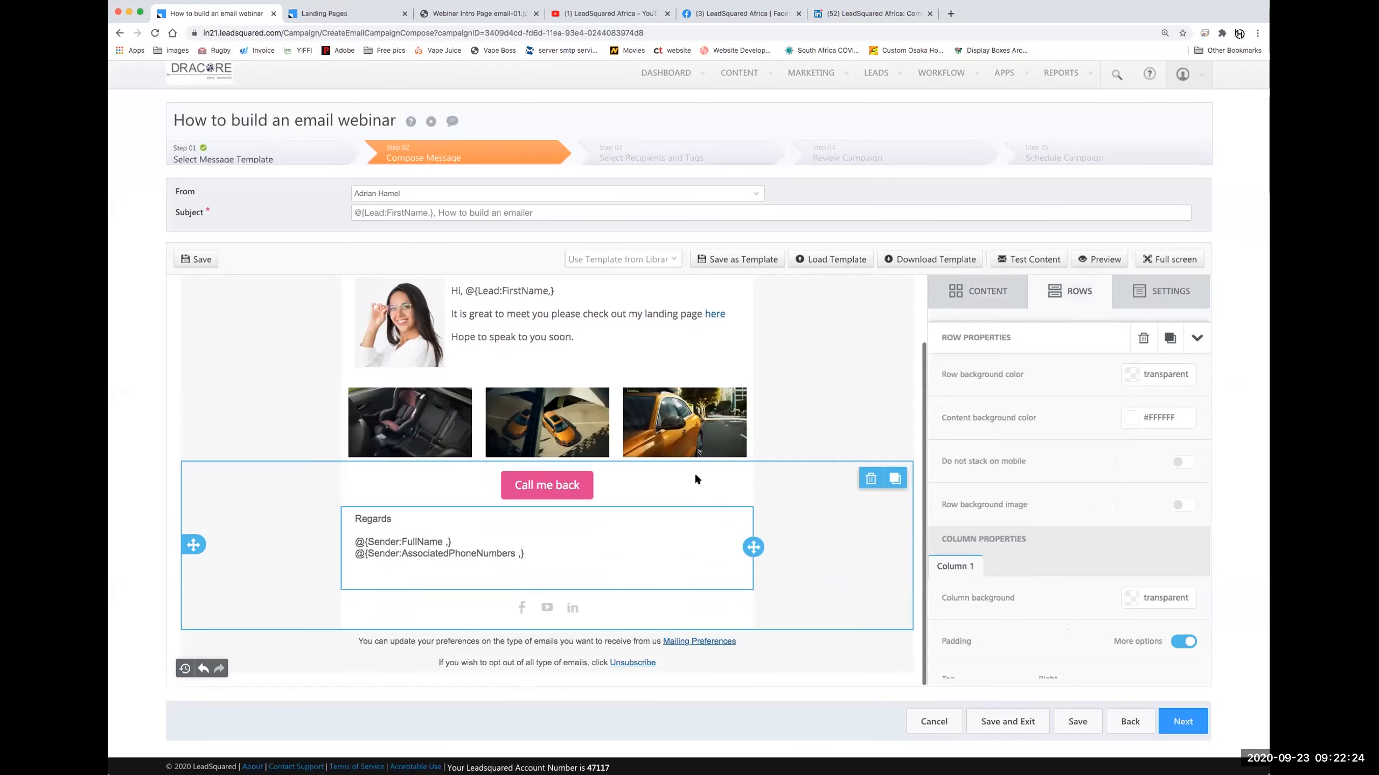
left_click(468, 572)
key("BackSpace")
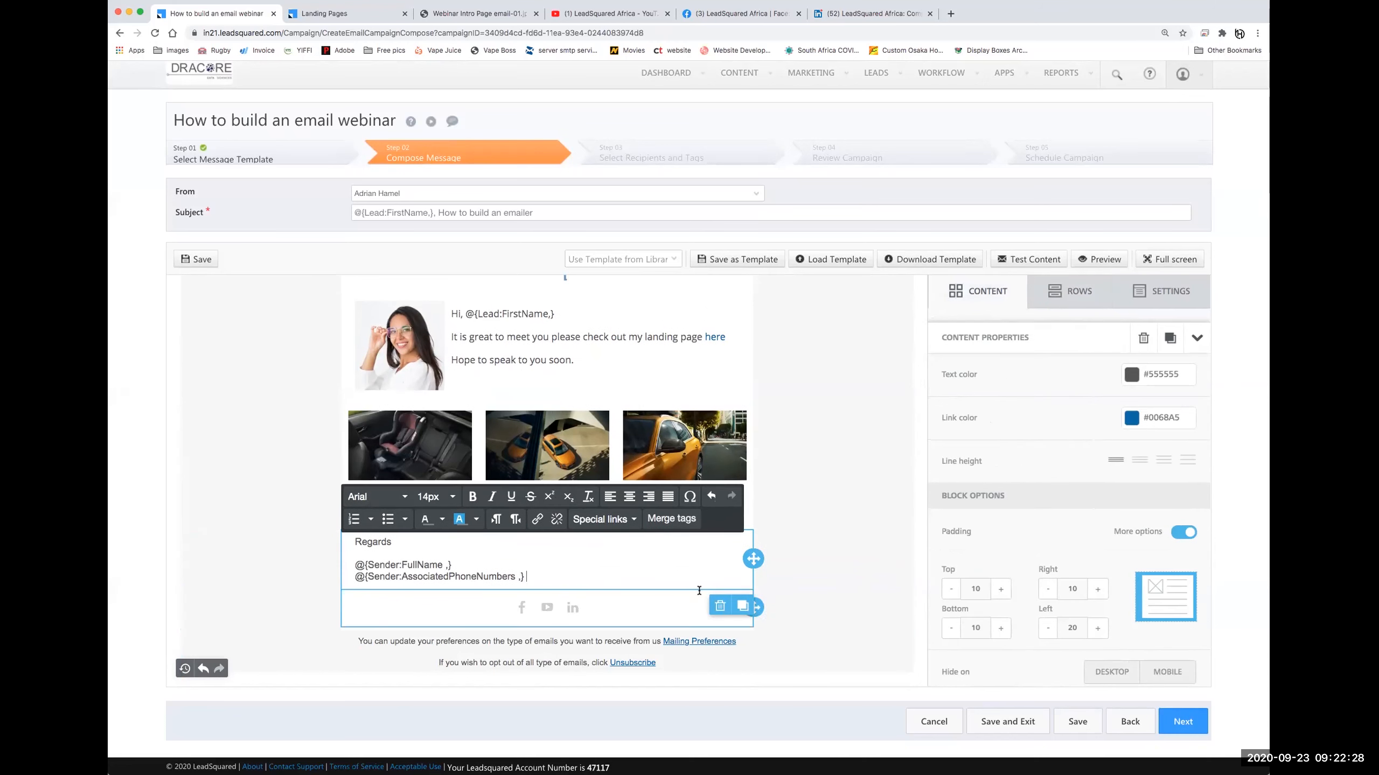
left_click(973, 627)
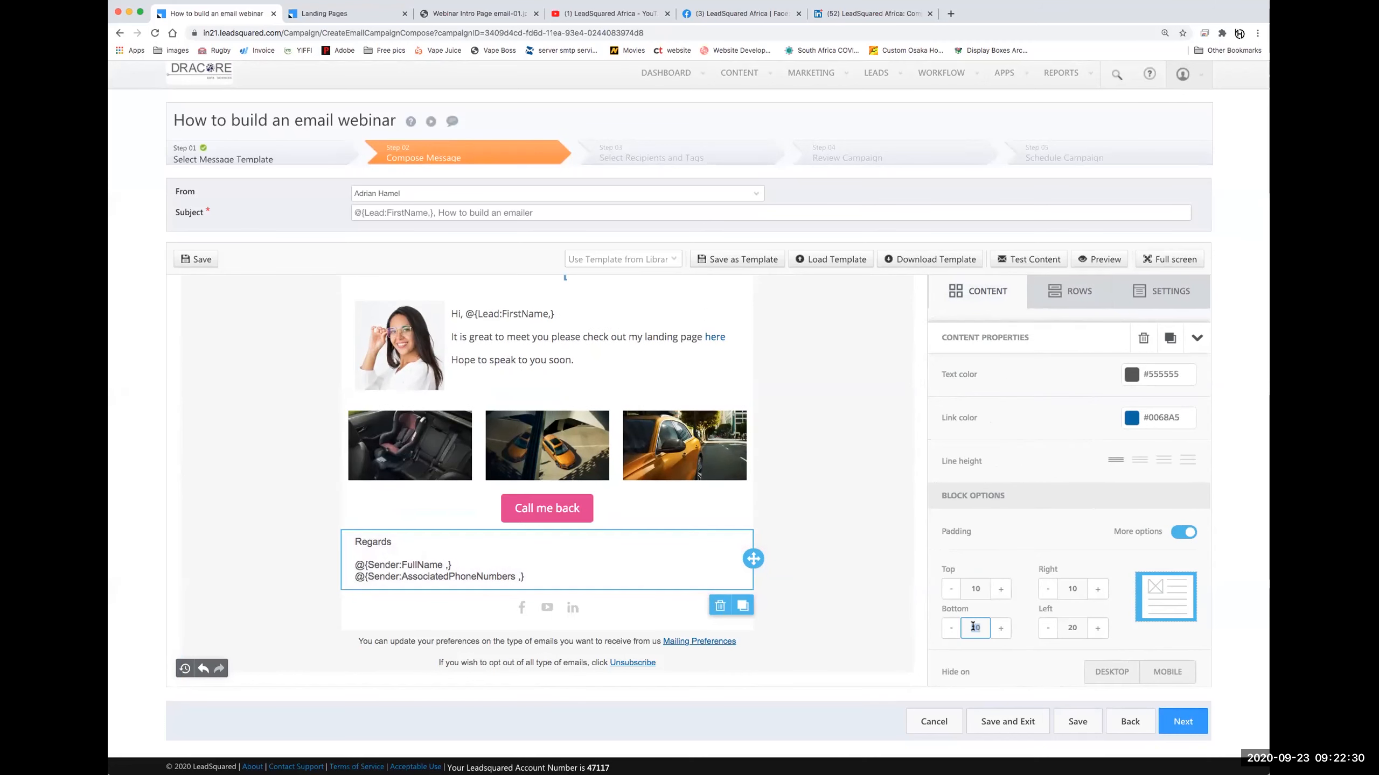
left_click(836, 578)
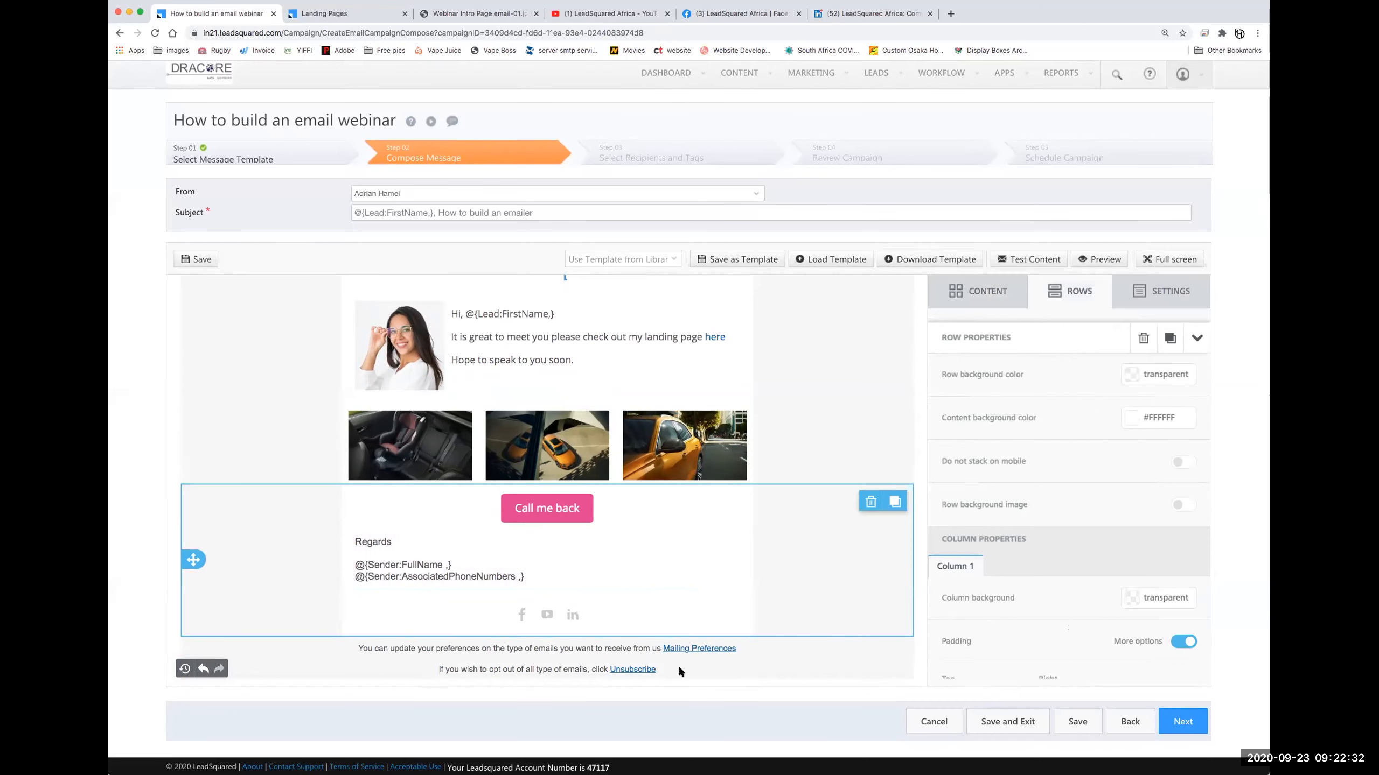
Send a test of the email content to the prefilled e-mail address
left_click(316, 414)
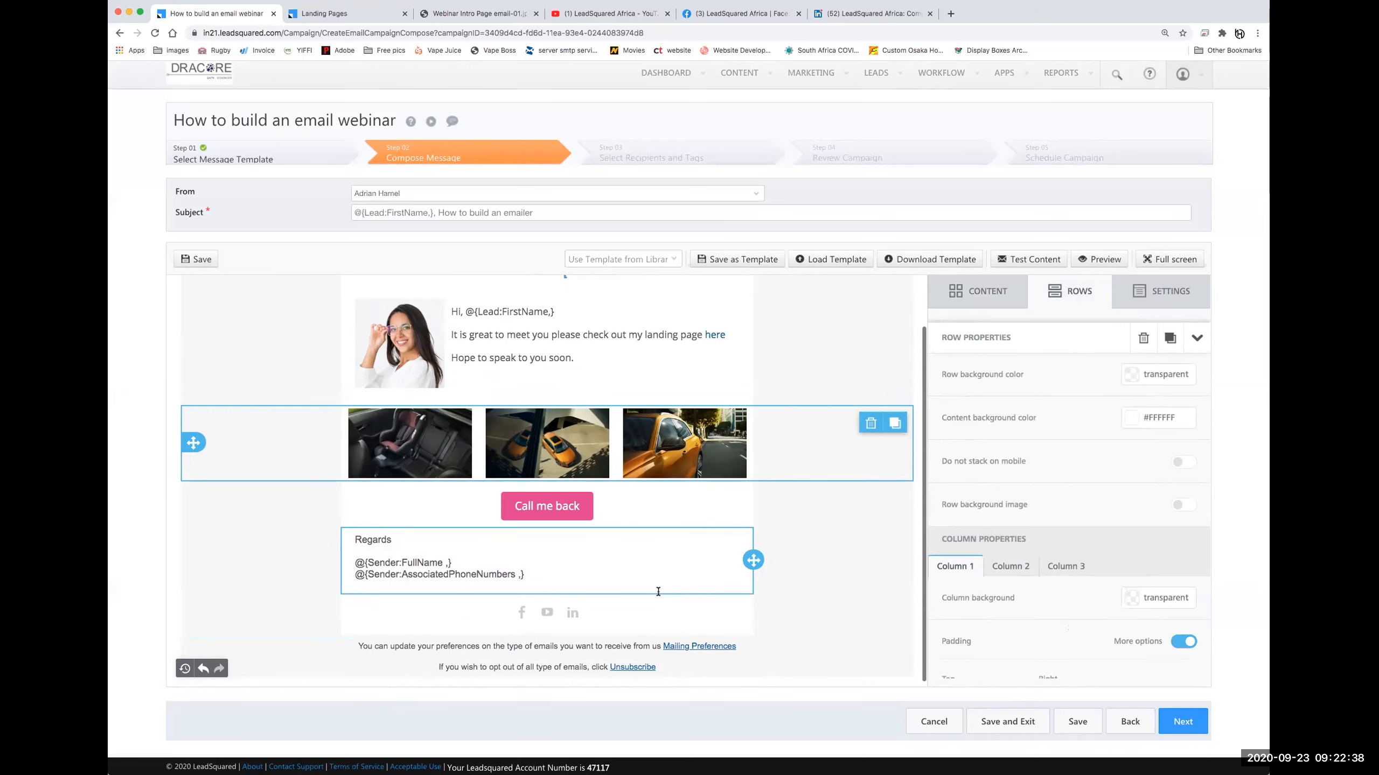
scroll(623, 565, "up", 2)
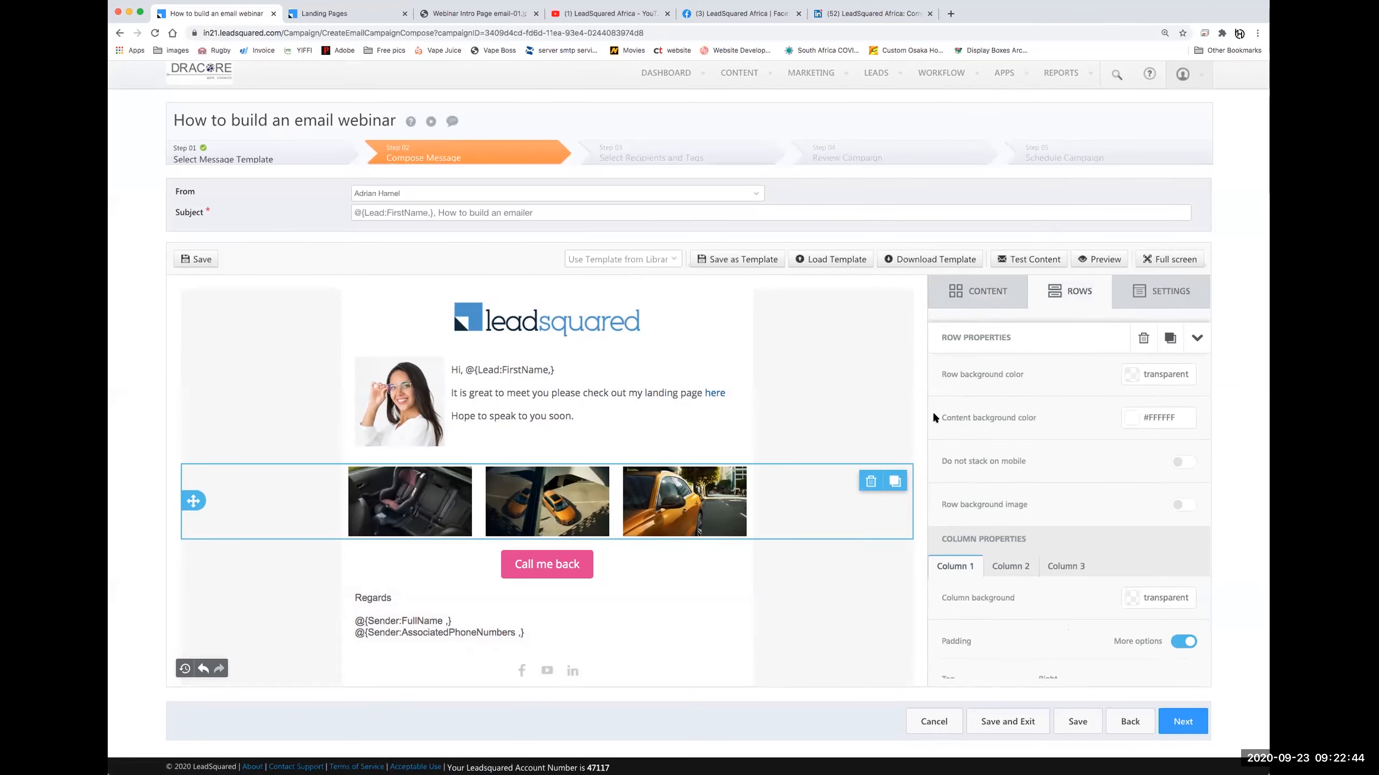
left_click(1018, 261)
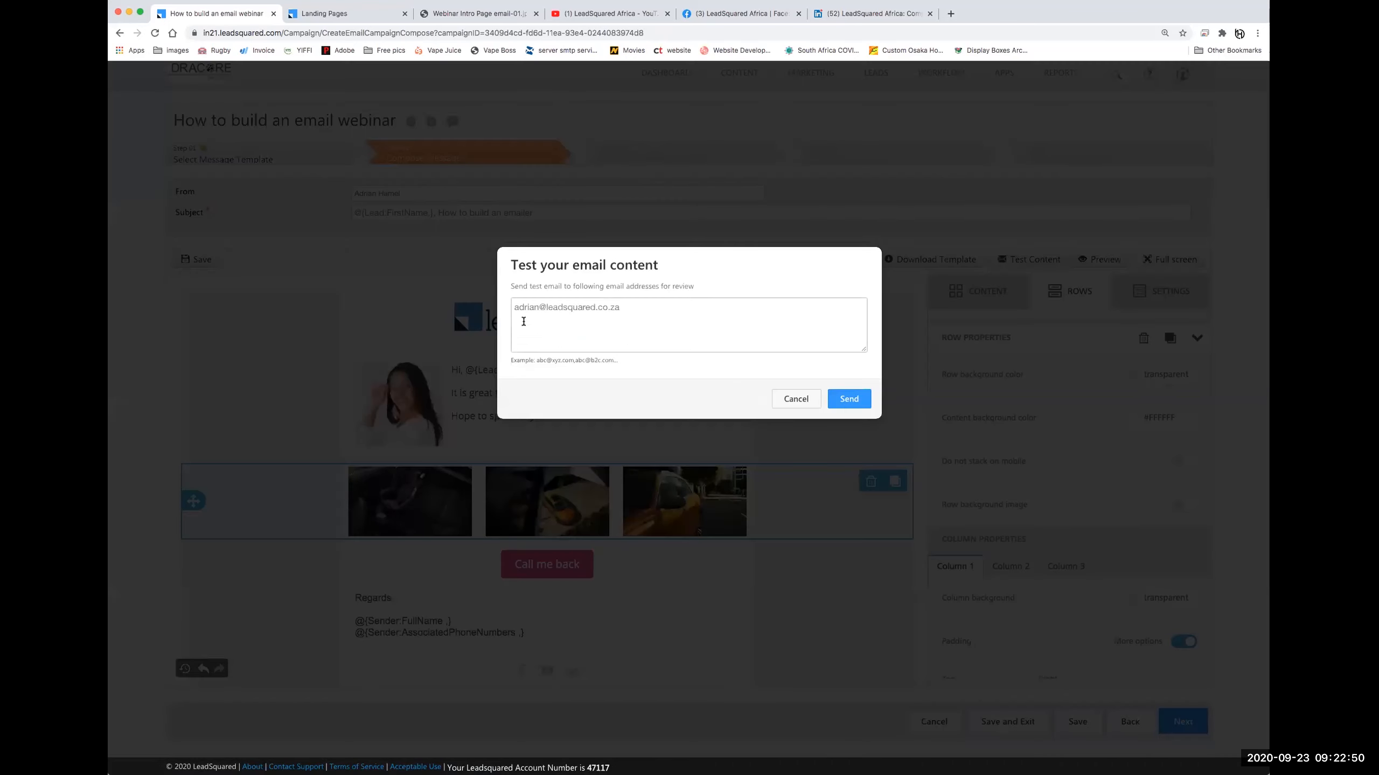
left_click_drag(511, 307, 644, 308)
left_click(847, 400)
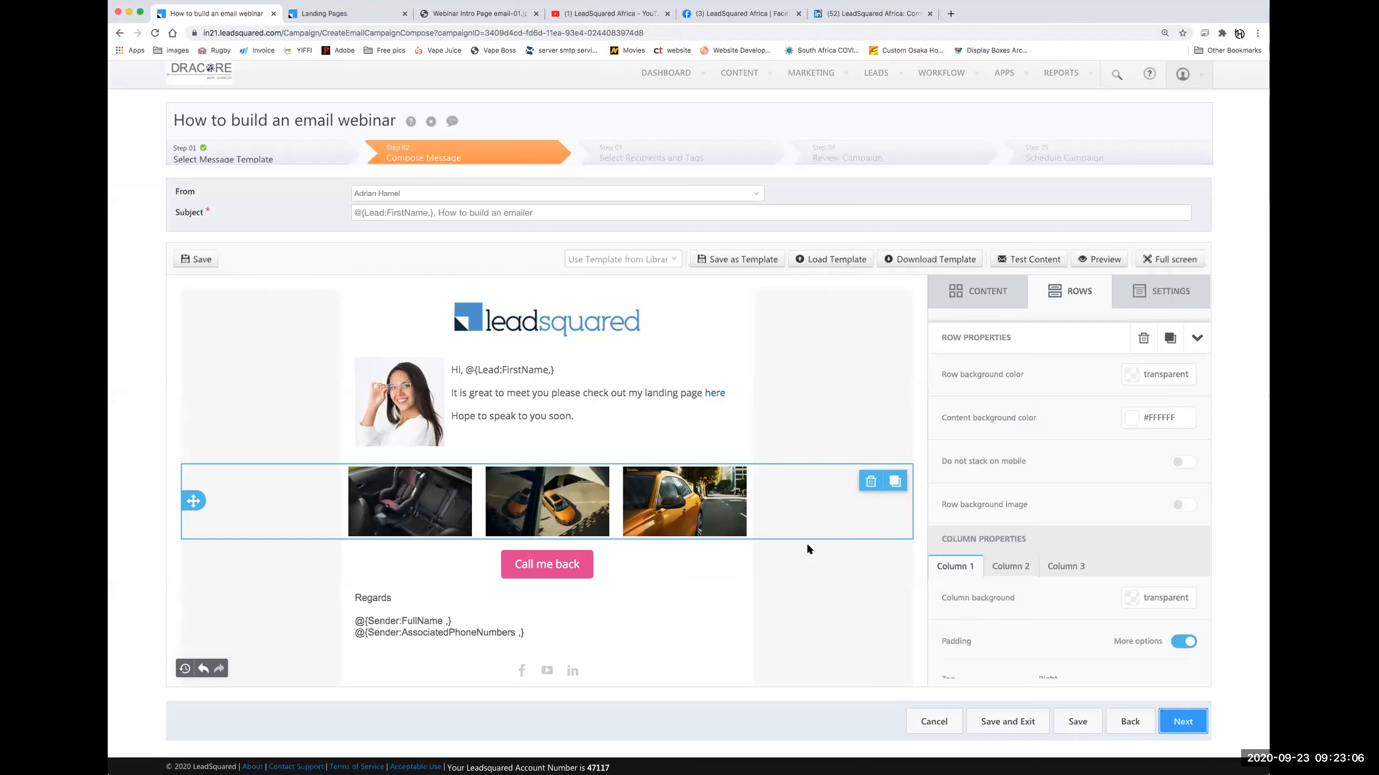
Switch to Outlook and open its main window
key("super+Tab")
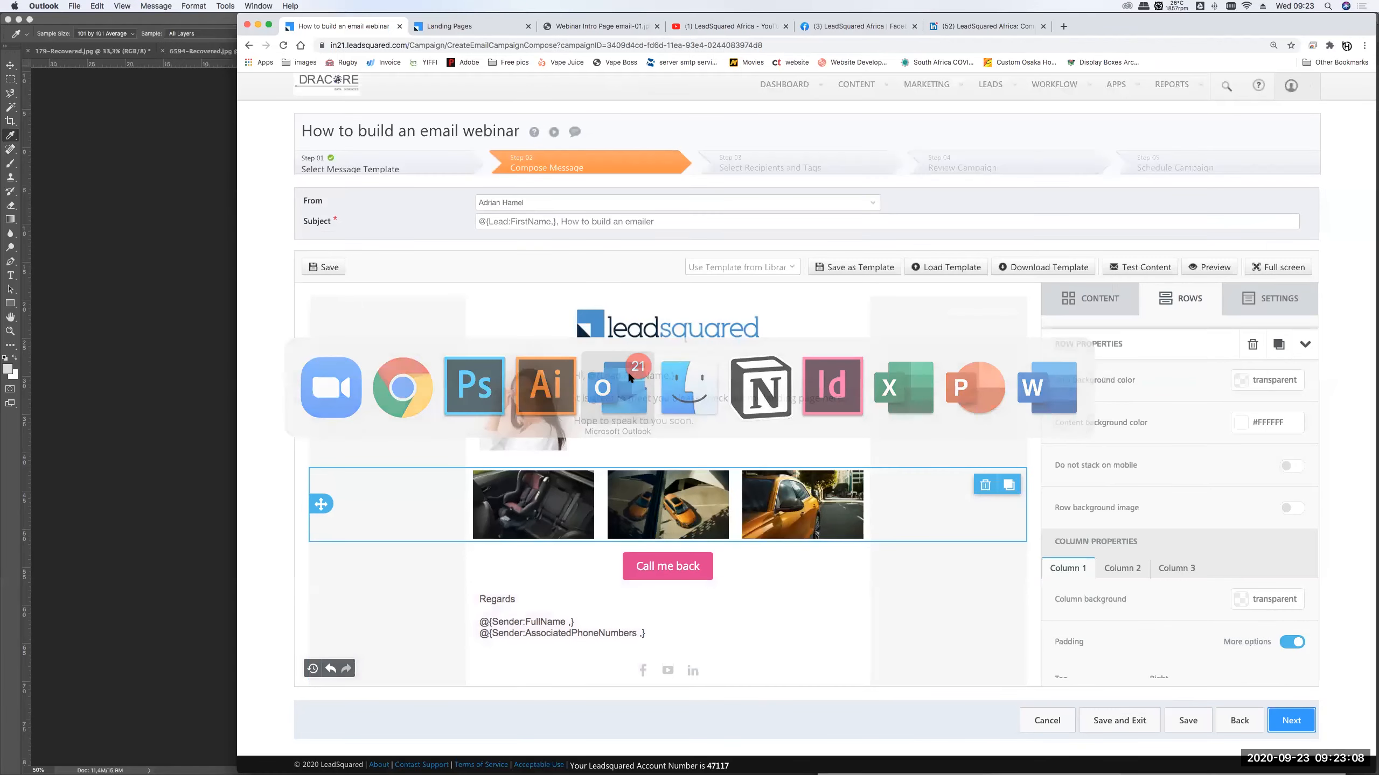
left_click(257, 6)
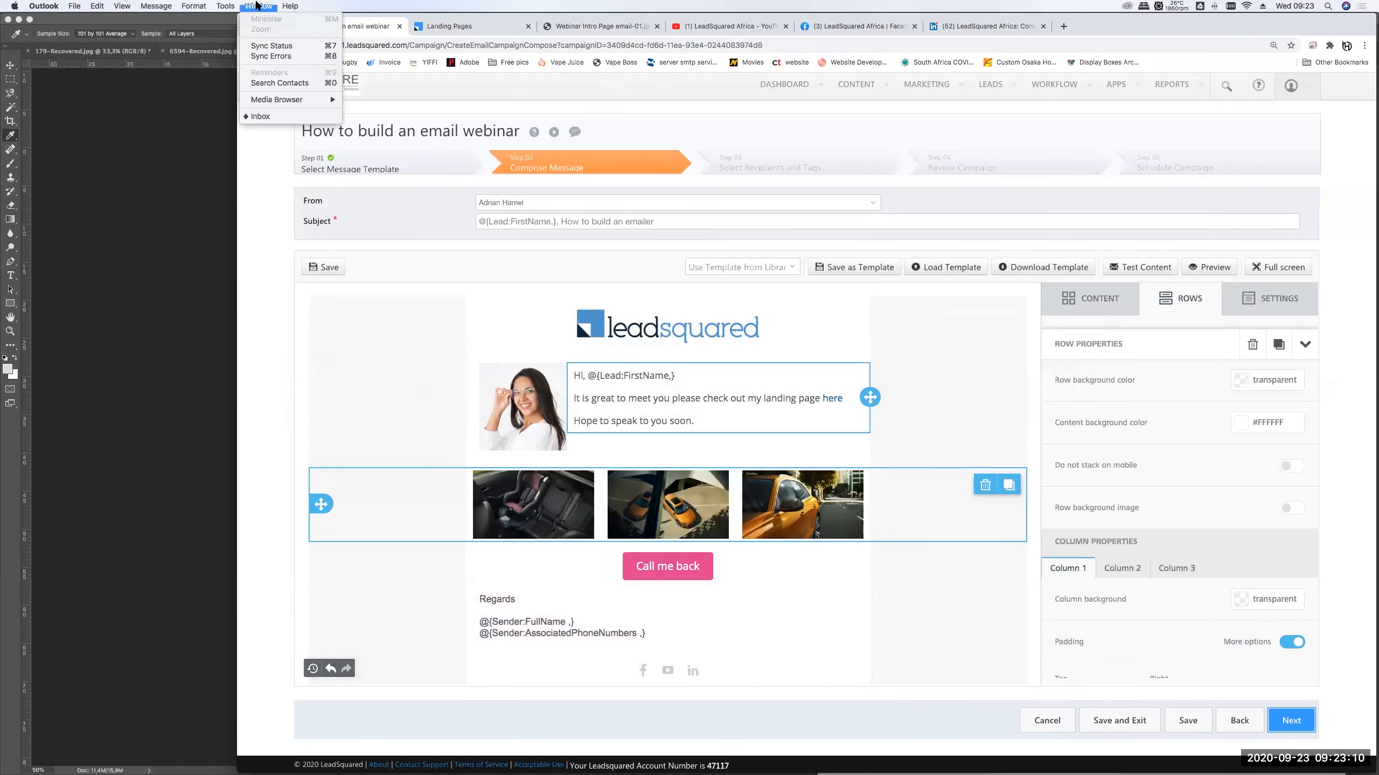
mouse_move(141, 19)
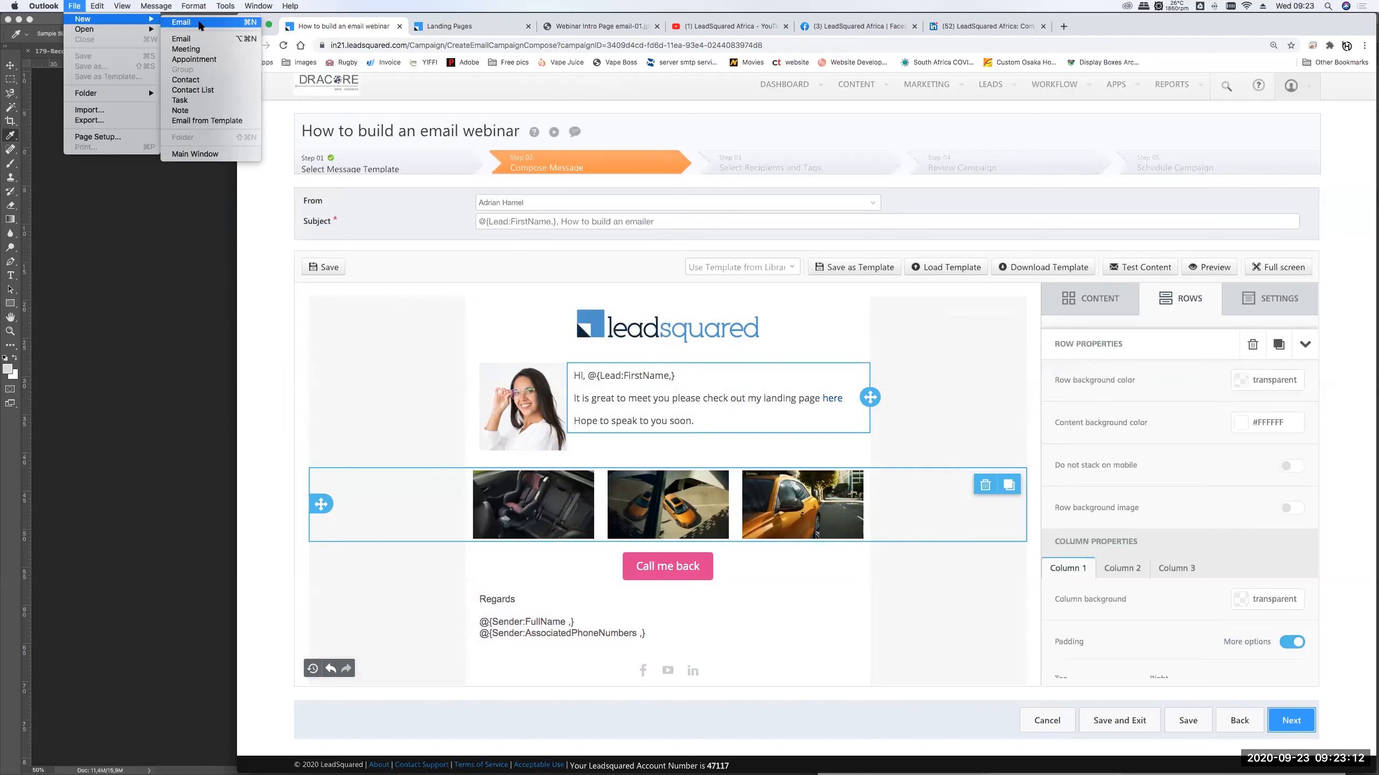
left_click(214, 154)
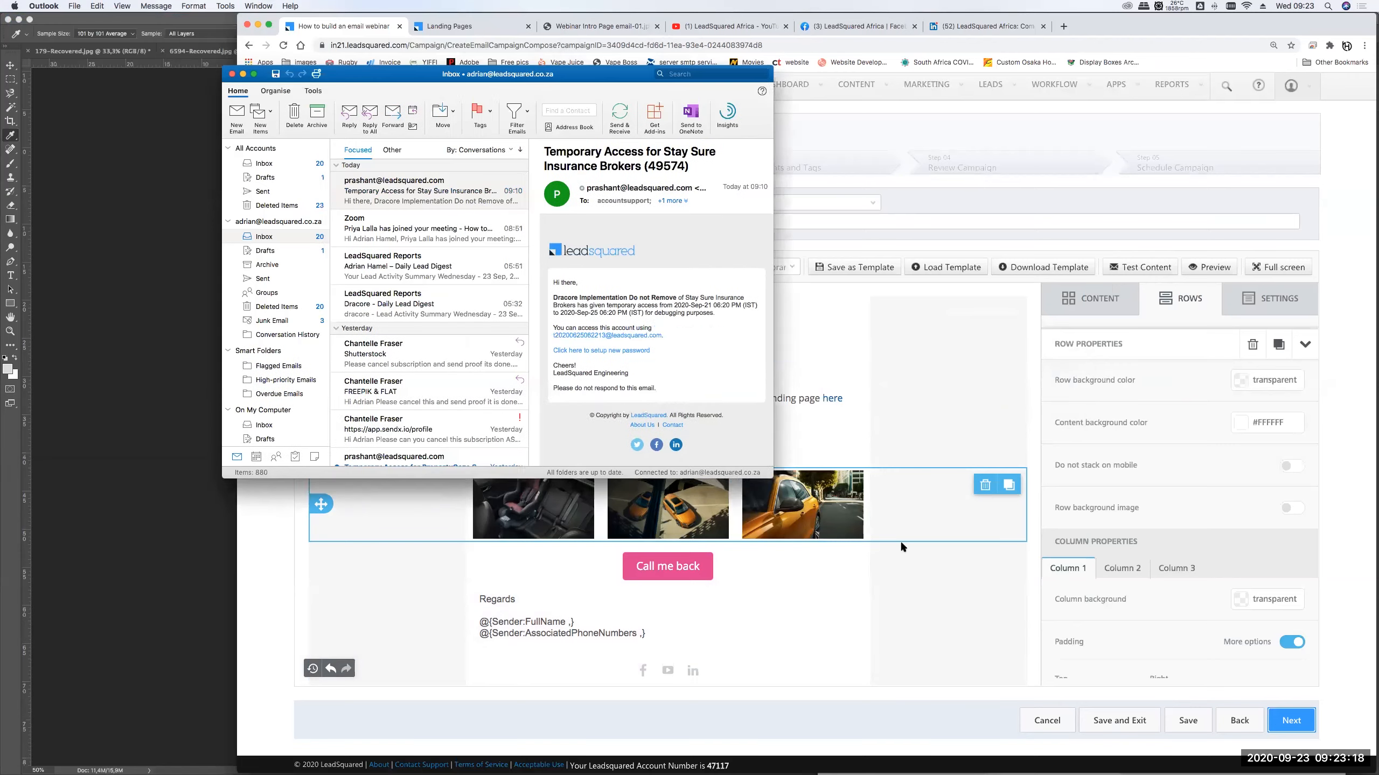
Open the older of the two "How to build an emailer" test messages in the account's Junk Email folder
left_click(274, 320)
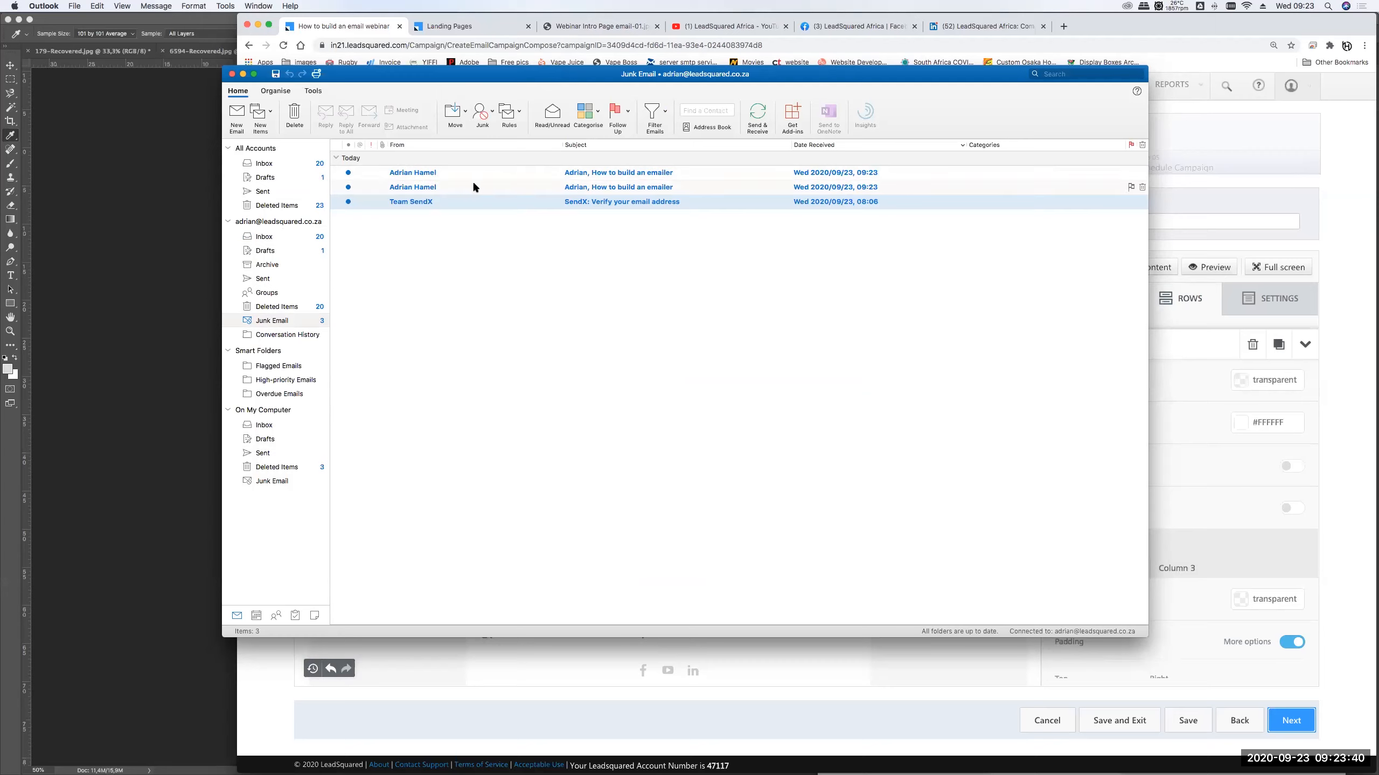
left_click(416, 185)
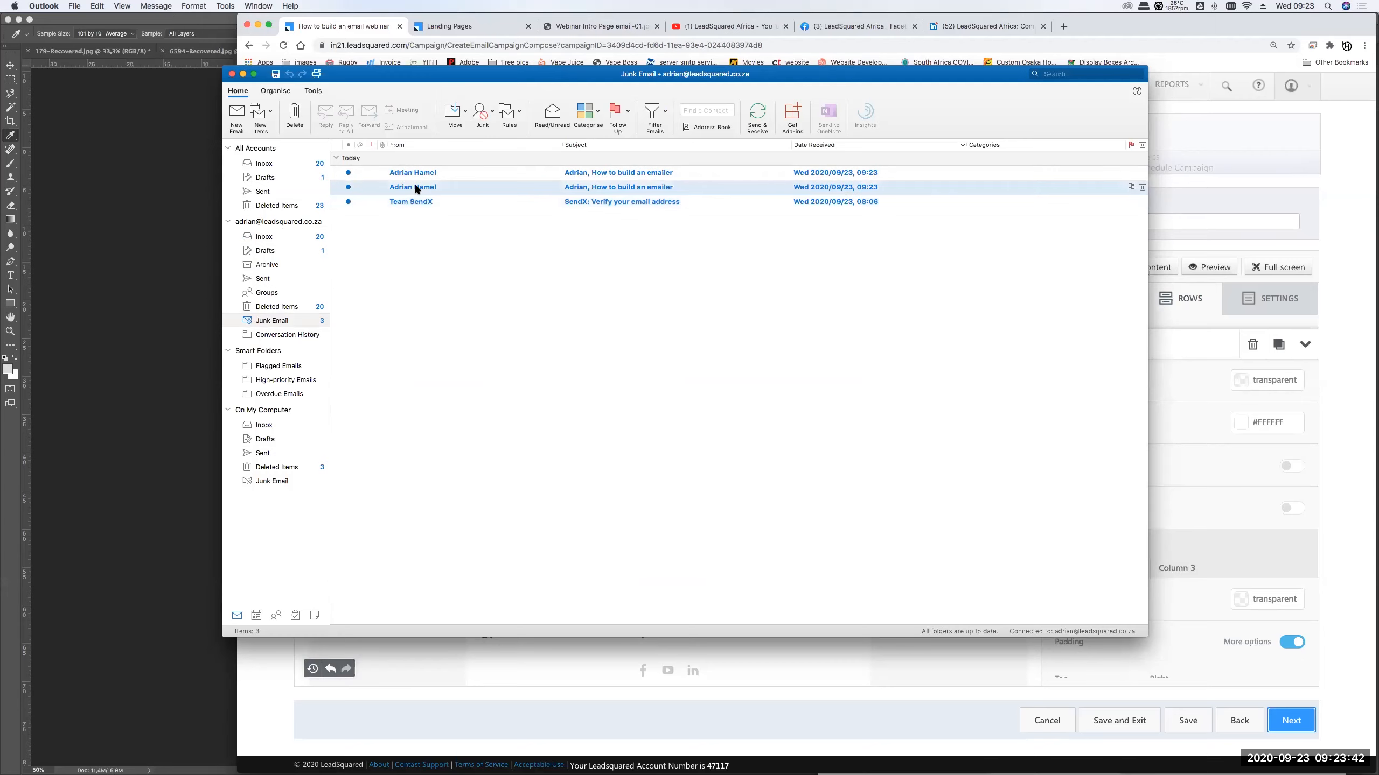
double_click(424, 187)
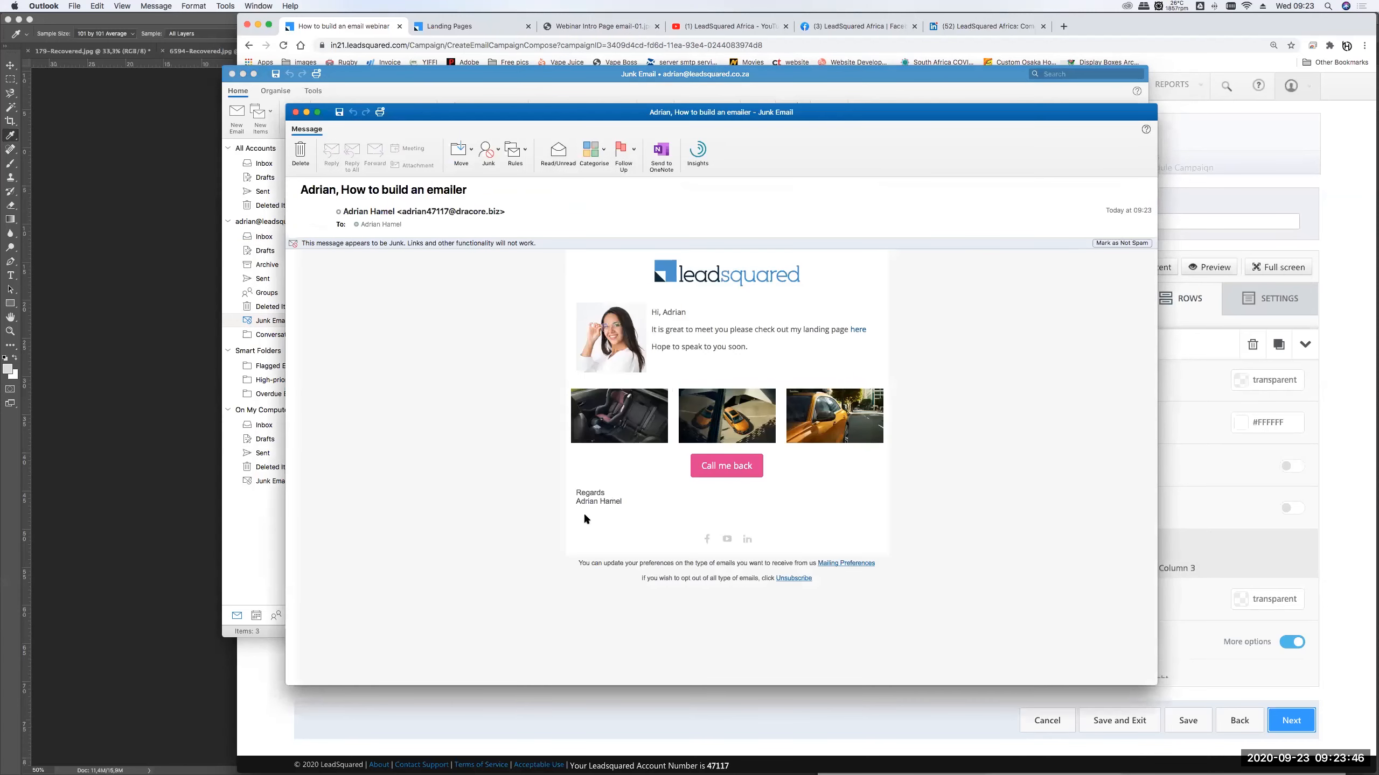
Check the personalised greeting and sign-off in the received test email, and try its Call me back button
left_click_drag(577, 501, 630, 502)
left_click(582, 506)
left_click_drag(661, 313, 720, 312)
left_click_drag(576, 490, 627, 496)
left_click(629, 497)
left_click(723, 468)
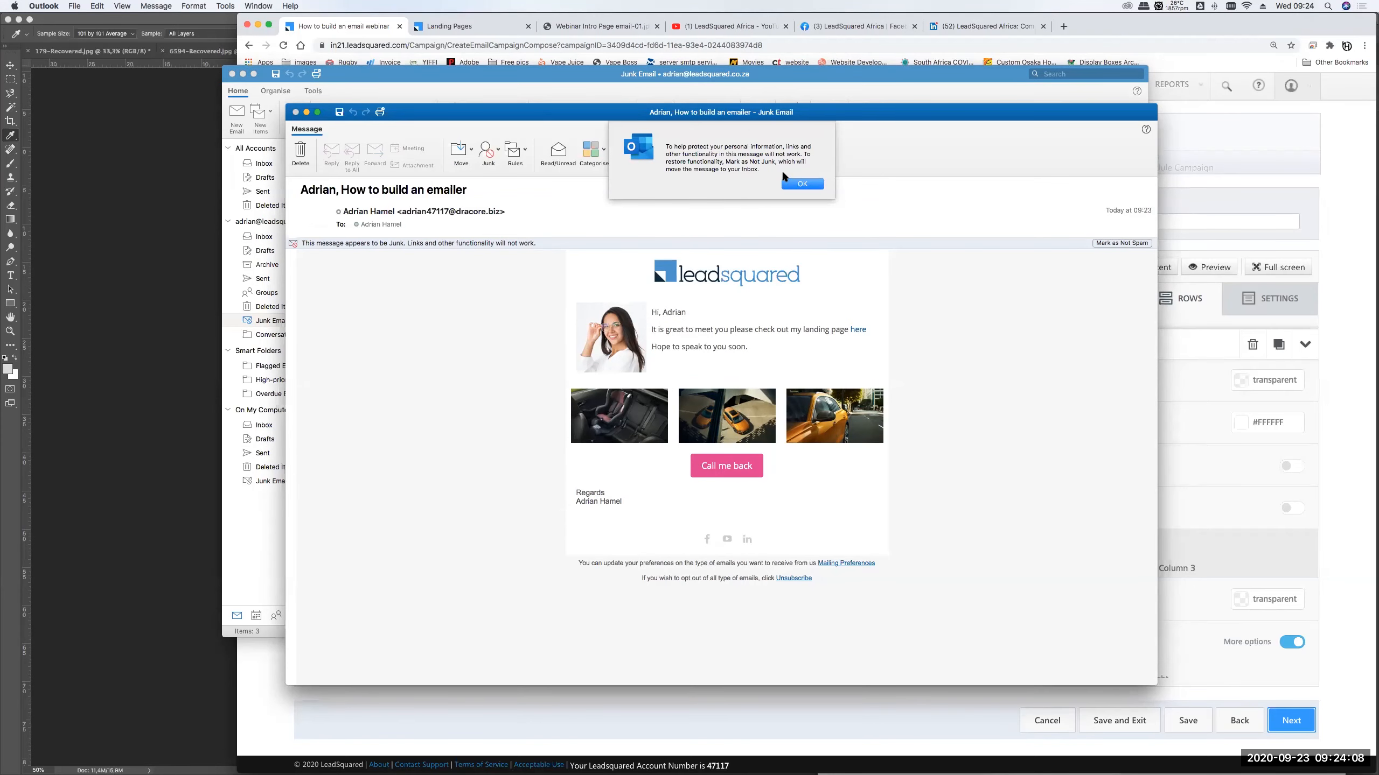
left_click(802, 183)
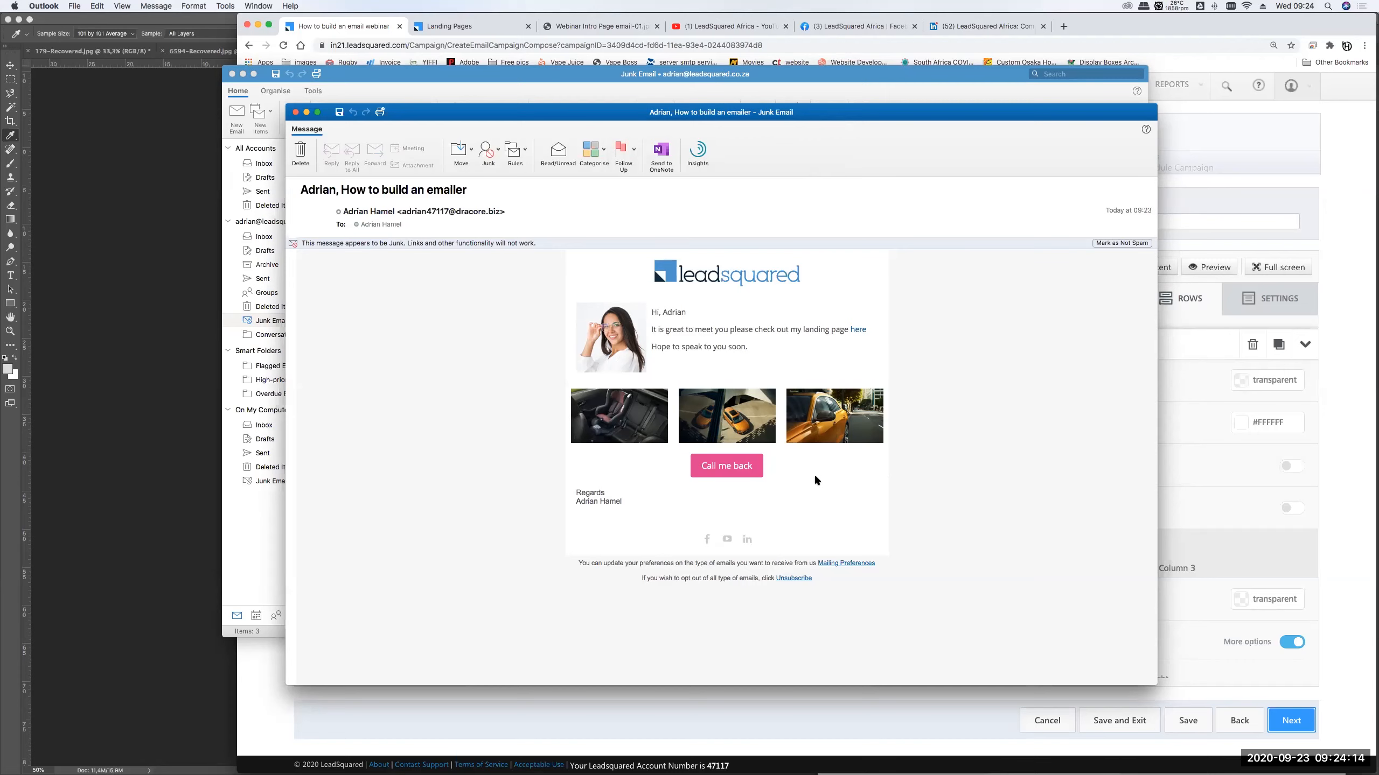
Try the Call me back button in the test email, dismiss the junk warning and mark the message as not spam
key("super+Tab")
key("super+Tab")
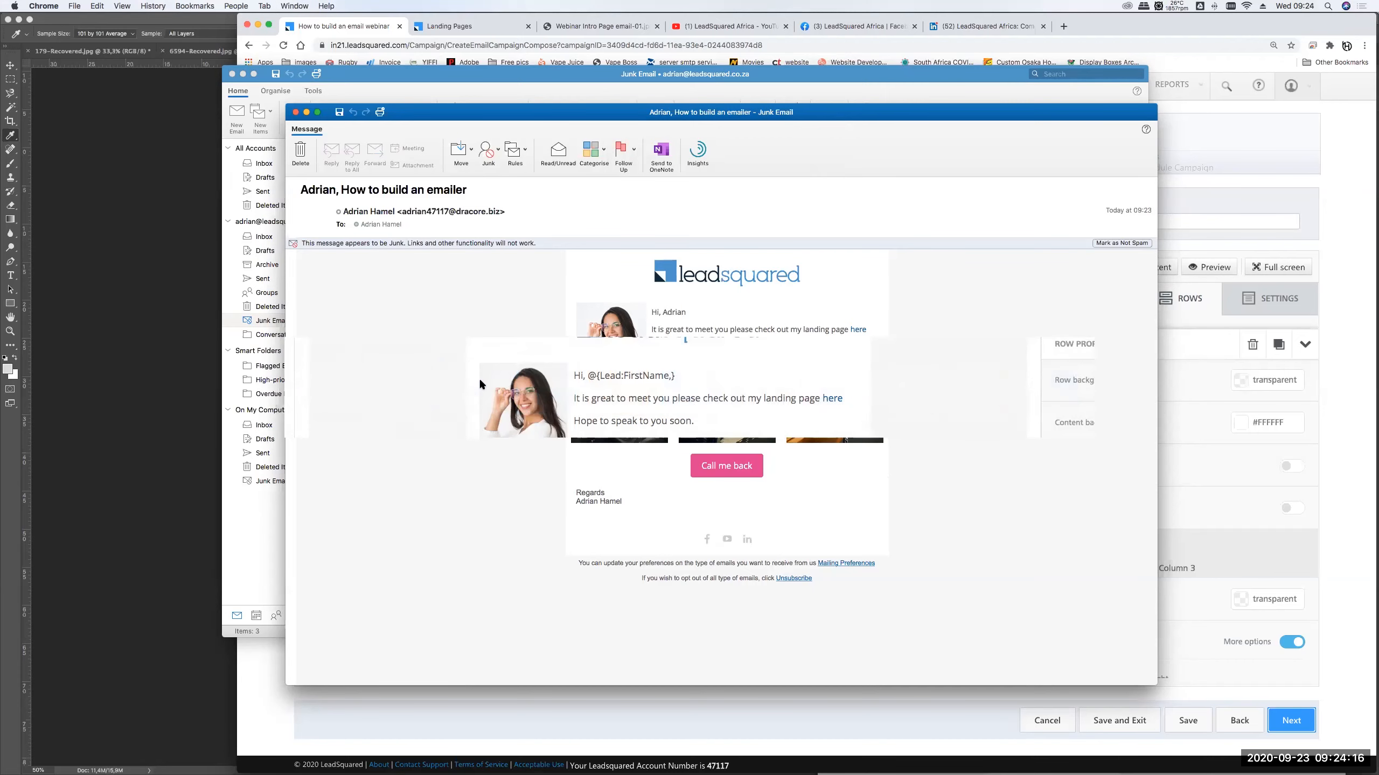
left_click(614, 426)
left_click(725, 467)
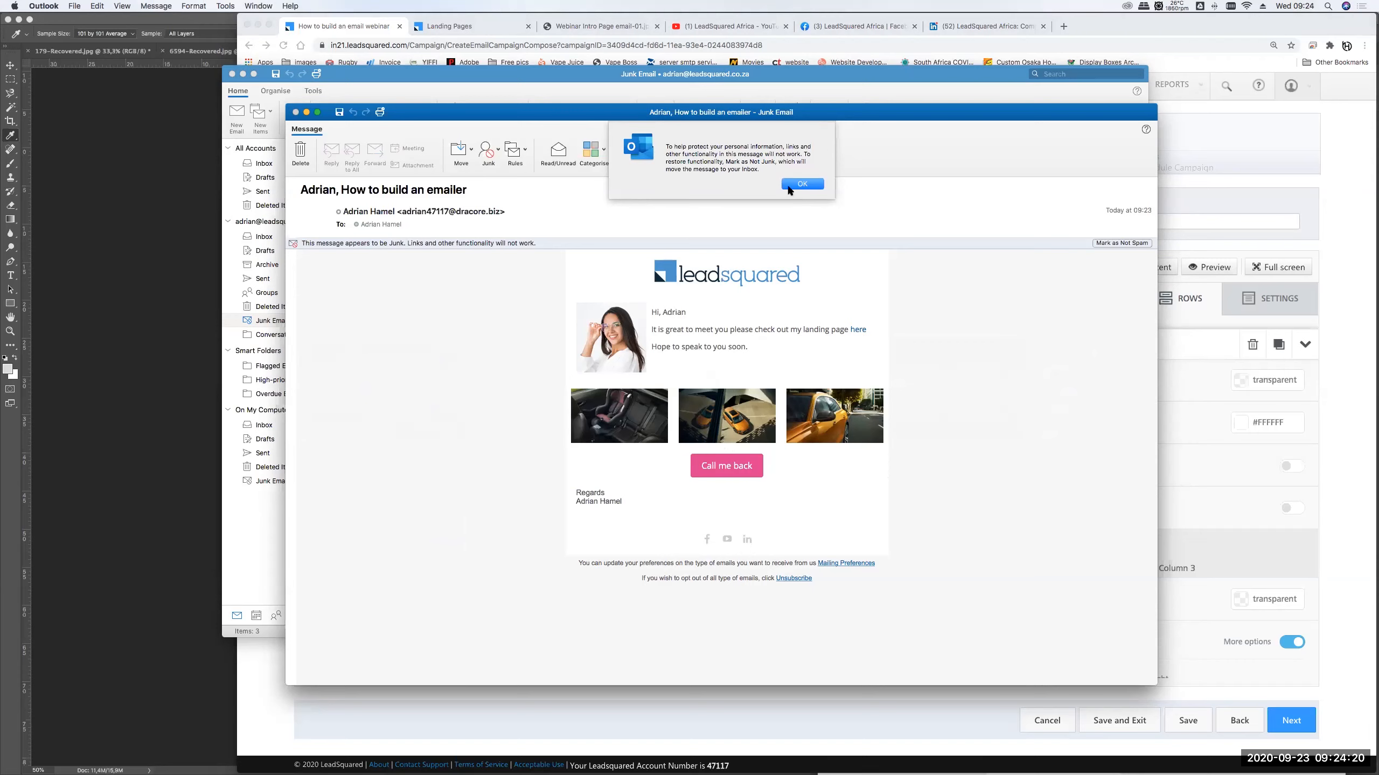
left_click(798, 185)
left_click(1123, 243)
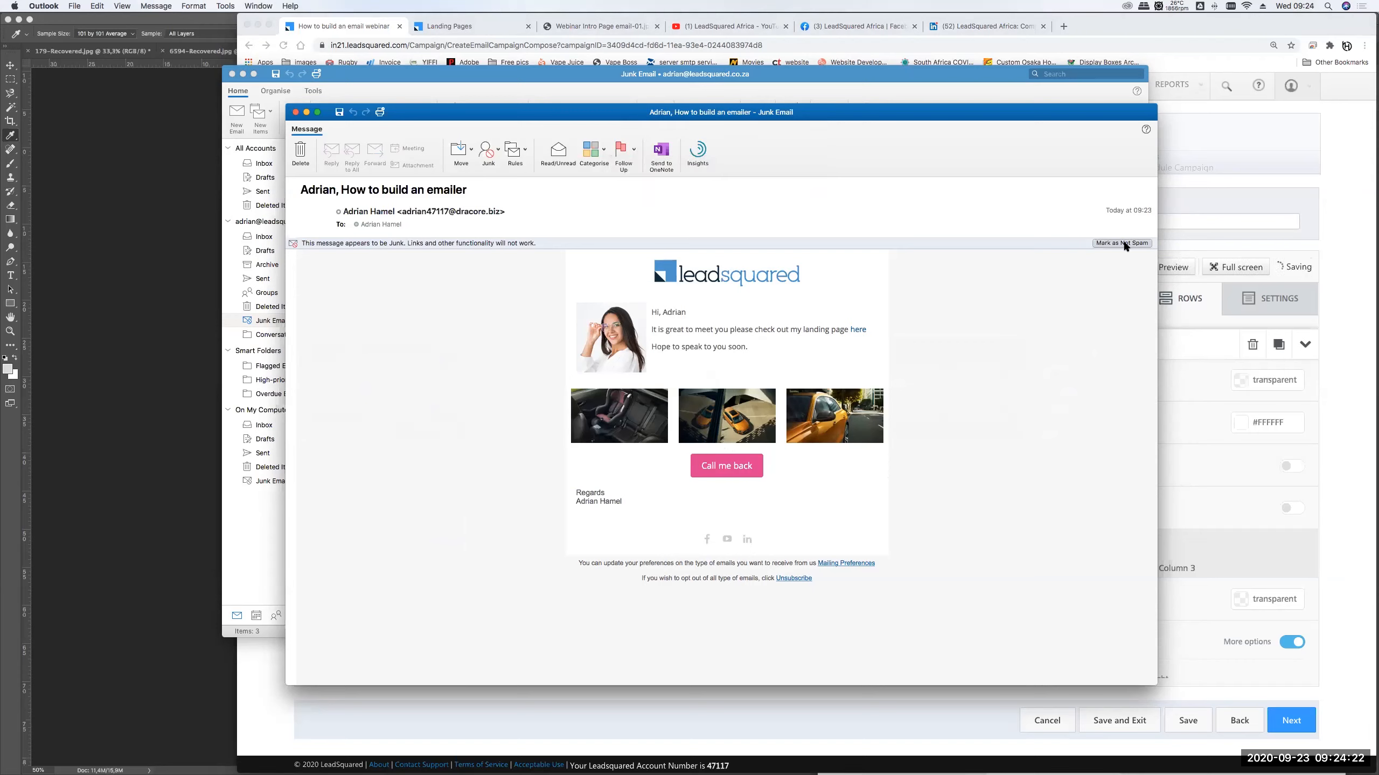
Test the Call me back button in the received email, then close the landing page and return to Outlook
left_click(730, 459)
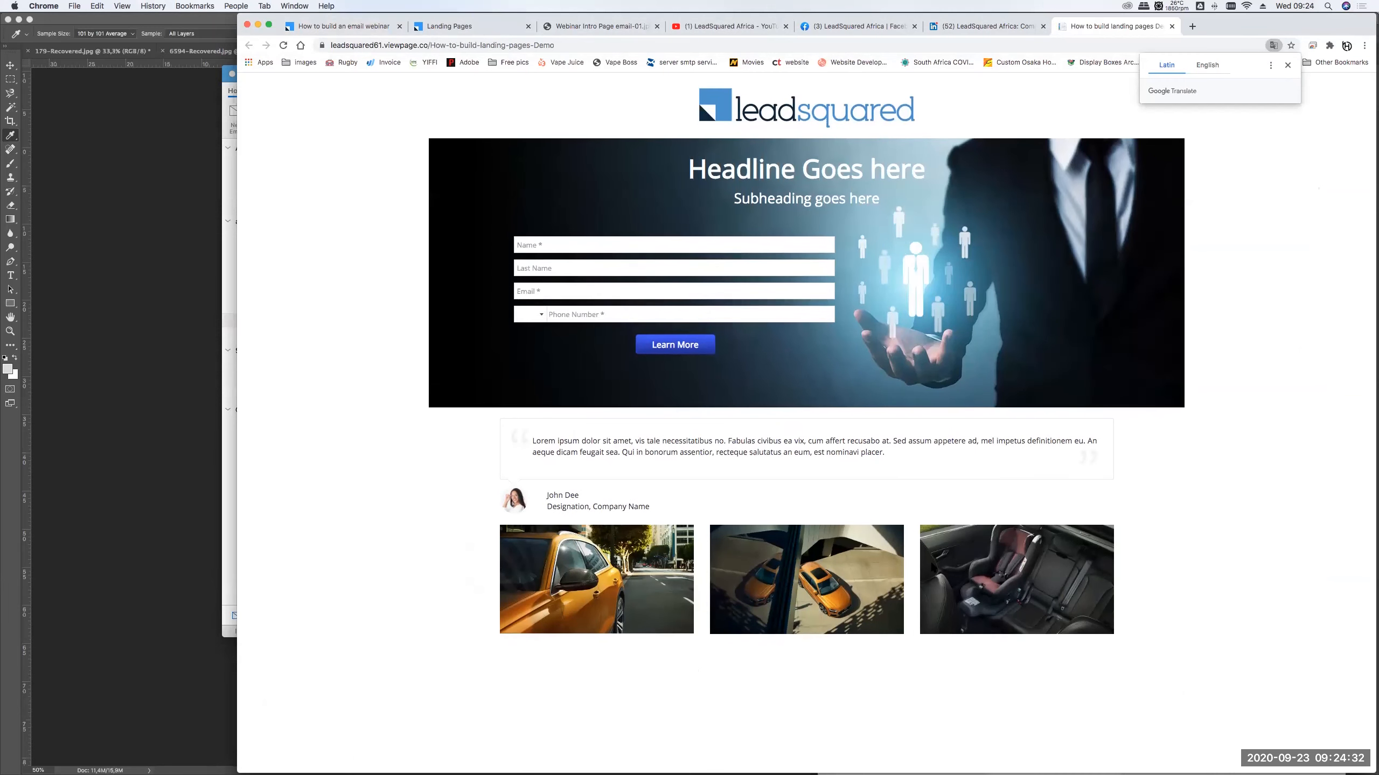
key("super+w")
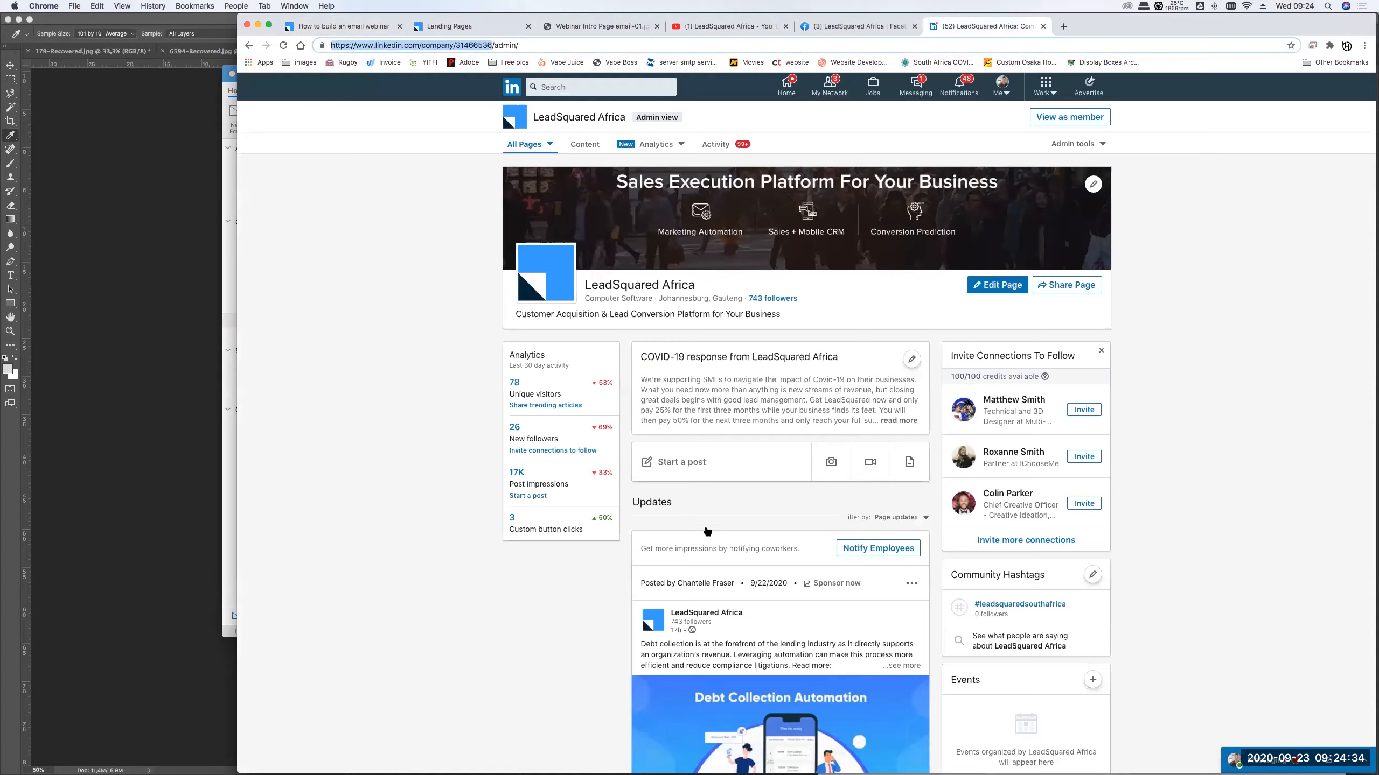
key("super+Tab")
Test the email's Facebook, YouTube and LinkedIn icons, closing each opened page and returning to the message
left_click(707, 526)
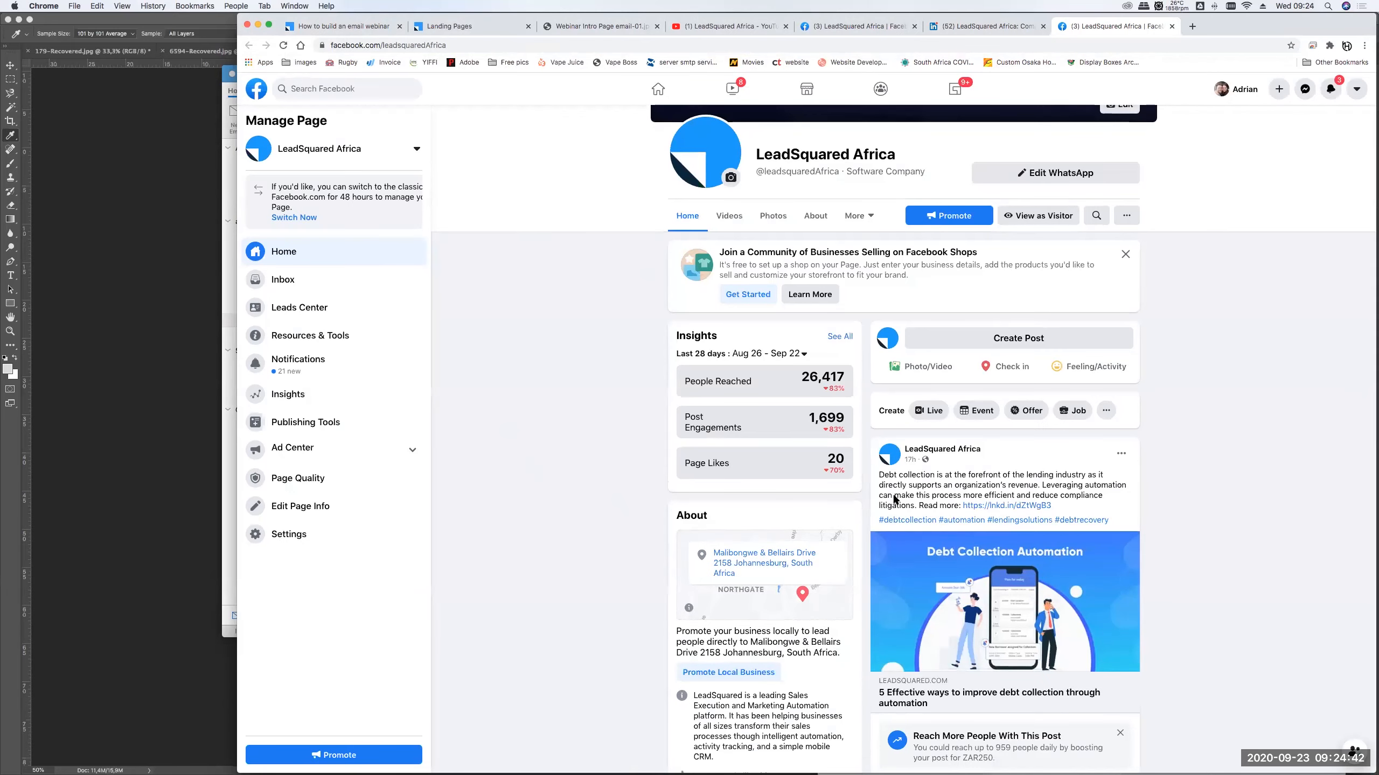
key("ctrl+shift+Tab")
key("super+Tab")
left_click(726, 521)
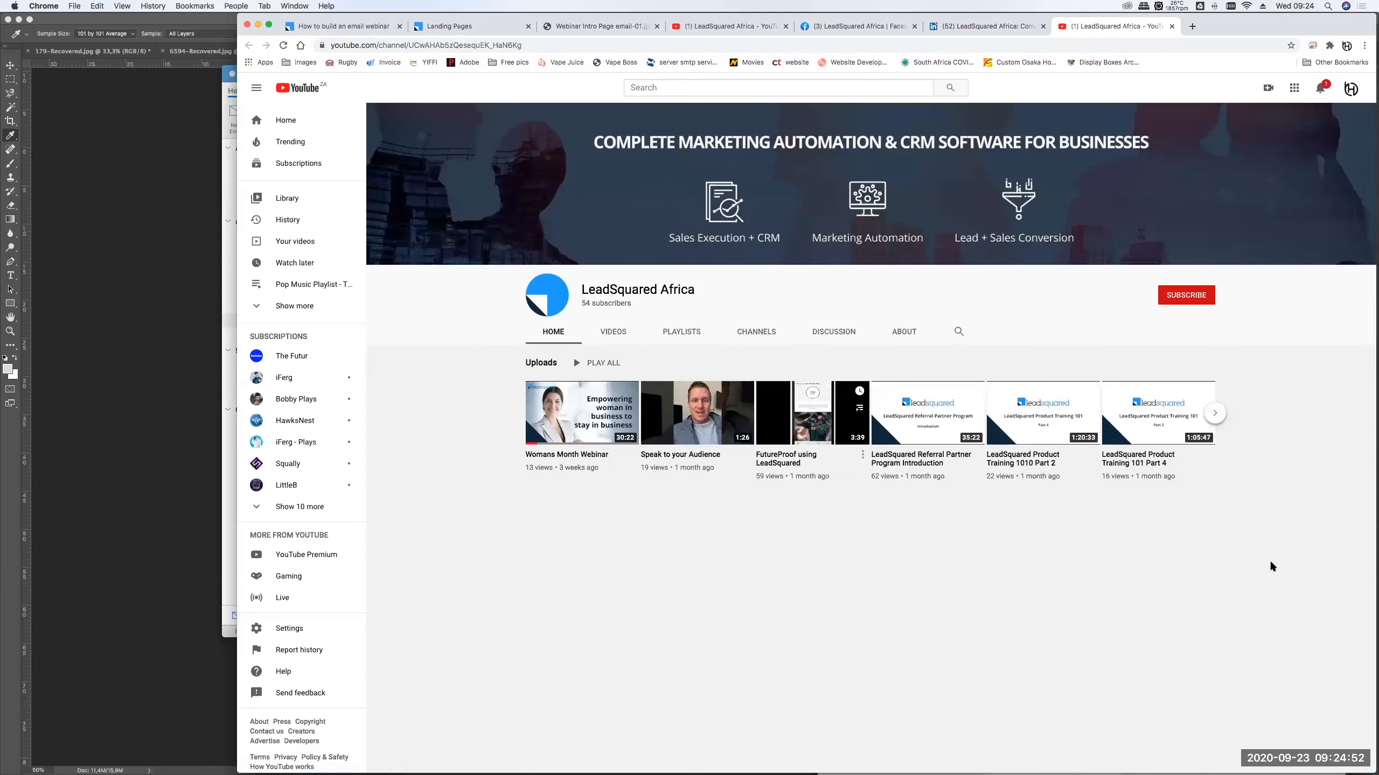
key("super+w")
key("super+Tab")
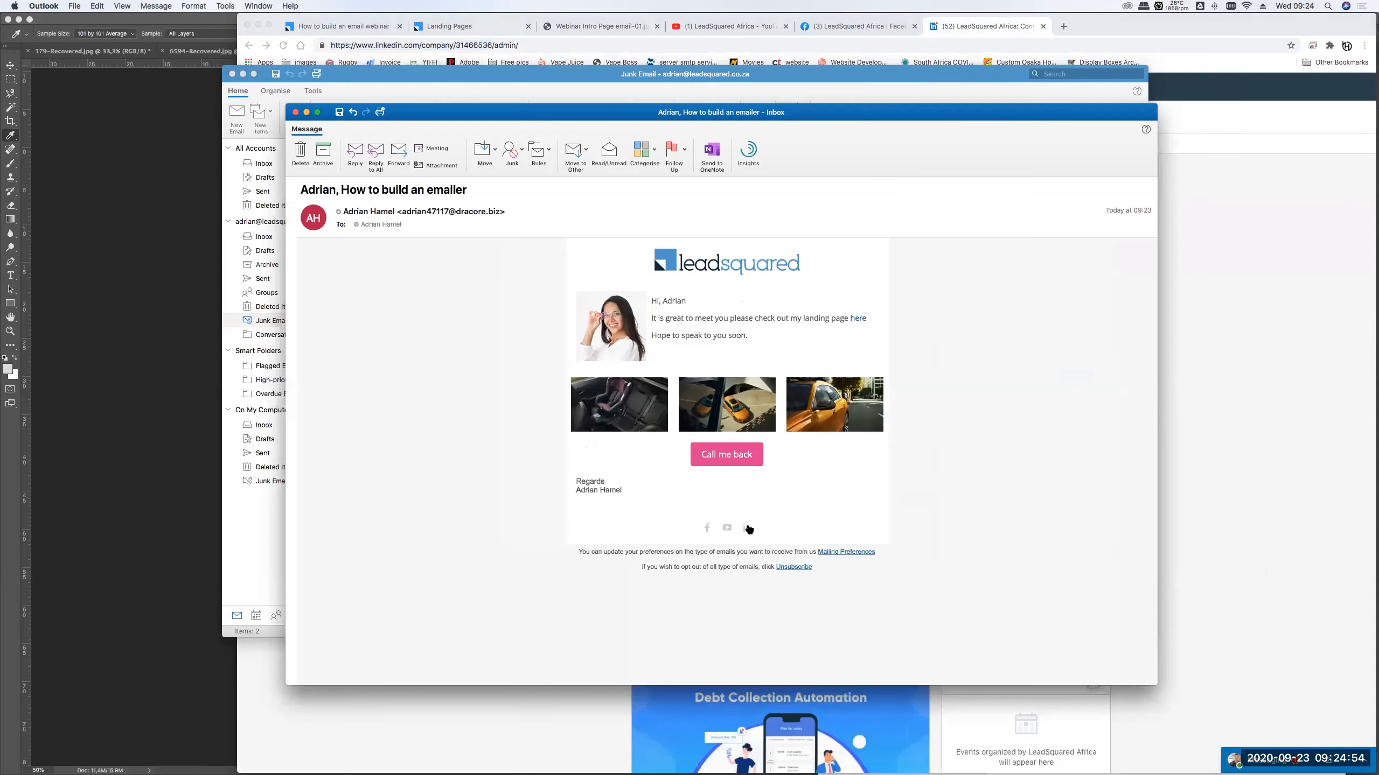
left_click(747, 527)
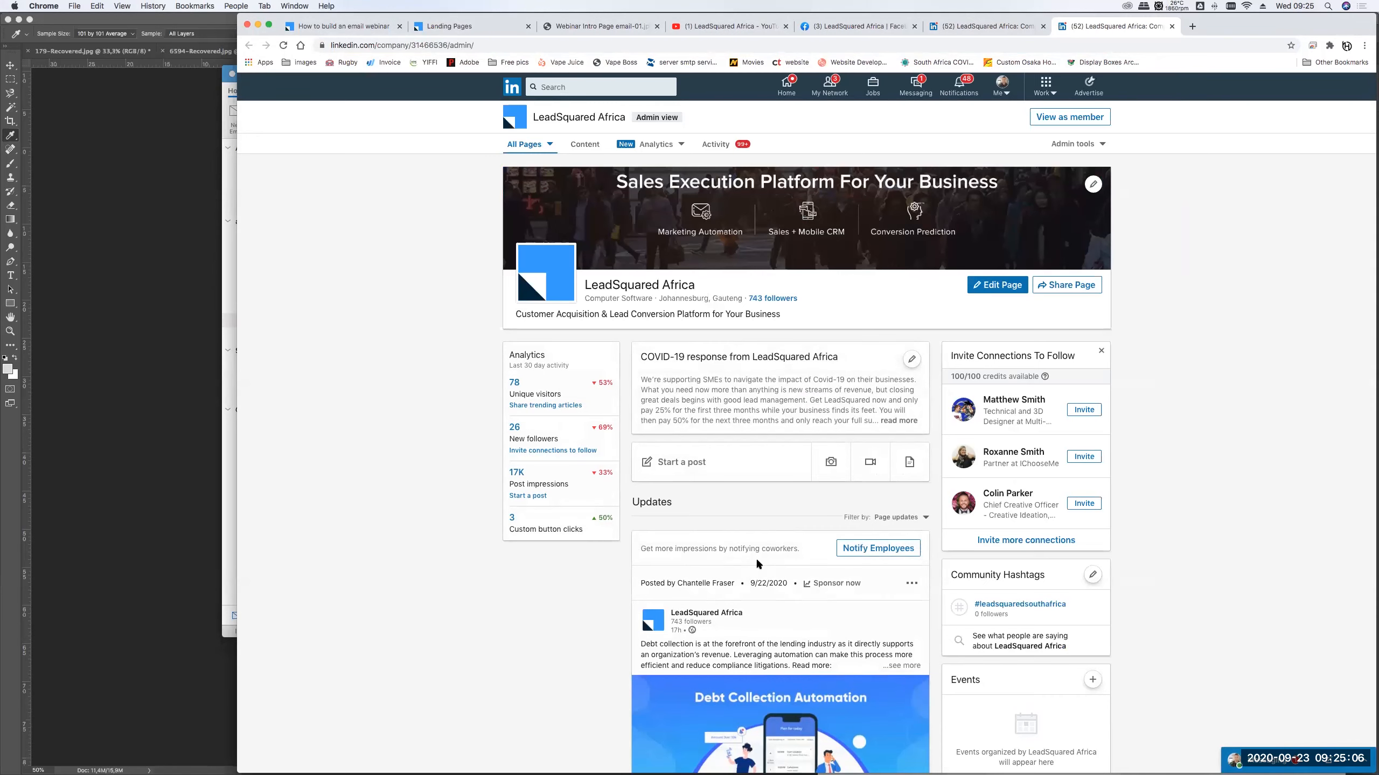
key("super+w")
key("super+Tab")
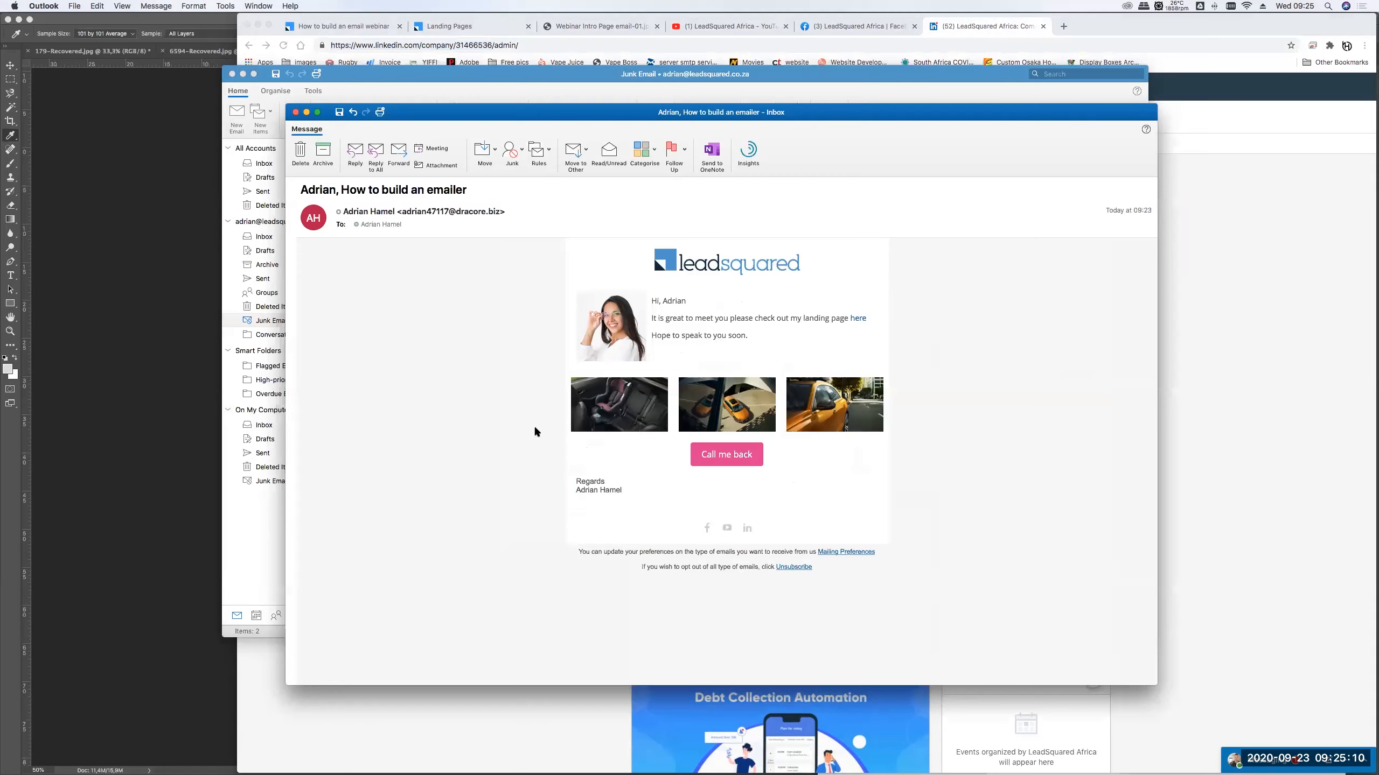
Test the "here" landing page link in the email text, close the opened page and return to Outlook
left_click(856, 317)
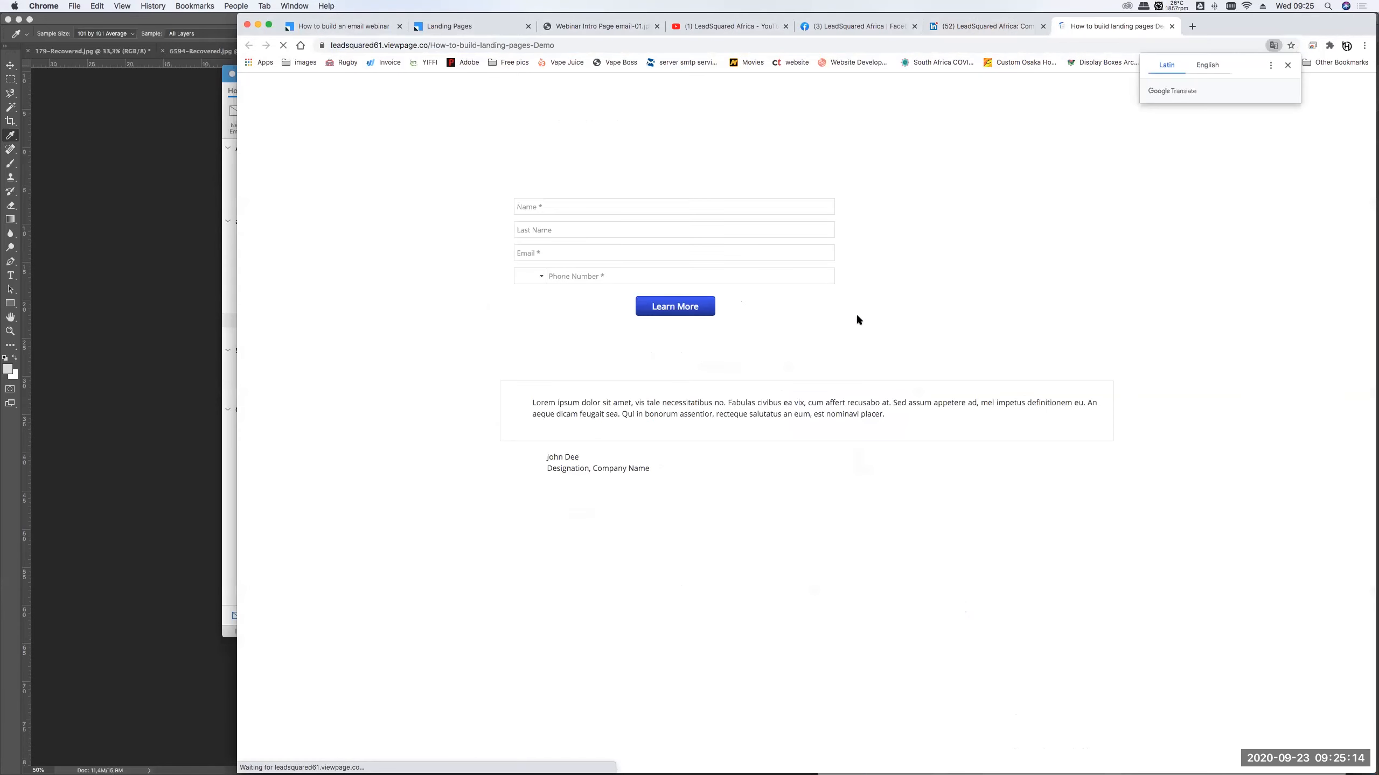
key("super+w")
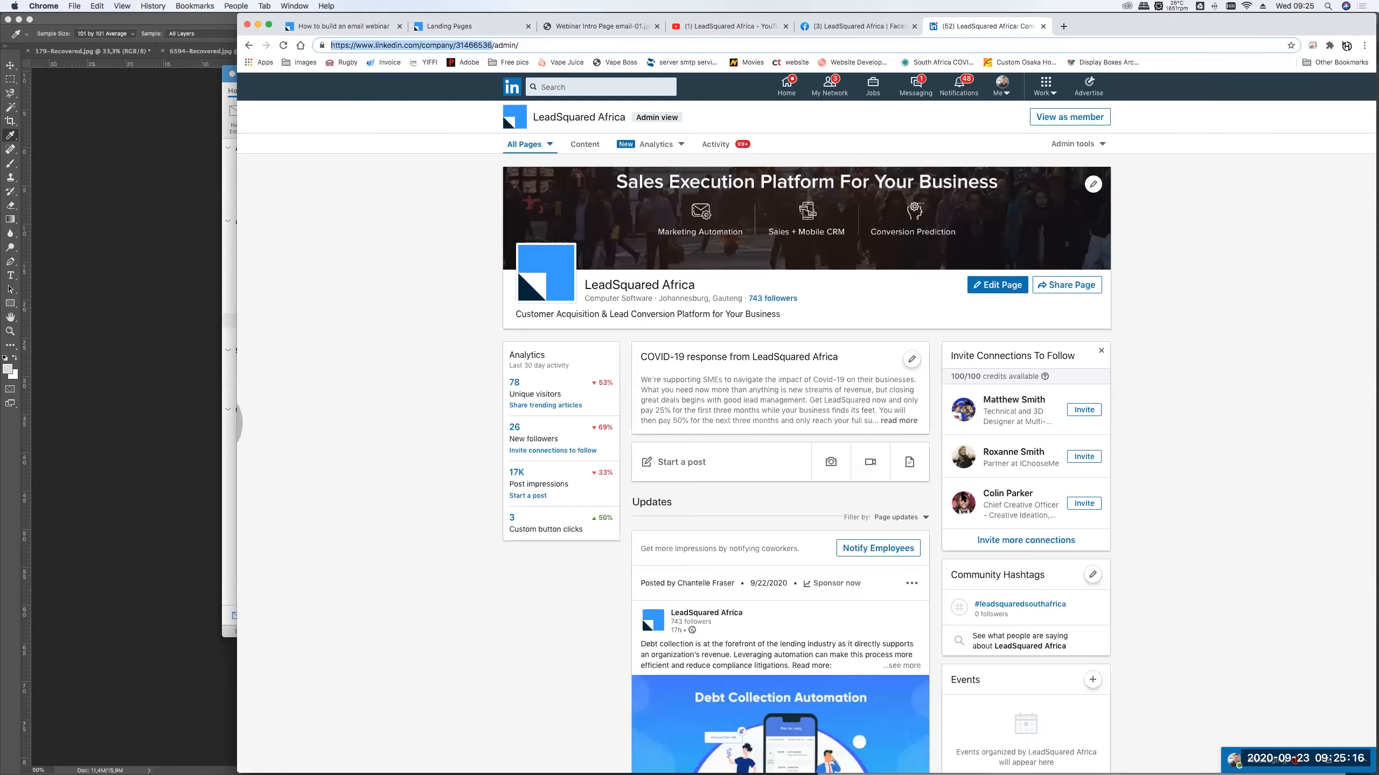
key("super+Tab")
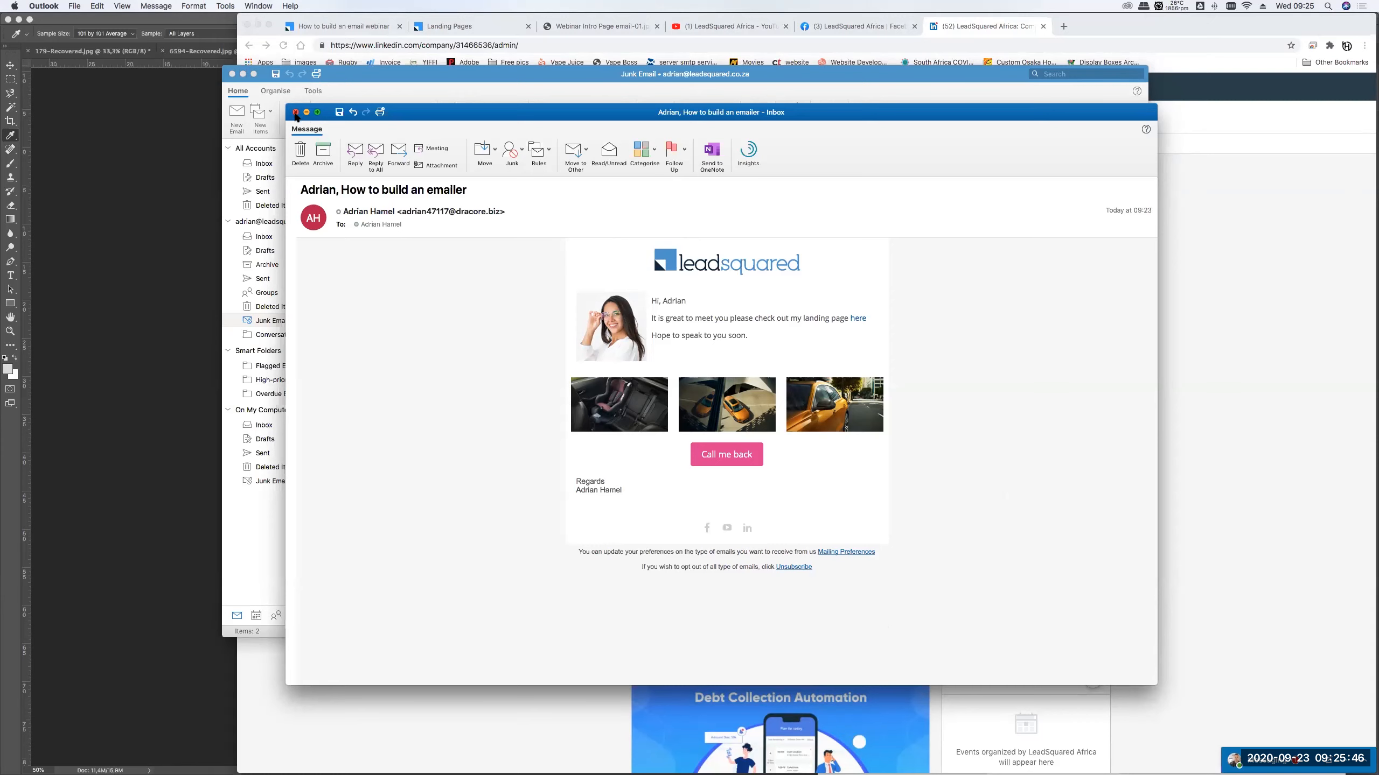
Close the message, open the remaining "How to build an emailer" test email in Junk Email and mark it as not spam
left_click(295, 113)
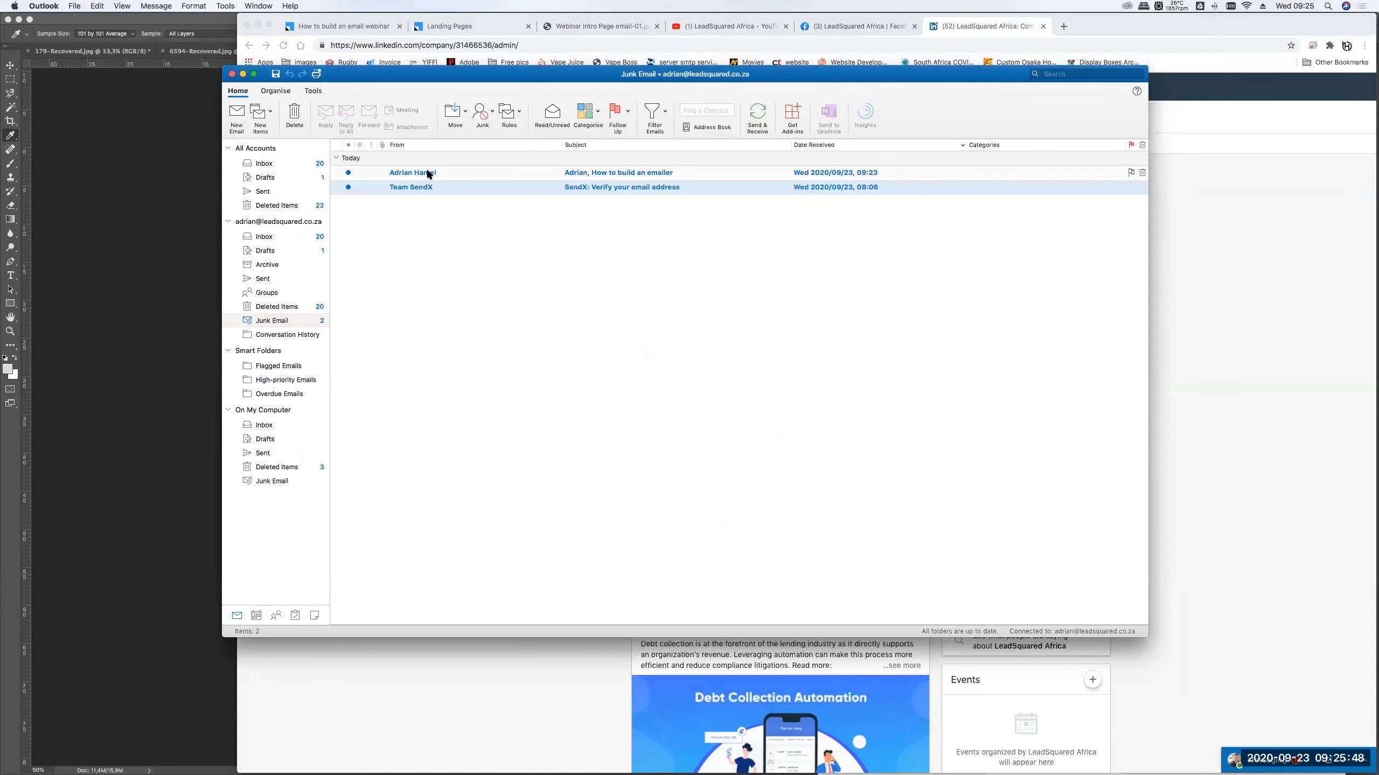
double_click(505, 171)
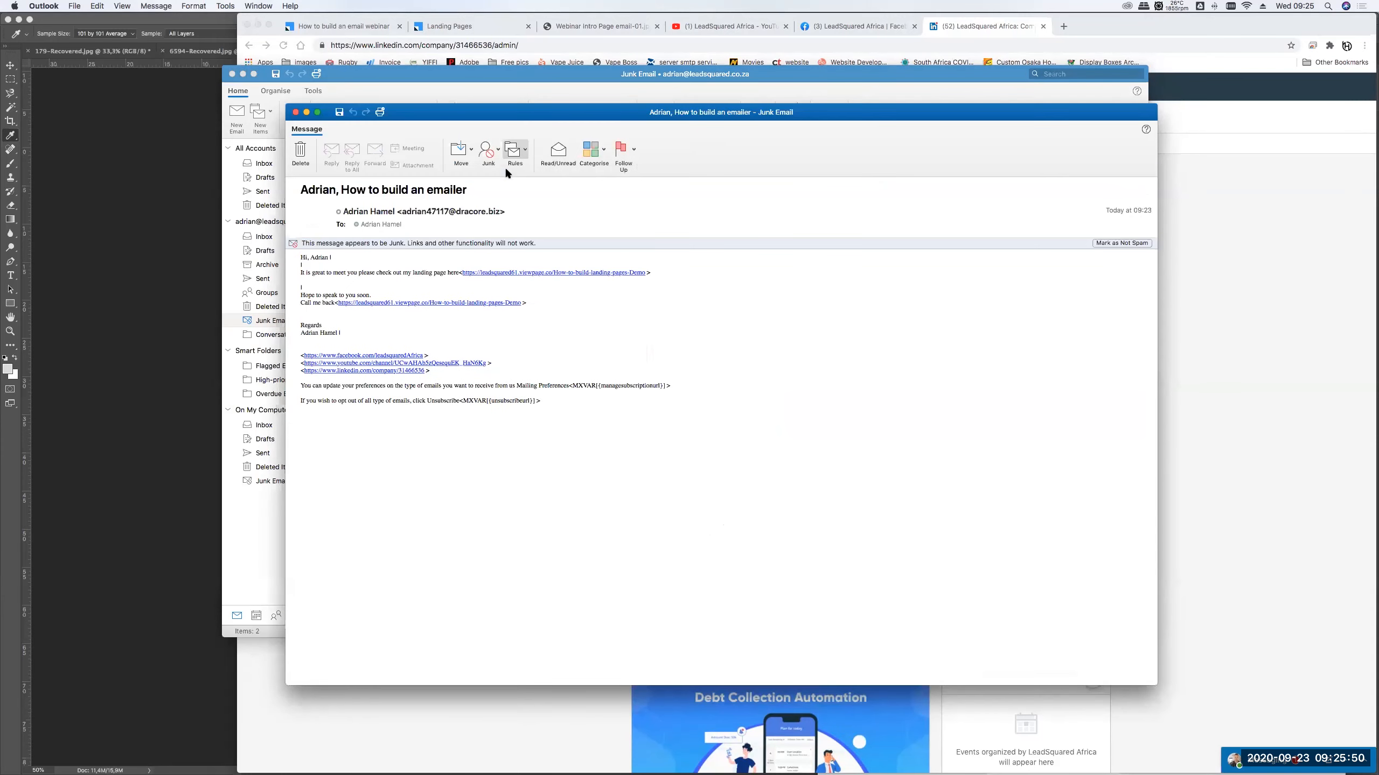
left_click(1119, 243)
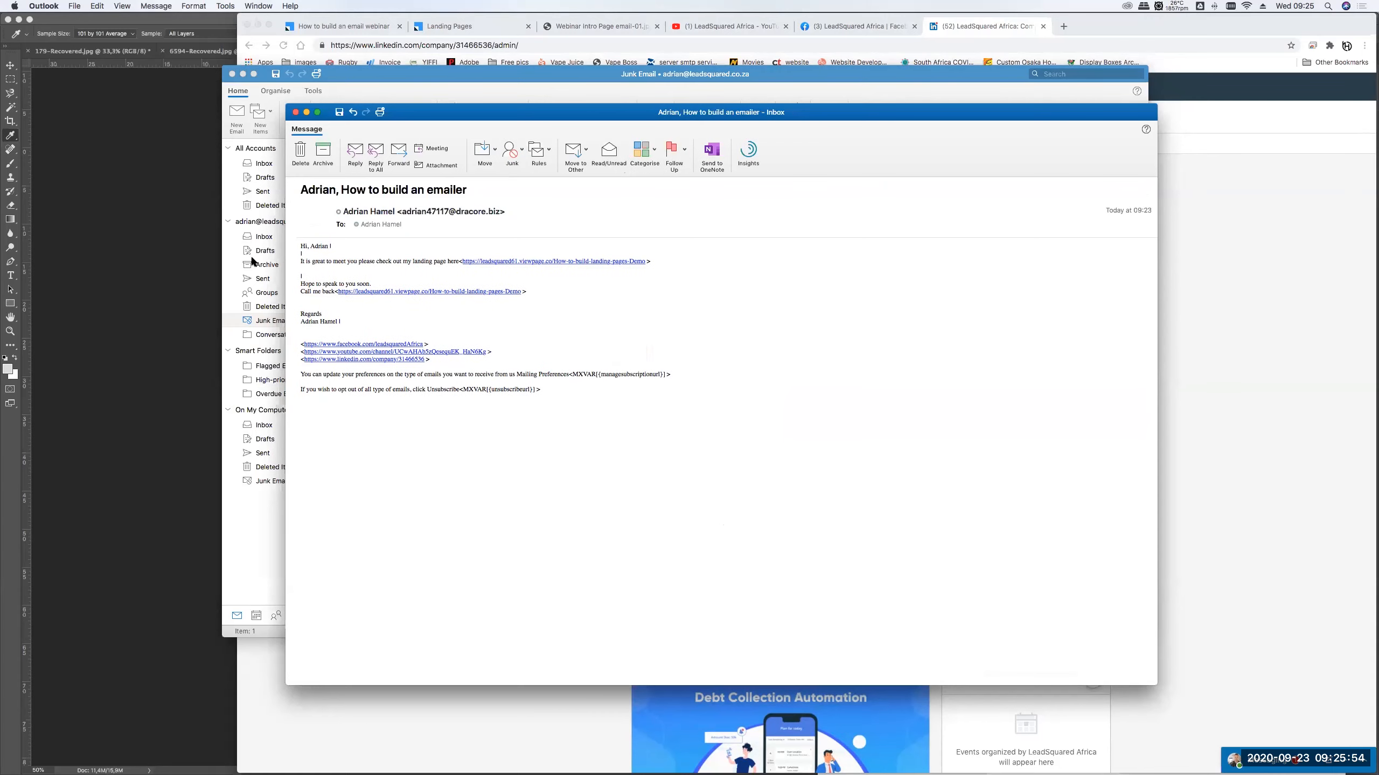
Examine the greeting and body lines of the plain-text test email and close the message
left_click_drag(300, 246, 613, 262)
left_click(682, 330)
left_click_drag(330, 245, 304, 246)
left_click(822, 394)
key("super+w")
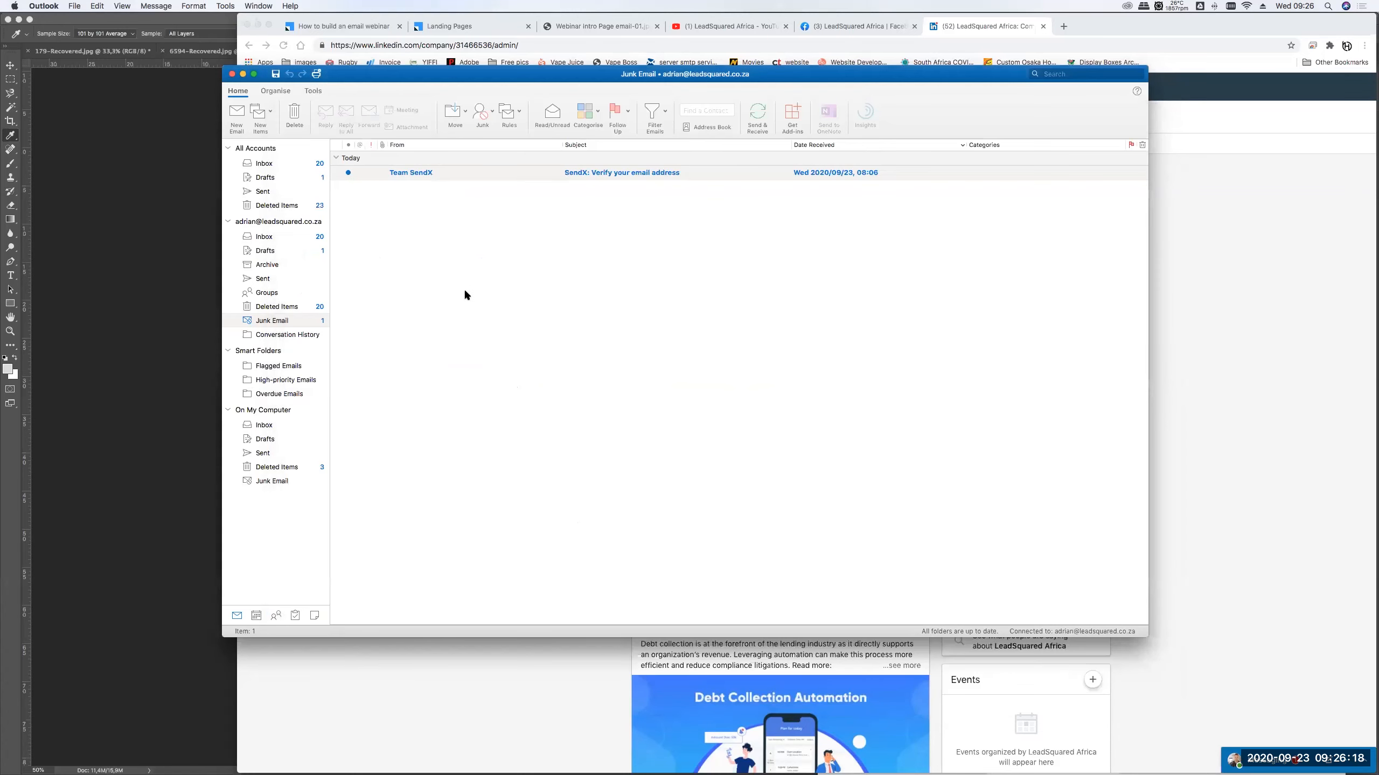
Switch to the email campaign in Chrome, save the composed message and proceed to Select Recipients and Tags
key("super+Tab")
key("super+Tab")
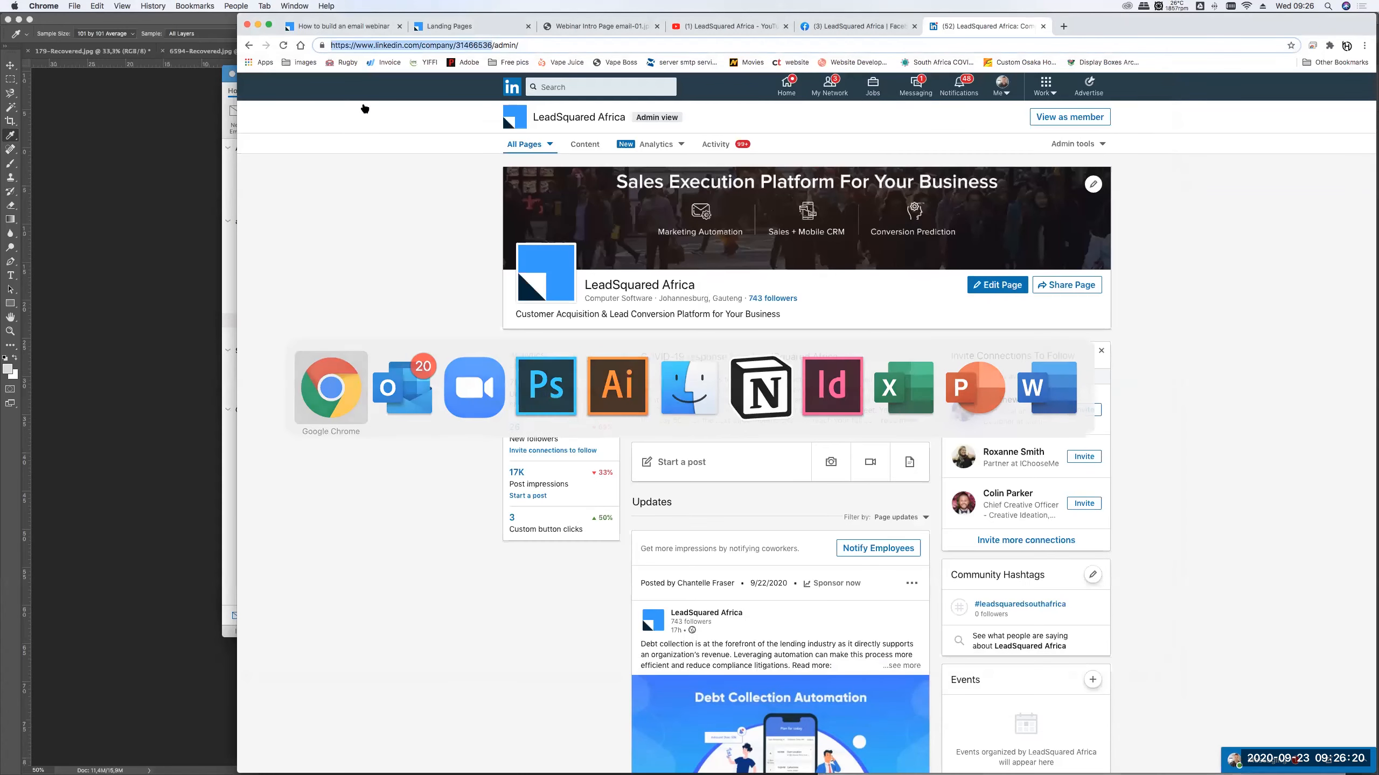
left_click(326, 25)
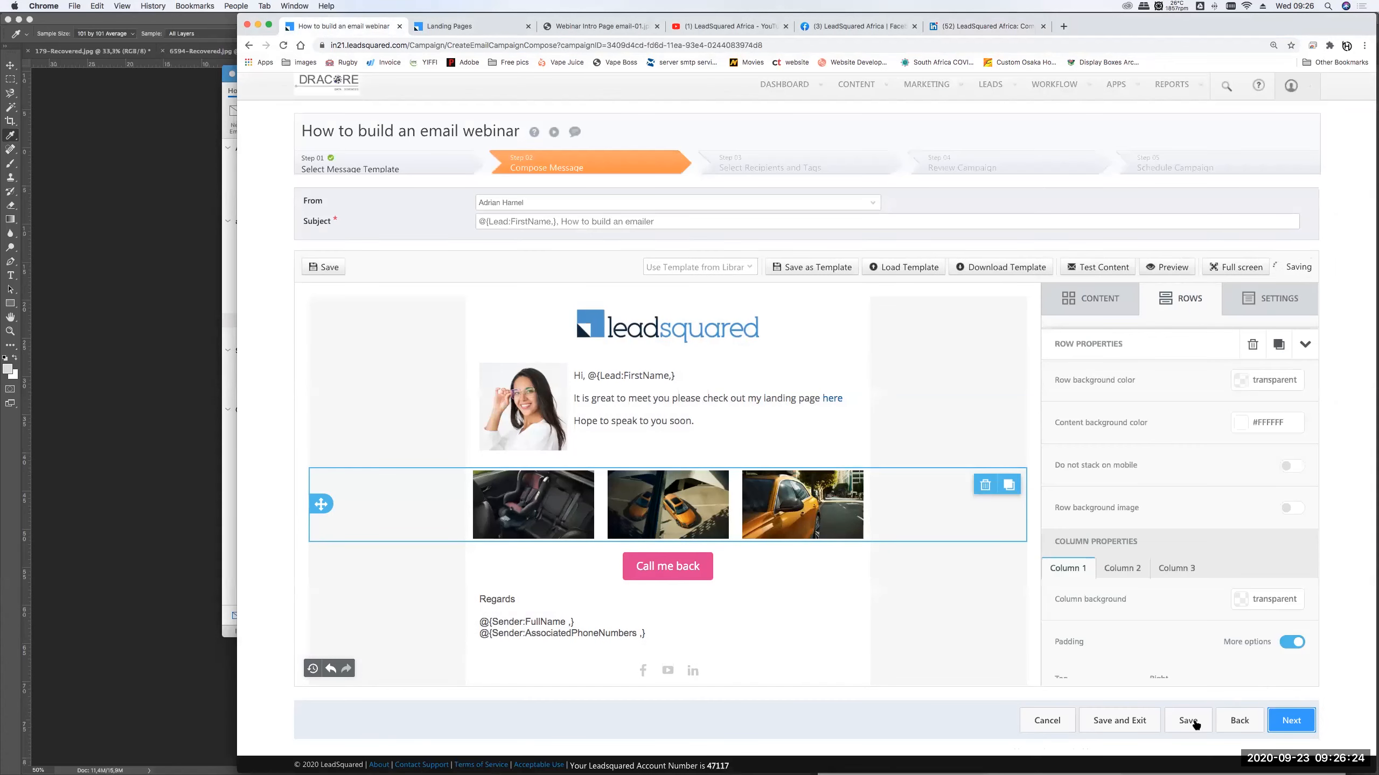
left_click(1187, 721)
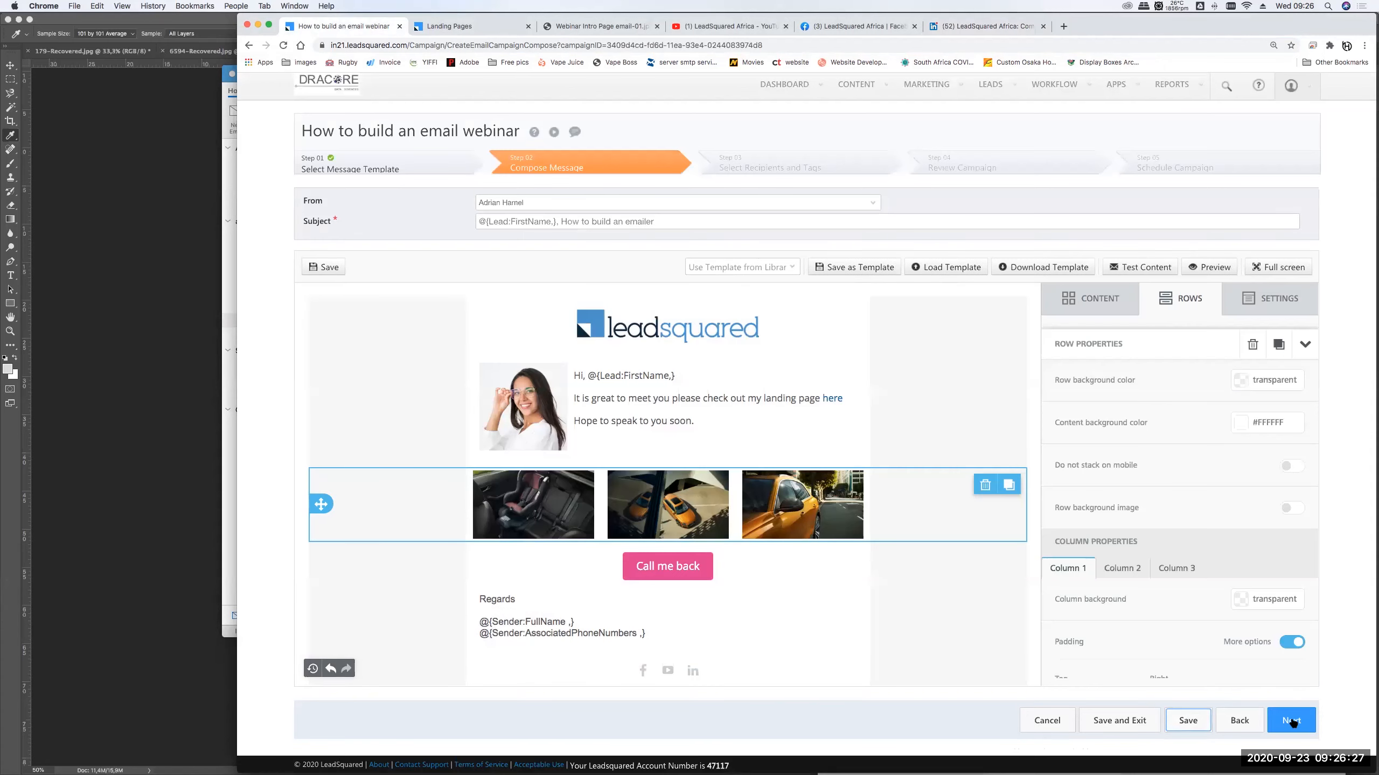
left_click(1291, 721)
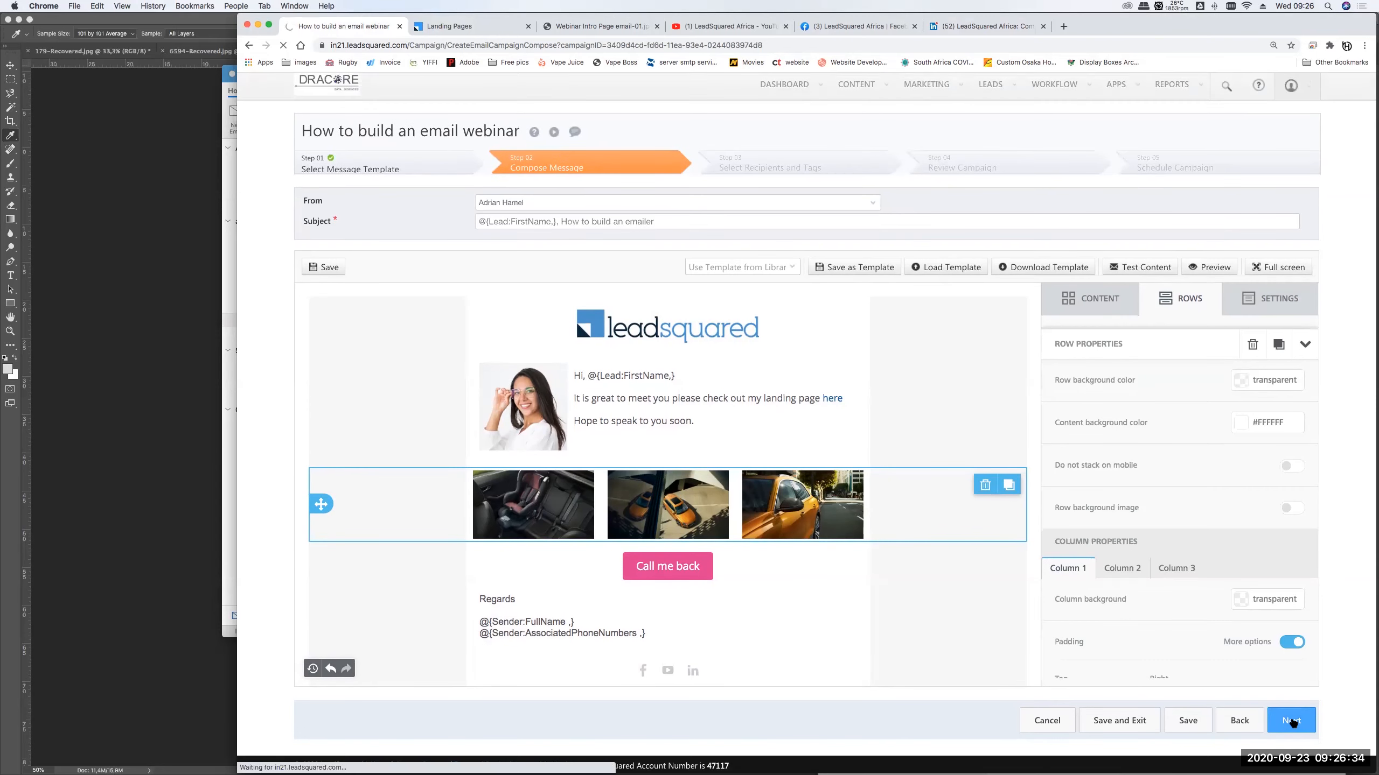
left_click(1293, 723)
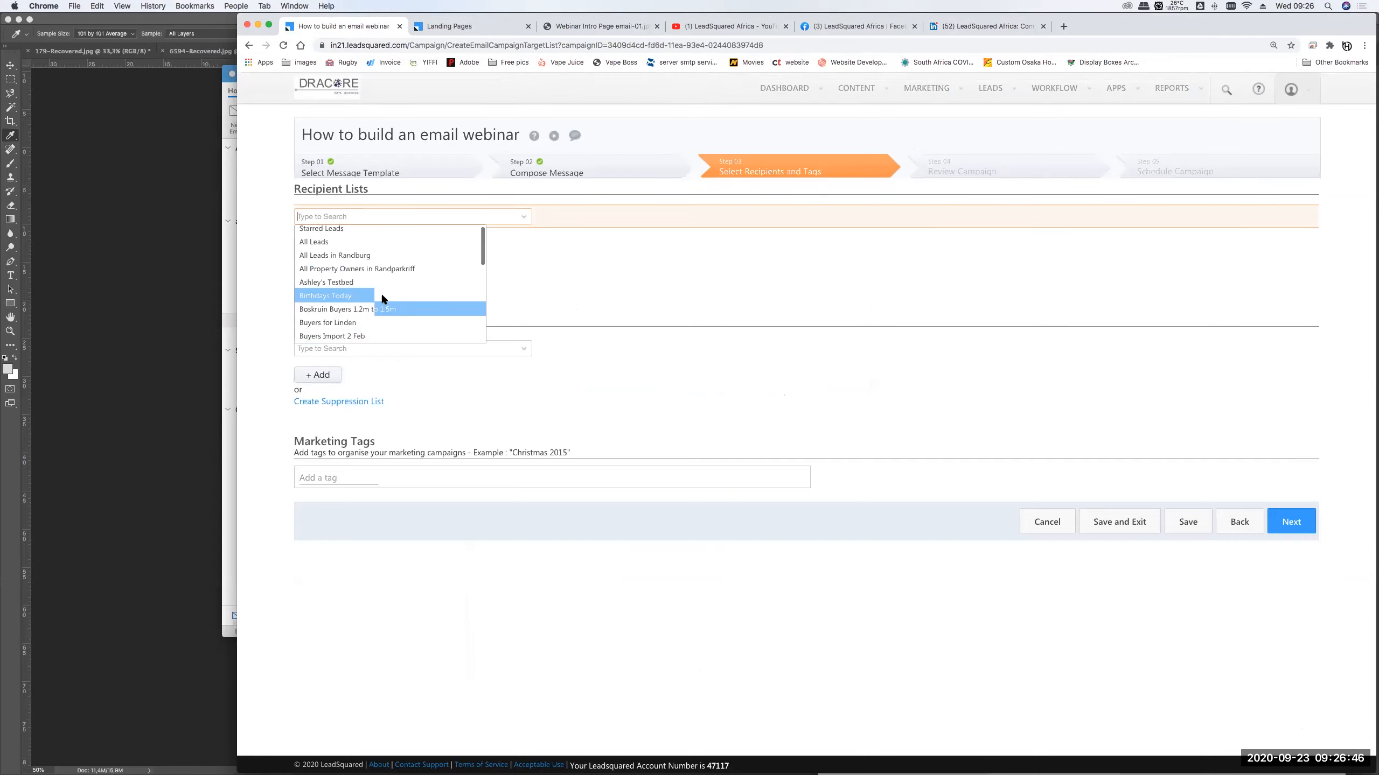
Browse the existing recipient lists available for the campaign and close the list without choosing one
scroll(385, 287, "down", 15)
scroll(391, 239, "up", 10)
scroll(401, 336, "down", 15)
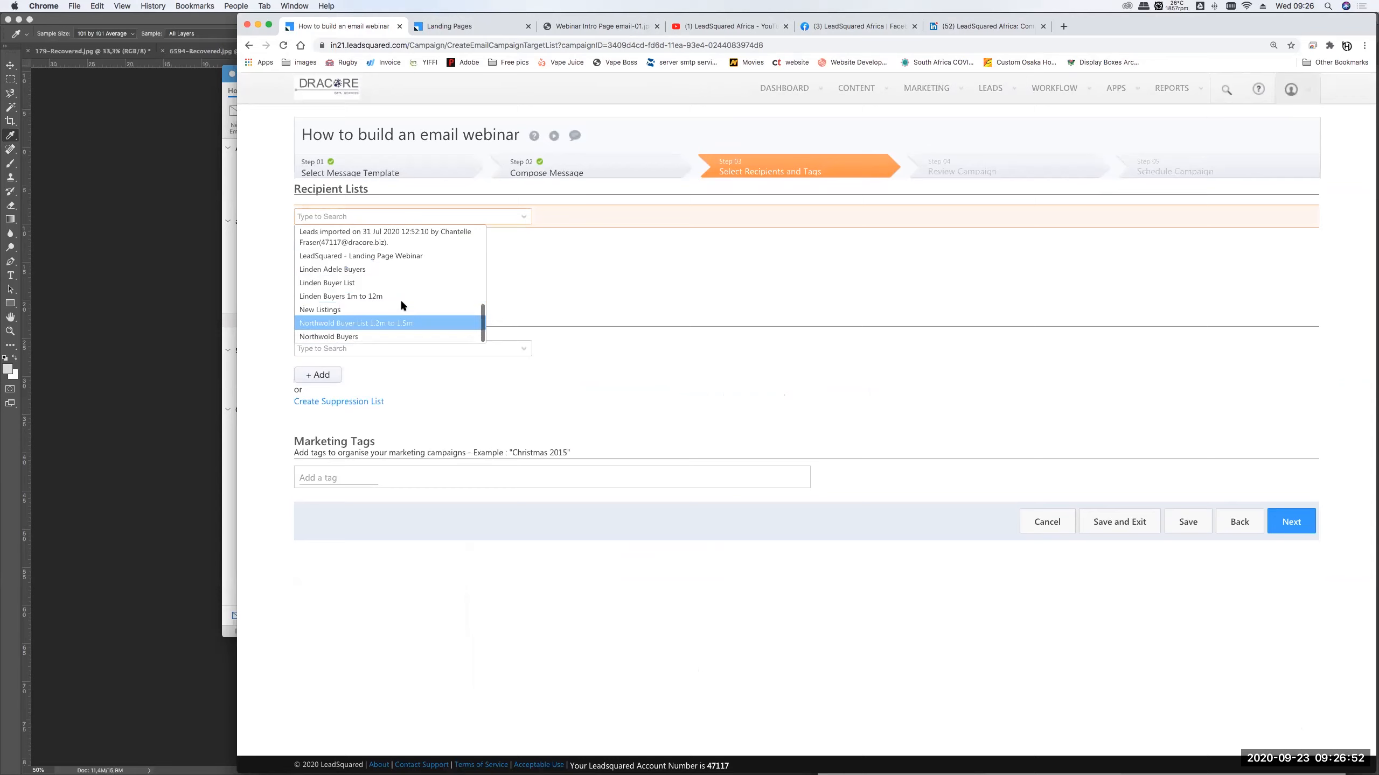
left_click(588, 274)
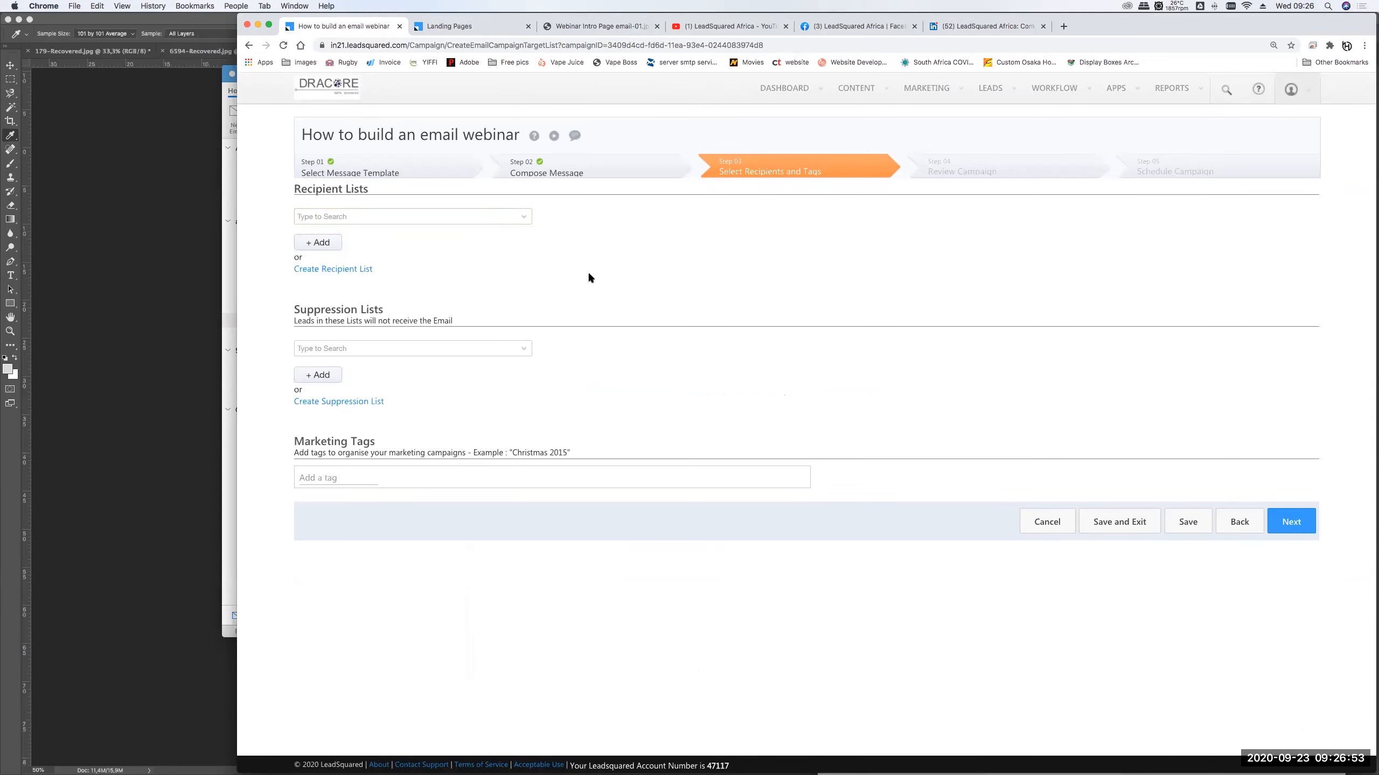
Add an extra recipient list row and remove it again
left_click(526, 219)
left_click(317, 243)
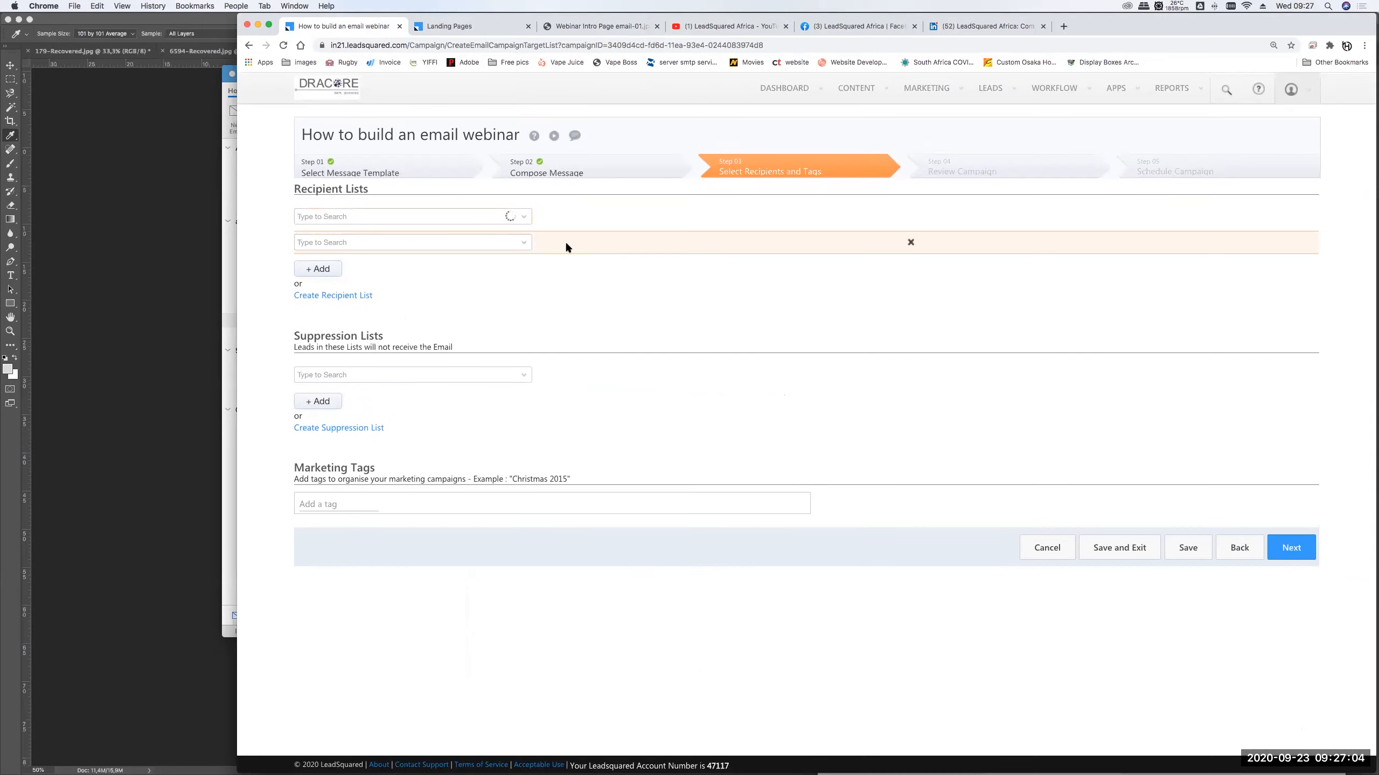
left_click(911, 243)
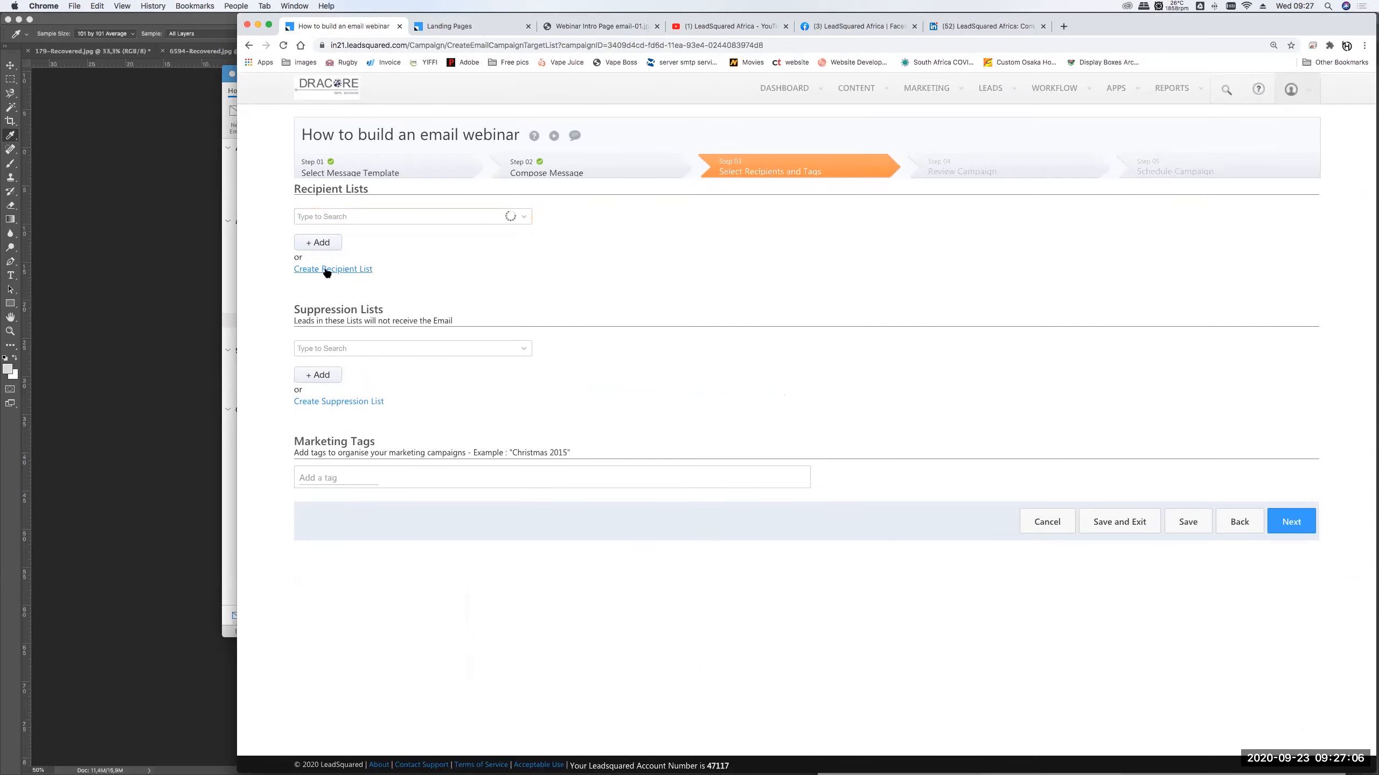
Start a new recipient list and add the search criterion Lead Activity is Form Submitted on Website
left_click(338, 268)
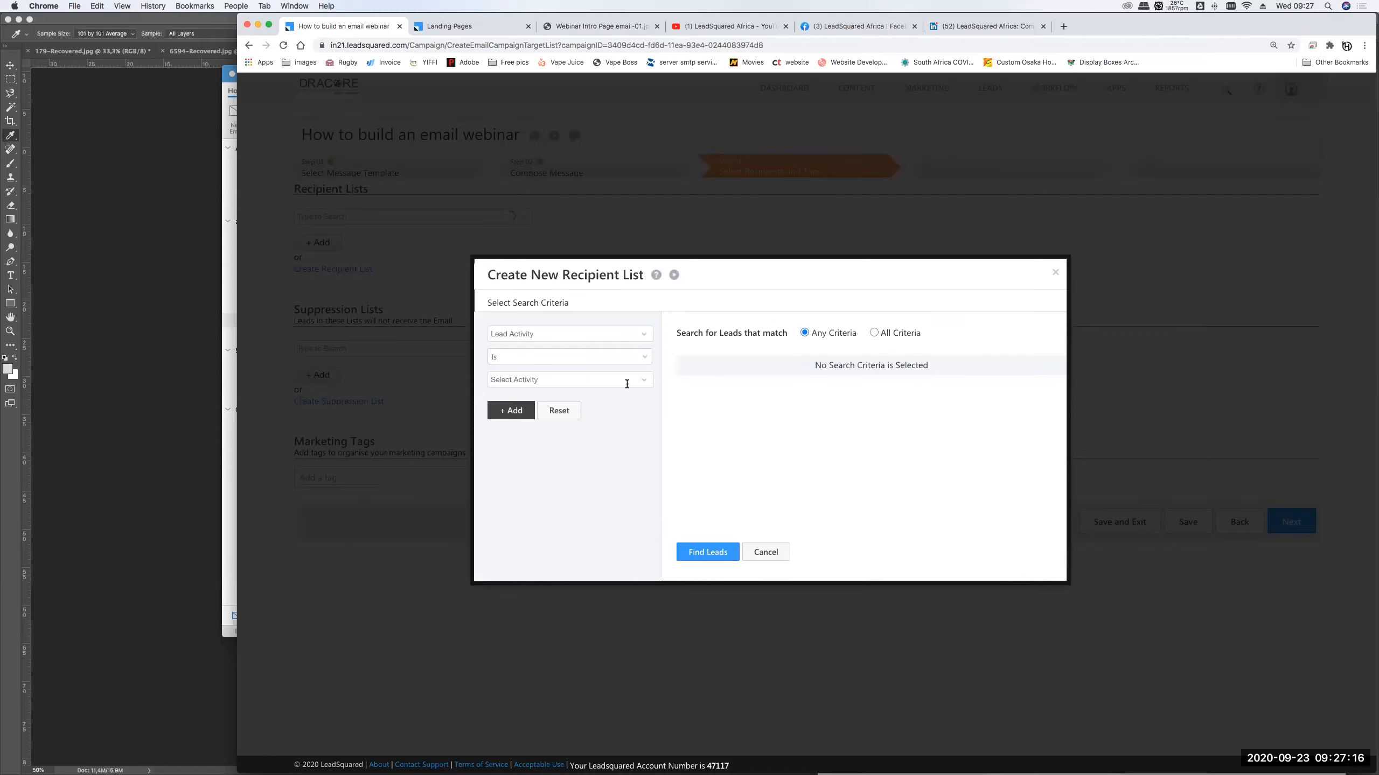
left_click(644, 382)
type("for")
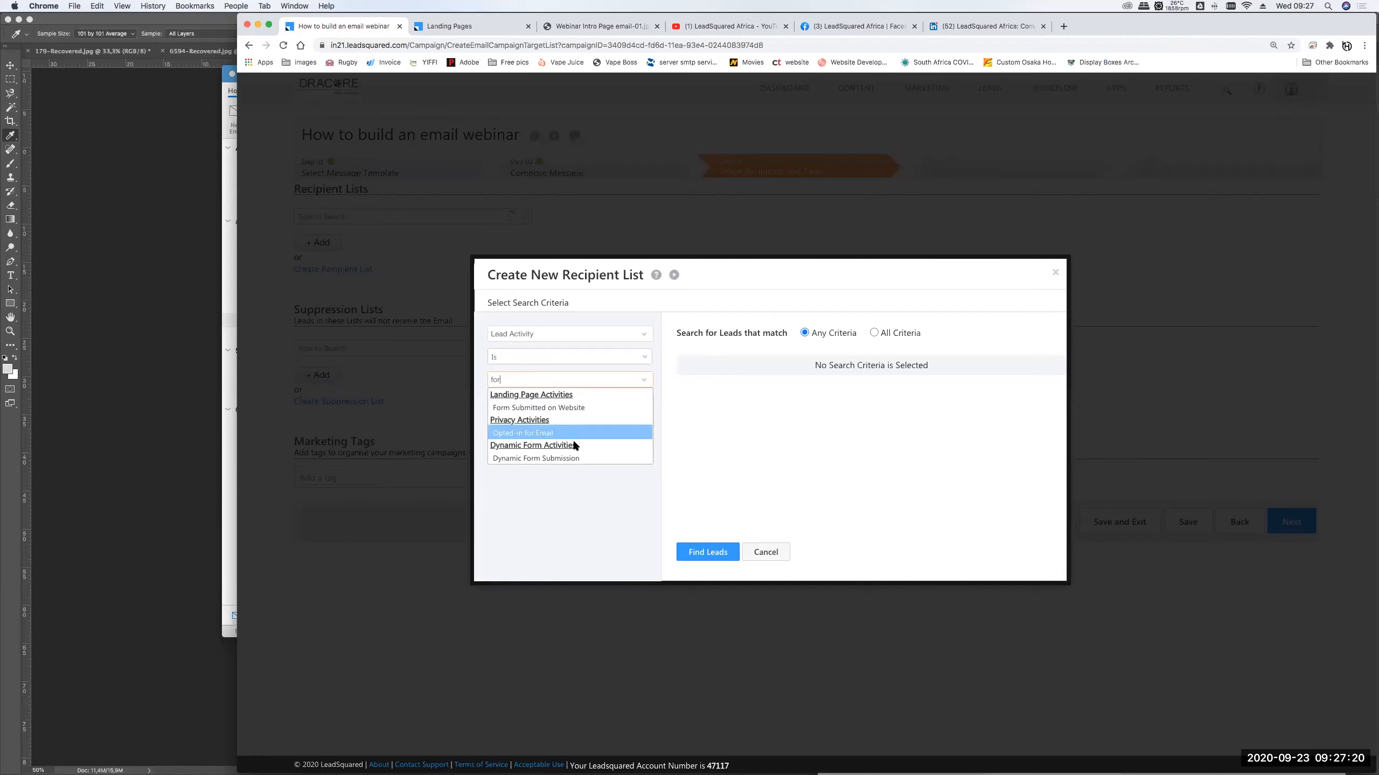
left_click(573, 407)
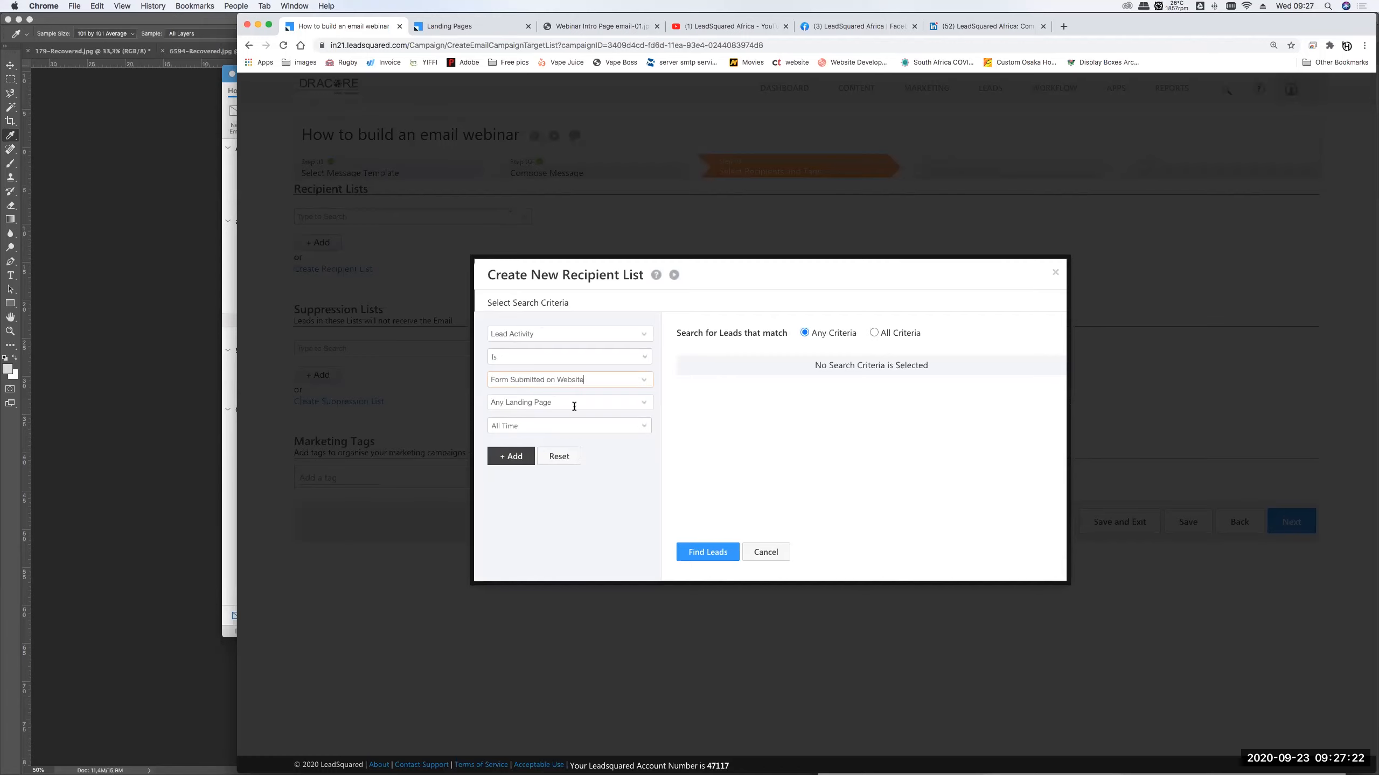
left_click(515, 456)
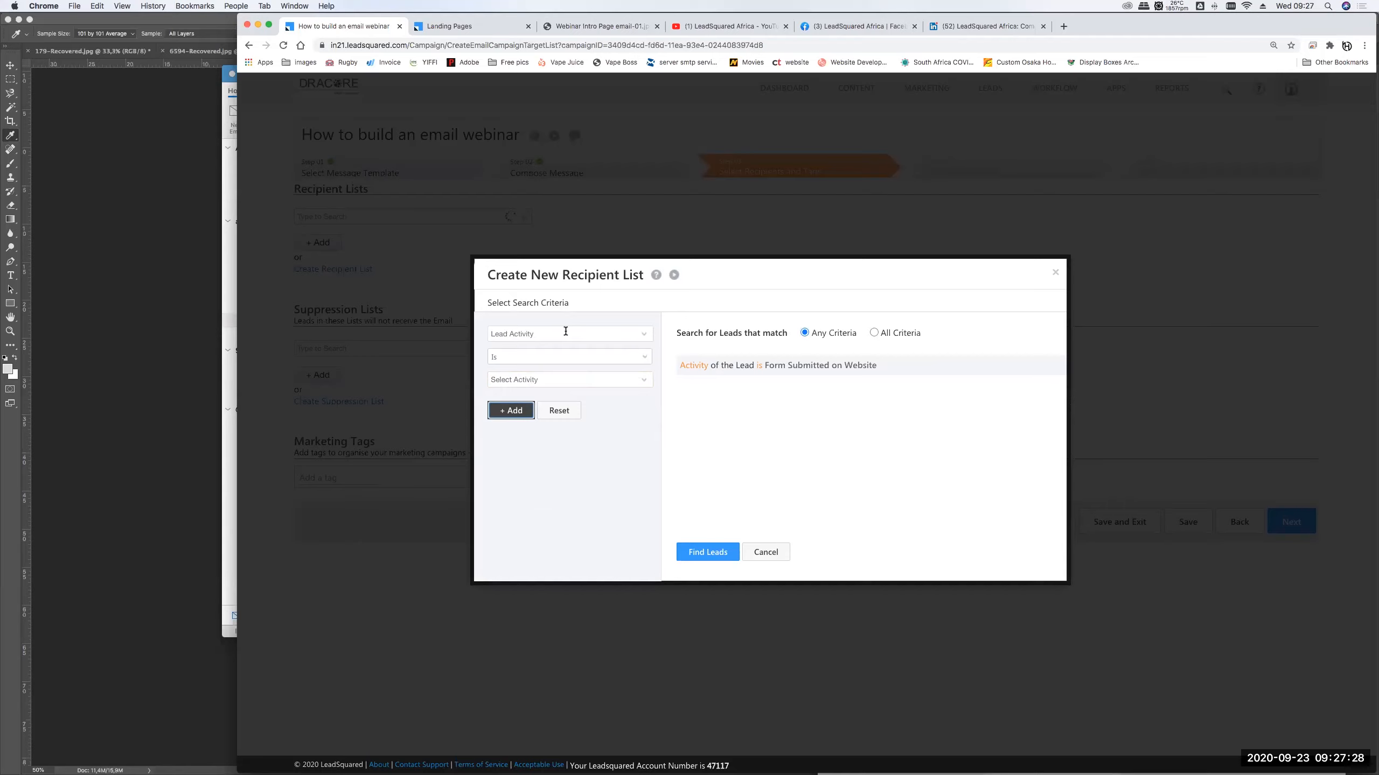
Browse the other lead fields available as search criteria without choosing one
left_click(642, 338)
scroll(532, 425, "down", 3)
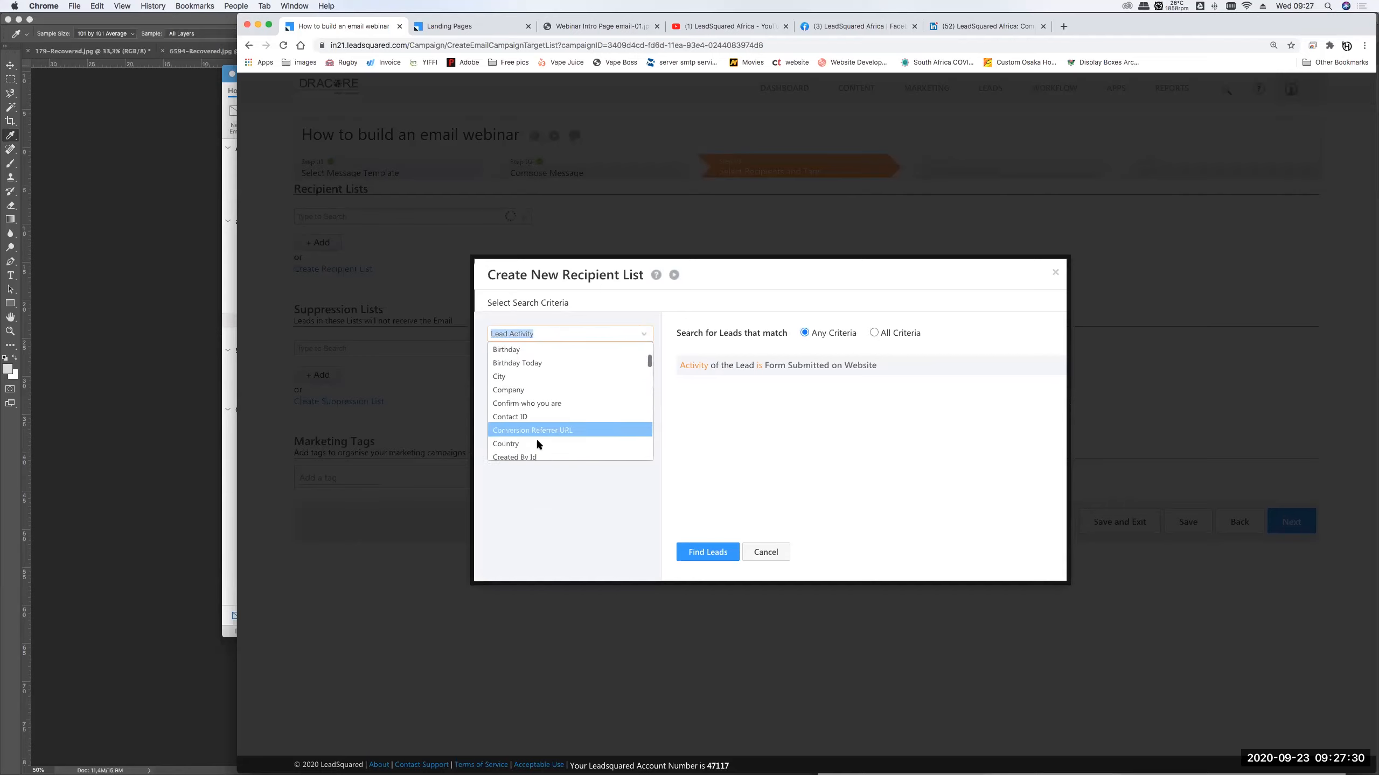
scroll(532, 419, "down", 10)
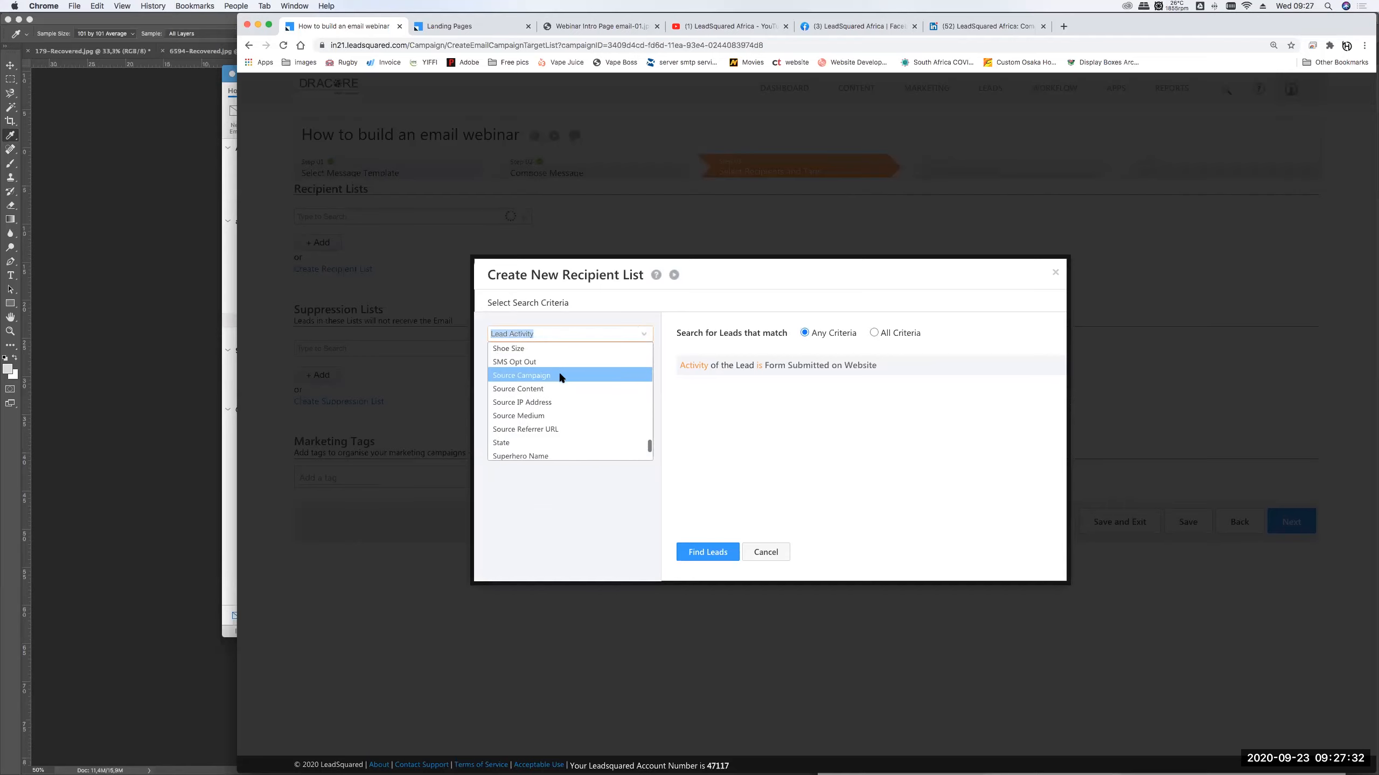
scroll(553, 413, "up", 15)
left_click(597, 492)
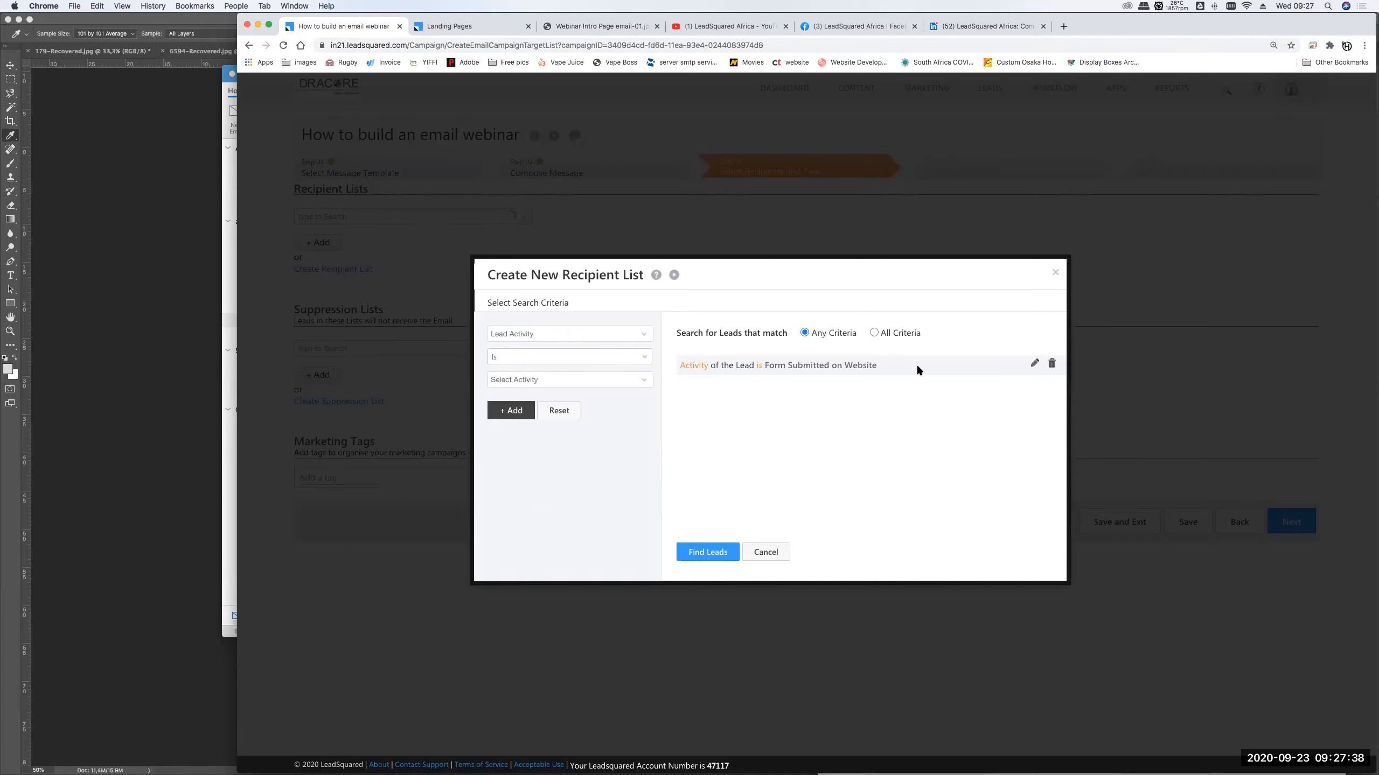
Find the leads matching the form submission criterion and review them
left_click(716, 555)
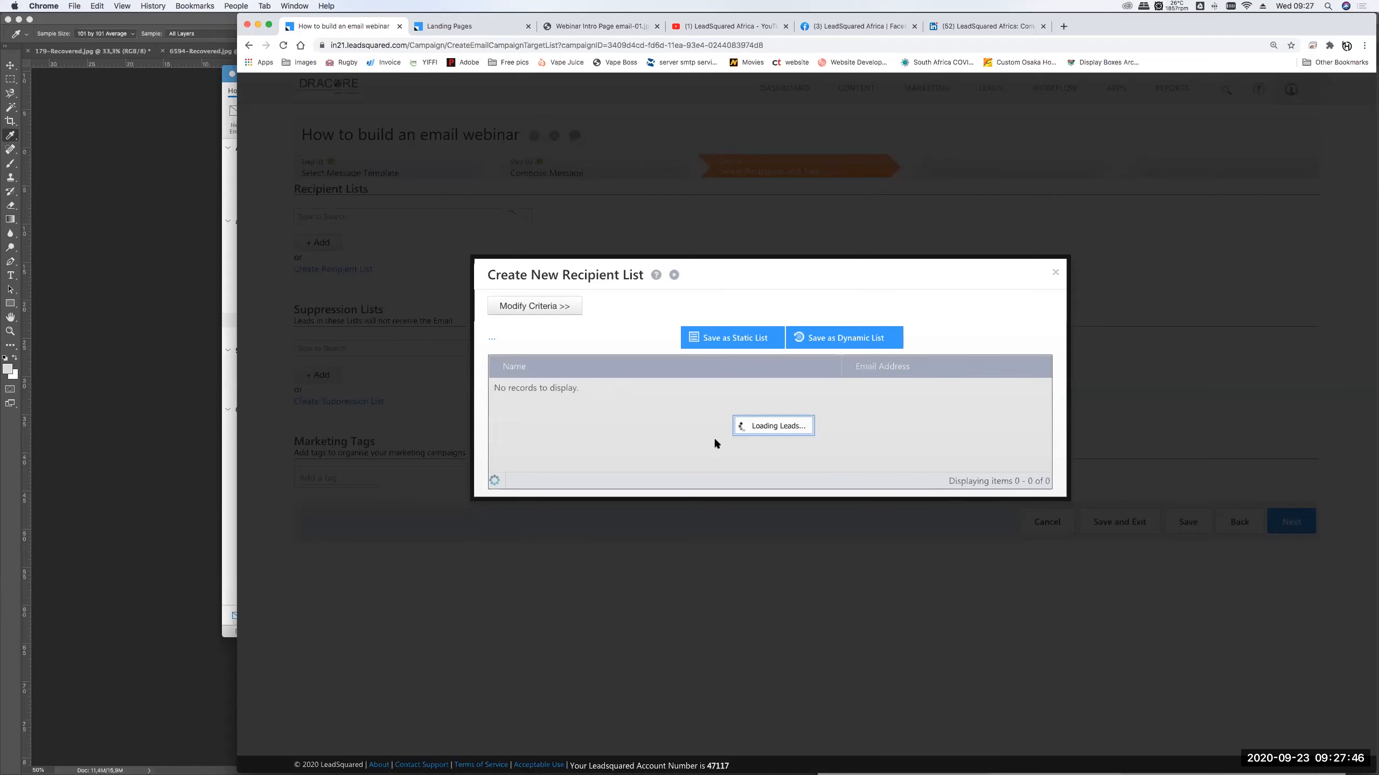
scroll(607, 435, "down", 1)
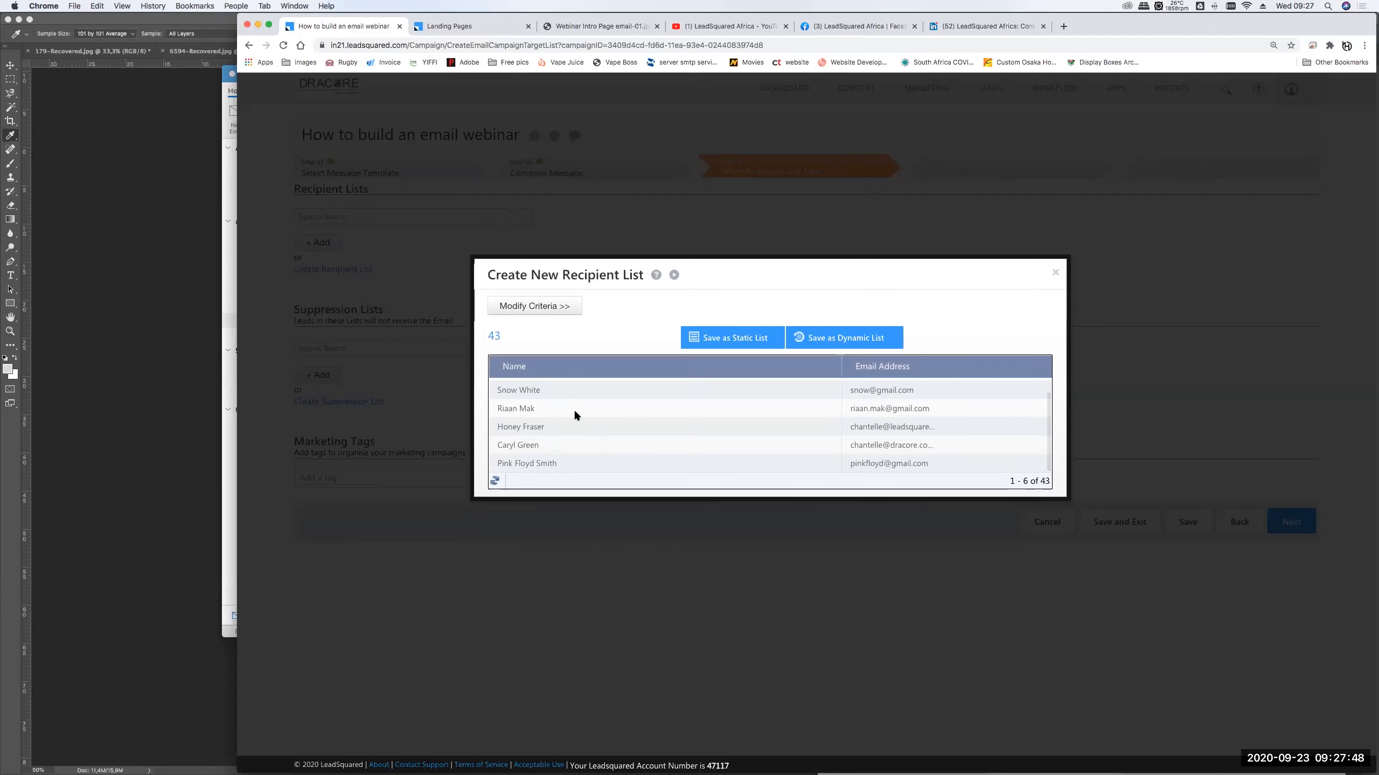
Save the search criteria as a dynamic list named Webinar Test List, with the same text as its description
scroll(608, 414, "up", 1)
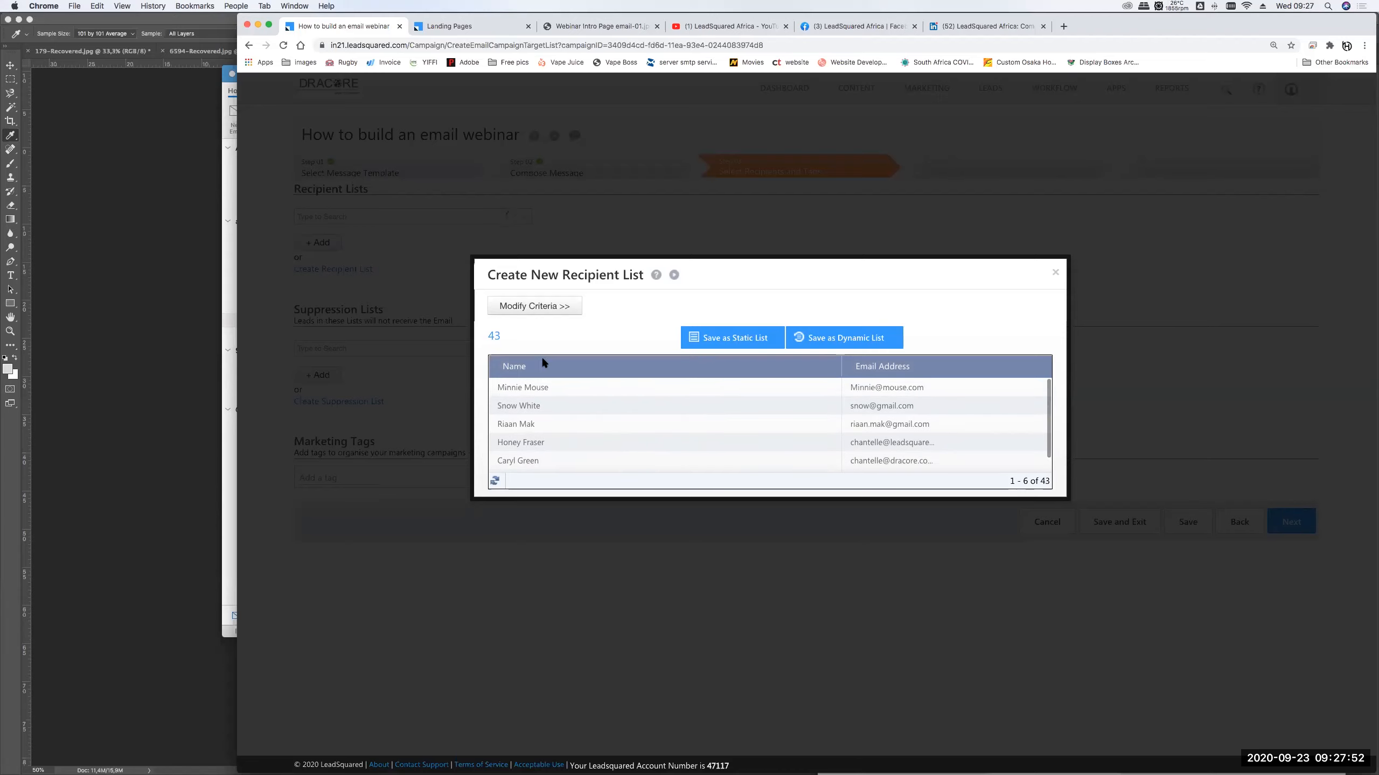
left_click(864, 339)
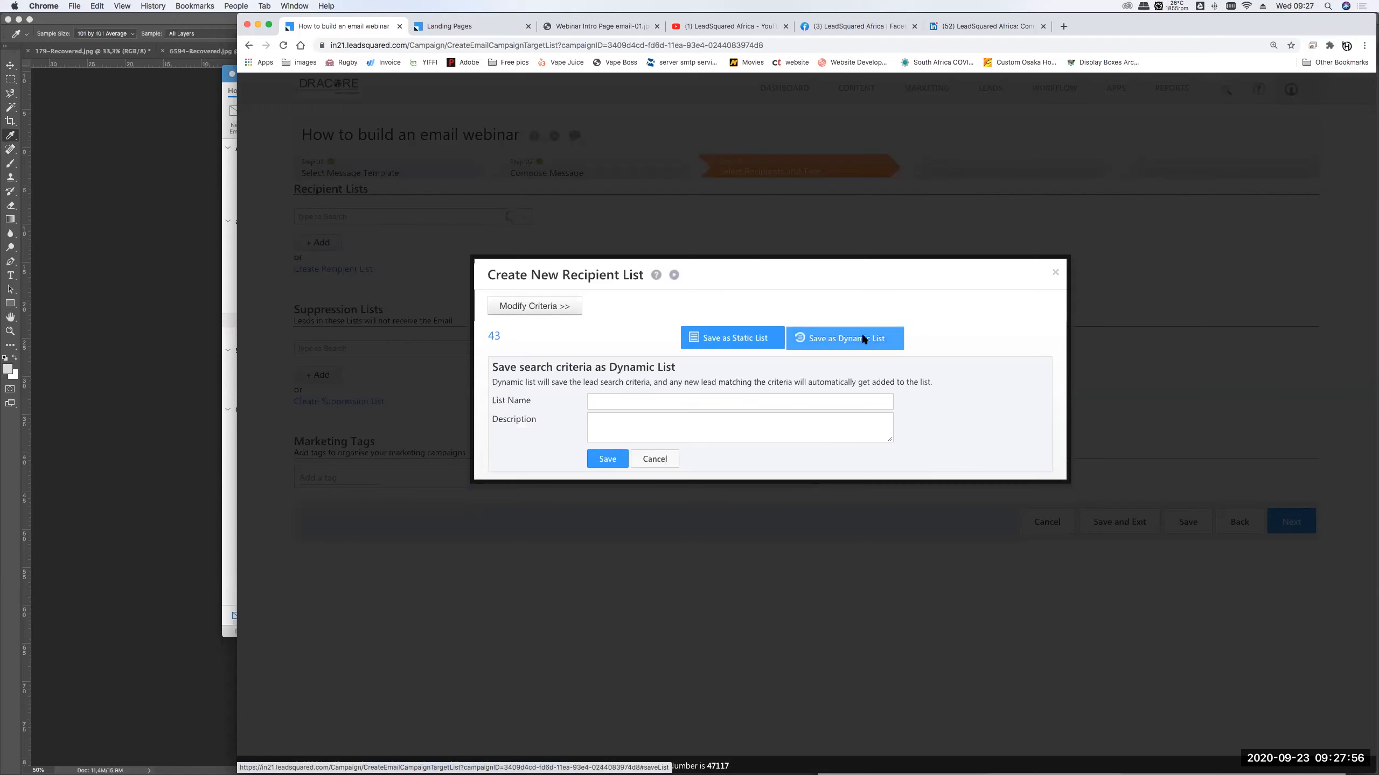
left_click(621, 401)
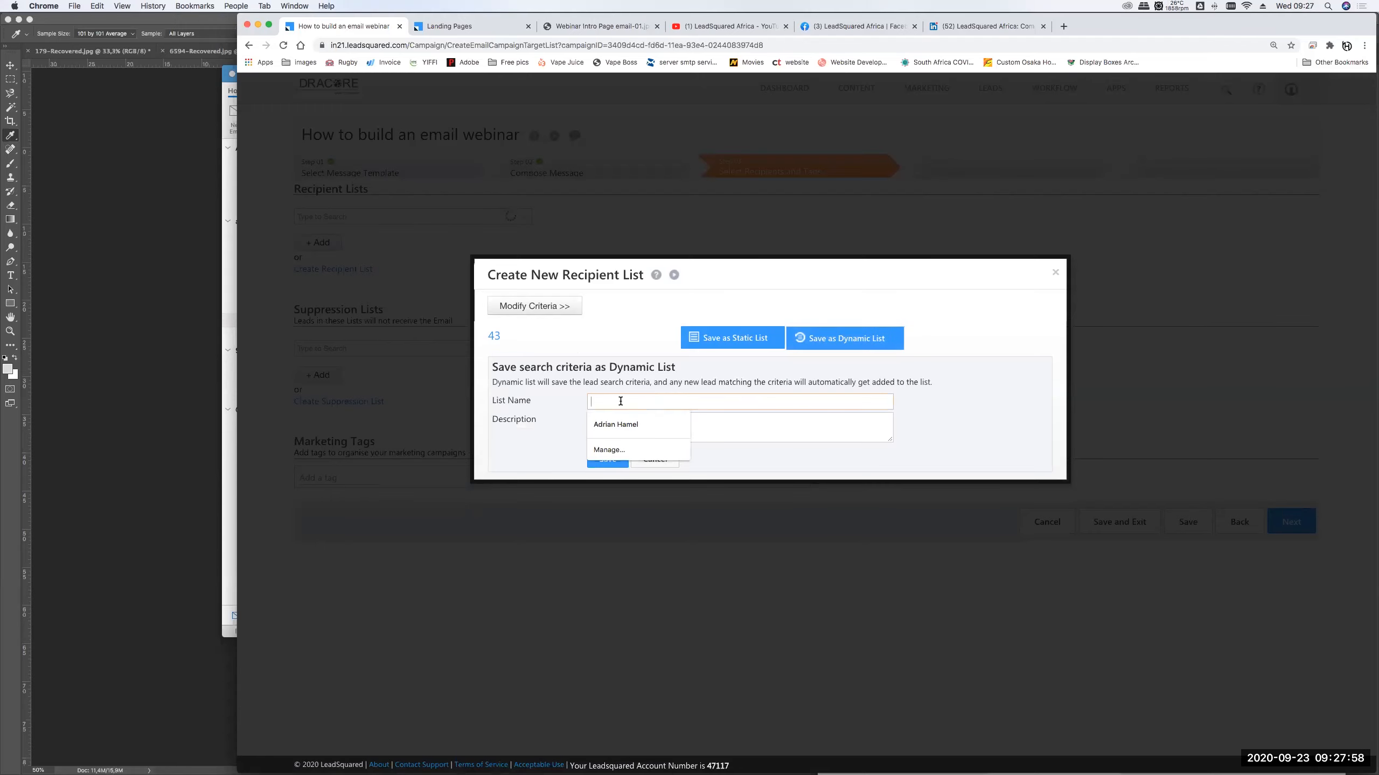
type("Webinat")
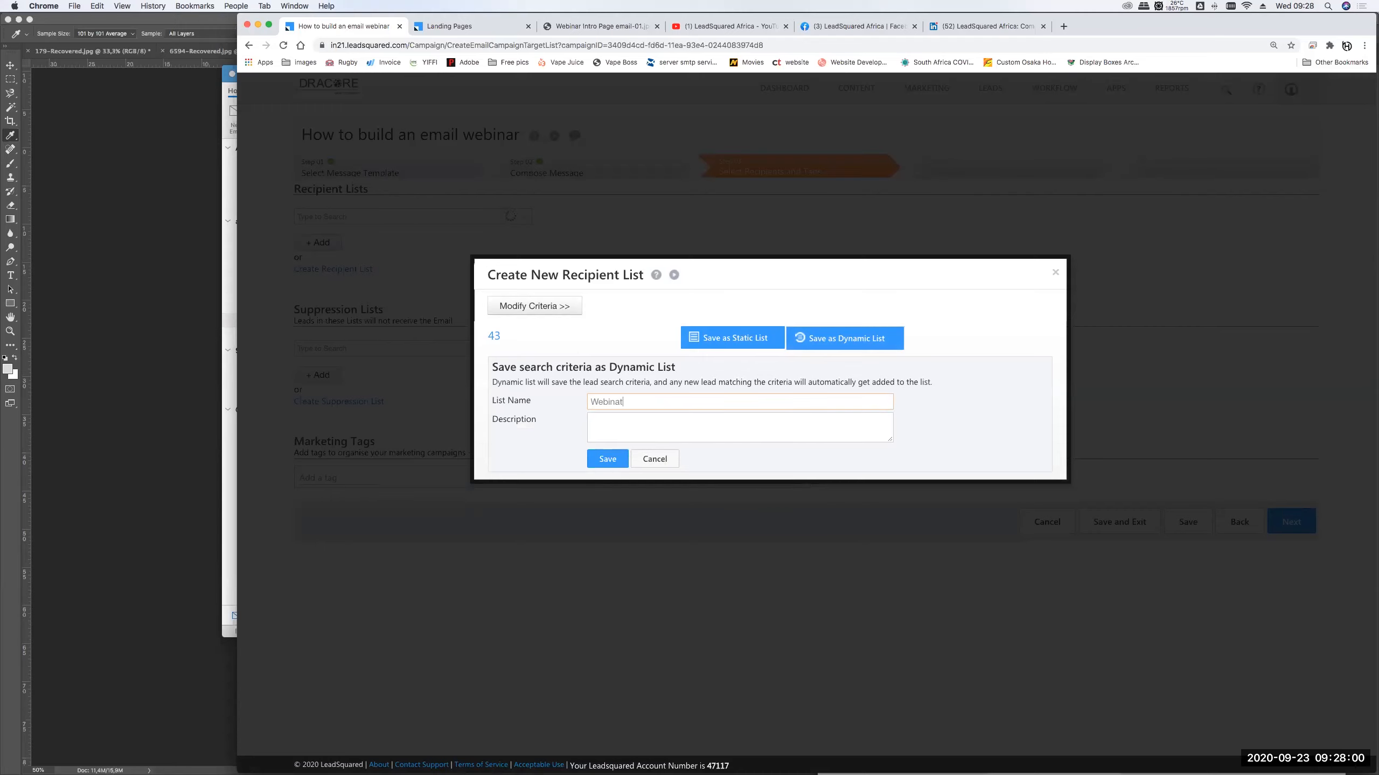
type("est List")
key("super+a")
key("super+c")
left_click(603, 415)
key("super+v")
left_click(602, 460)
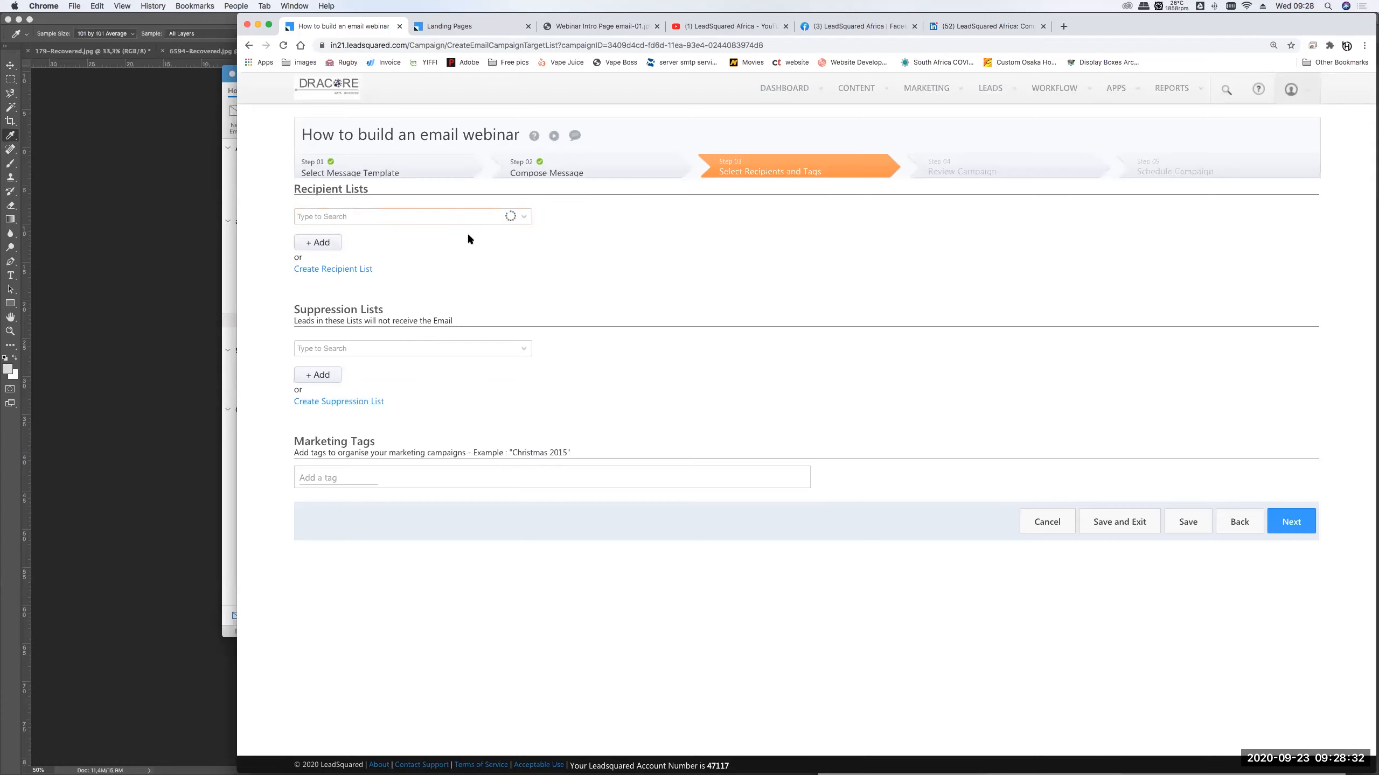
Add a second recipient list row and select Webinar Test List in it
left_click(319, 244)
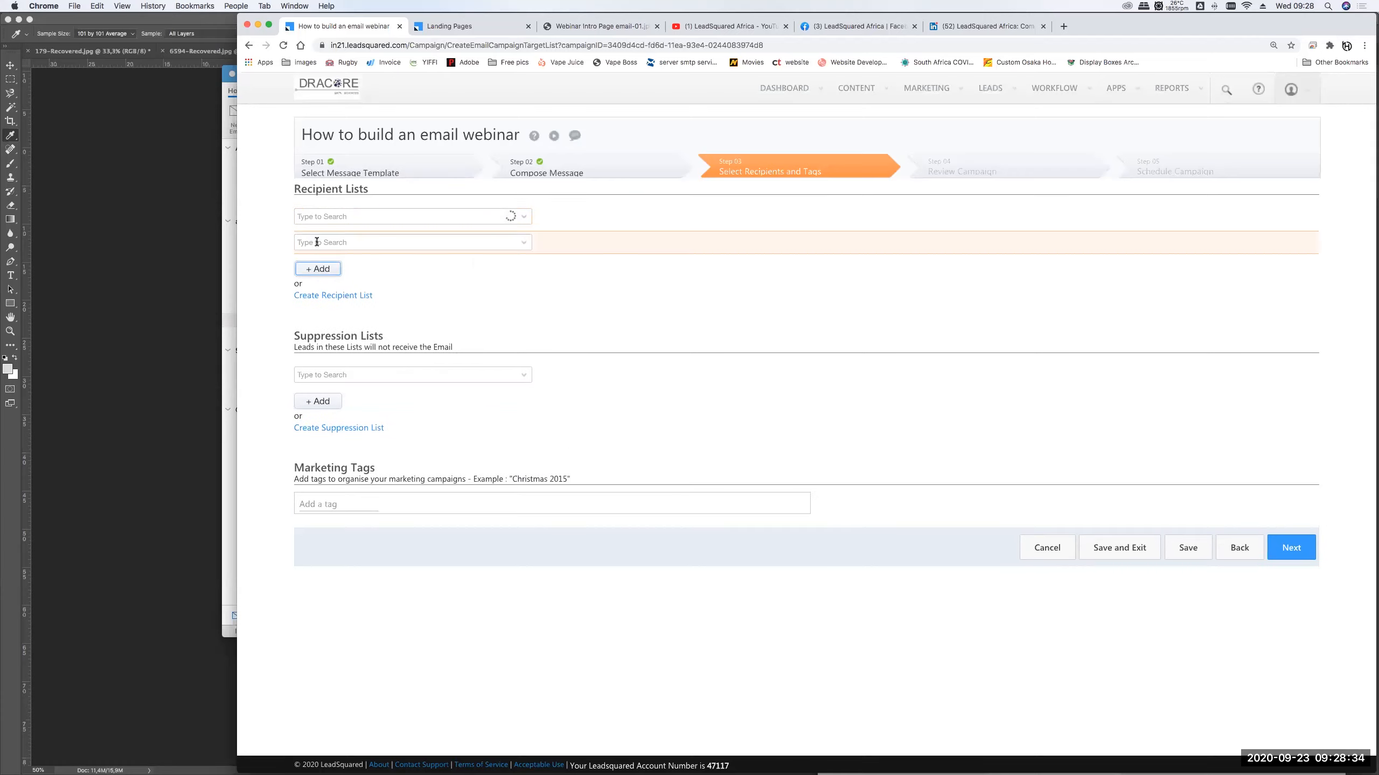
left_click(527, 244)
scroll(409, 304, "down", 4)
scroll(408, 305, "down", 4)
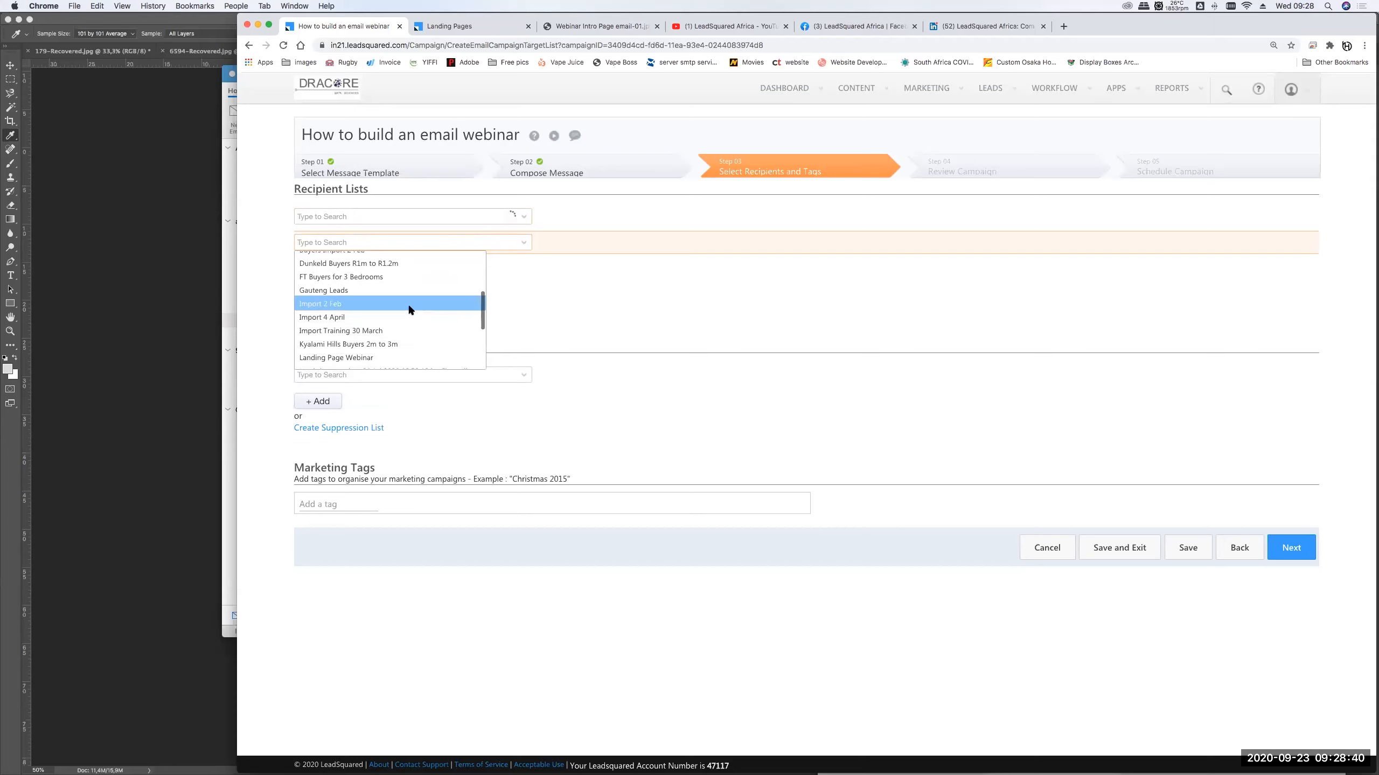
scroll(407, 321, "down", 2)
scroll(408, 321, "up", 10)
scroll(408, 320, "up", 2)
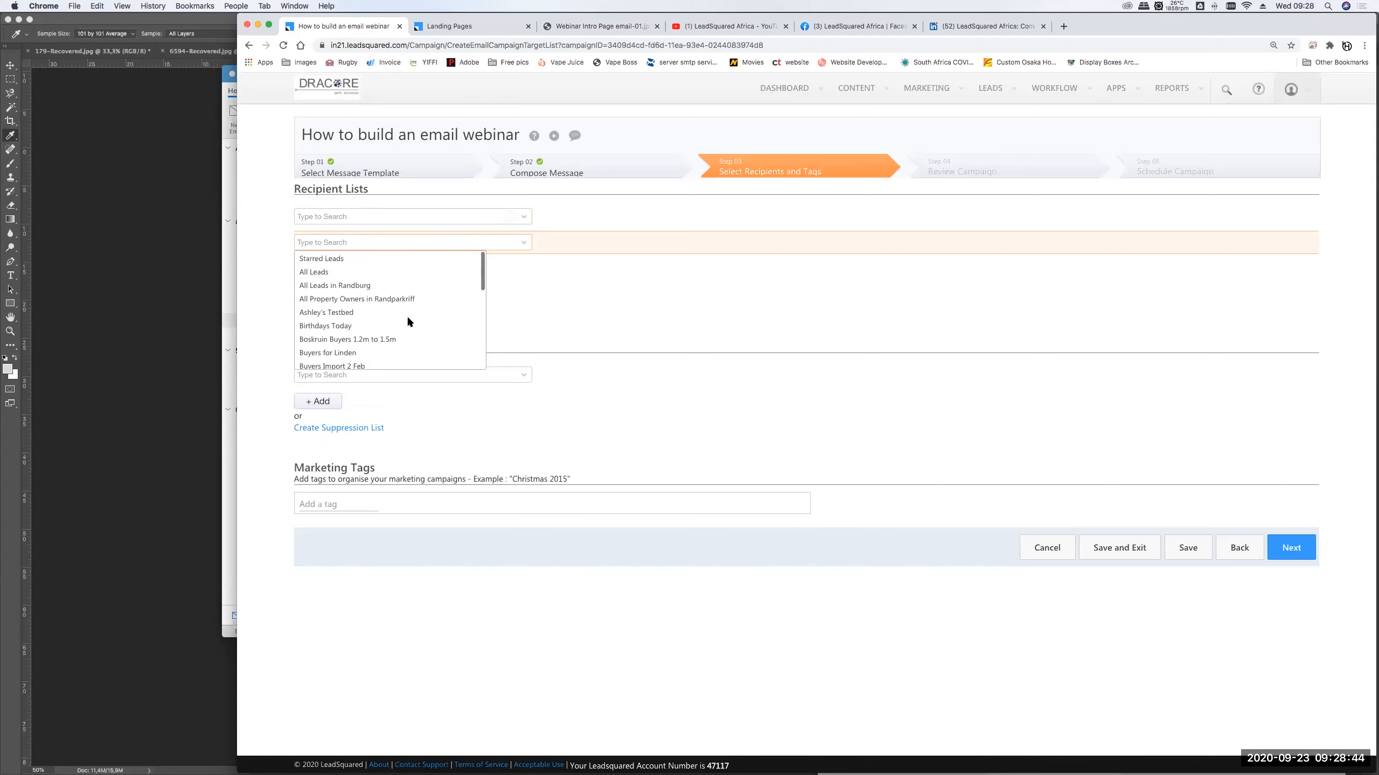
type("web")
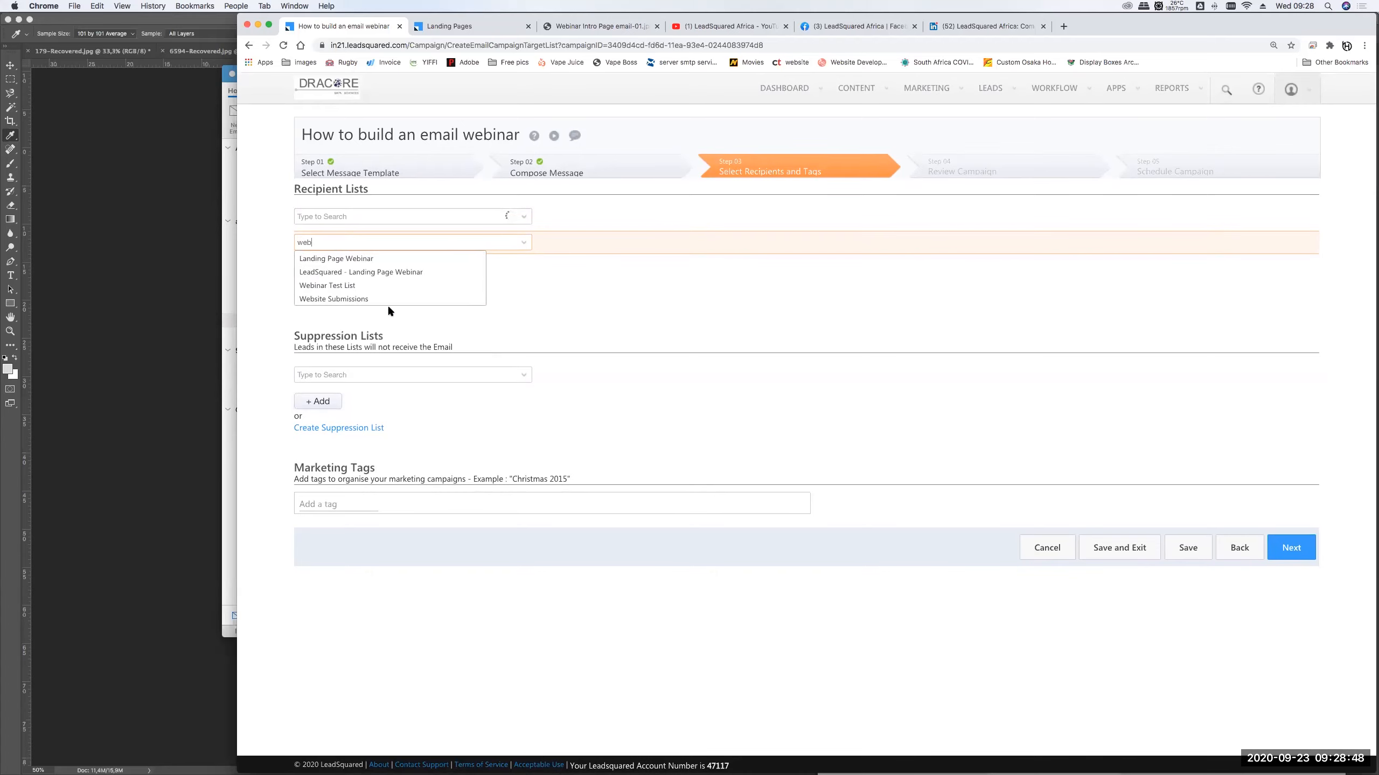
left_click(346, 286)
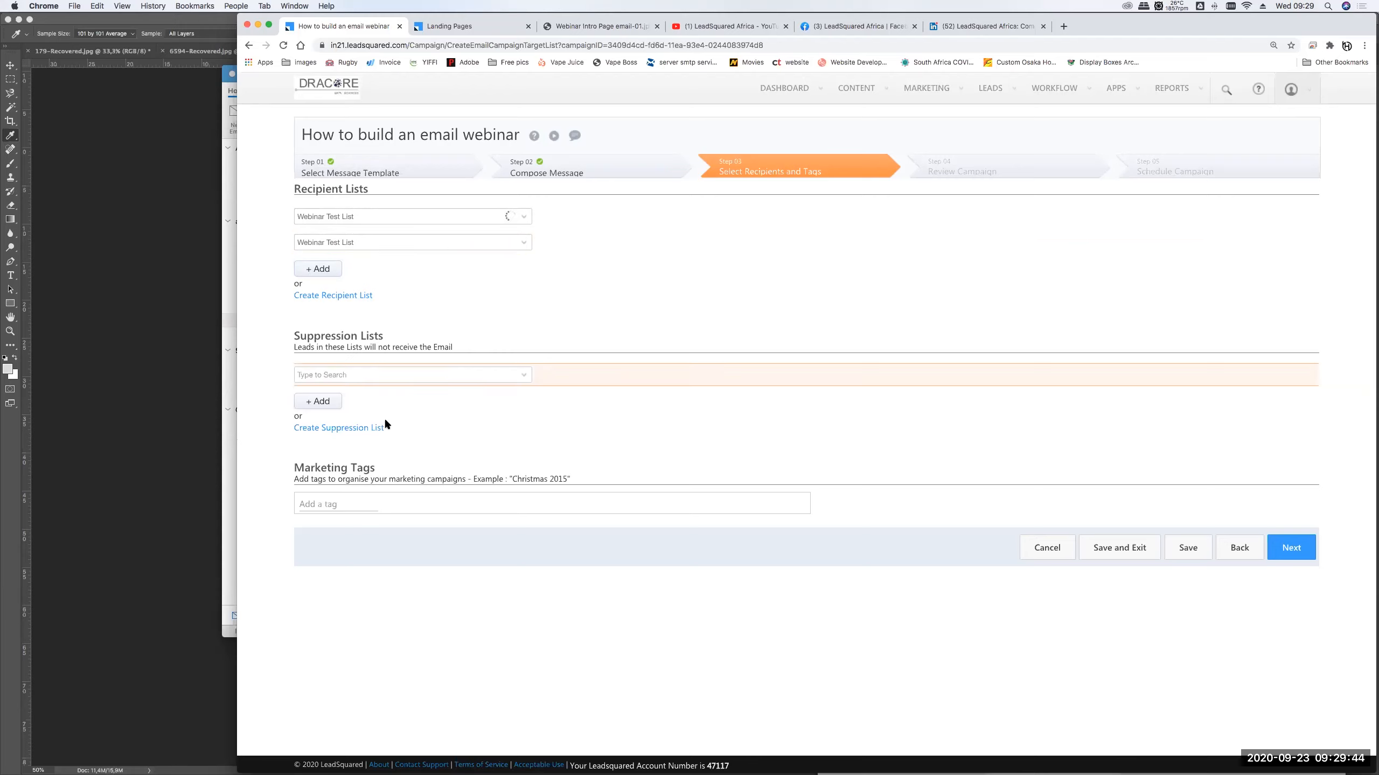
Tag the campaign with the existing marketing tag Lalanding Page Webinar and save the campaign
left_click(312, 504)
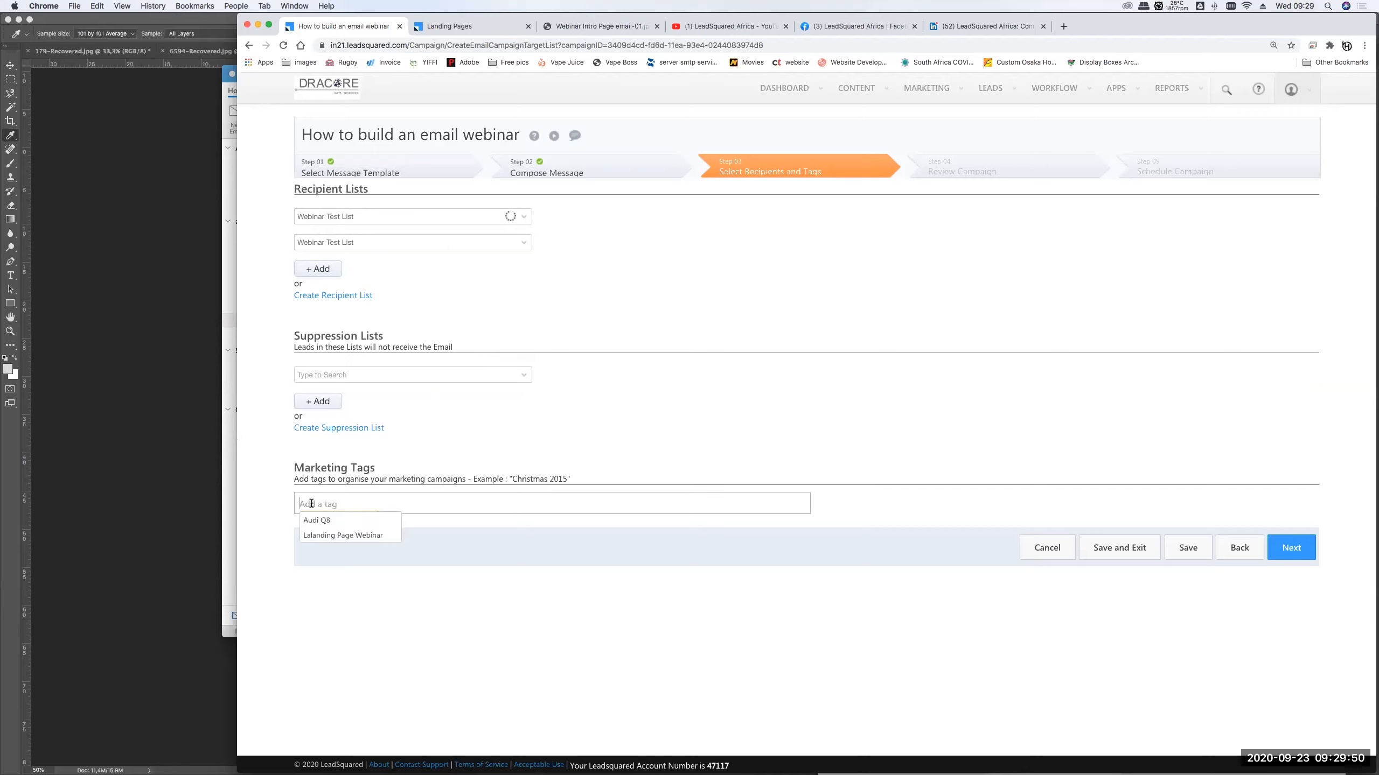
key("Down")
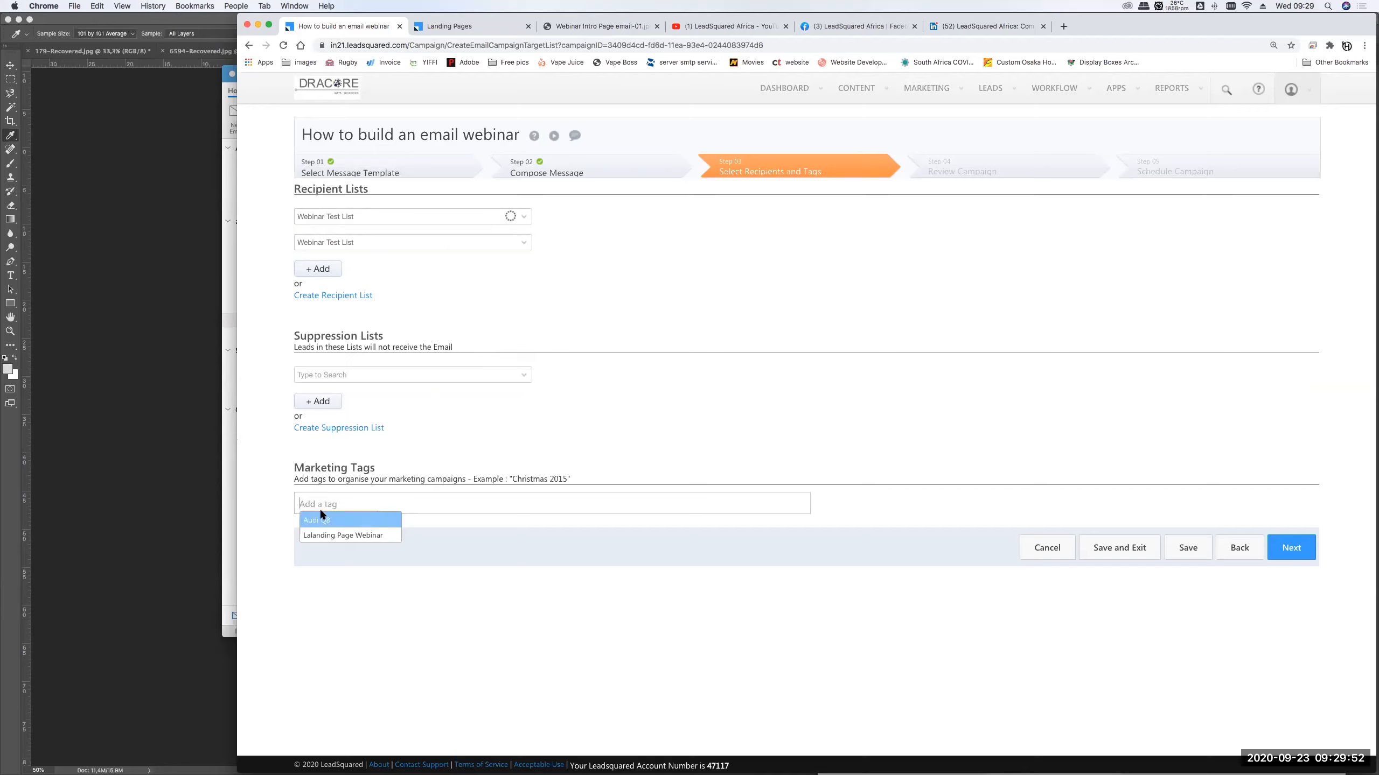
key("Up")
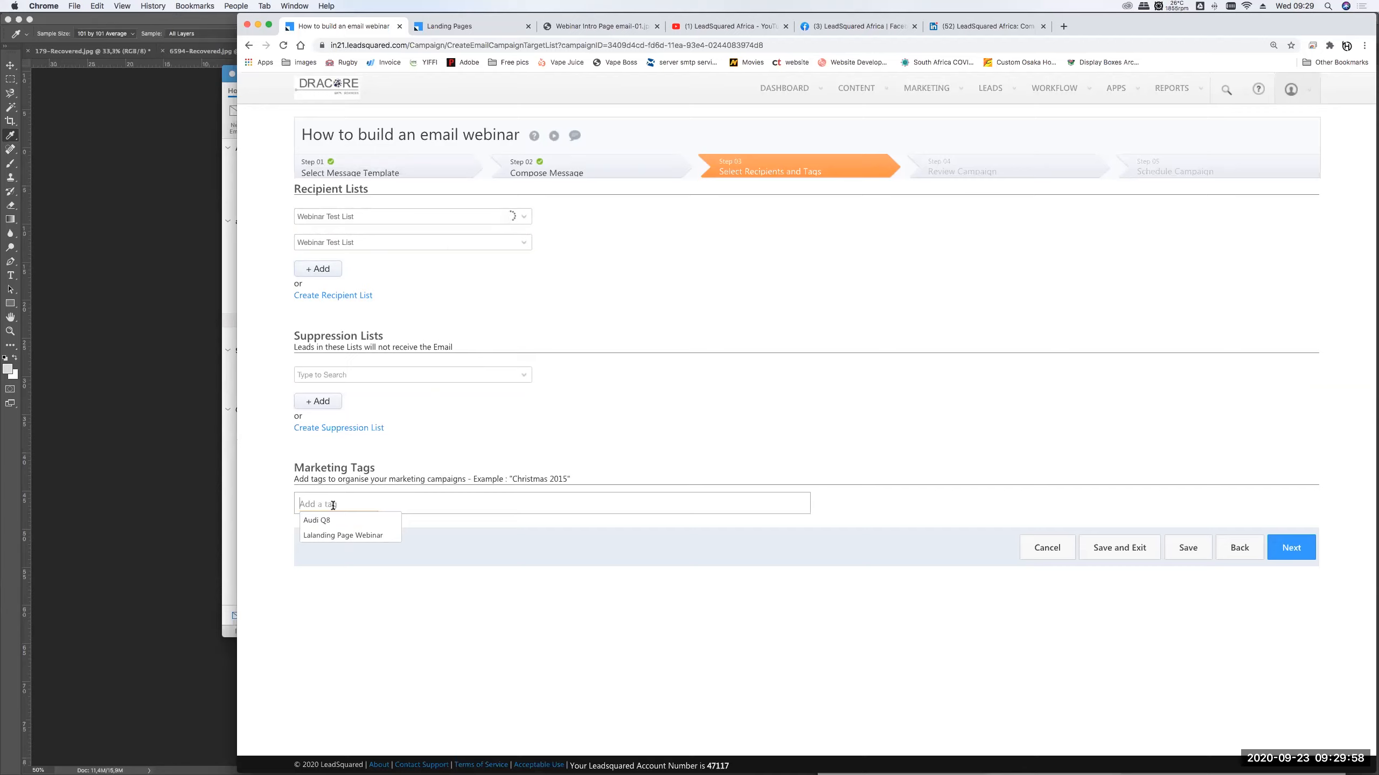
type("Webinat")
key("BackSpace")
type("r")
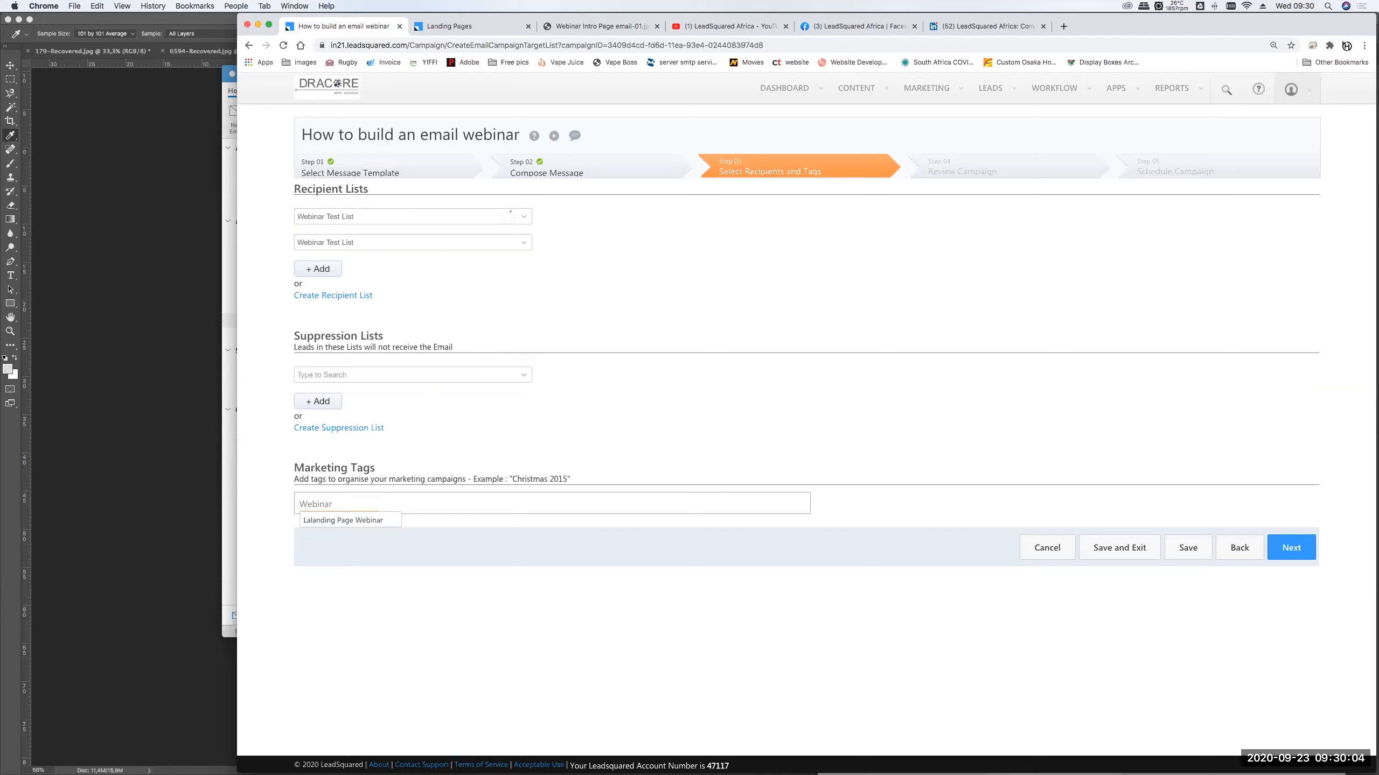
left_click(375, 523)
left_click(1187, 554)
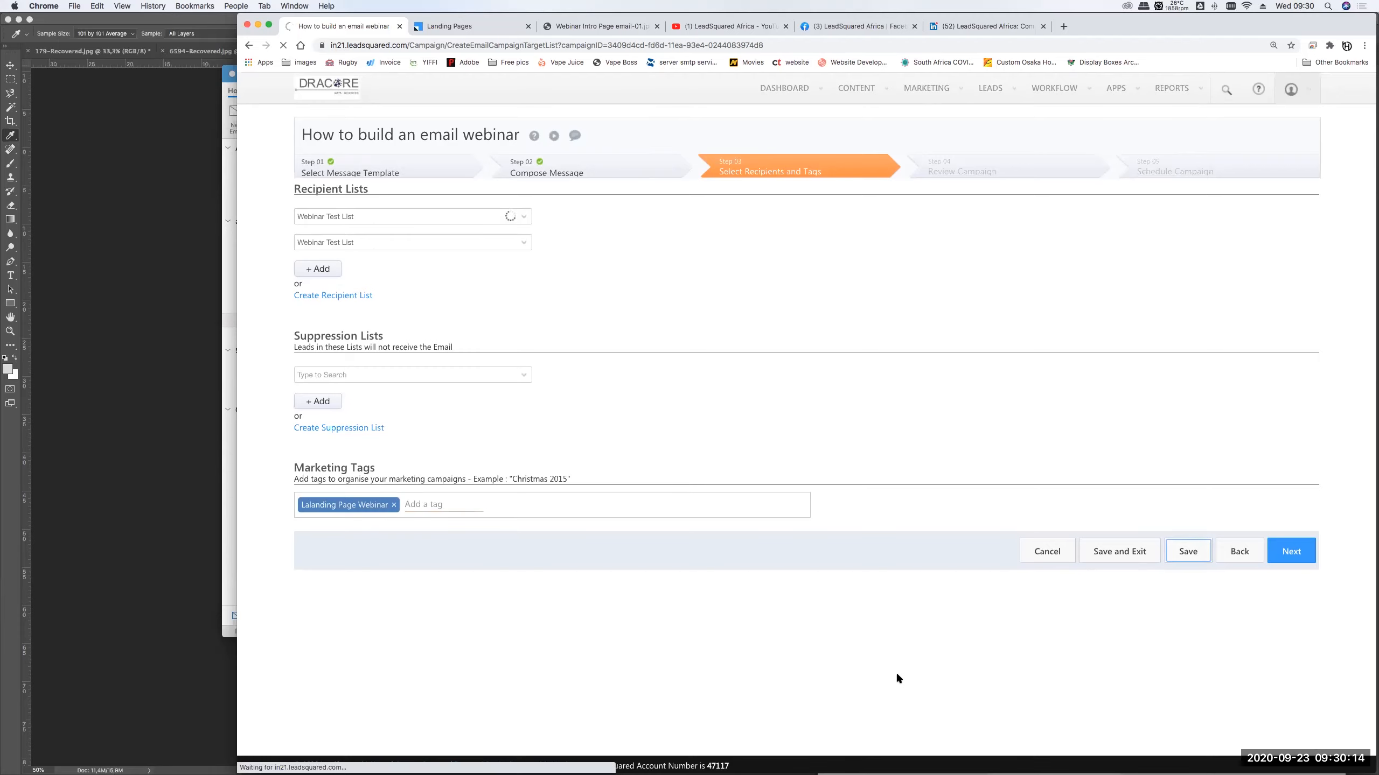
left_click(1291, 564)
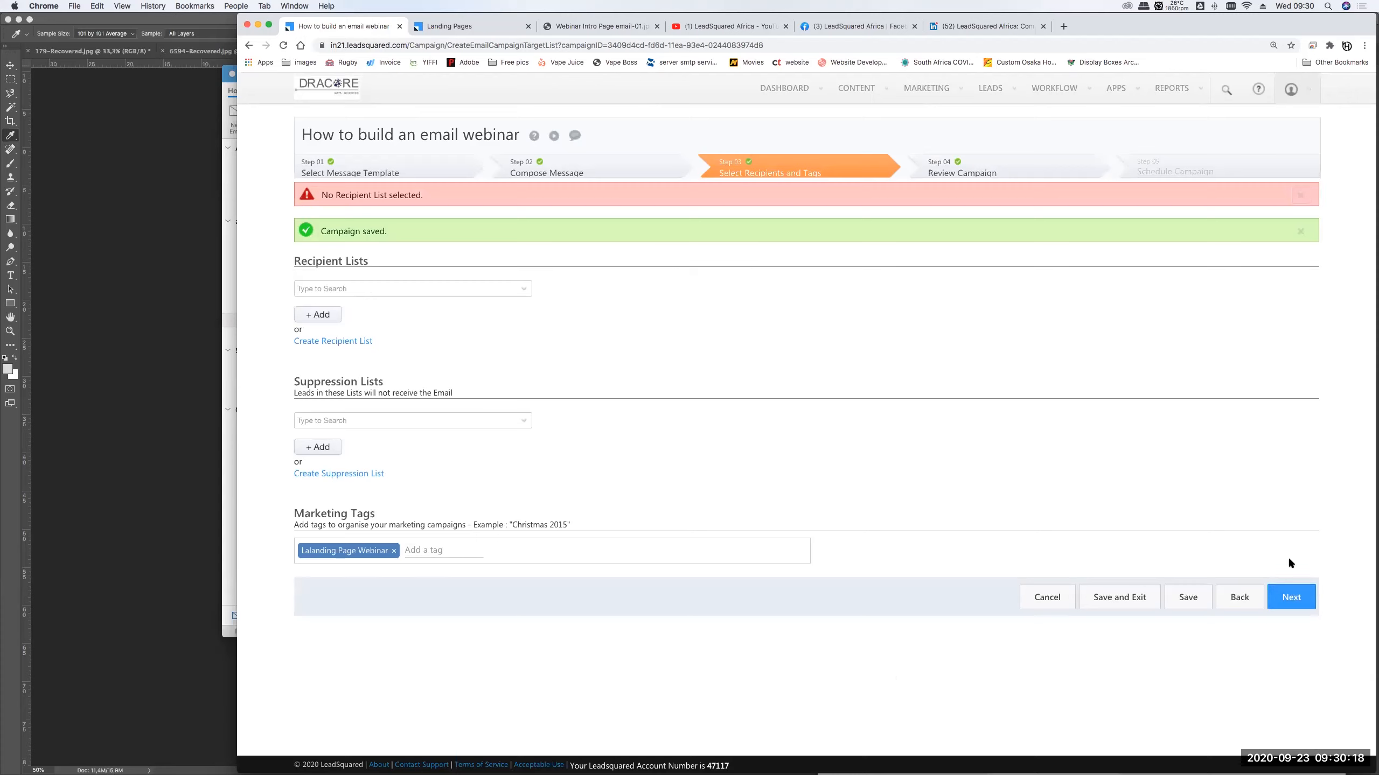
Select Webinar Test List as the recipient list and move the saved campaign on to its review
left_click(524, 289)
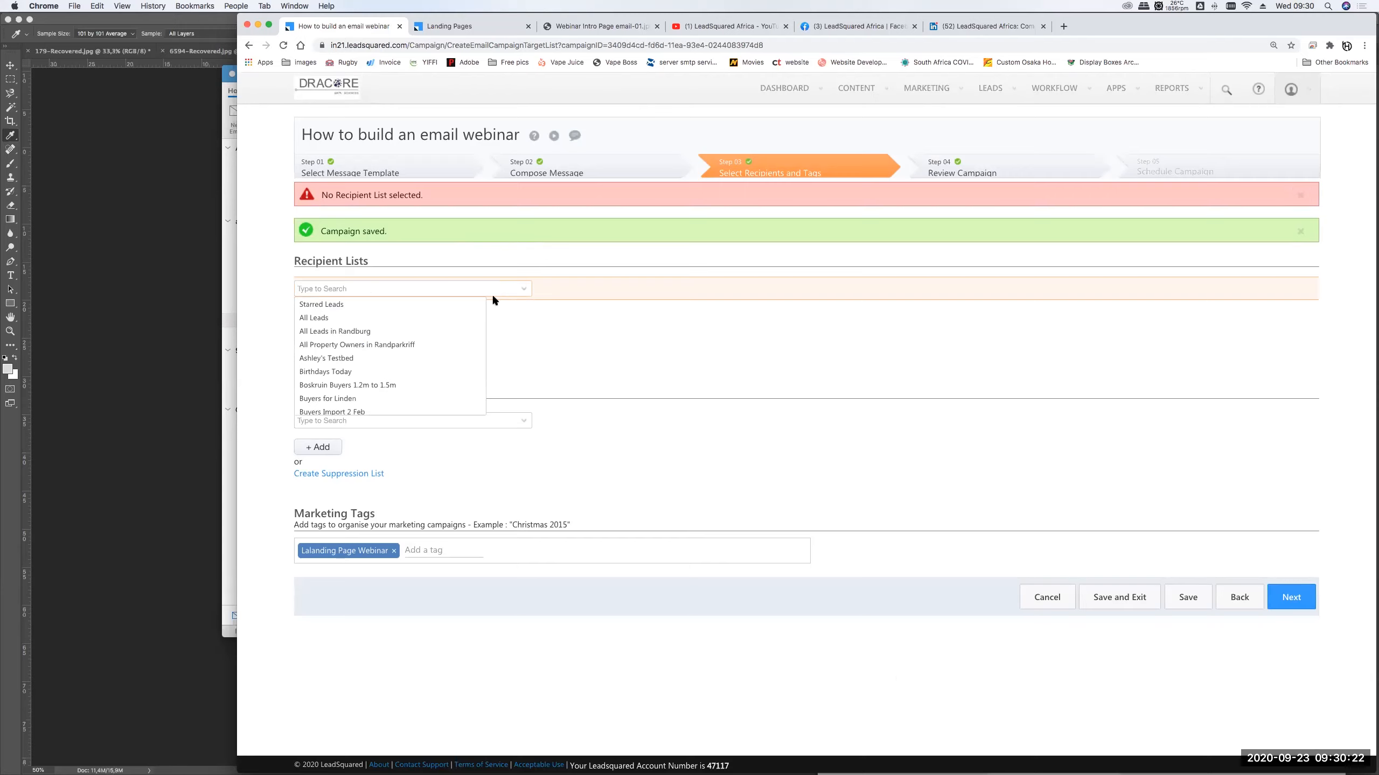
type("web")
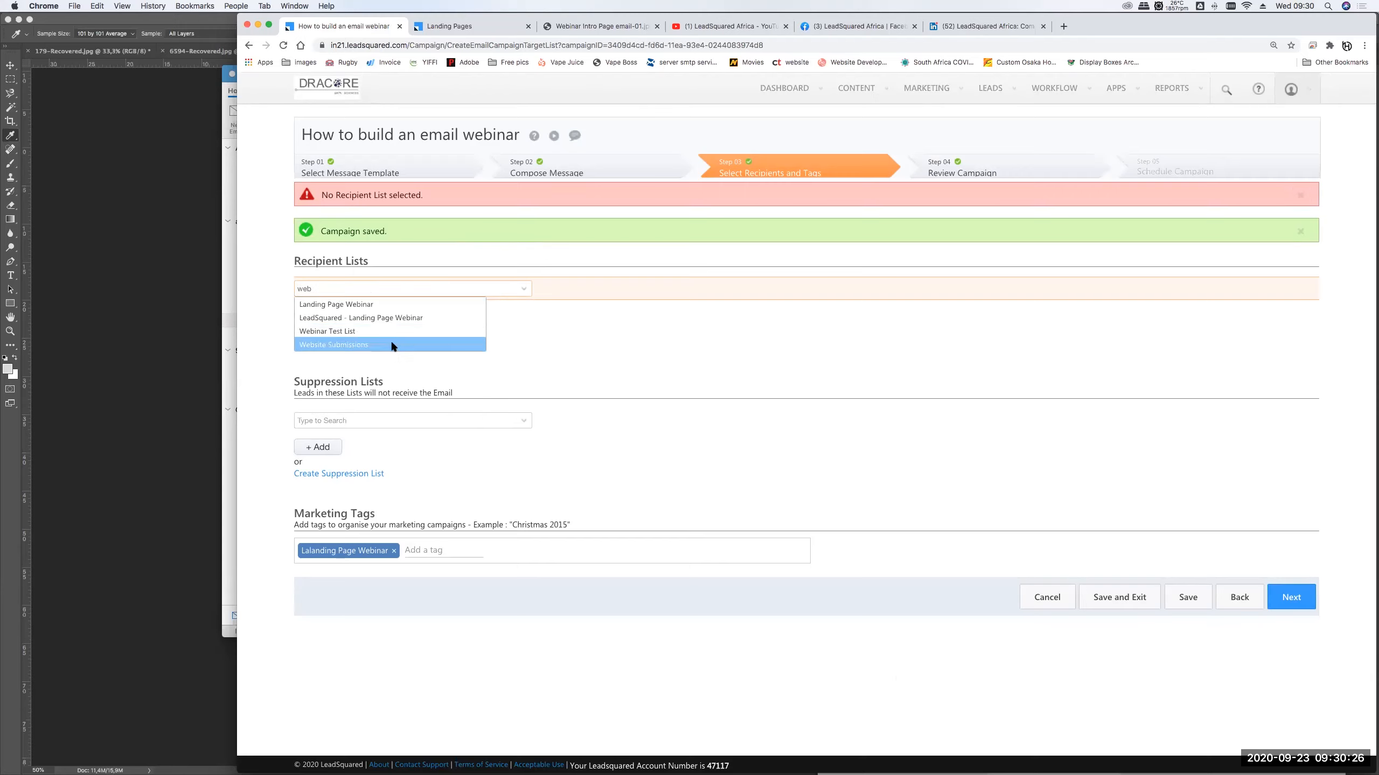
left_click(369, 331)
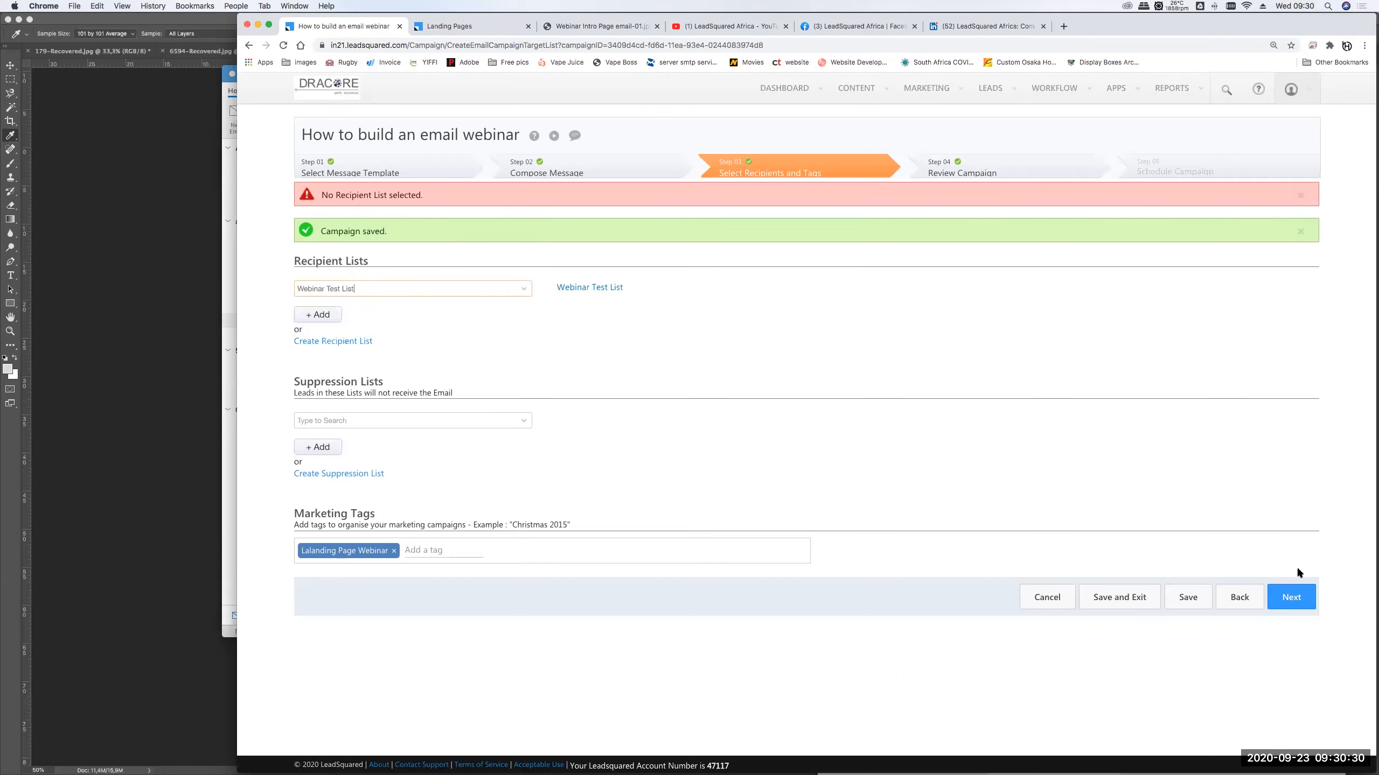
left_click(1199, 600)
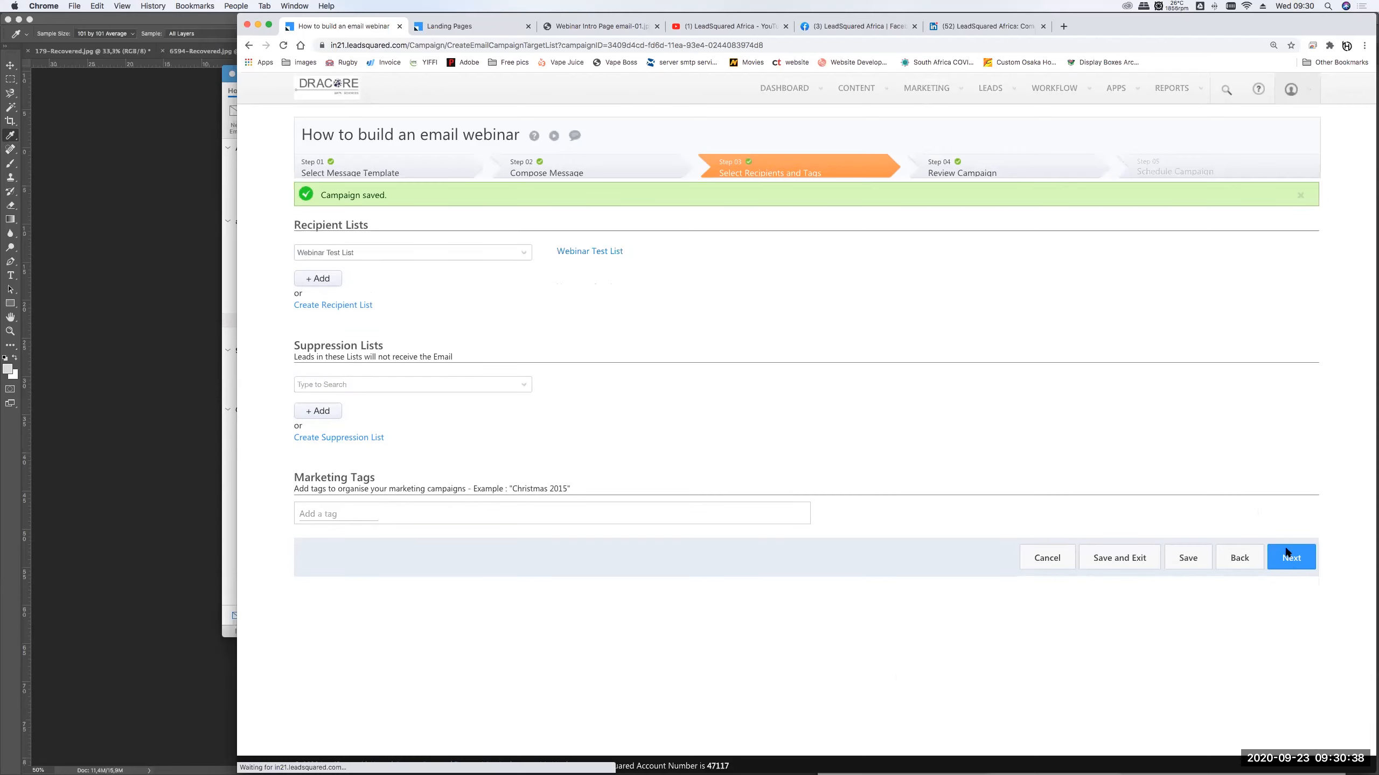
left_click(1293, 563)
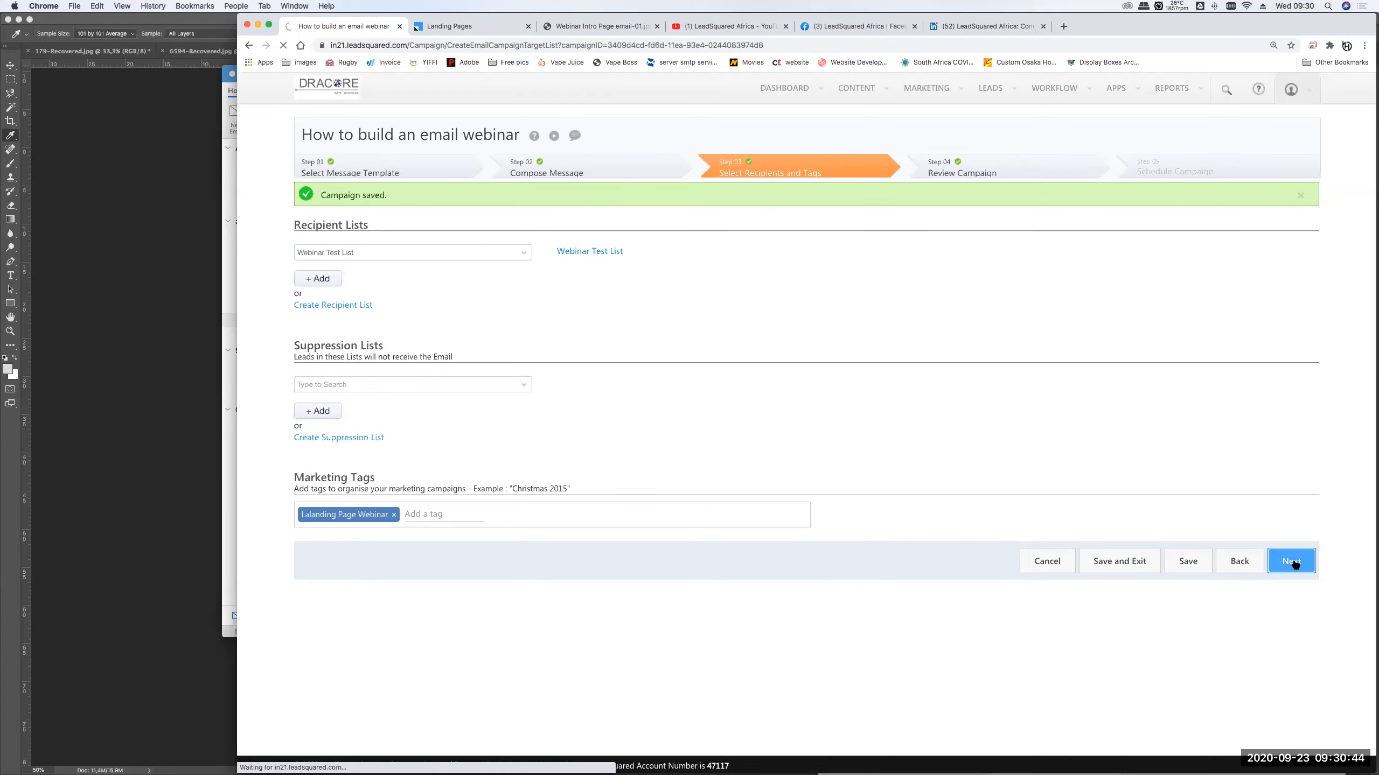
left_click(1294, 563)
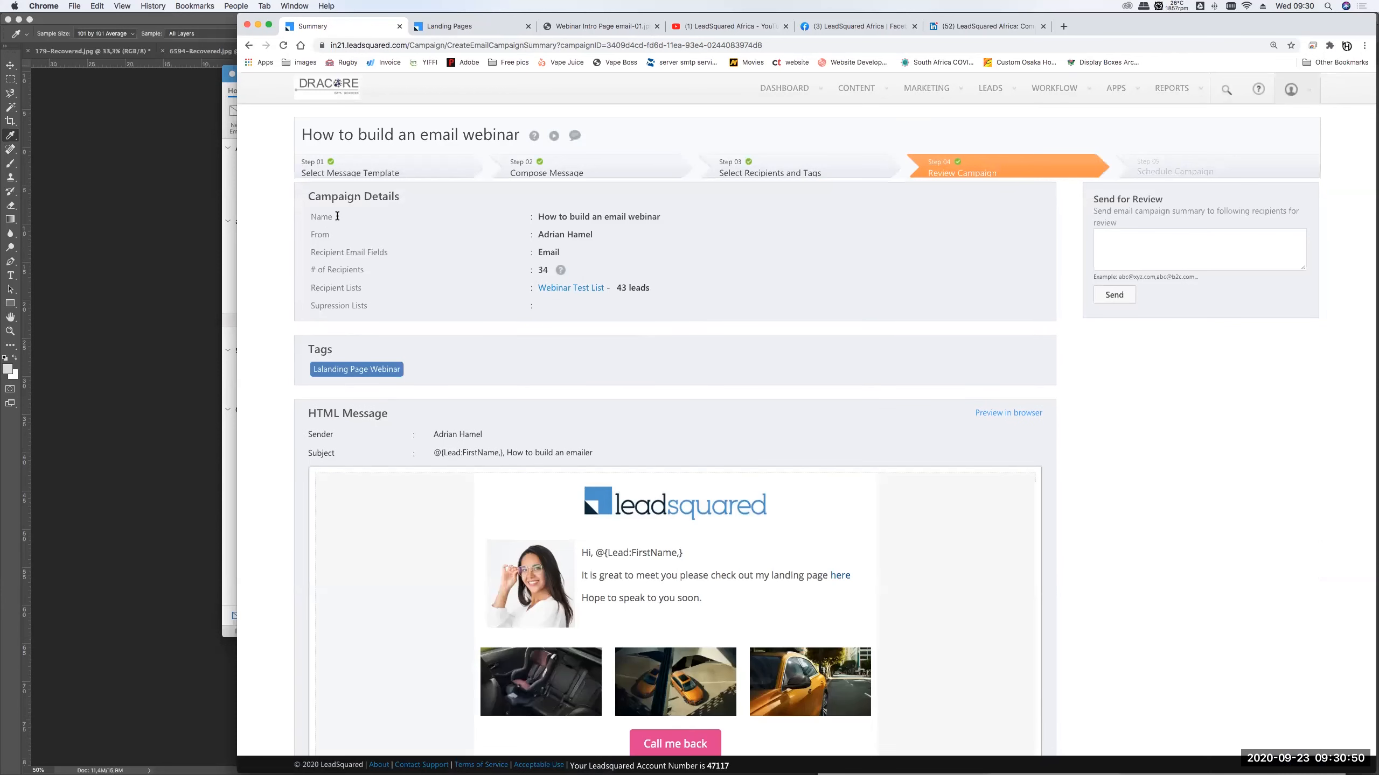
Review the campaign summary, checking the name, number of recipients, recipient list, HTML message and text message
triple_click(651, 224)
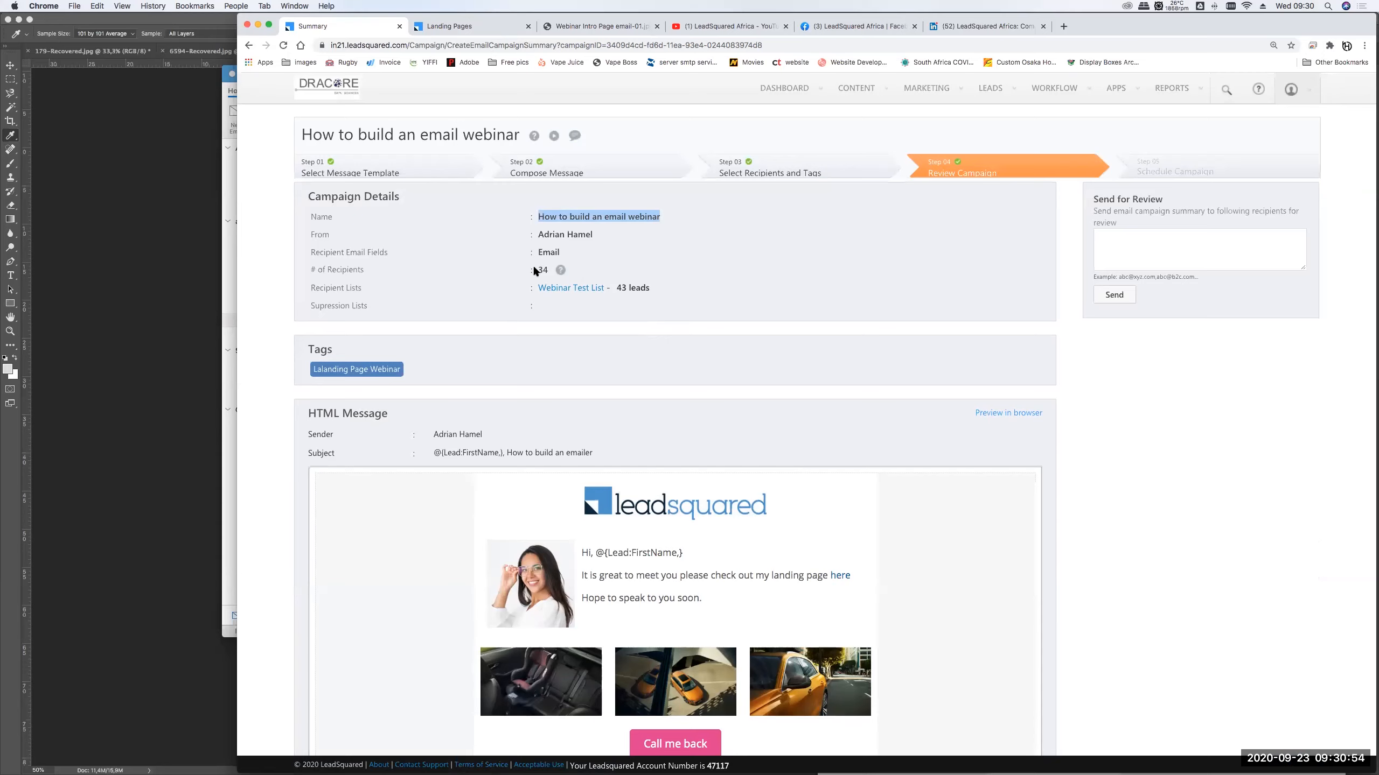
left_click_drag(537, 269, 590, 271)
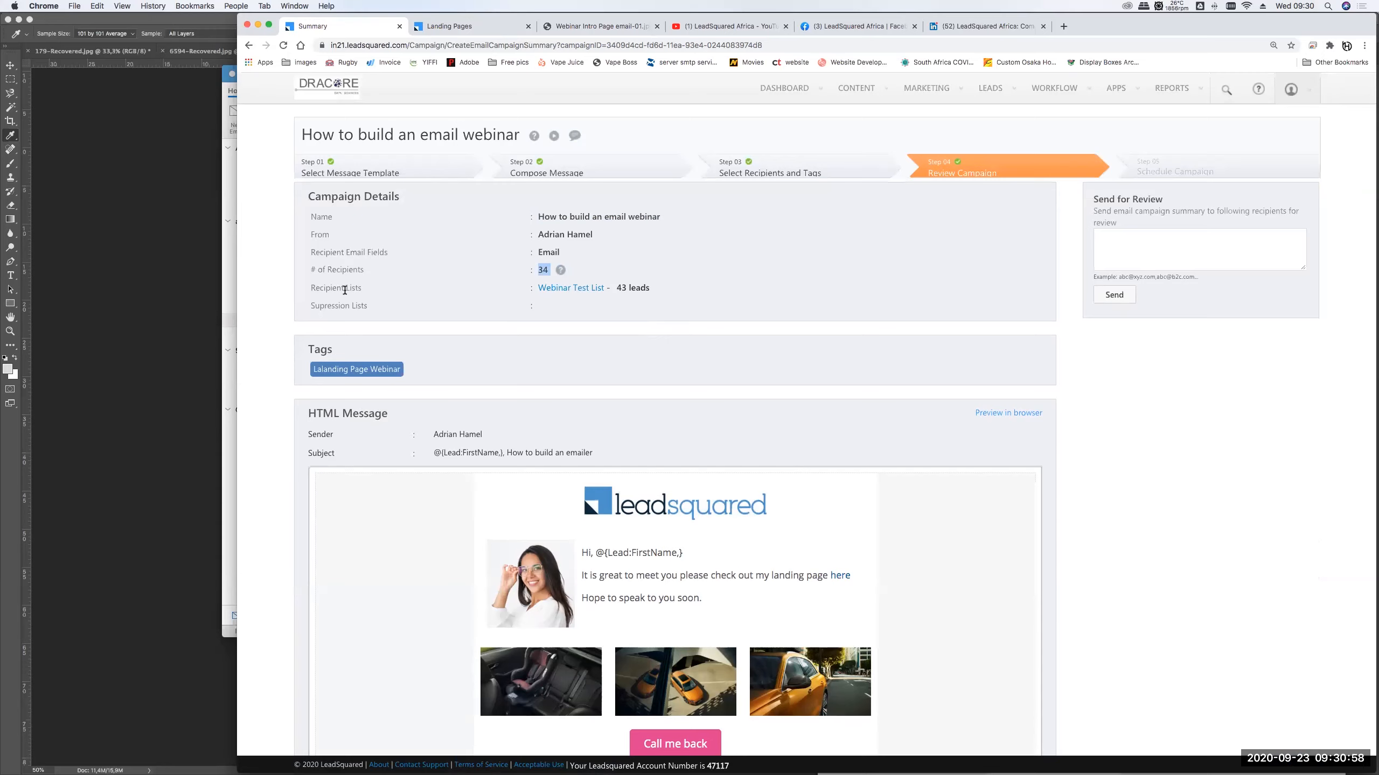
left_click_drag(680, 288, 533, 286)
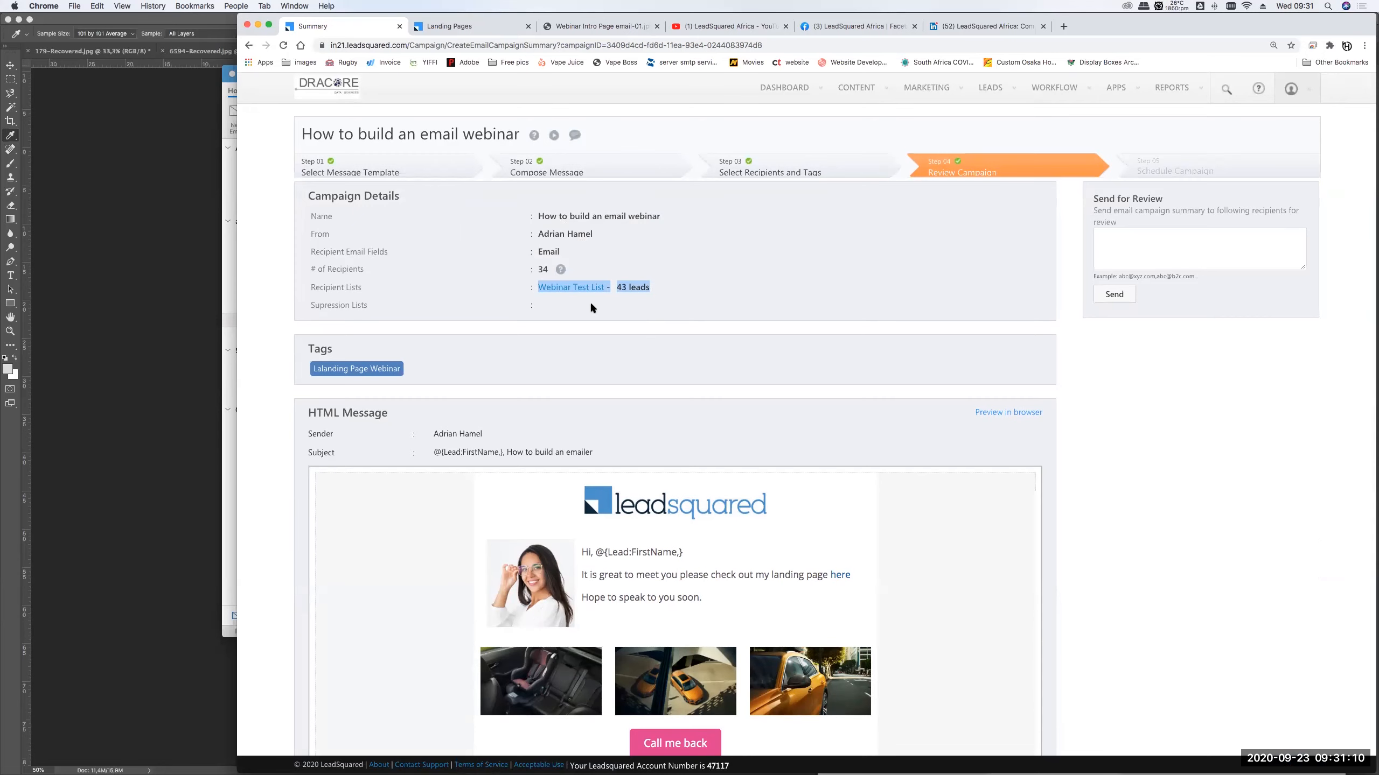
scroll(636, 438, "down", 5)
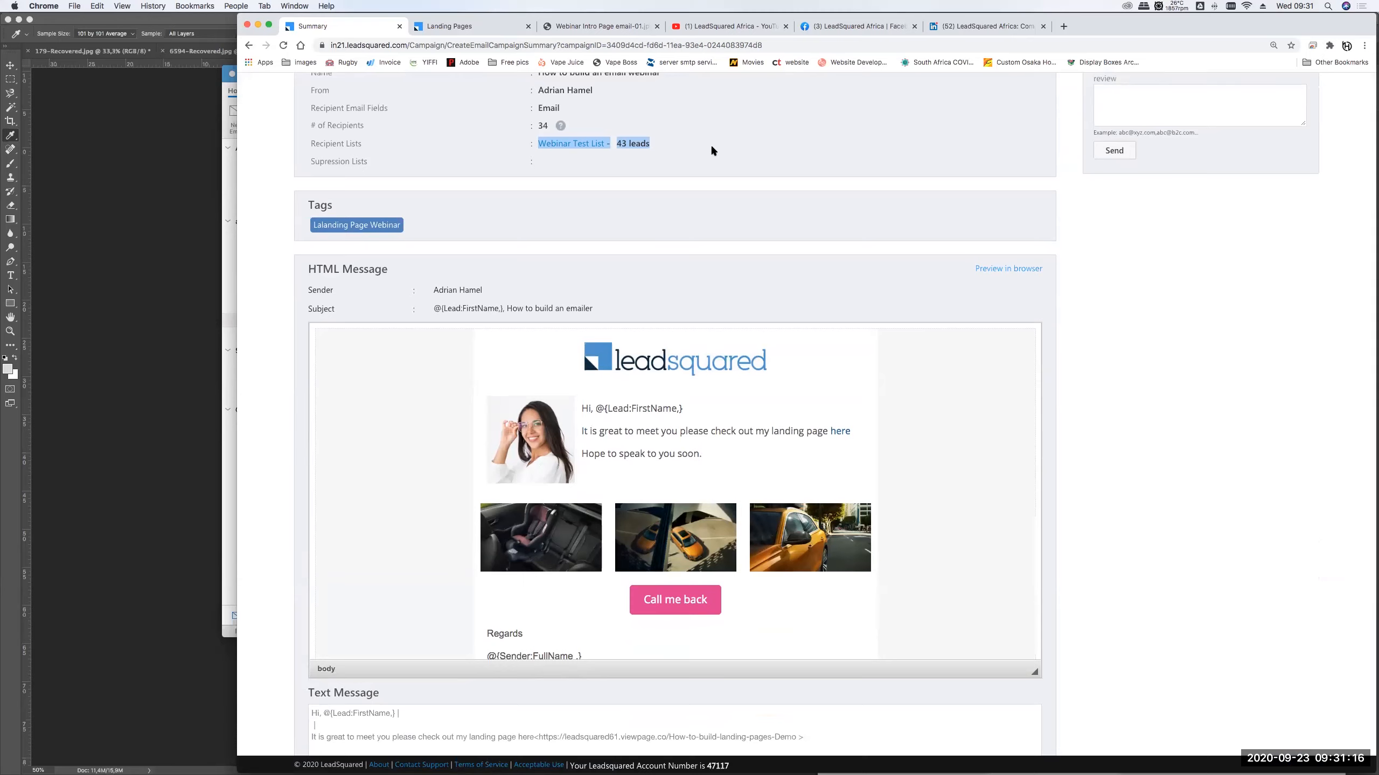
left_click_drag(537, 126, 552, 127)
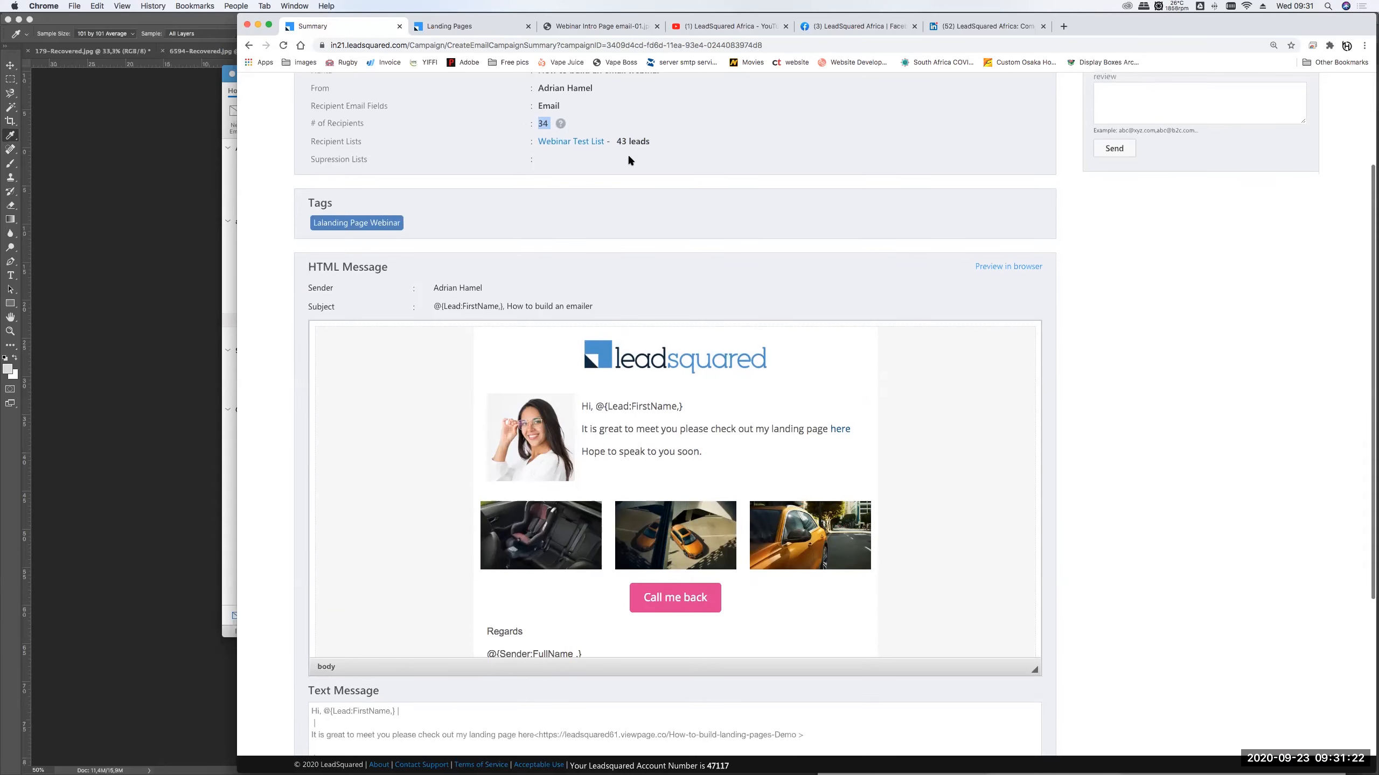
scroll(643, 350, "down", 2)
scroll(644, 350, "up", 2)
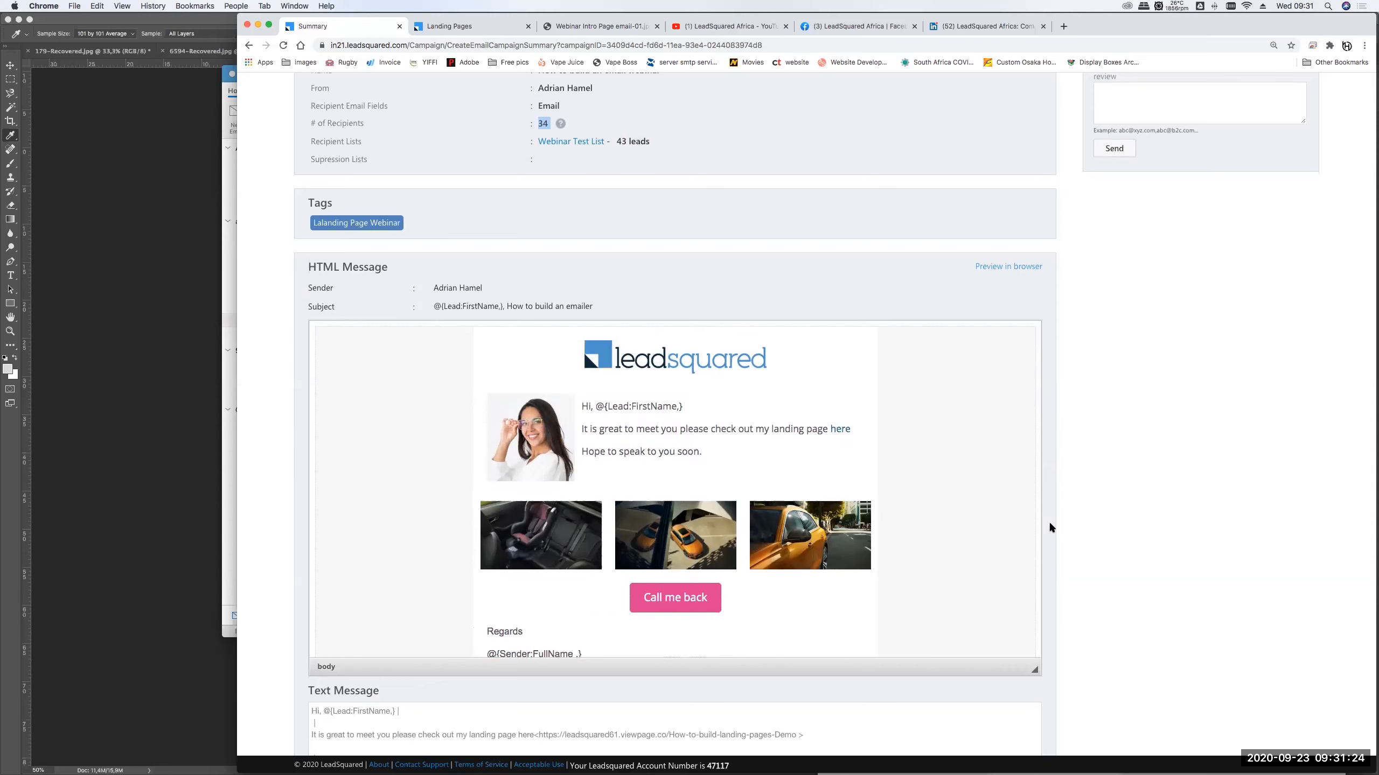
scroll(960, 363, "down", 4)
scroll(963, 560, "down", 4)
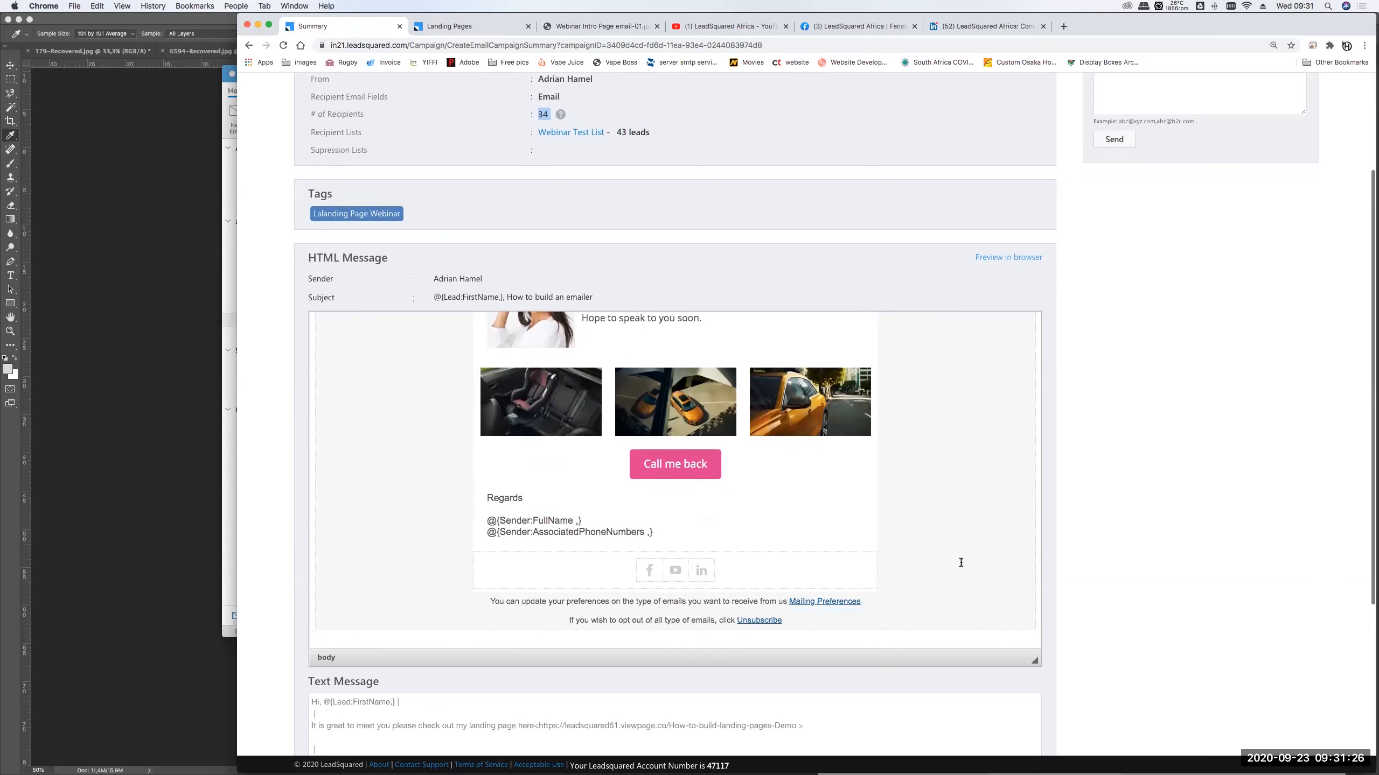
scroll(898, 554, "down", 8)
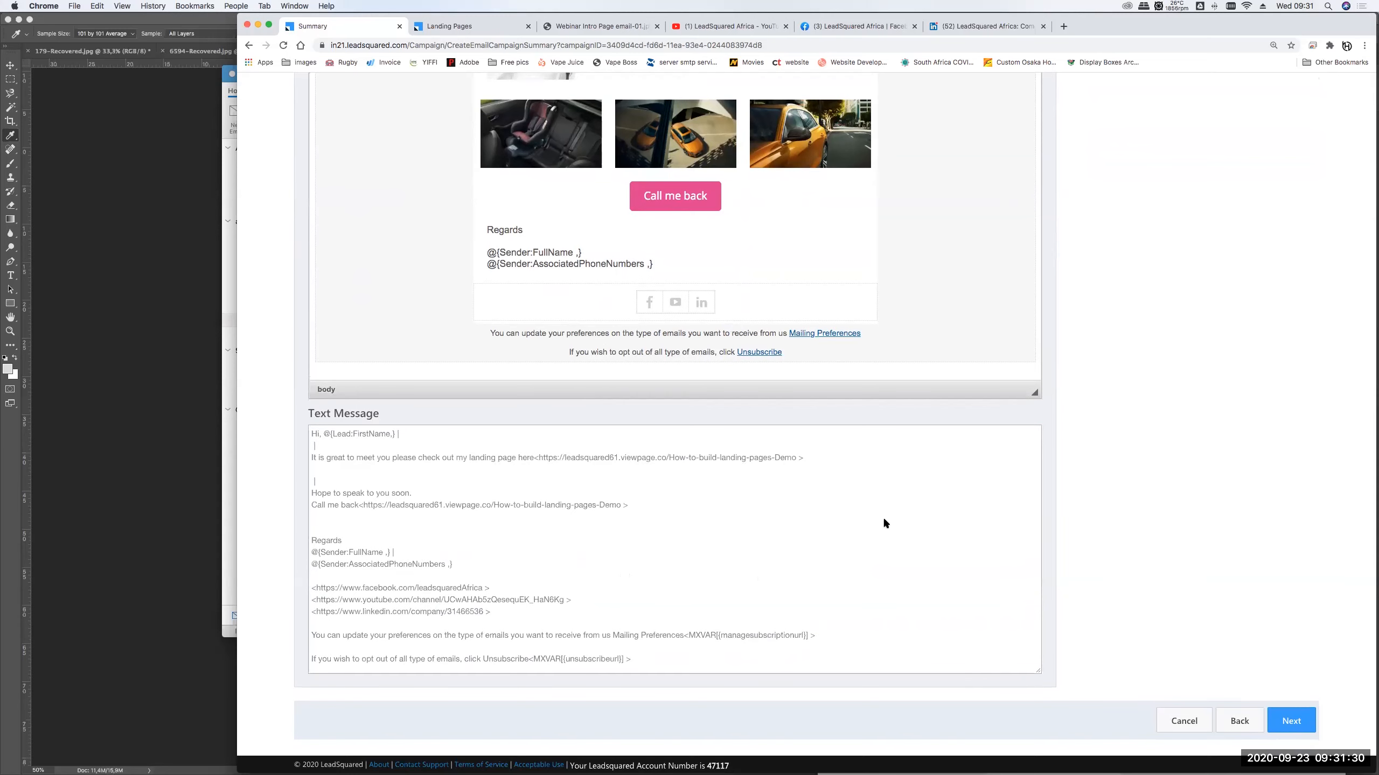
scroll(961, 513, "up", 15)
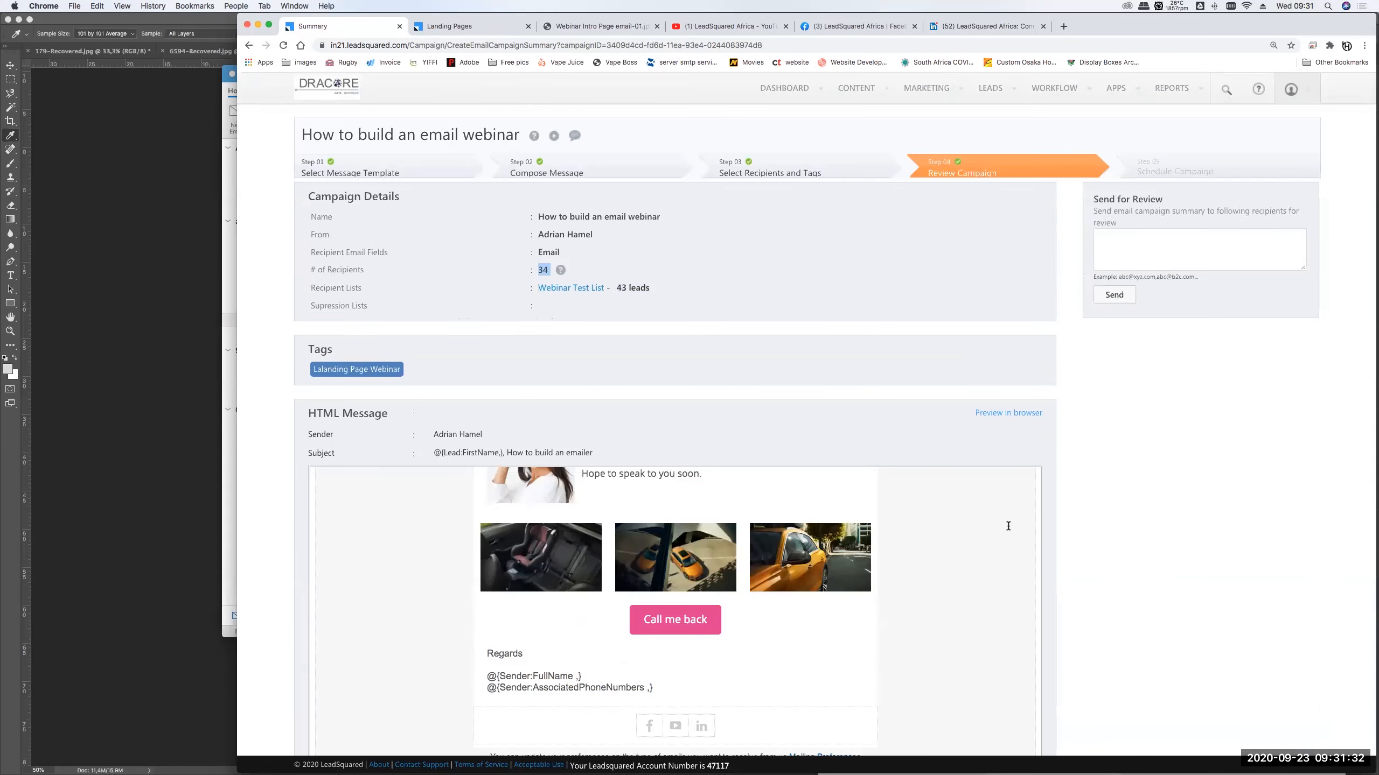
scroll(1025, 513, "down", 18)
Continue to the scheduling stage and choose Schedule Email Campaign, checking the send date calendar without picking another date
left_click(1292, 724)
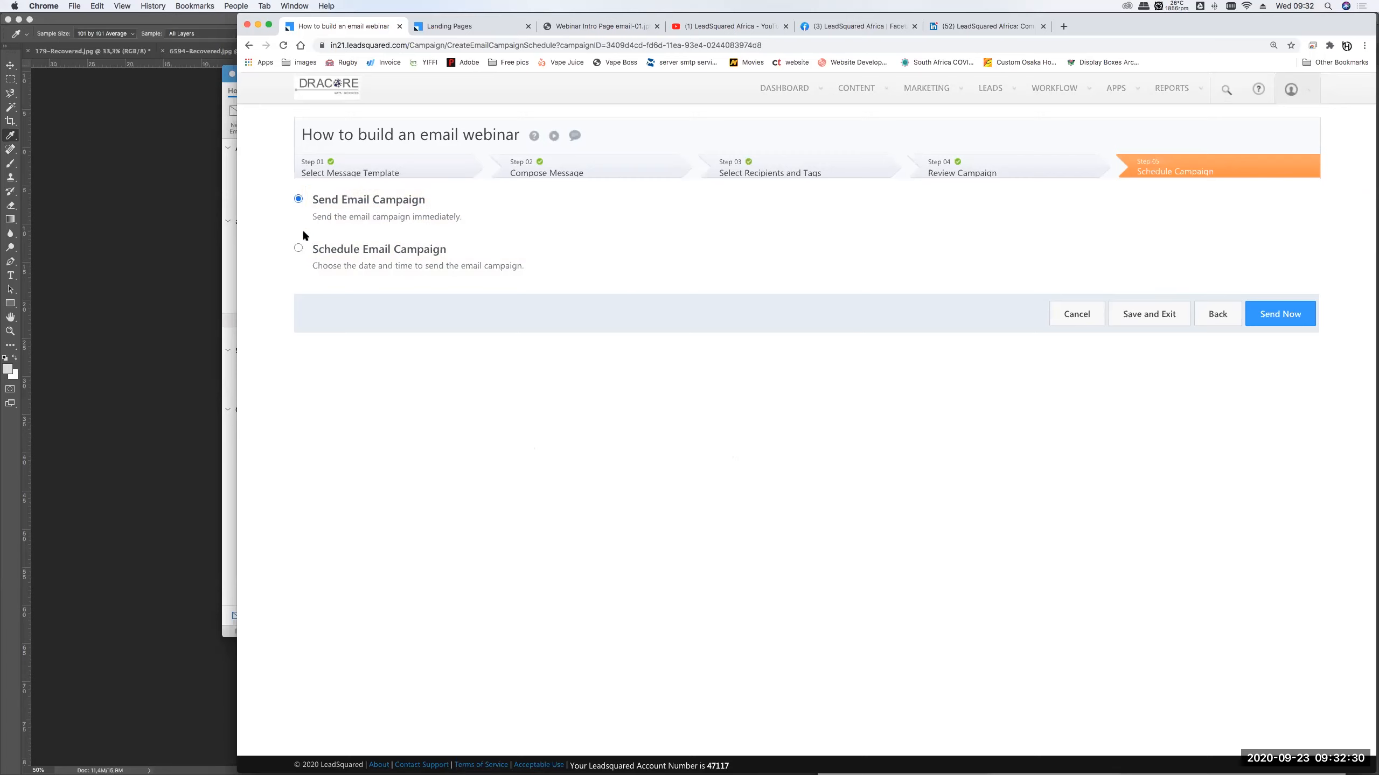
left_click(359, 248)
left_click(408, 300)
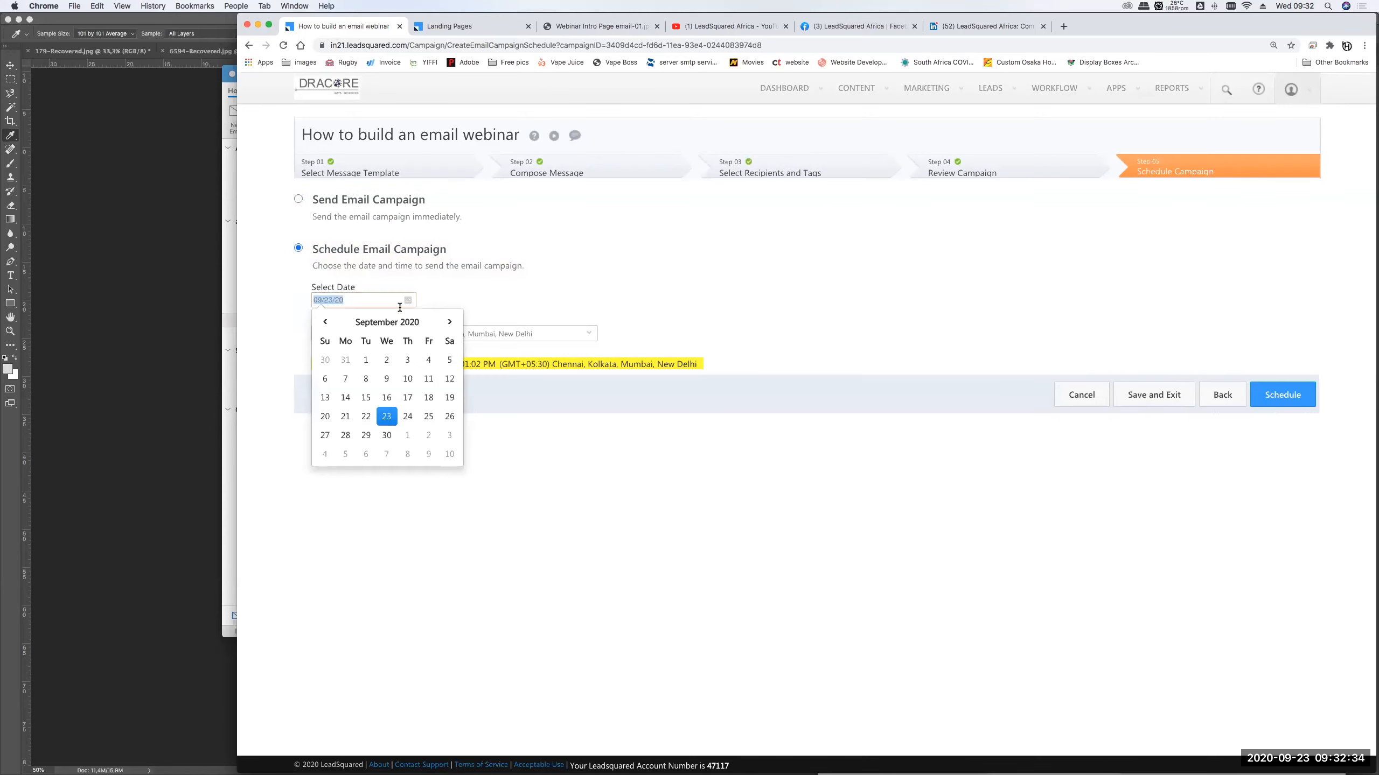
left_click(559, 417)
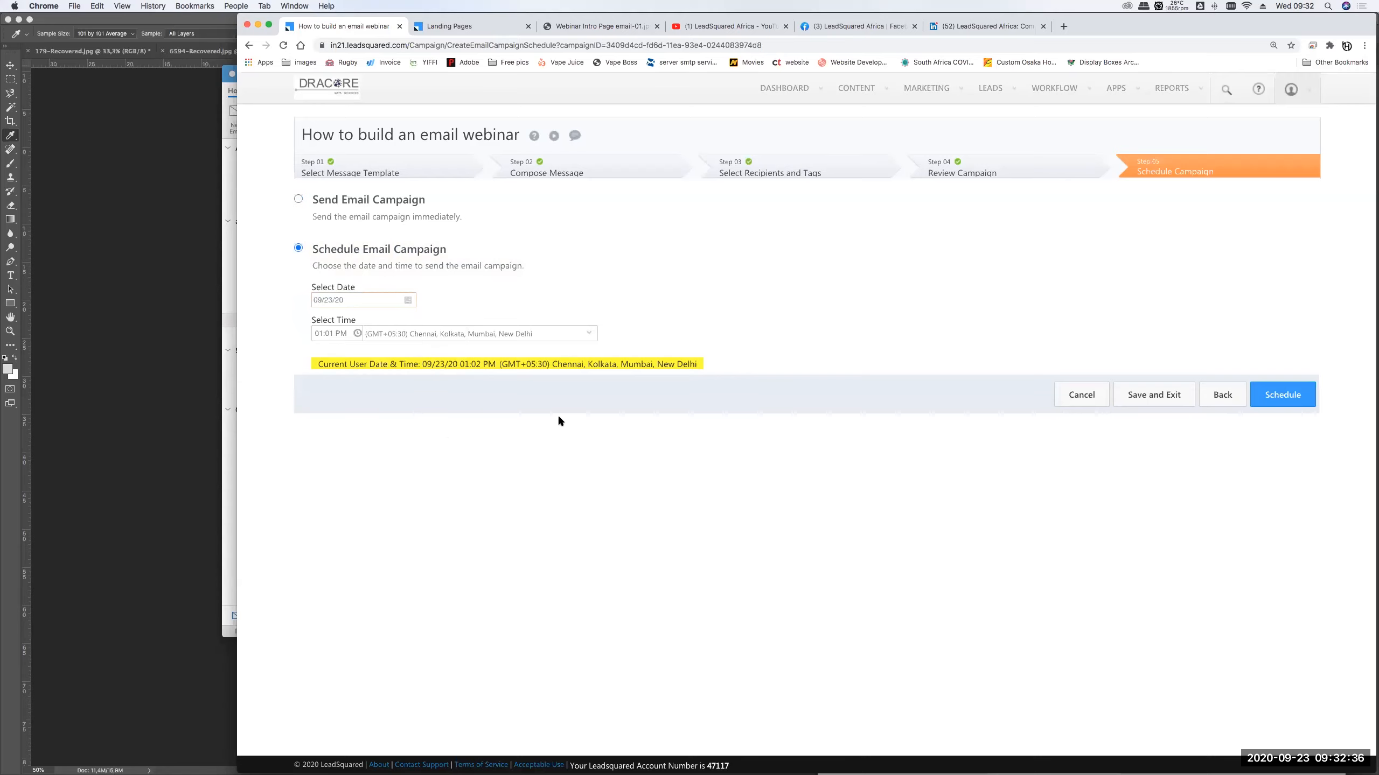
Look through the time zones available for the scheduled send time without picking a different one
left_click(587, 330)
scroll(490, 399, "down", 5)
scroll(489, 400, "up", 10)
scroll(486, 440, "down", 10)
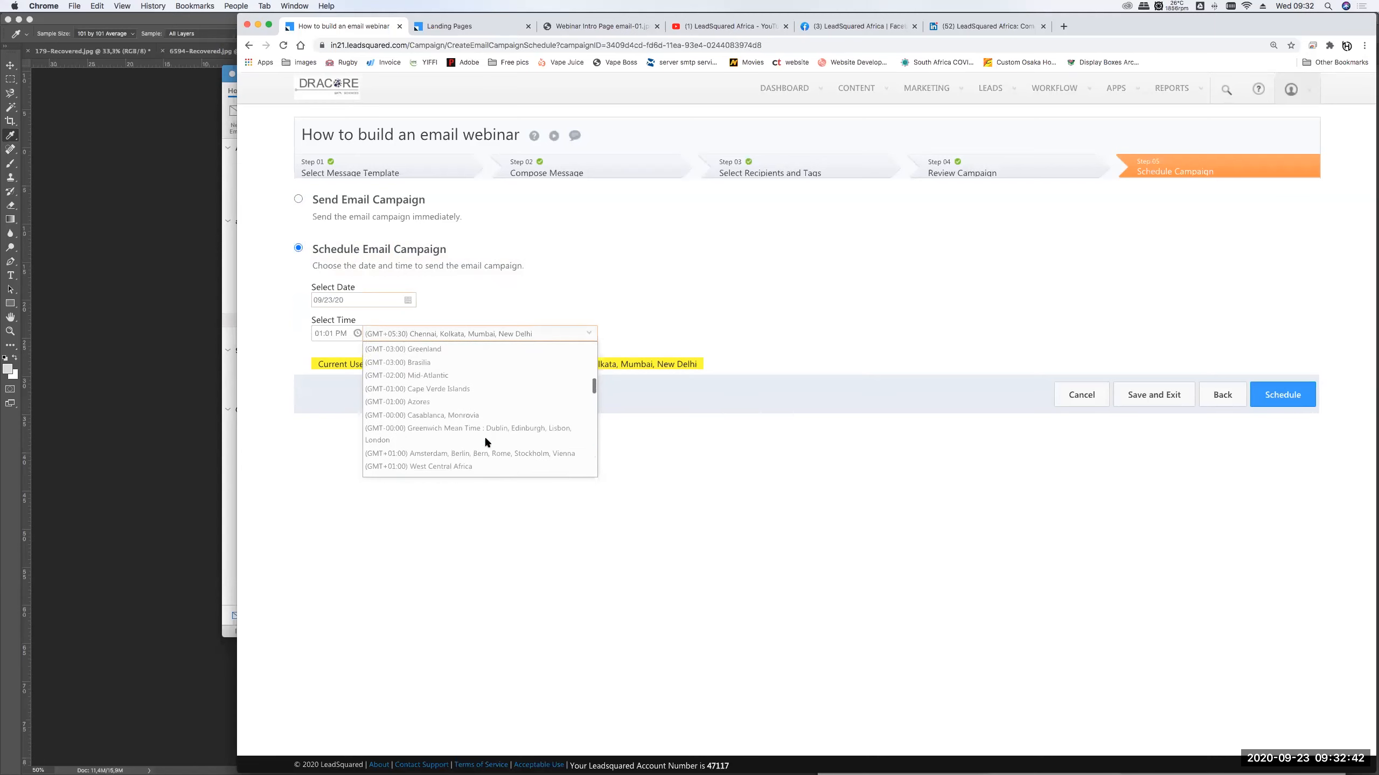
scroll(486, 441, "down", 5)
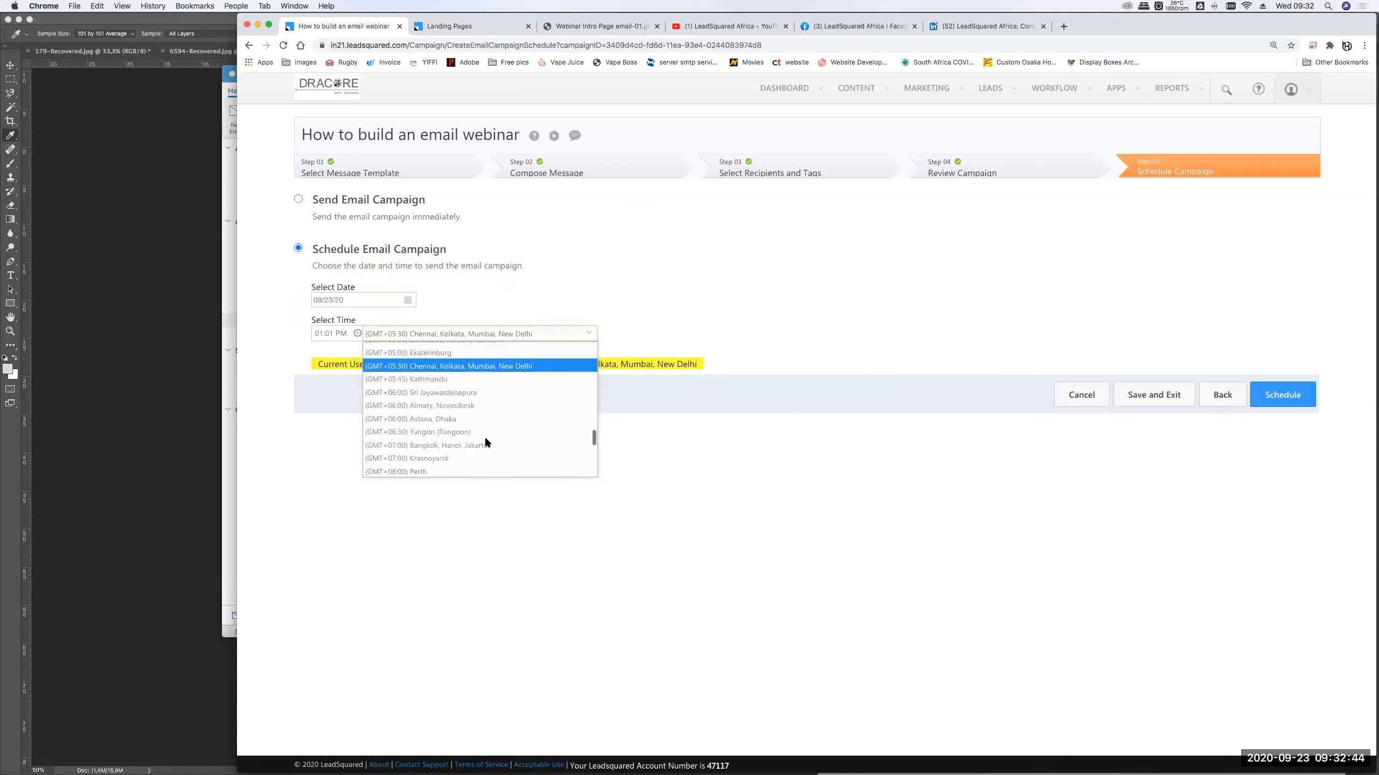
scroll(485, 442, "down", 3)
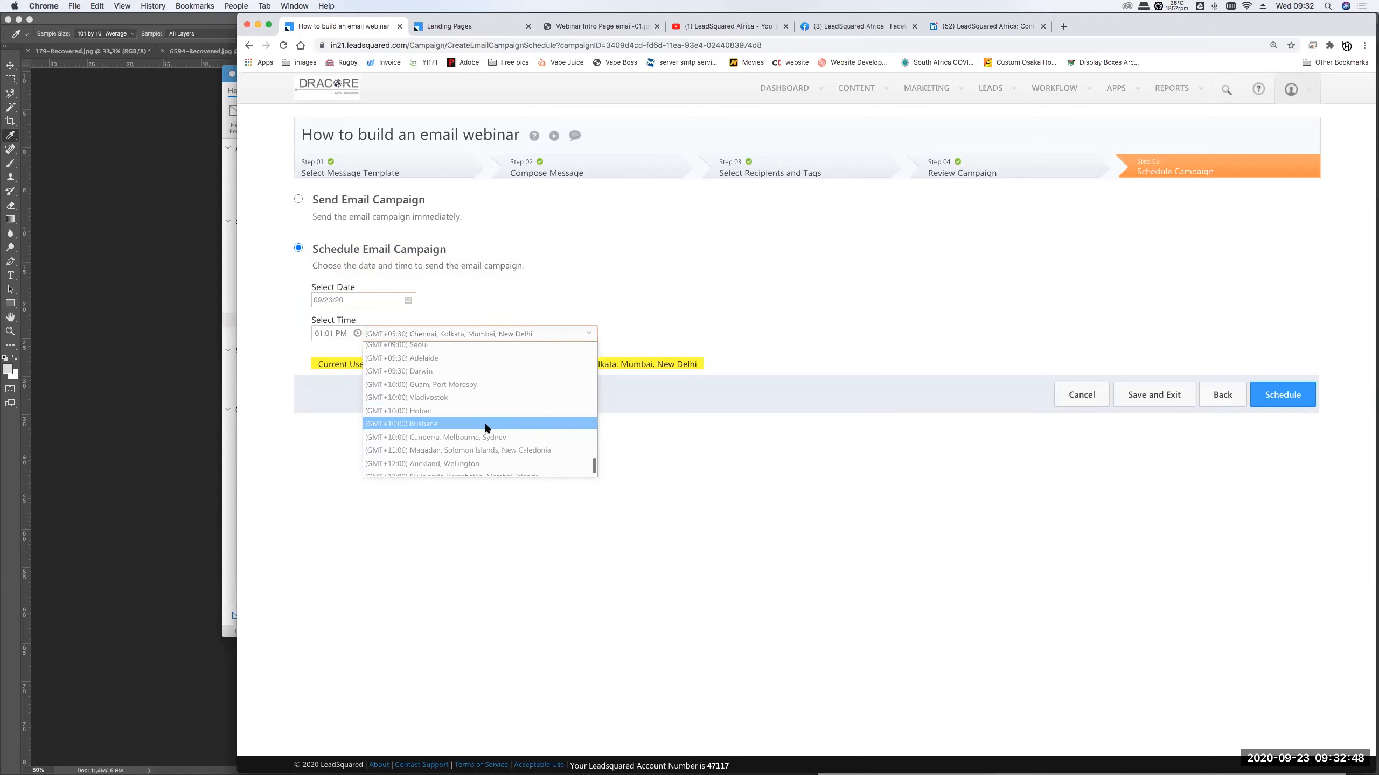
left_click(683, 470)
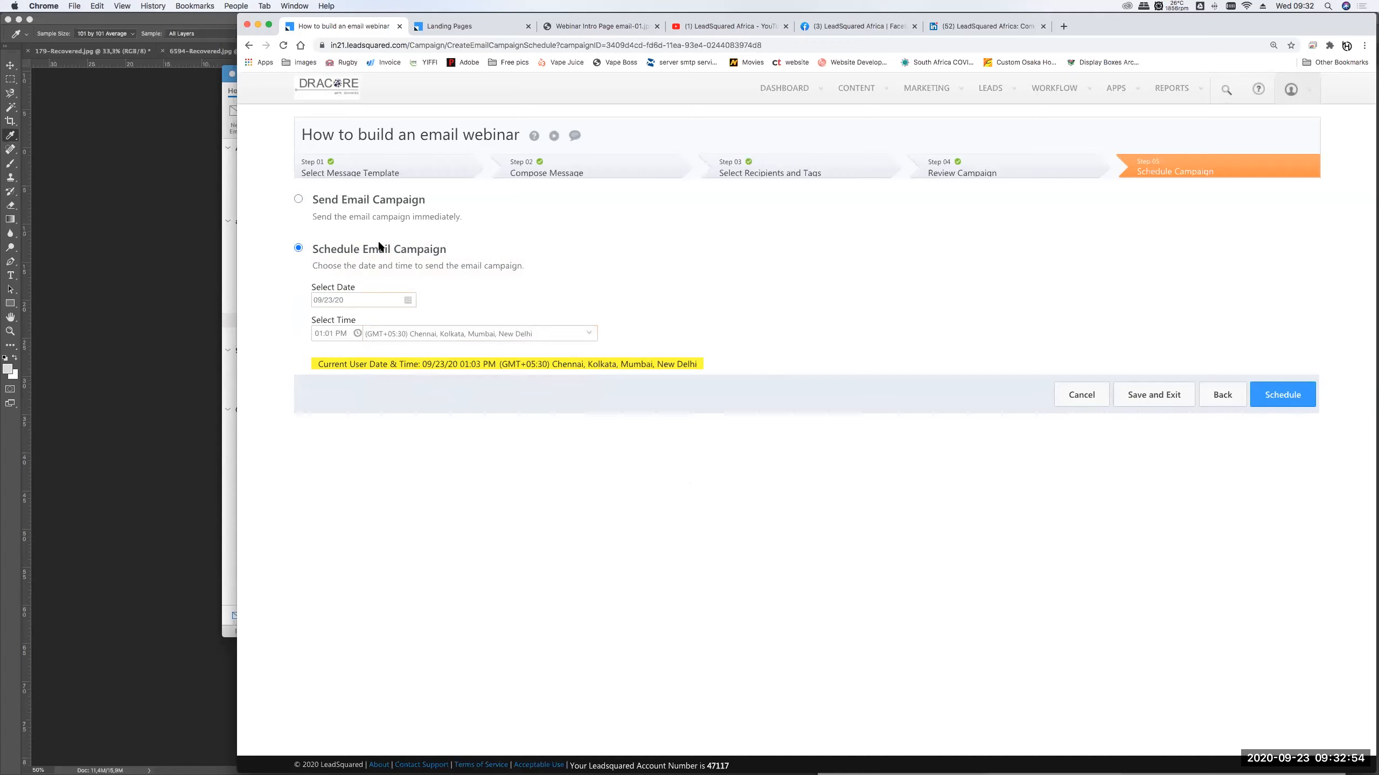
Choose Send Email Campaign for immediate sending, but save the campaign and exit to the campaign list without sending it
left_click(298, 200)
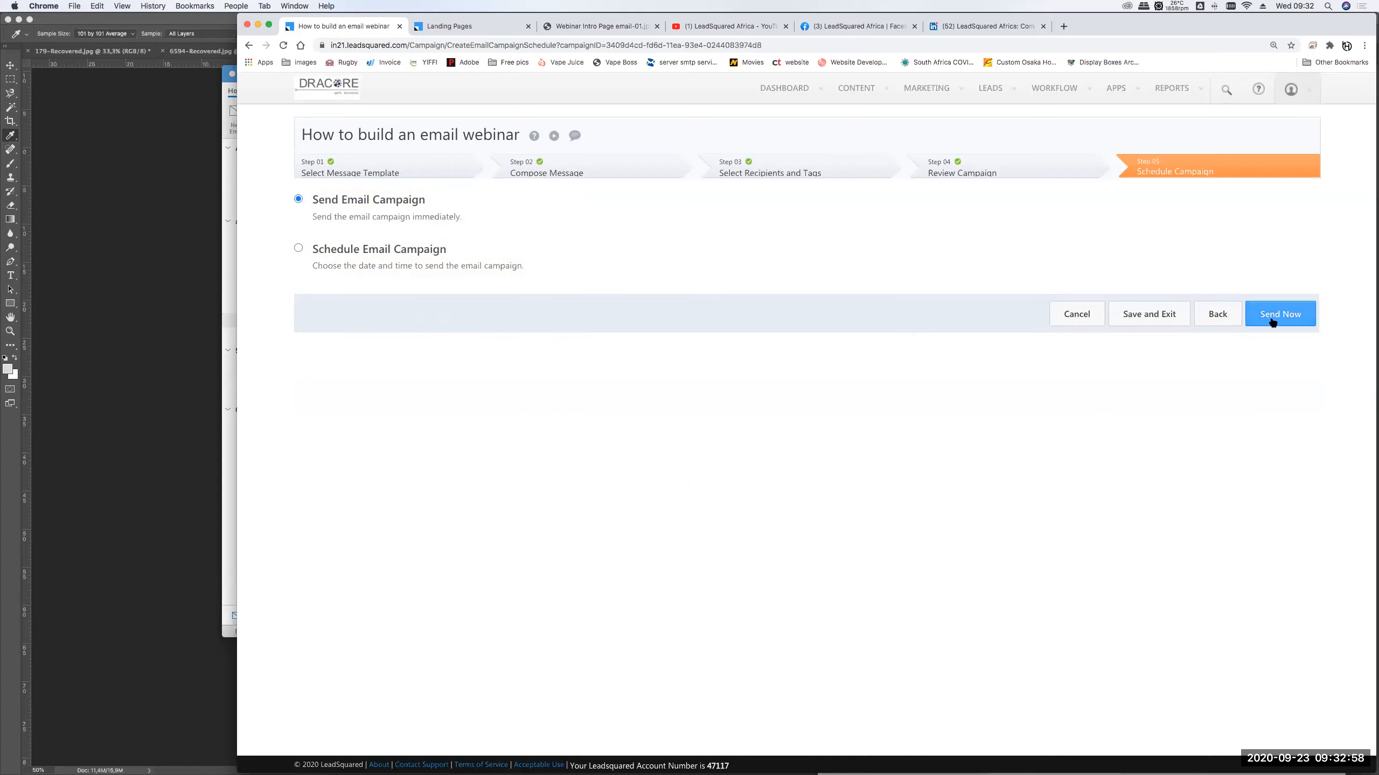
left_click(1145, 317)
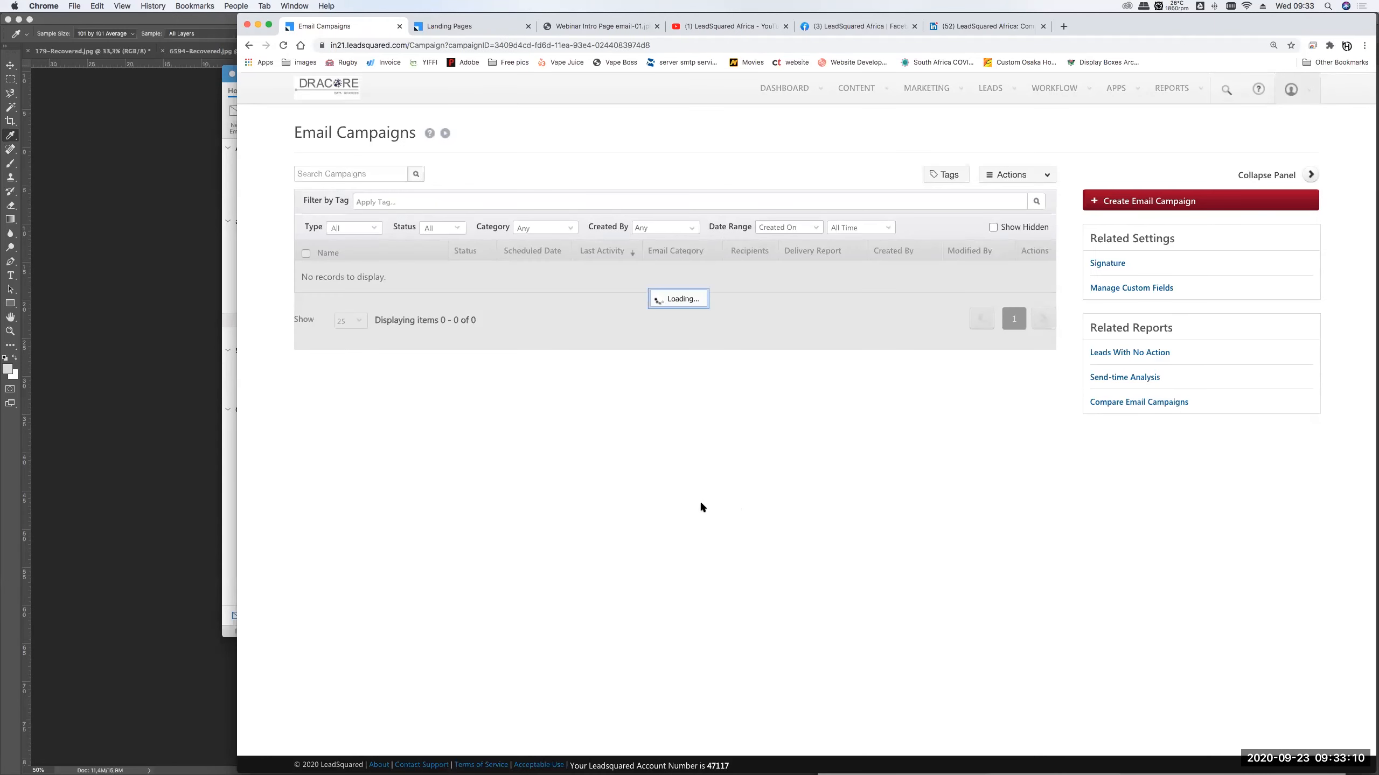
left_click(1035, 281)
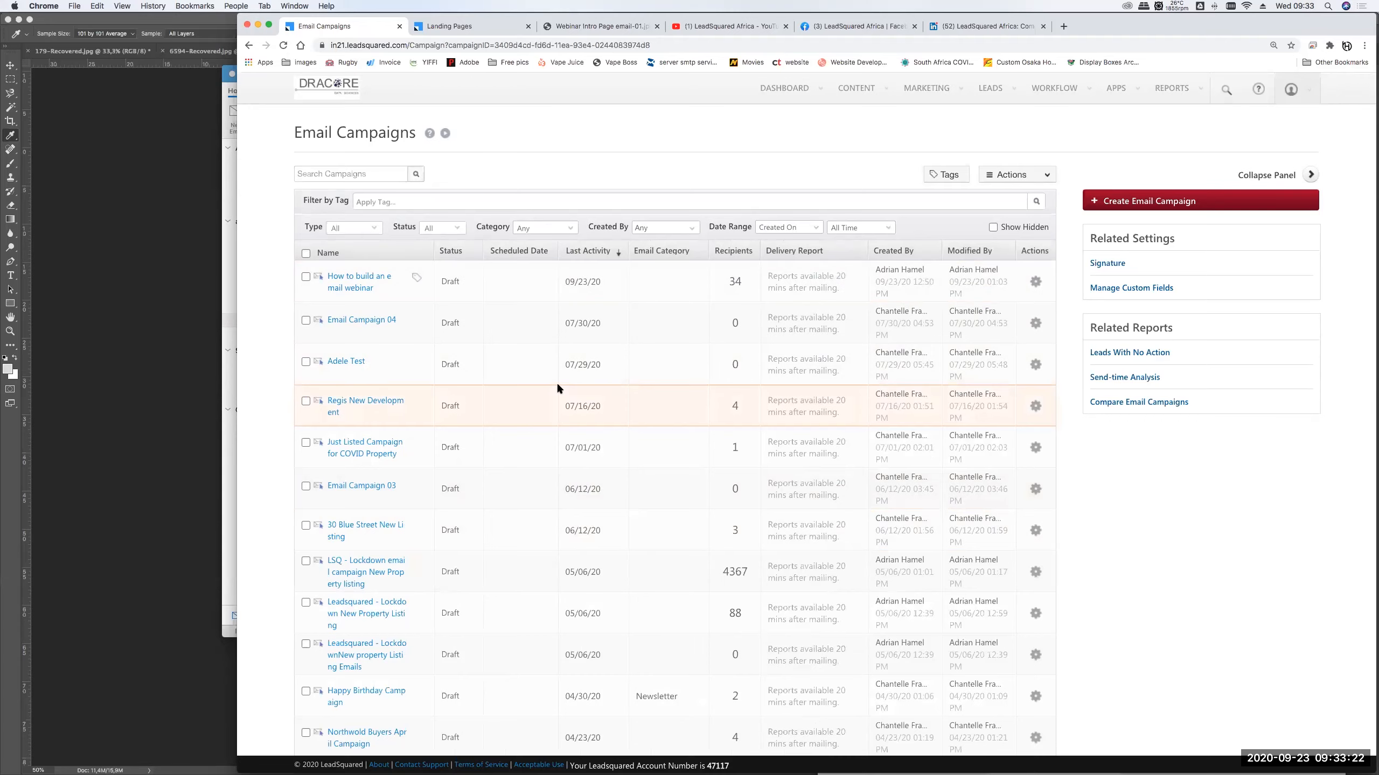
Browse the email campaign list and sort it by scheduled date in descending order
scroll(556, 381, "down", 5)
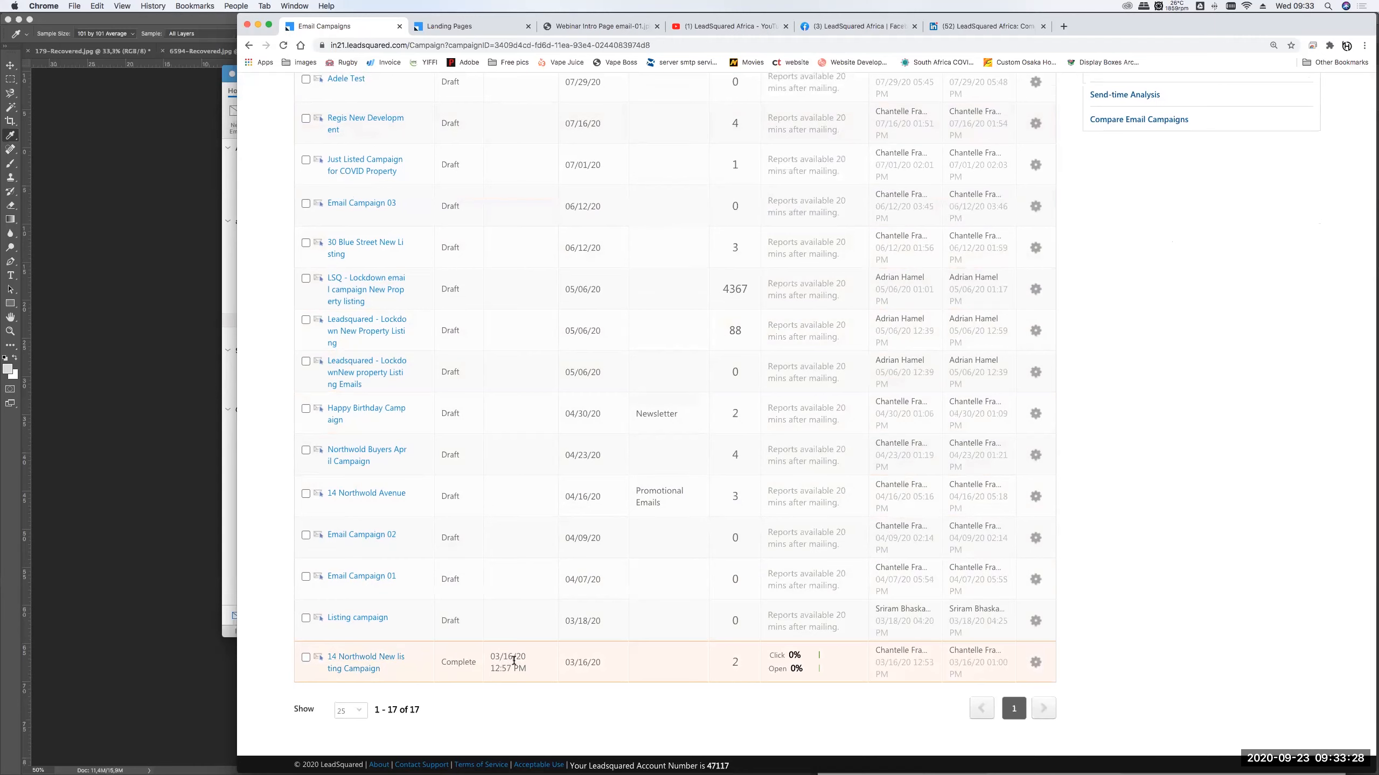
scroll(511, 347, "up", 5)
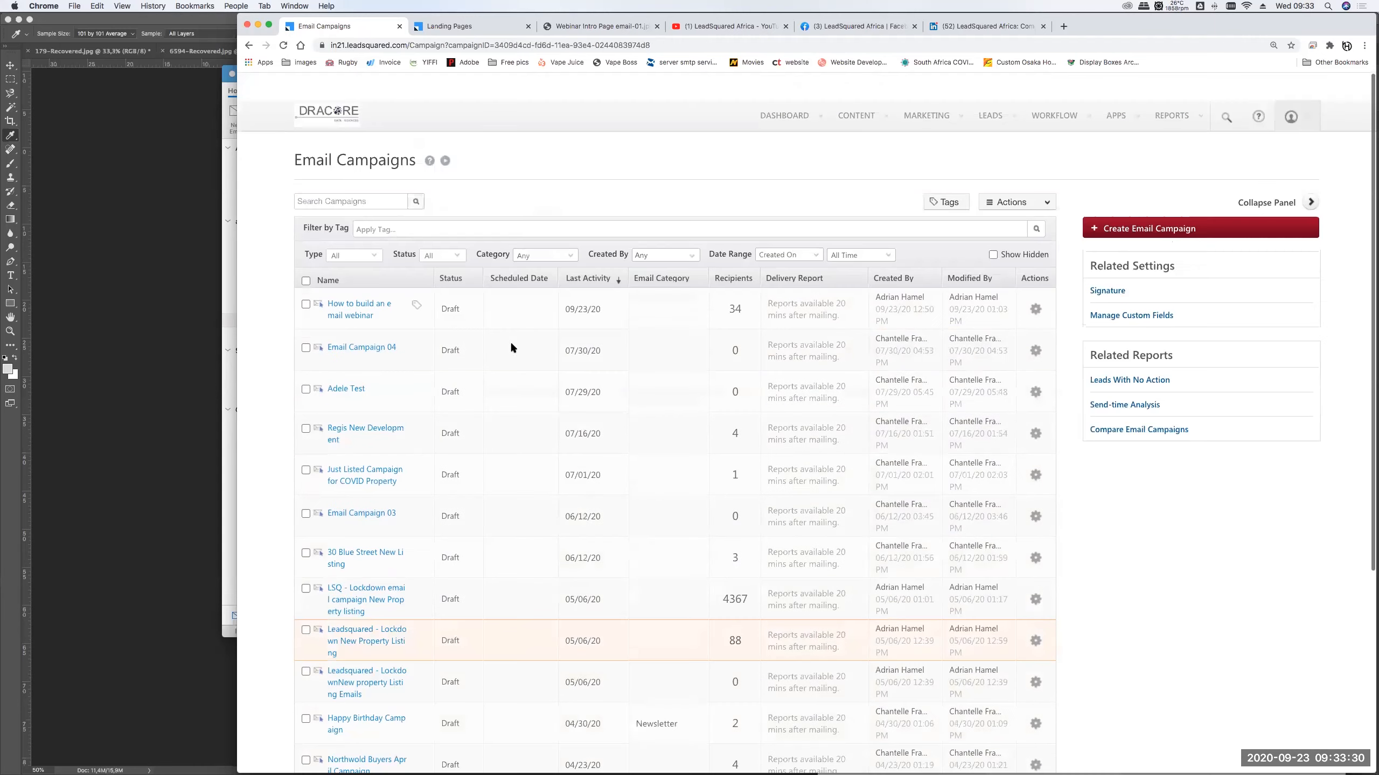
scroll(510, 347, "down", 1)
left_click(518, 251)
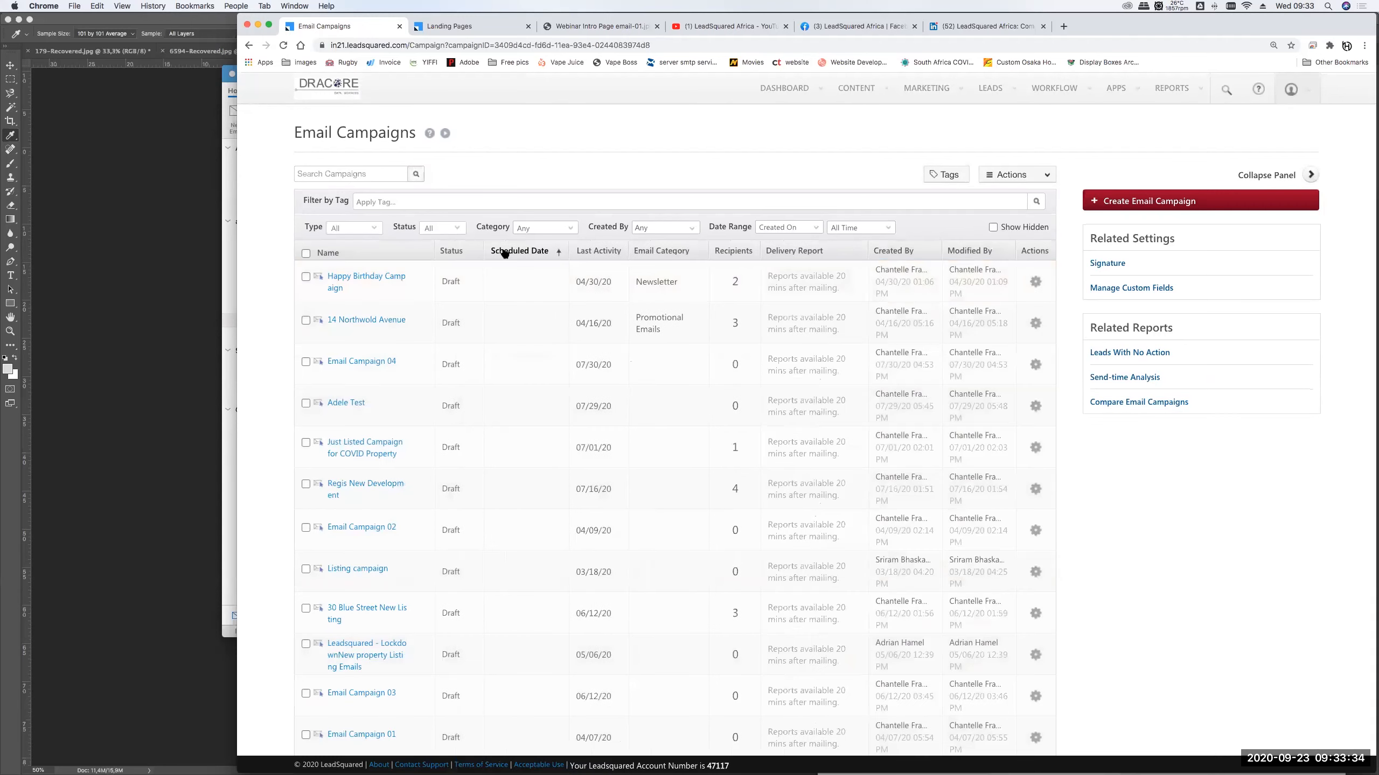
left_click(508, 252)
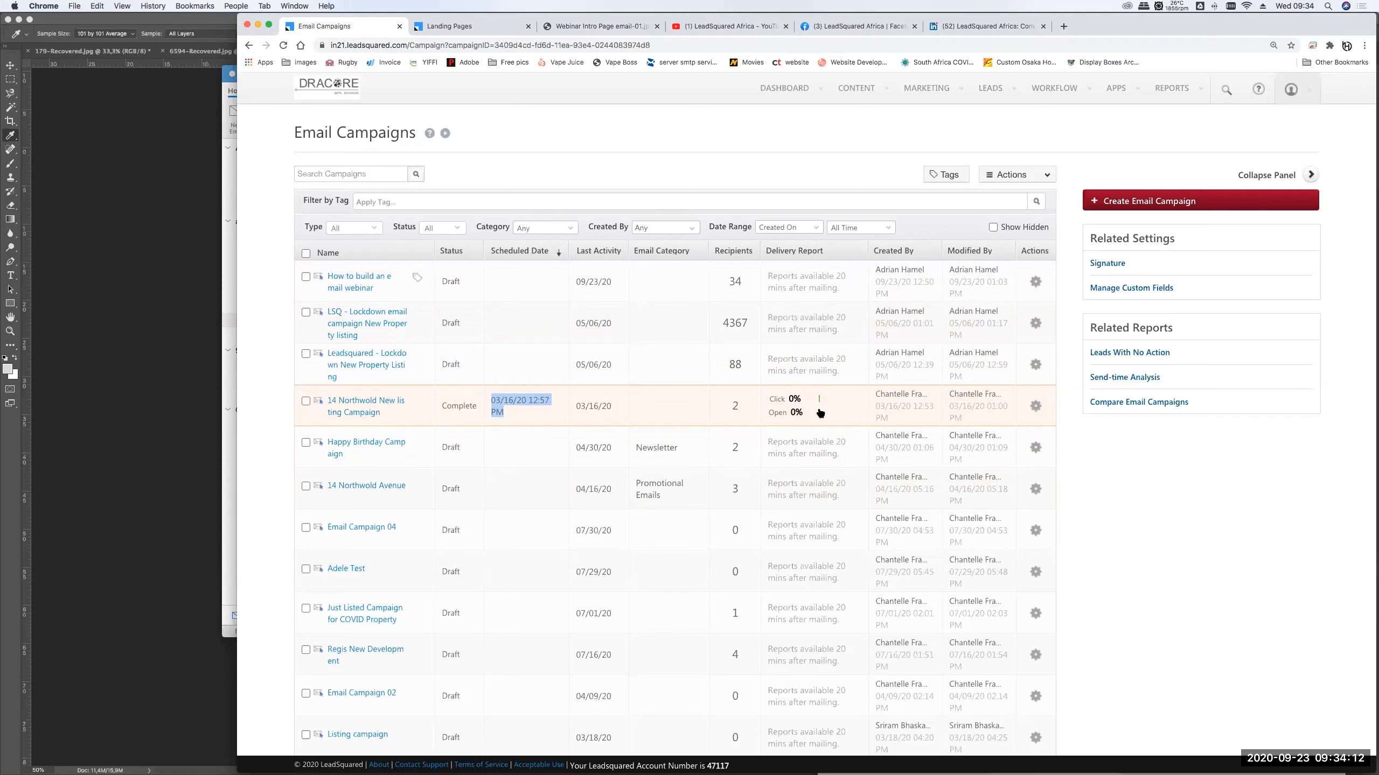
Open the report of the 14 Northwold New listing Campaign, examine its delivery, link, engagement, unsubscribe and bounce sections, and return to the campaign list
left_click(360, 406)
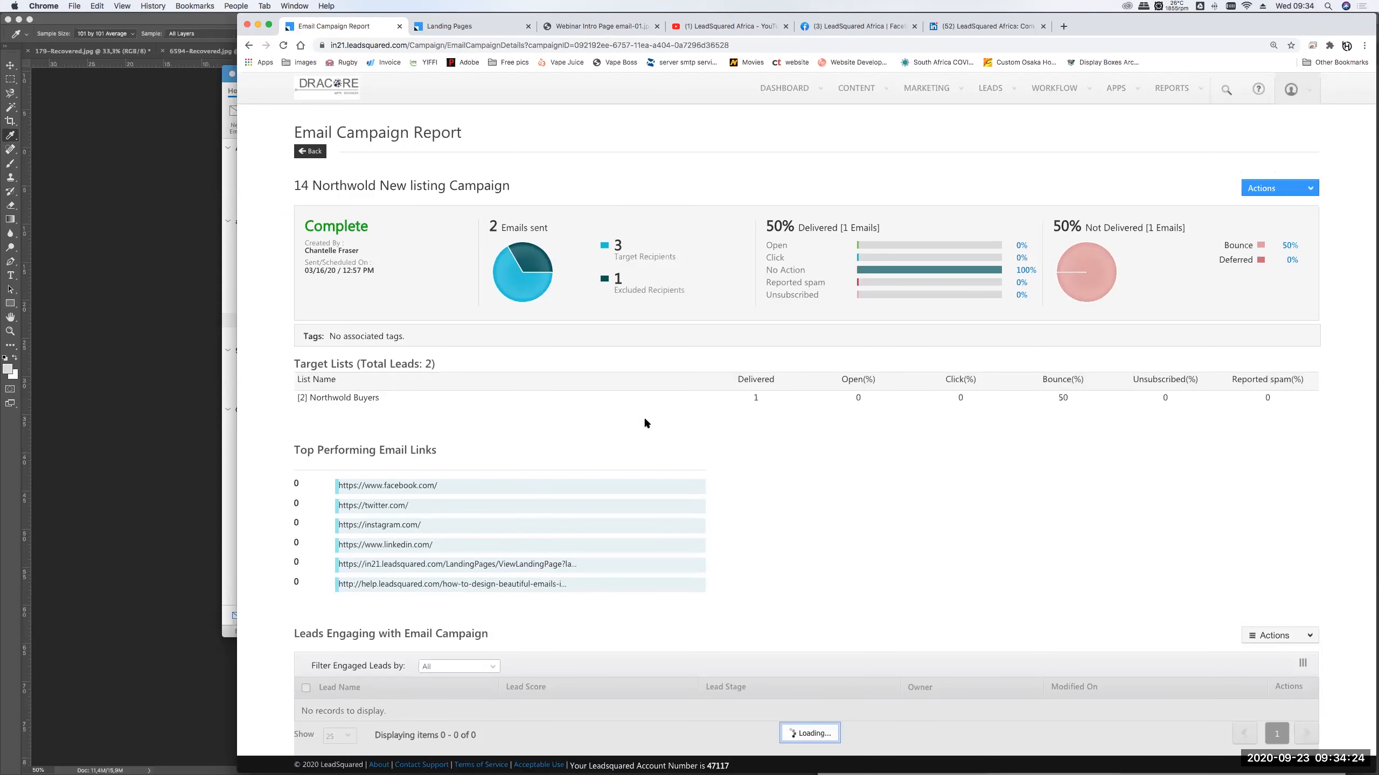
scroll(722, 515, "down", 3)
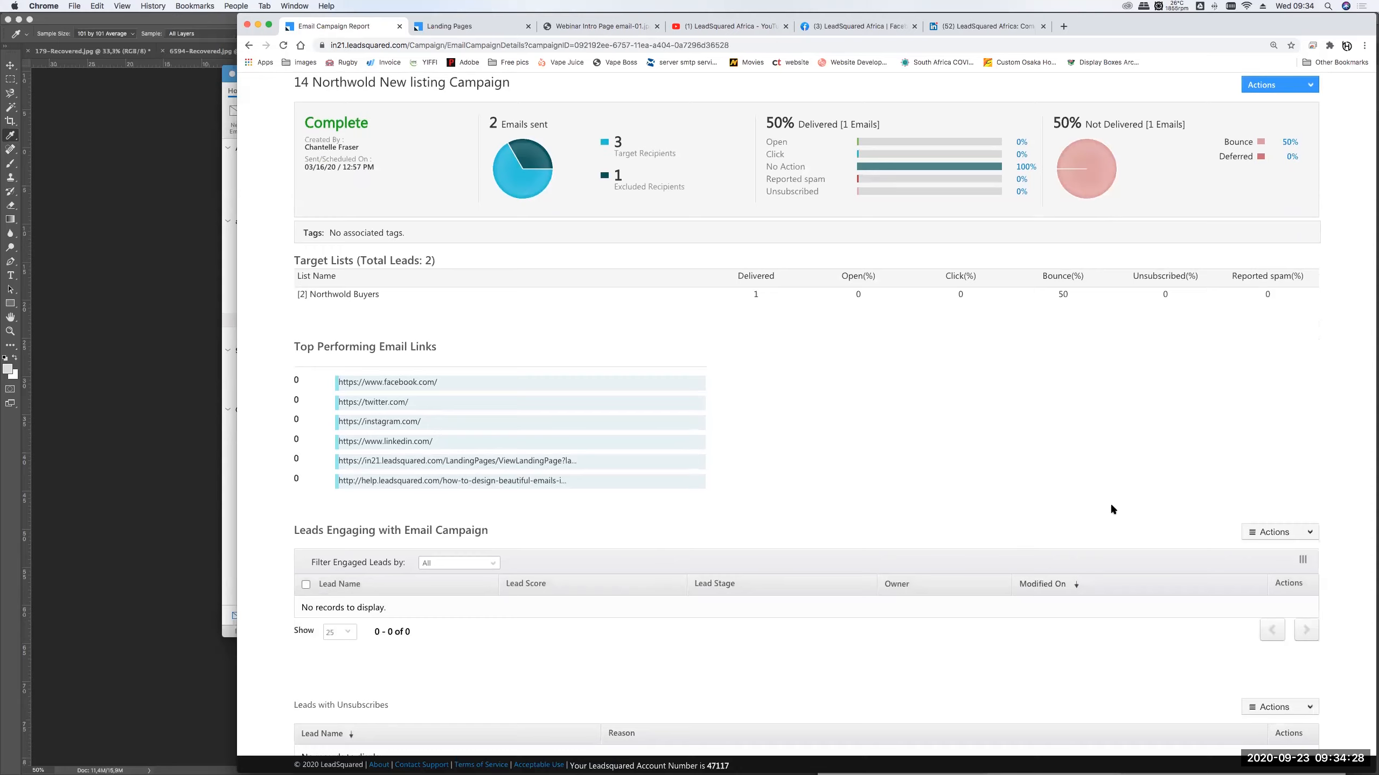
scroll(879, 559, "down", 5)
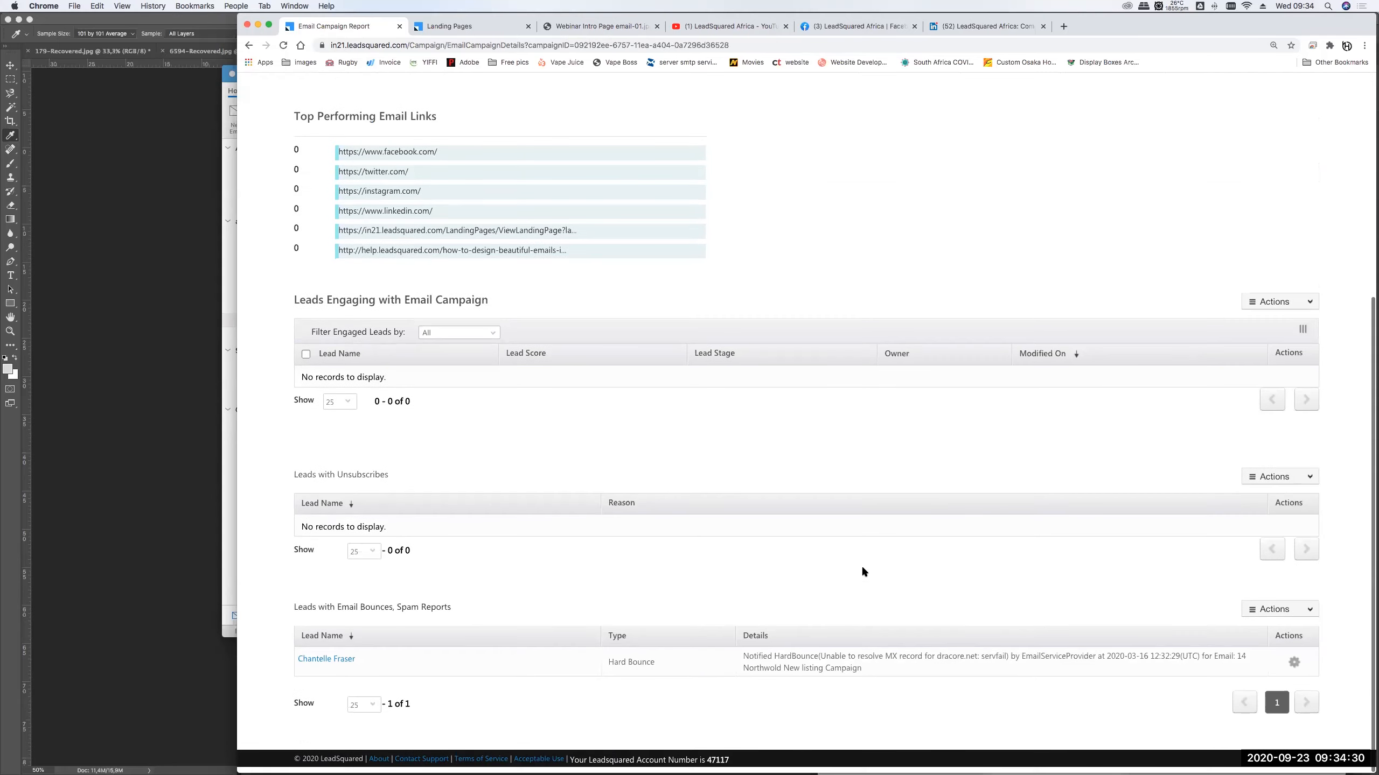
scroll(705, 557, "up", 5)
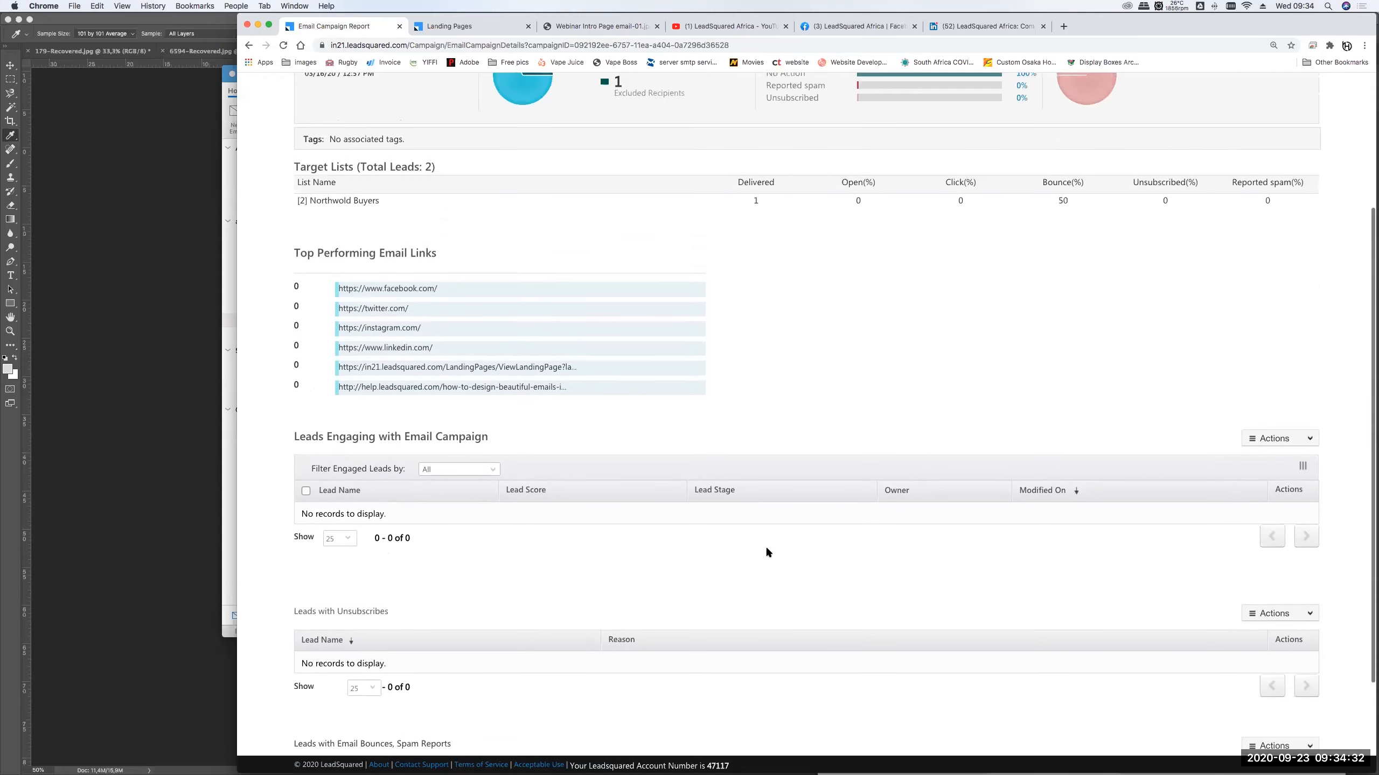
scroll(836, 477, "up", 2)
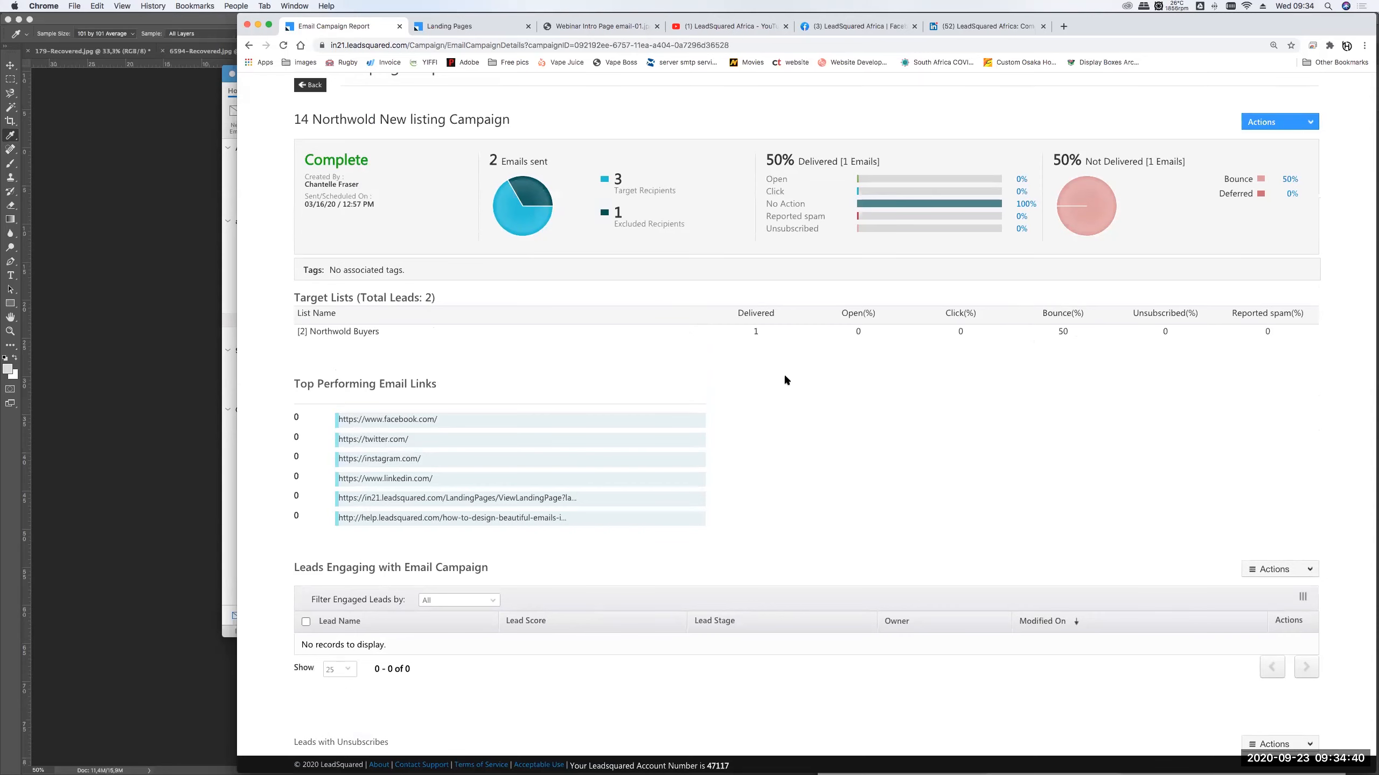
scroll(777, 376, "up", 2)
left_click(311, 136)
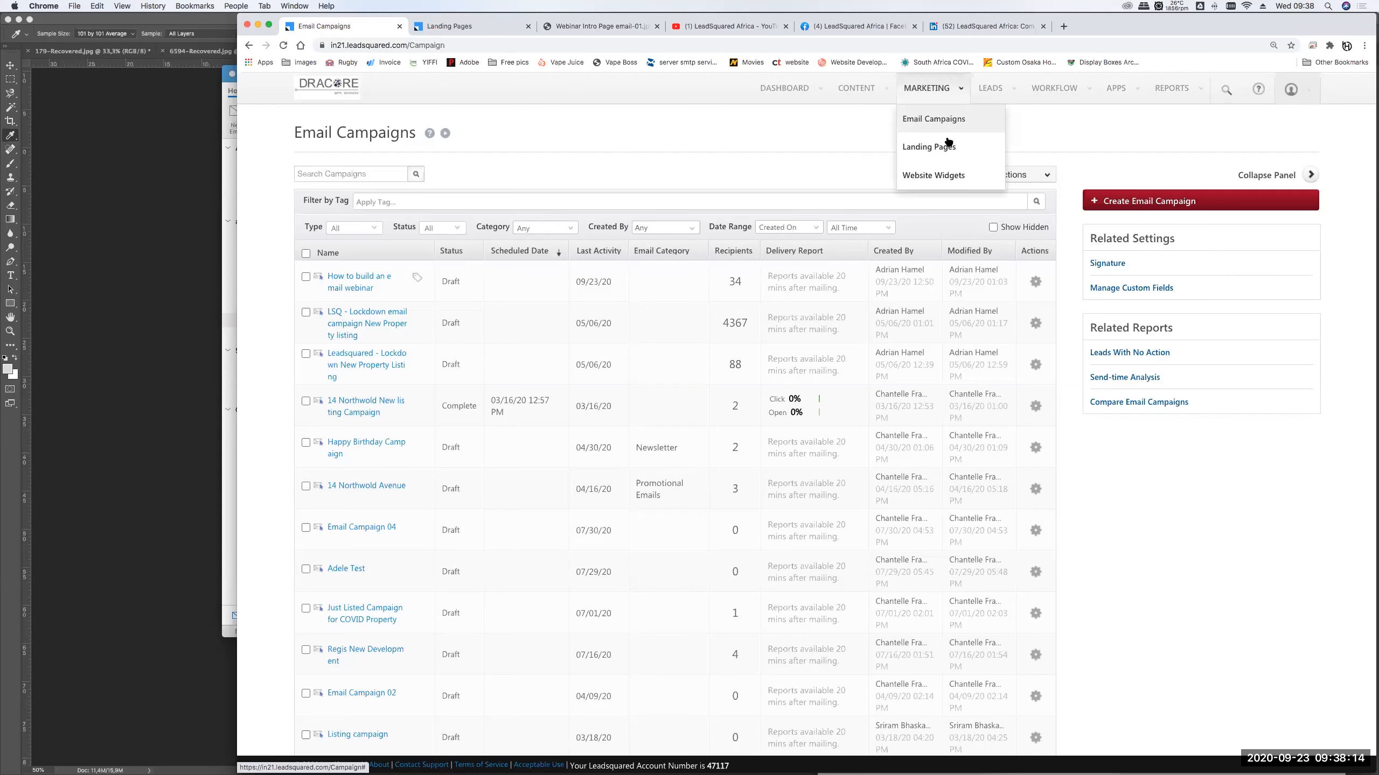
Start an advanced search in Manage Leads with the lead activity criterion set to Unsubscribed
mouse_move(988, 89)
left_click(991, 153)
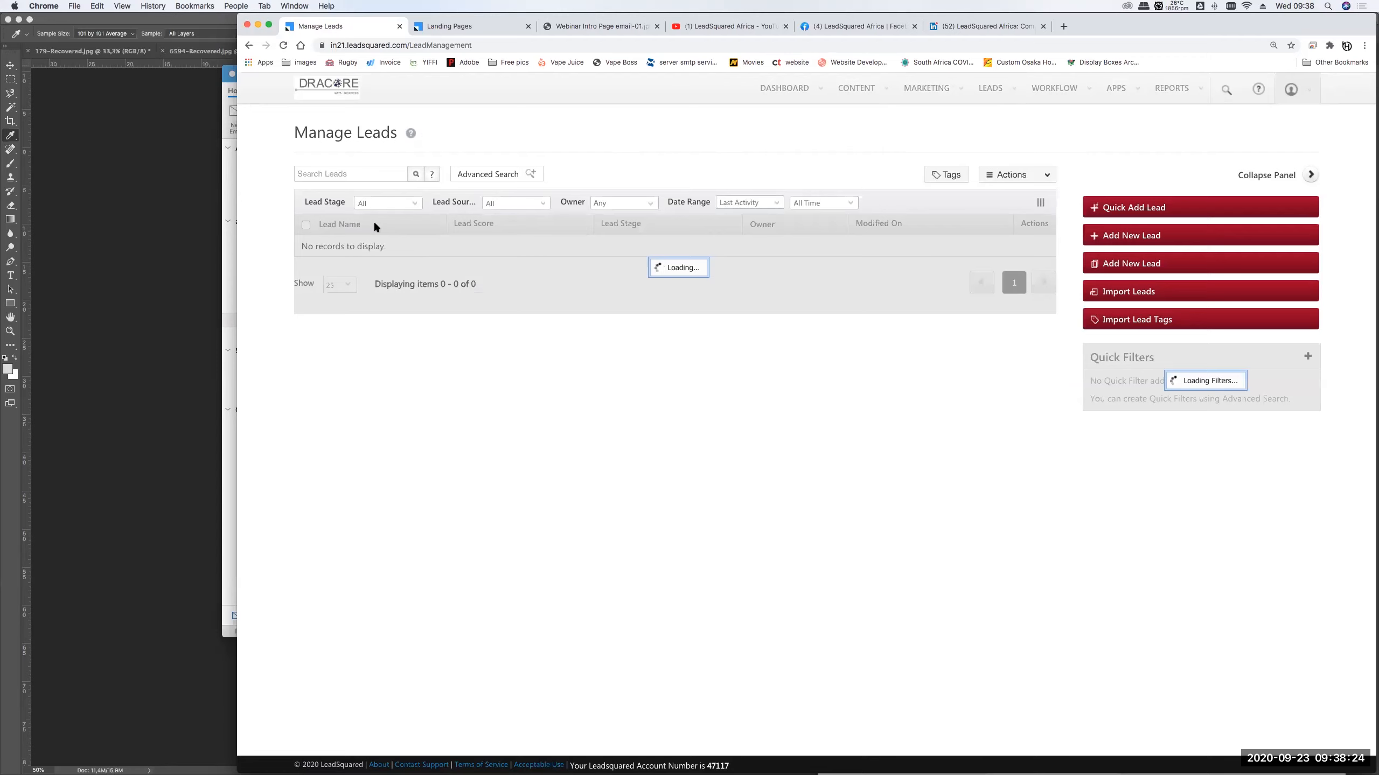
left_click(503, 179)
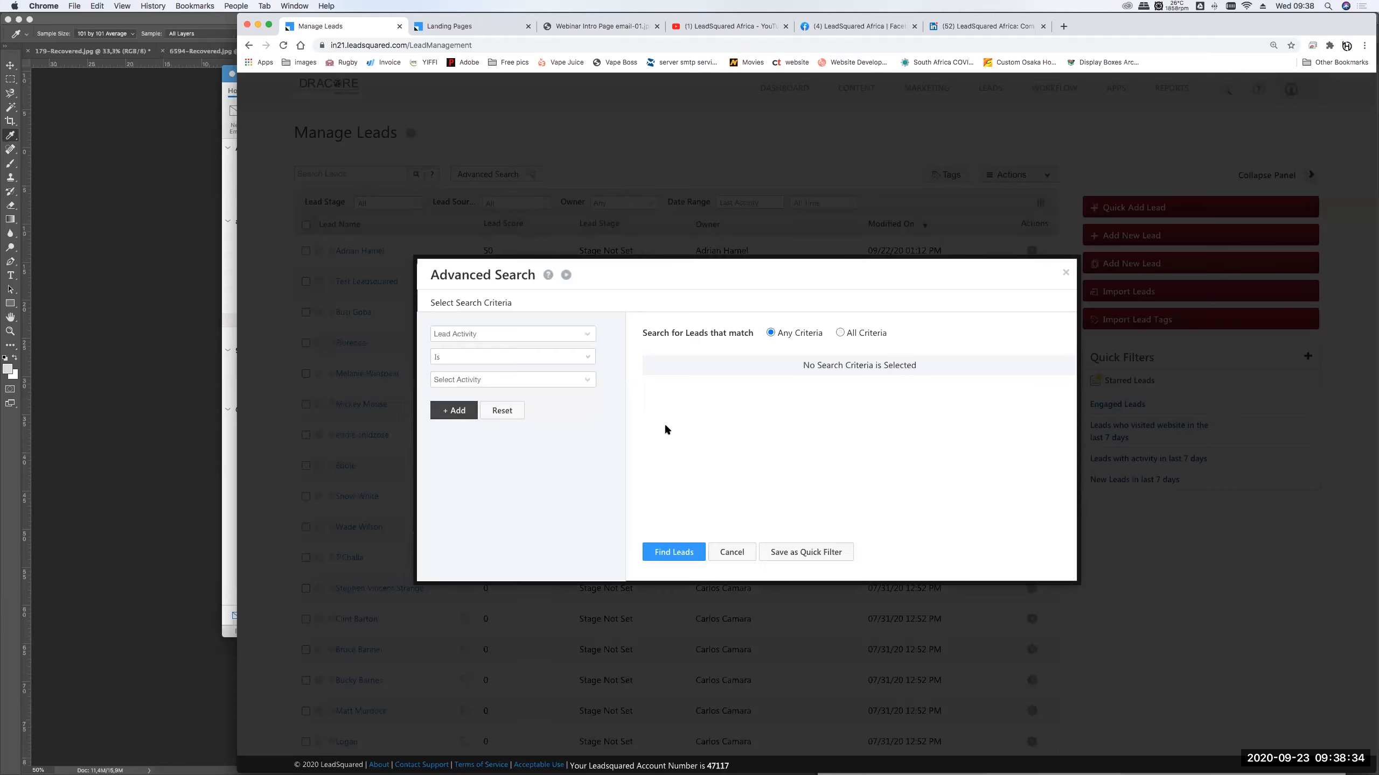
left_click(587, 380)
type("un")
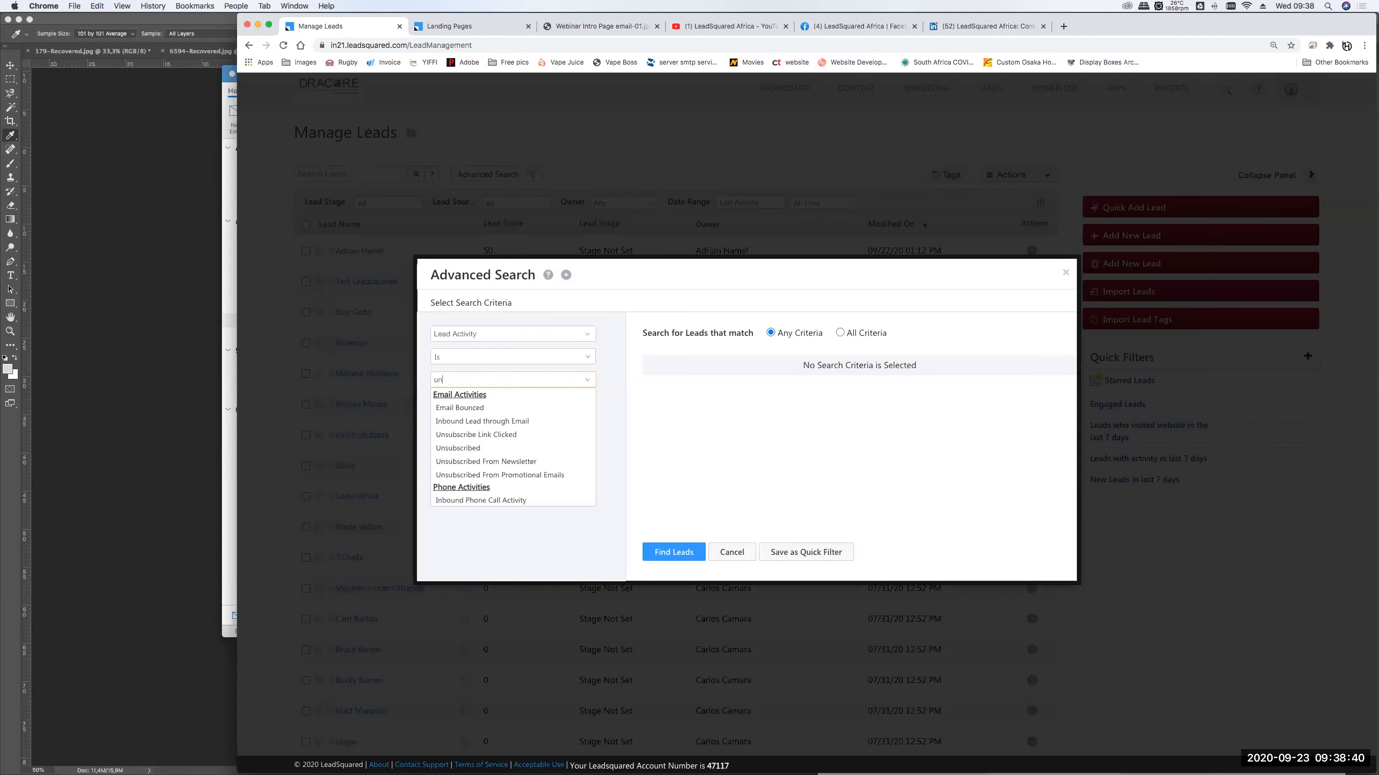
left_click(489, 447)
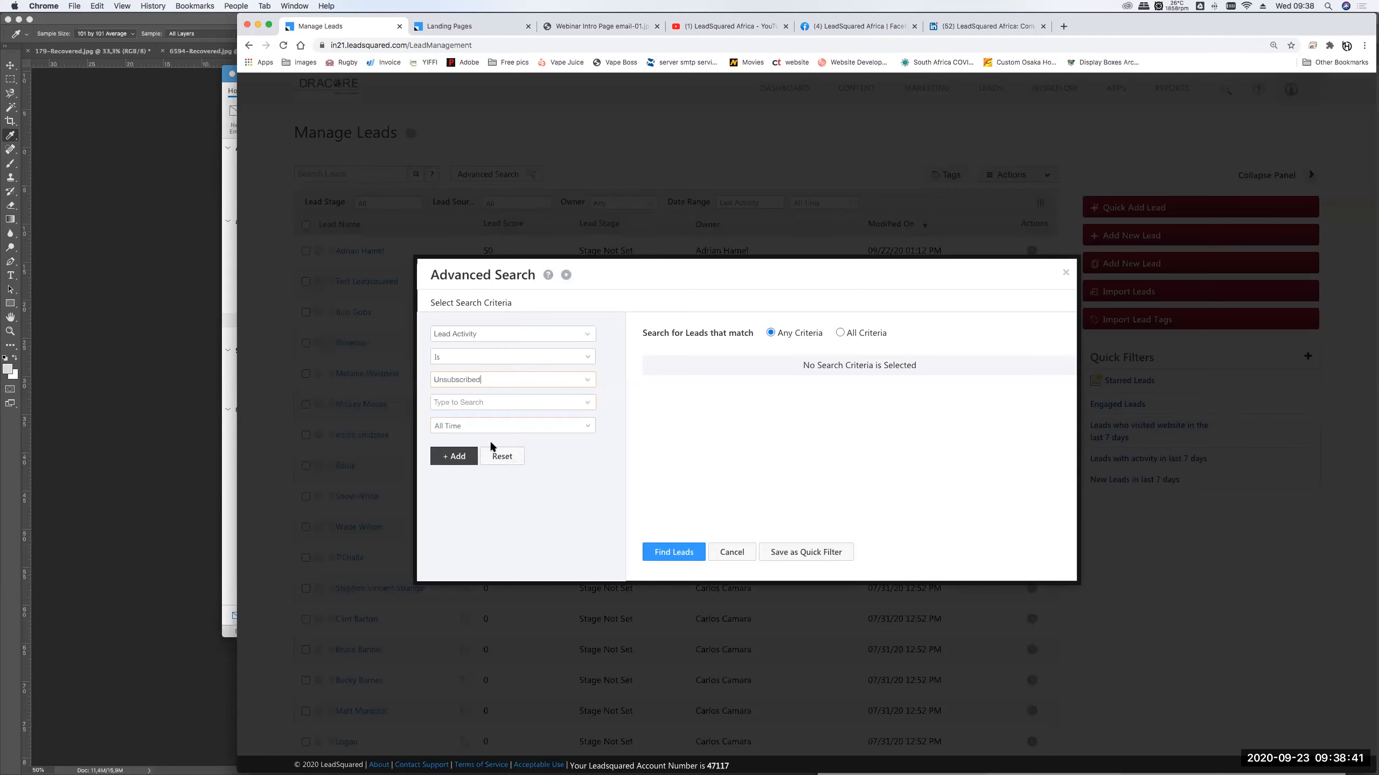
Set the unsubscribed criterion's email campaign to Any Email, add the criterion and find the matching leads
left_click(458, 461)
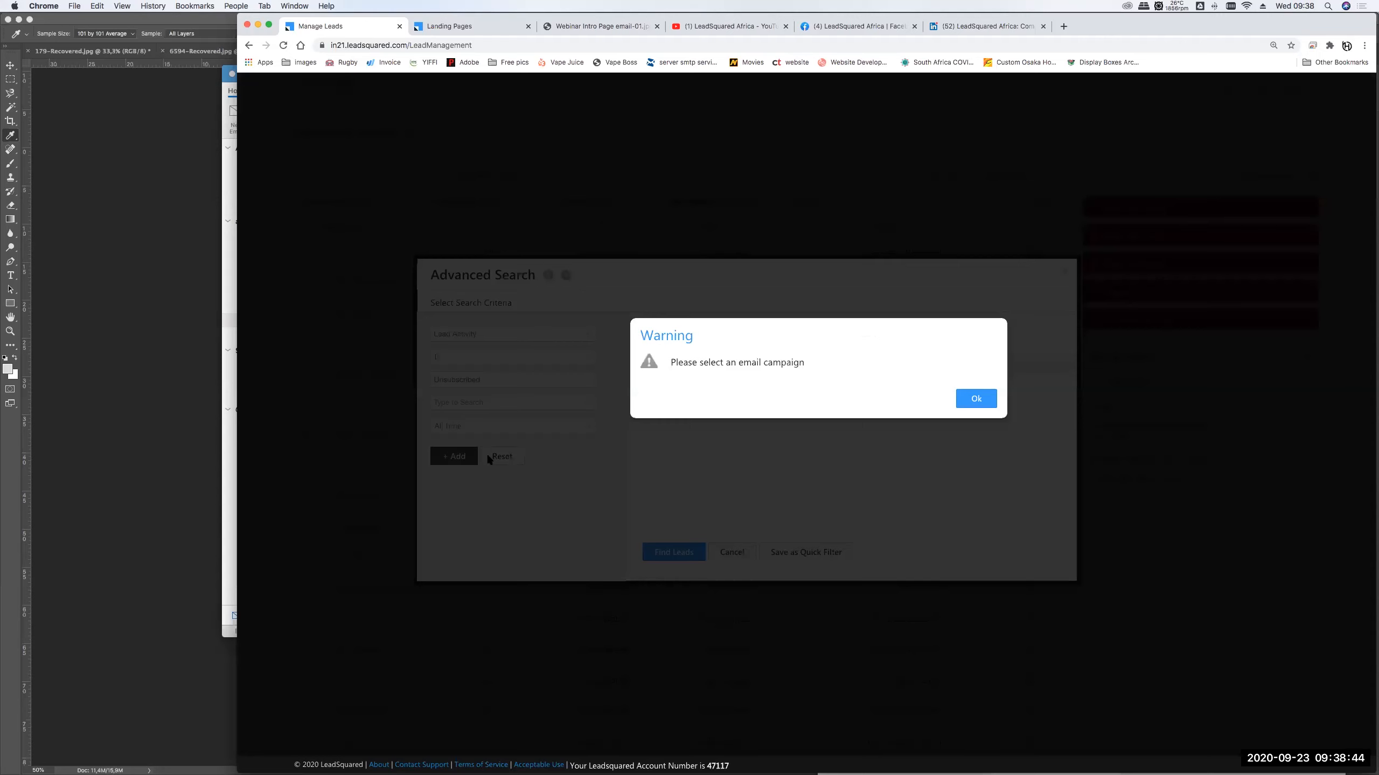
left_click(973, 397)
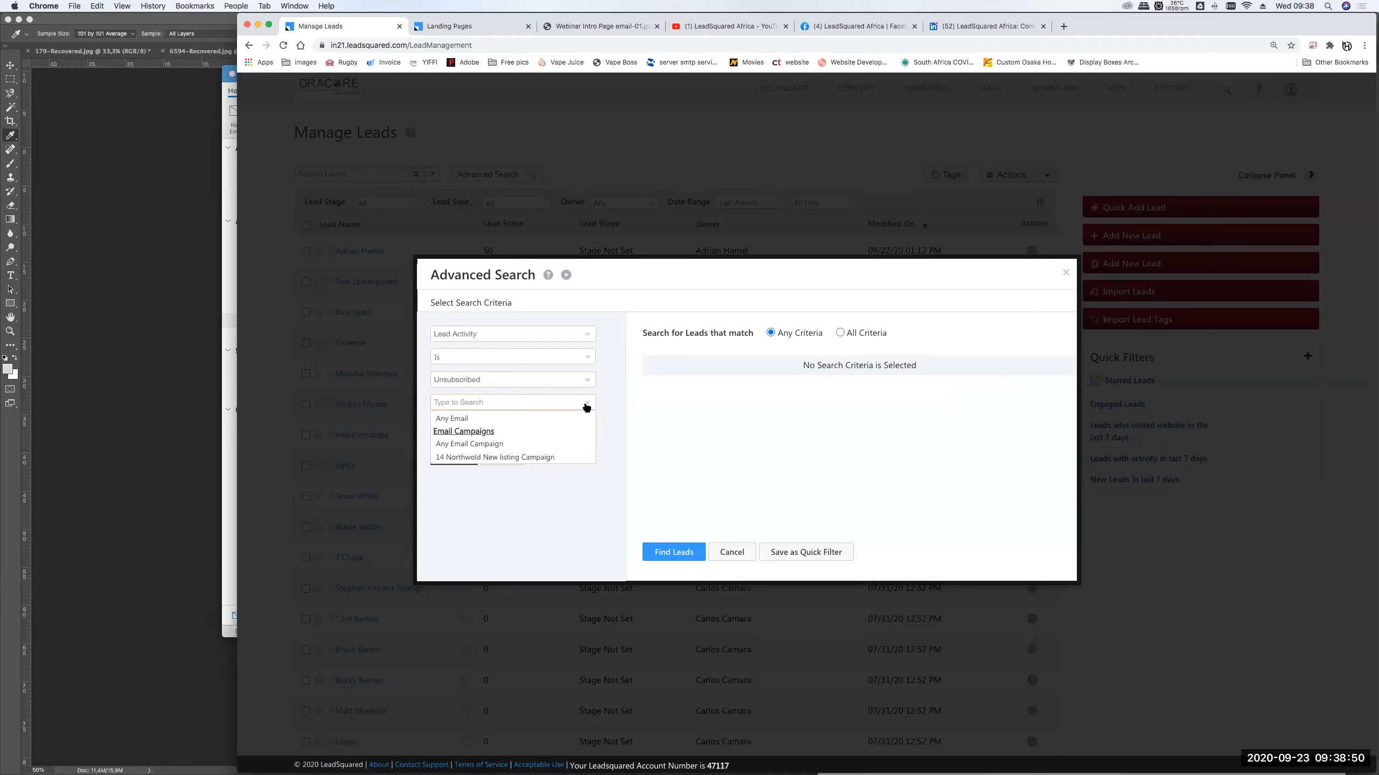
left_click(513, 418)
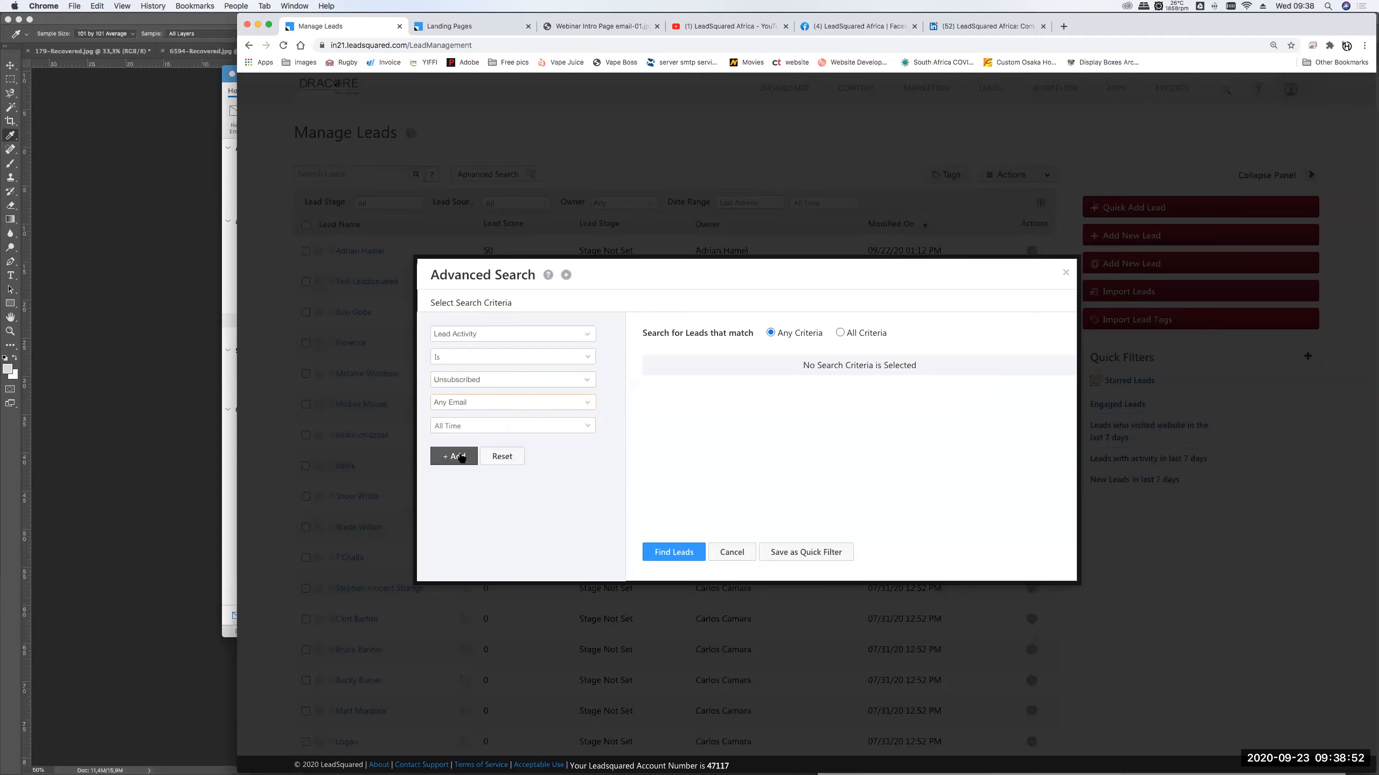
left_click(456, 456)
left_click(684, 551)
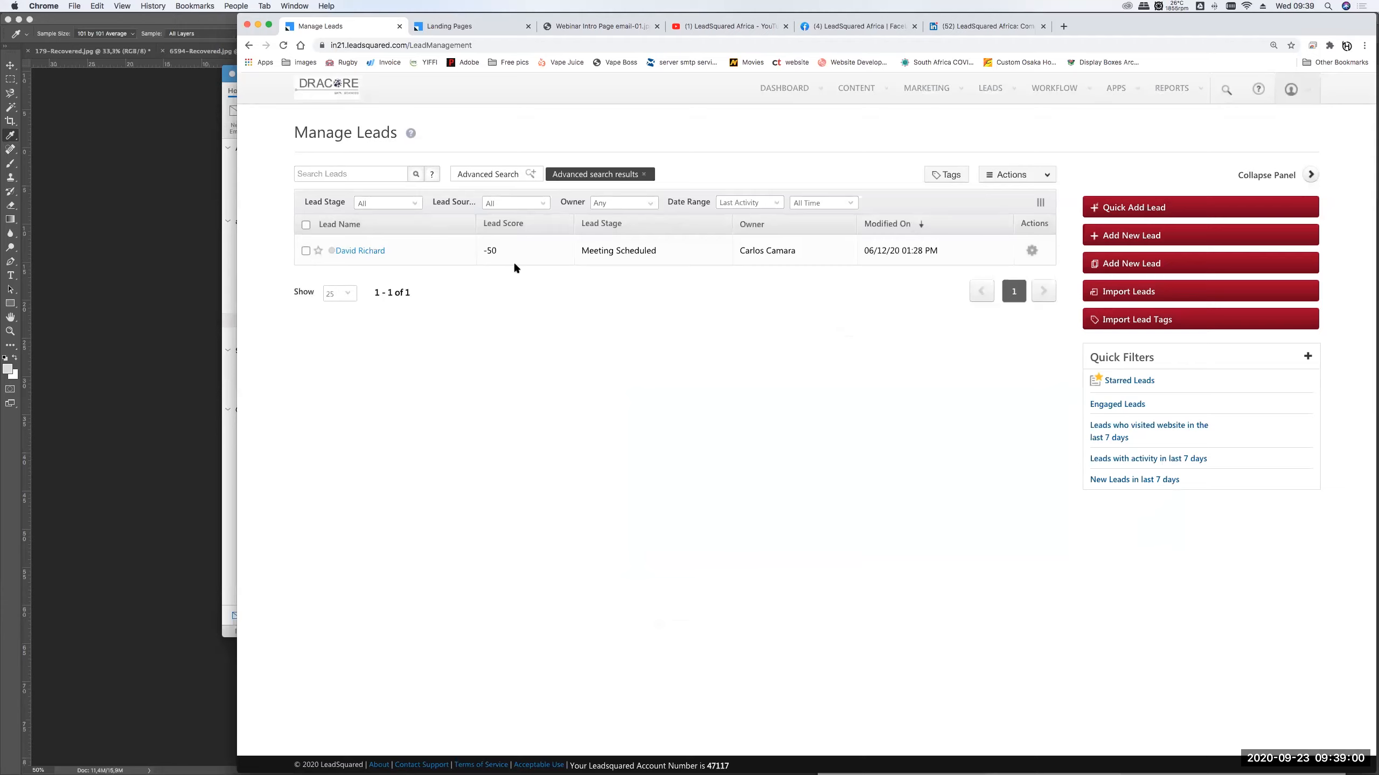
Open the found lead's details and examine the email opt-out notice and activity history
left_click(373, 251)
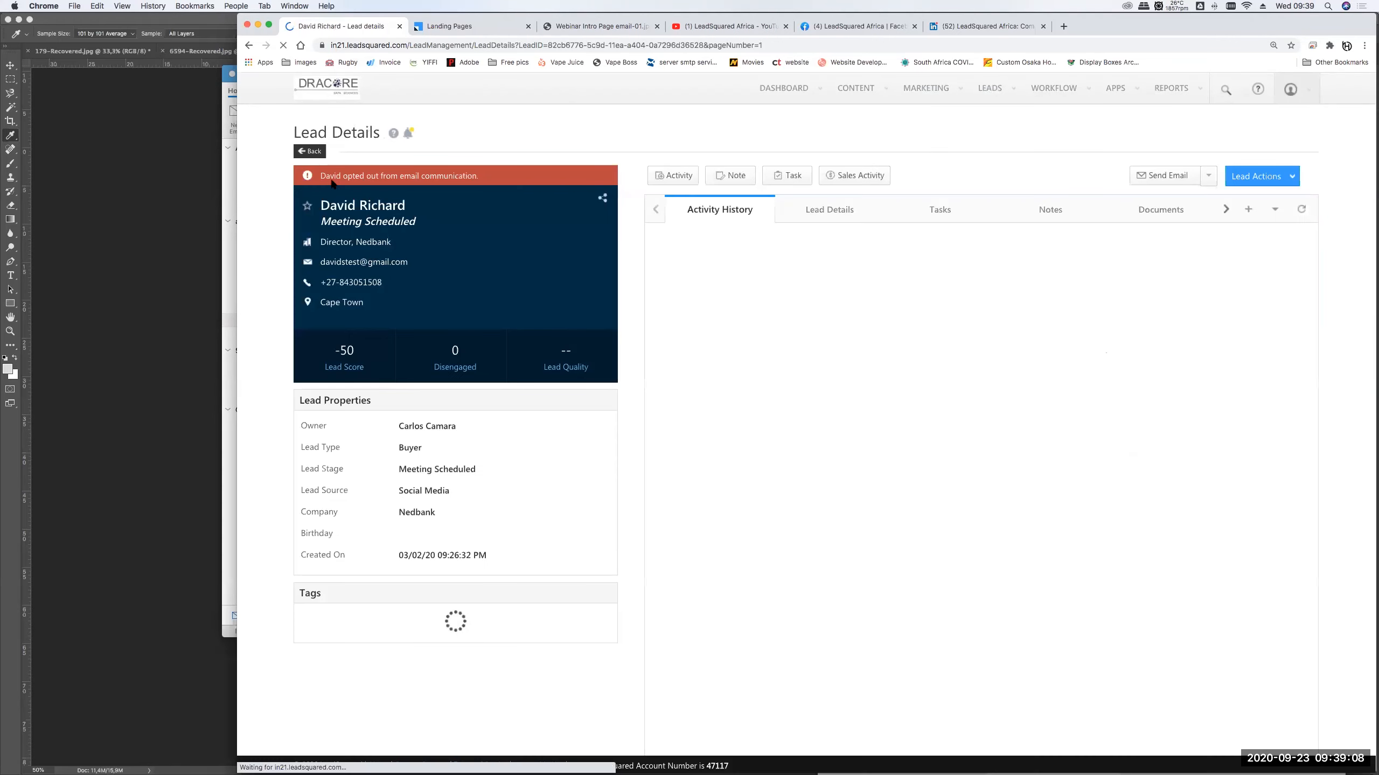
left_click_drag(480, 176, 316, 175)
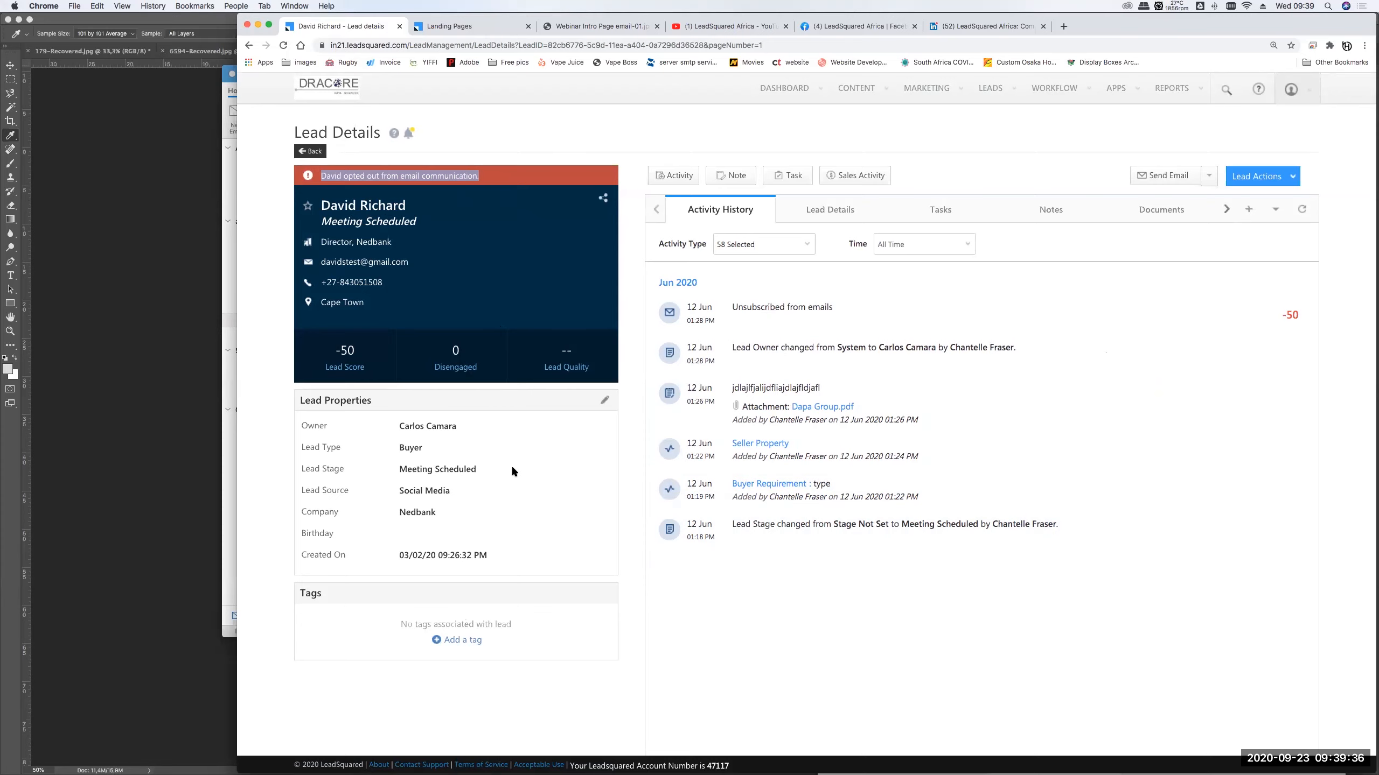
left_click(512, 133)
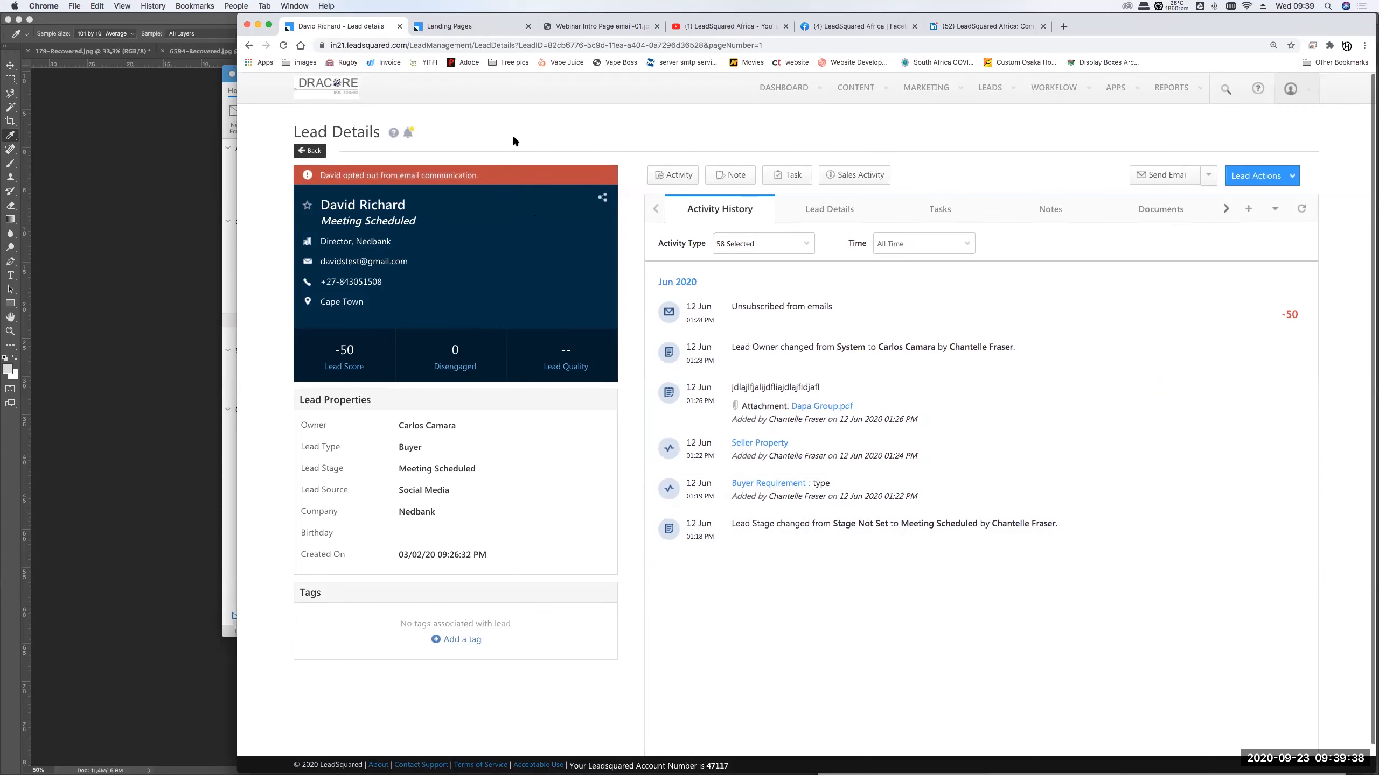